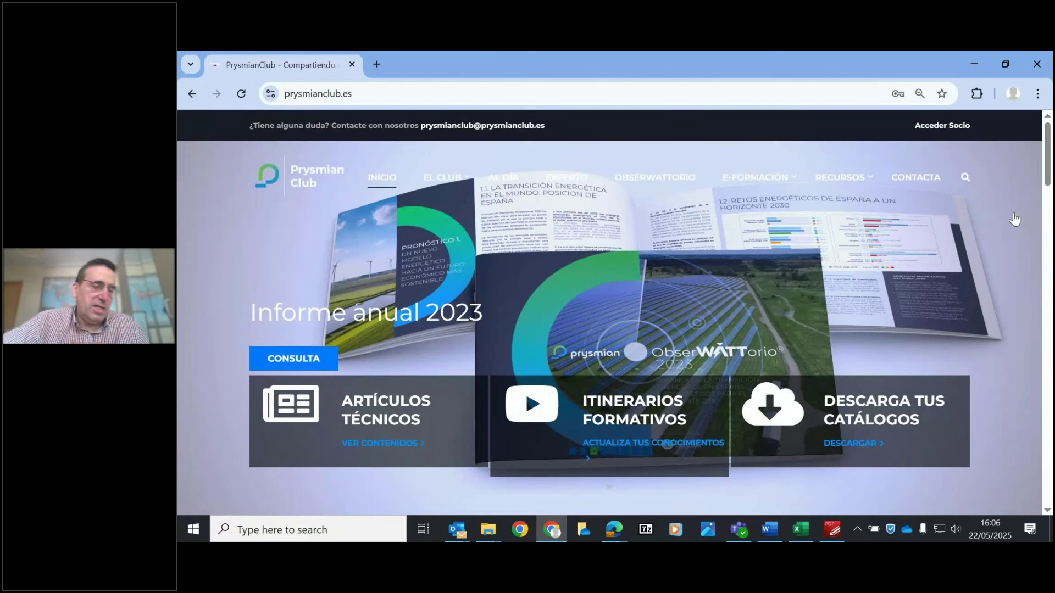
{"action": "left_click", "coordinate": [331, 91]}
{"action": "key", "text": "ctrl+a"}
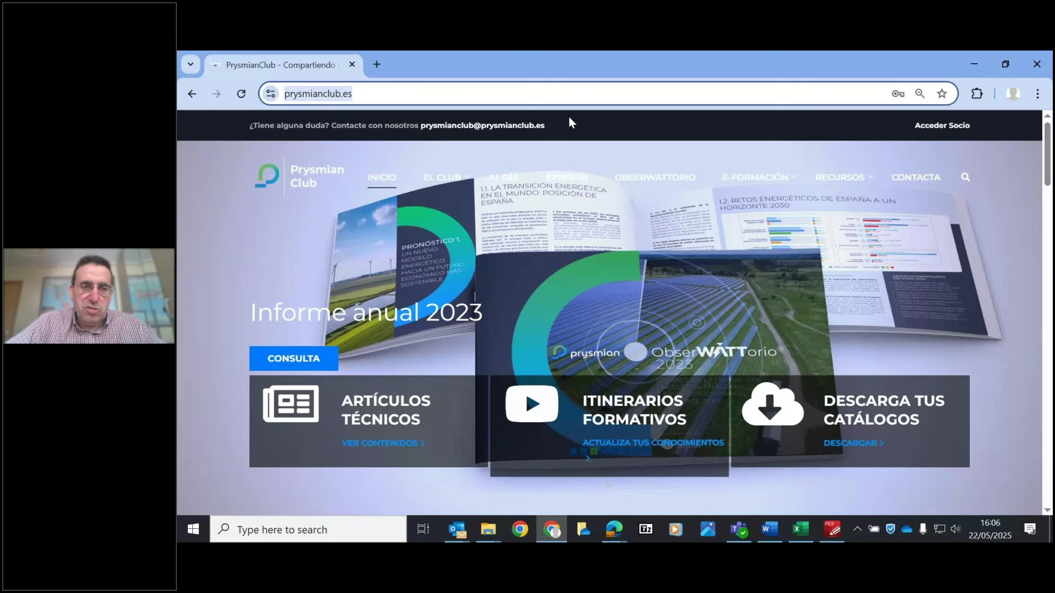
{"action": "left_click", "coordinate": [569, 118]}
{"action": "left_click", "coordinate": [407, 88]}
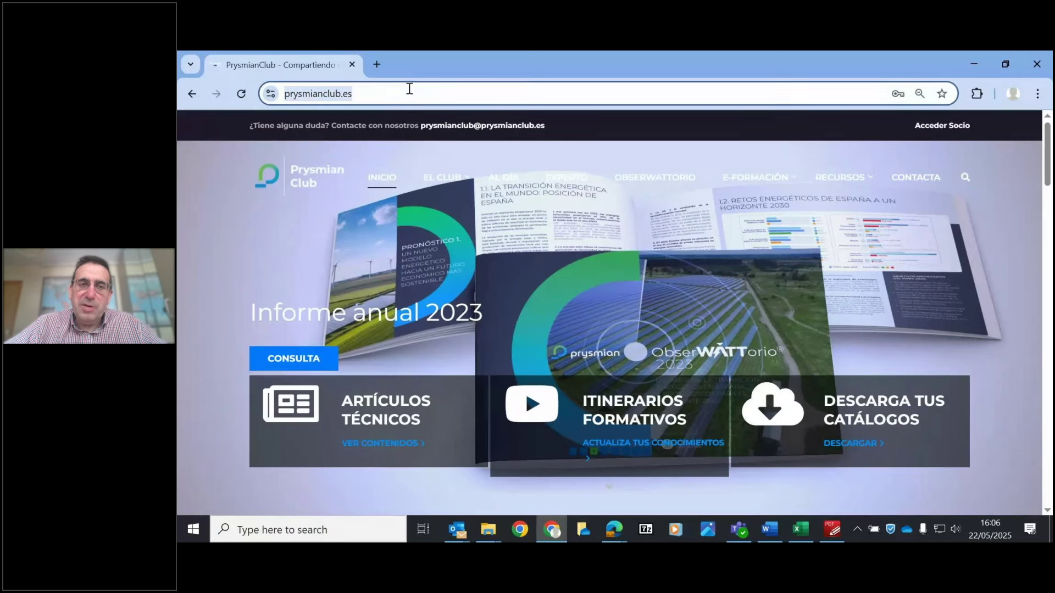
{"action": "type", "text": "www.c"}
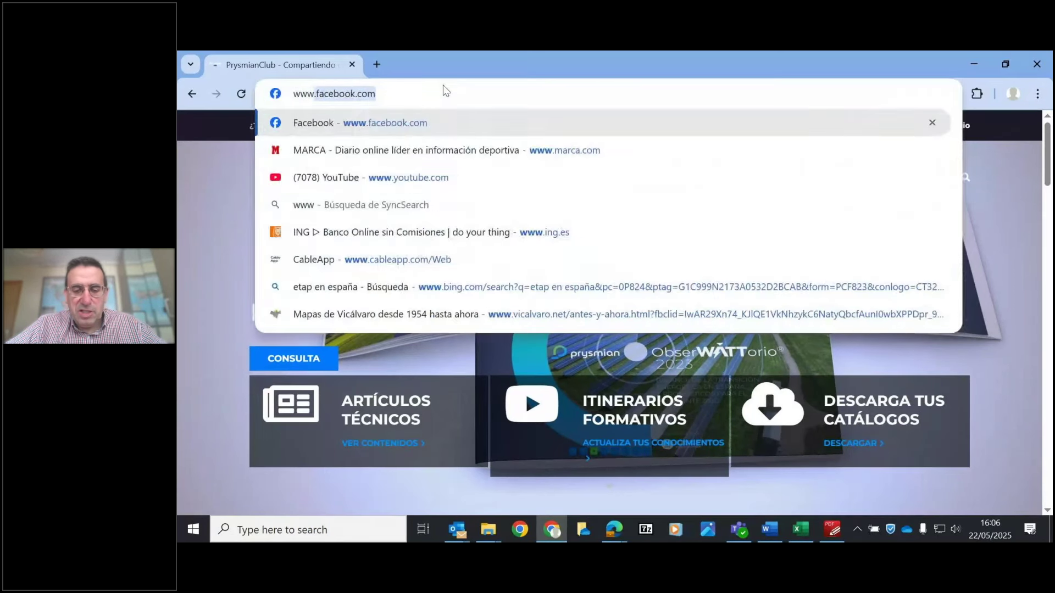
{"action": "type", "text": "abl"}
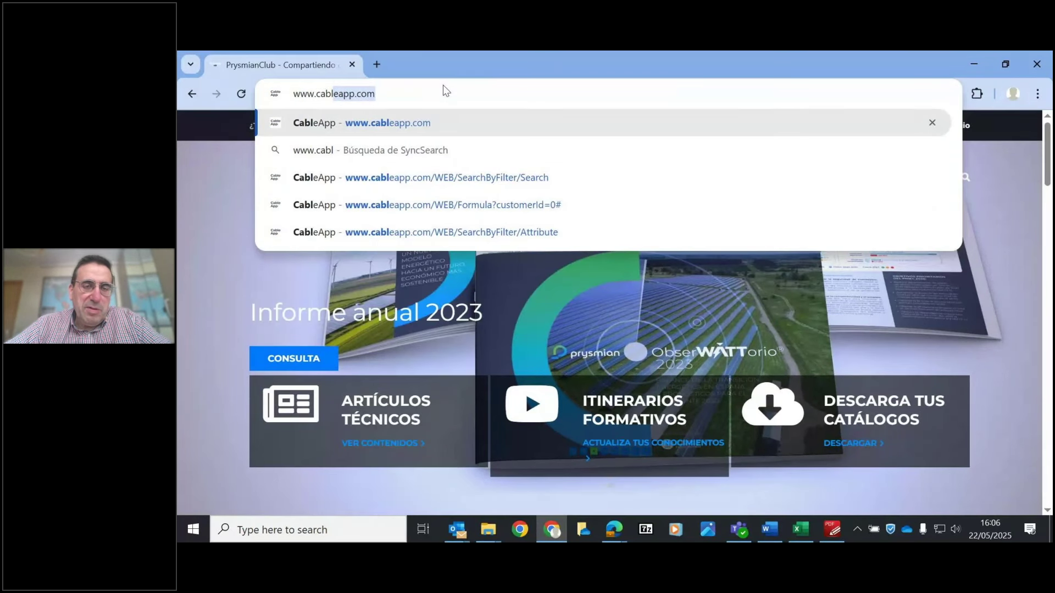
{"action": "key", "text": "Return"}
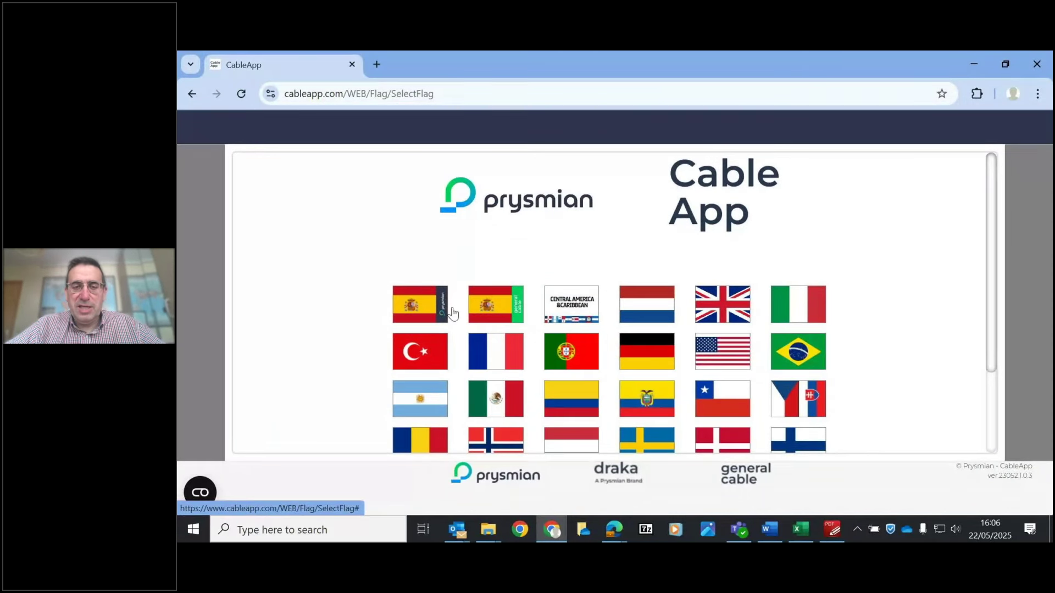
- Choose the Spain edition and replace the login email with the Spanish tester account's email
{"action": "left_click", "coordinate": [452, 313]}
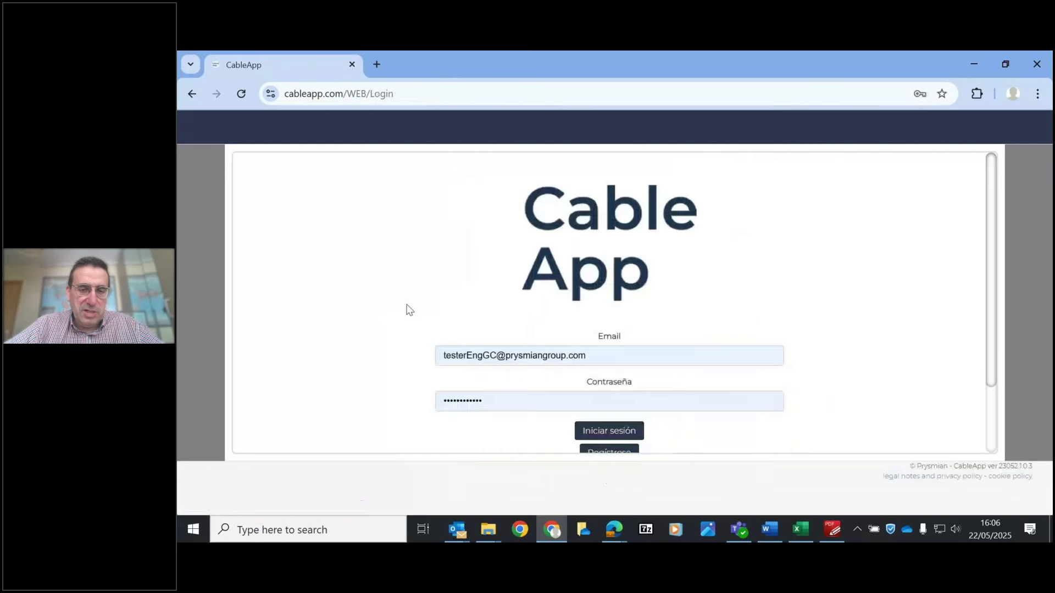
{"action": "left_click", "coordinate": [502, 355]}
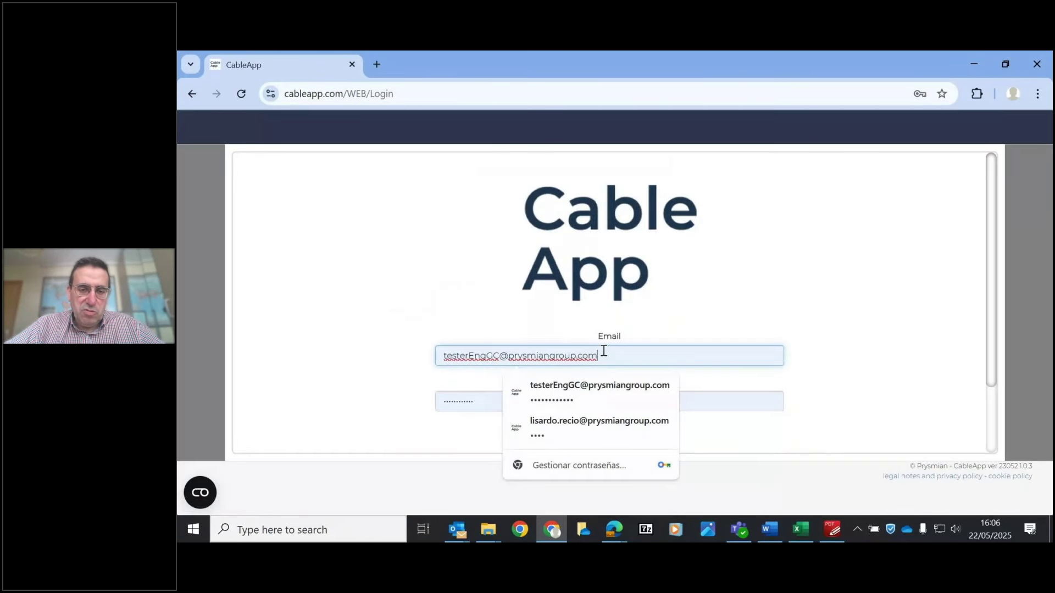
{"action": "left_click_drag", "start_coordinate": [603, 353], "coordinate": [317, 368]}
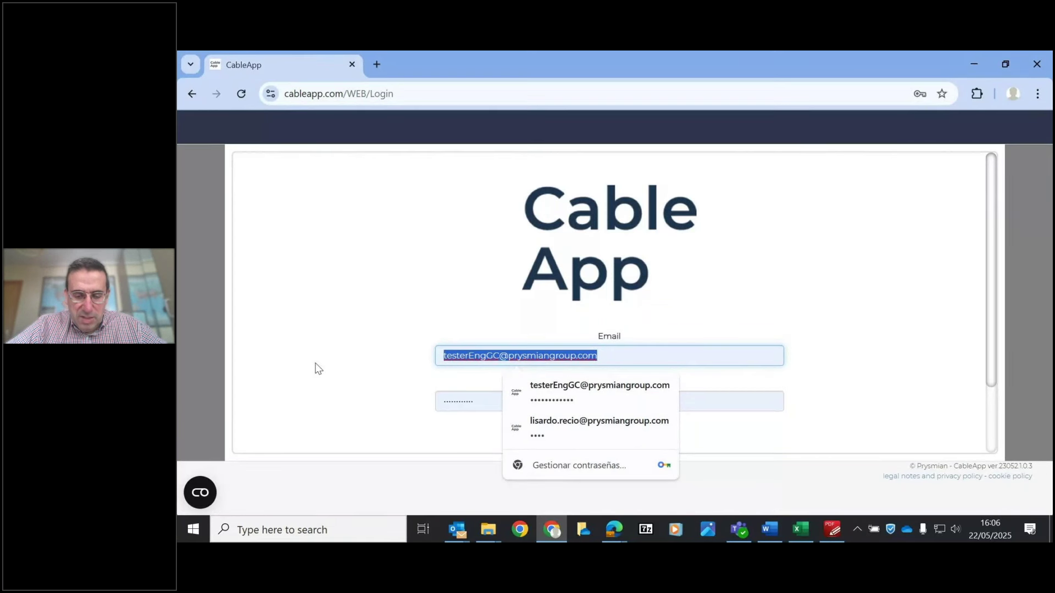
{"action": "type", "text": "t"}
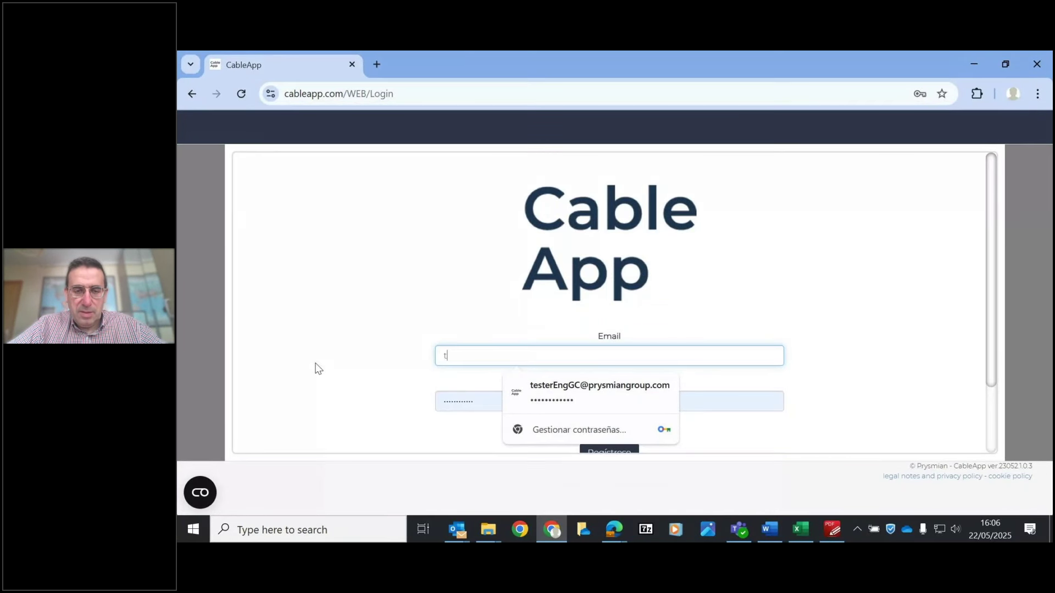
{"action": "type", "text": "este"}
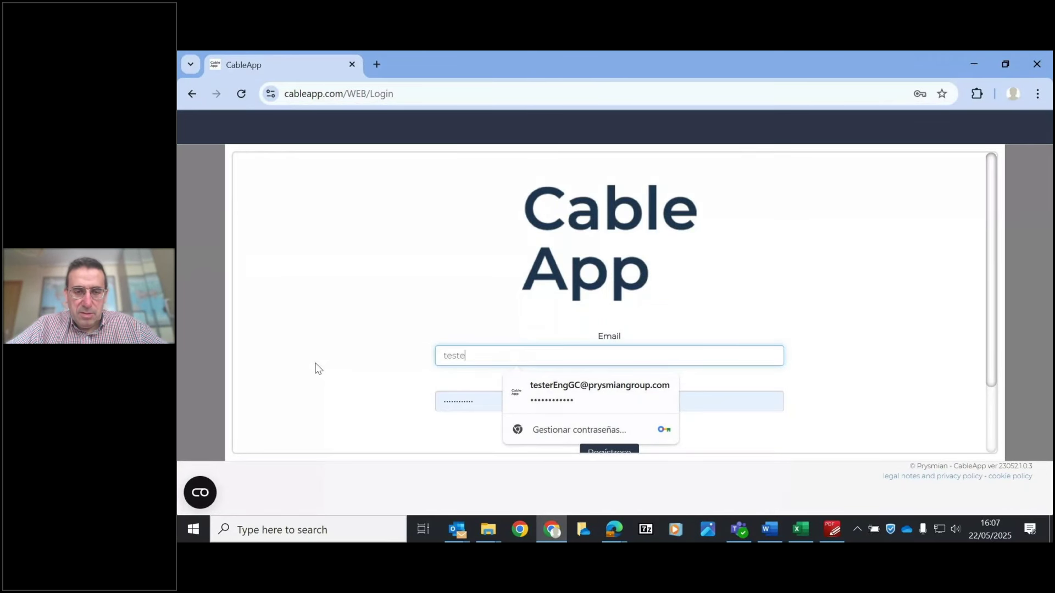
{"action": "type", "text": "rES"}
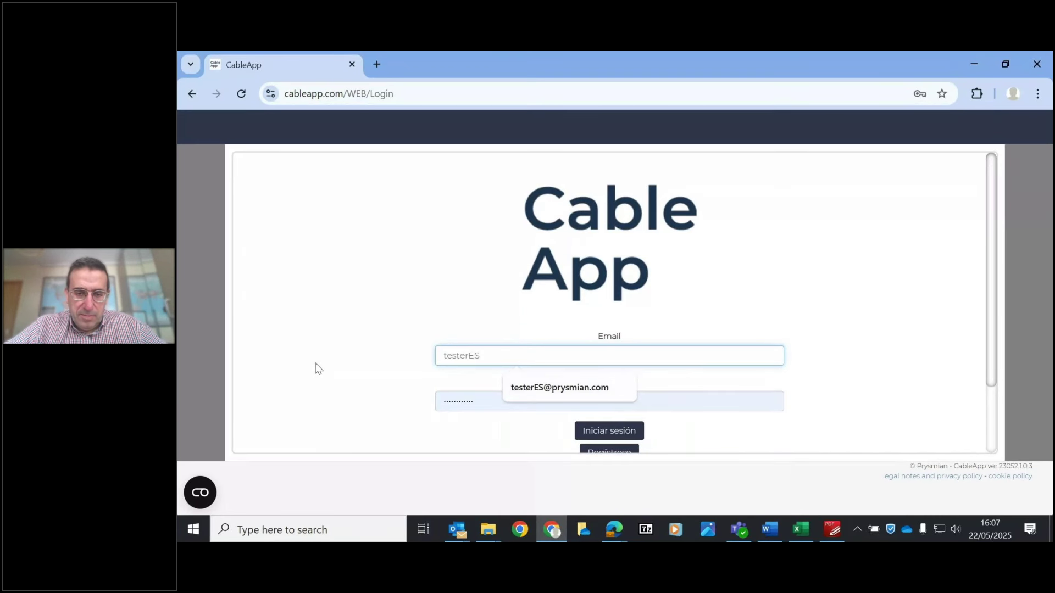
{"action": "key", "text": "Down"}
- Enter the account password and sign in to CableApp
{"action": "key", "text": "Return"}
{"action": "left_click", "coordinate": [434, 401]}
{"action": "key", "text": "ctrl+a"}
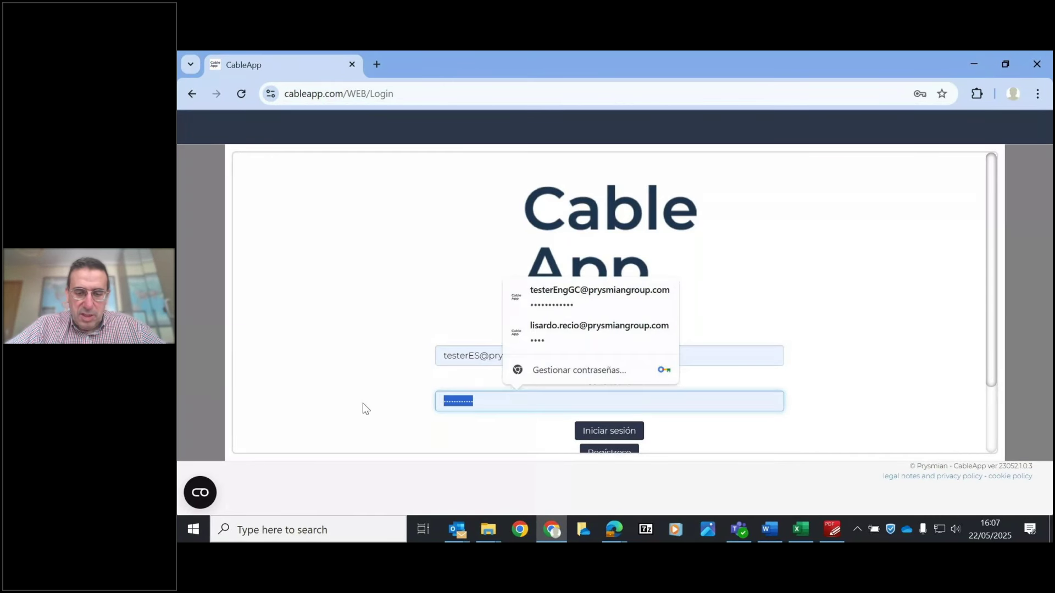
{"action": "type", "text": "a*****"}
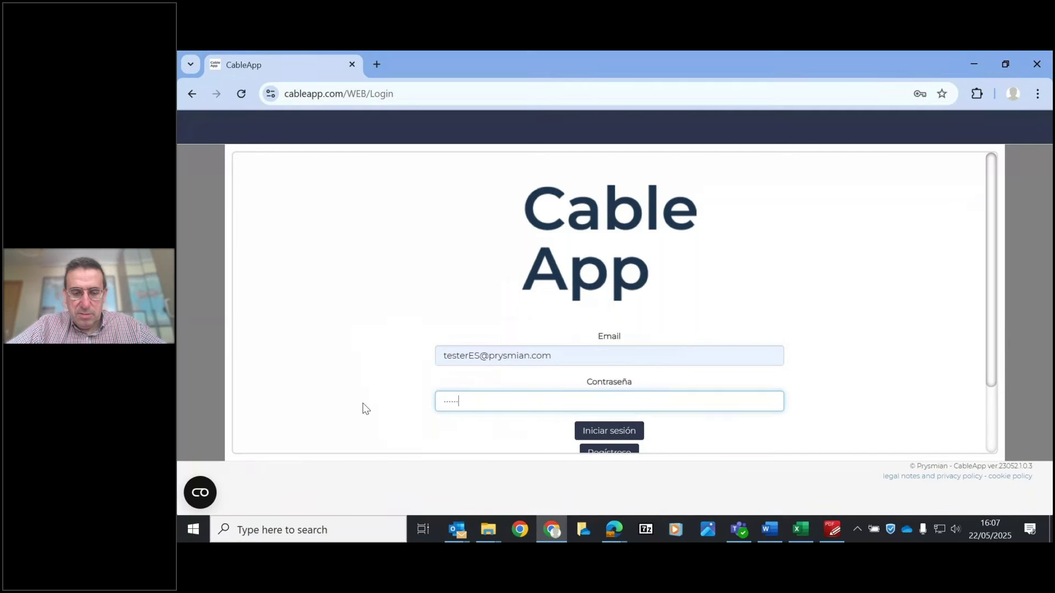
{"action": "type", "text": "*****"}
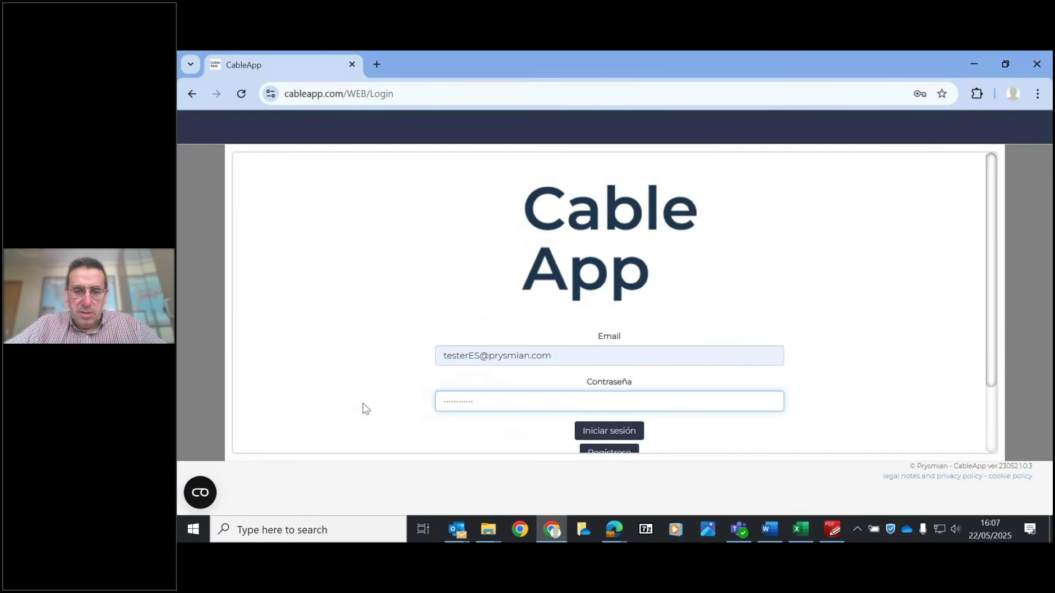
{"action": "left_click", "coordinate": [608, 430]}
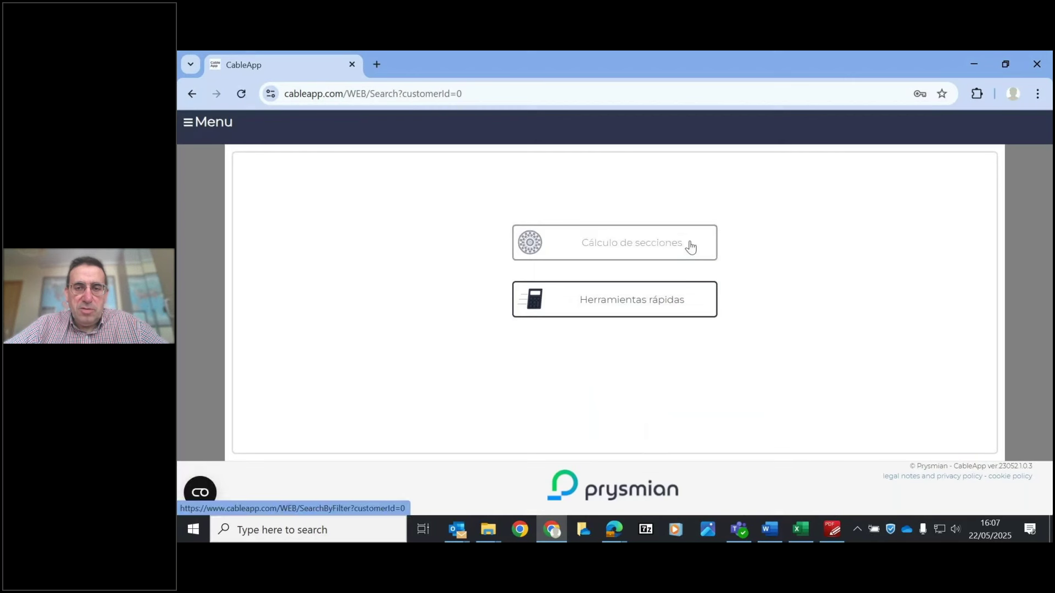
- Start a Cálculo de secciones calculation Por tipo de instalación
{"action": "left_click", "coordinate": [609, 260]}
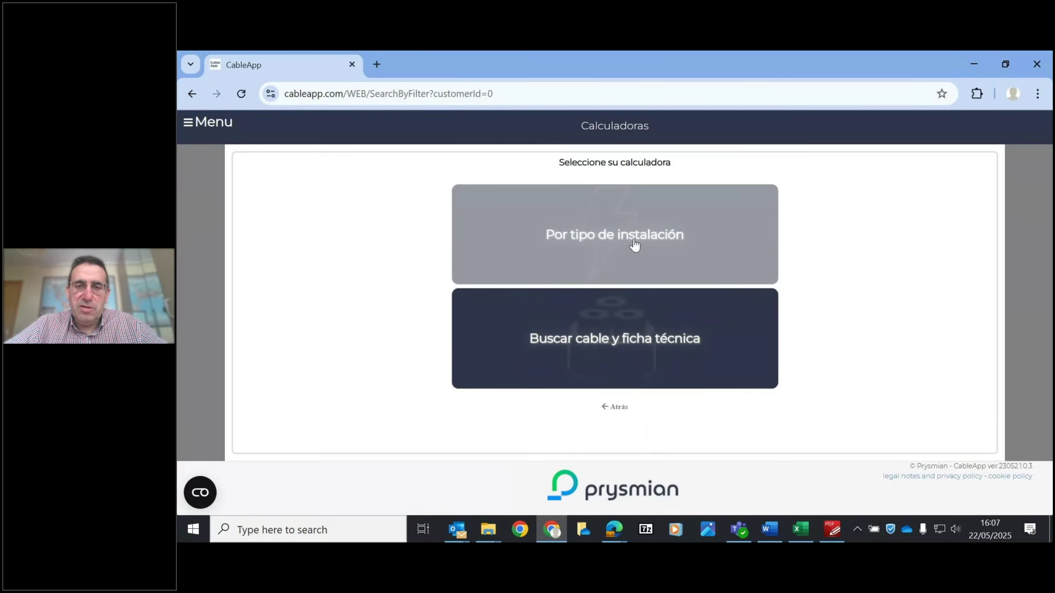
{"action": "left_click", "coordinate": [607, 241]}
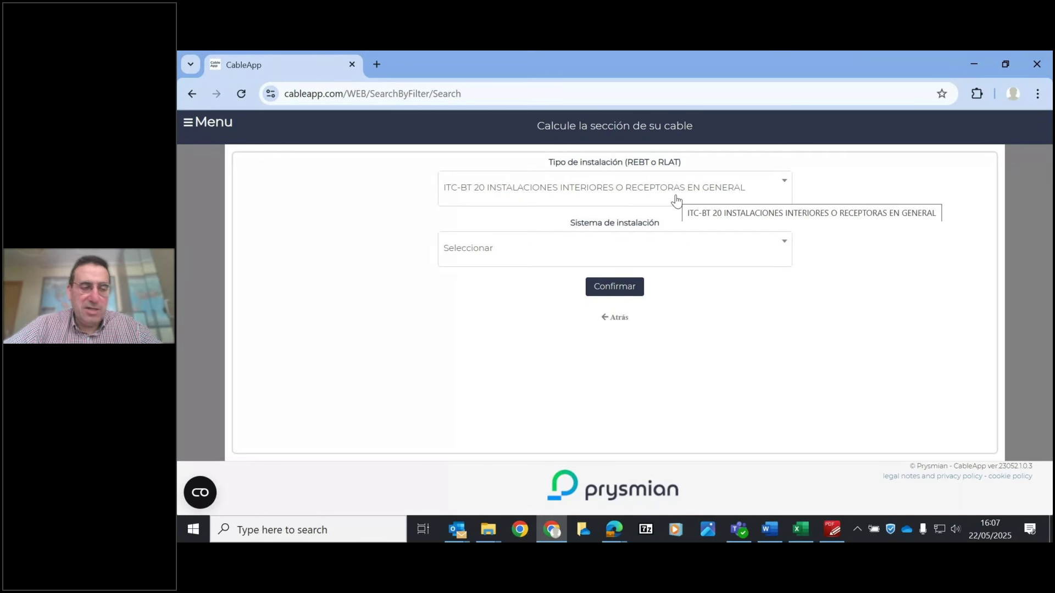
- Set Tipo de instalación to ITC-BT 20 Instalaciones interiores o receptoras en general
{"action": "left_click", "coordinate": [639, 190]}
{"action": "scroll", "coordinate": [786, 239], "scroll_direction": "down", "scroll_amount": 1}
{"action": "left_click_drag", "start_coordinate": [787, 241], "coordinate": [788, 216]}
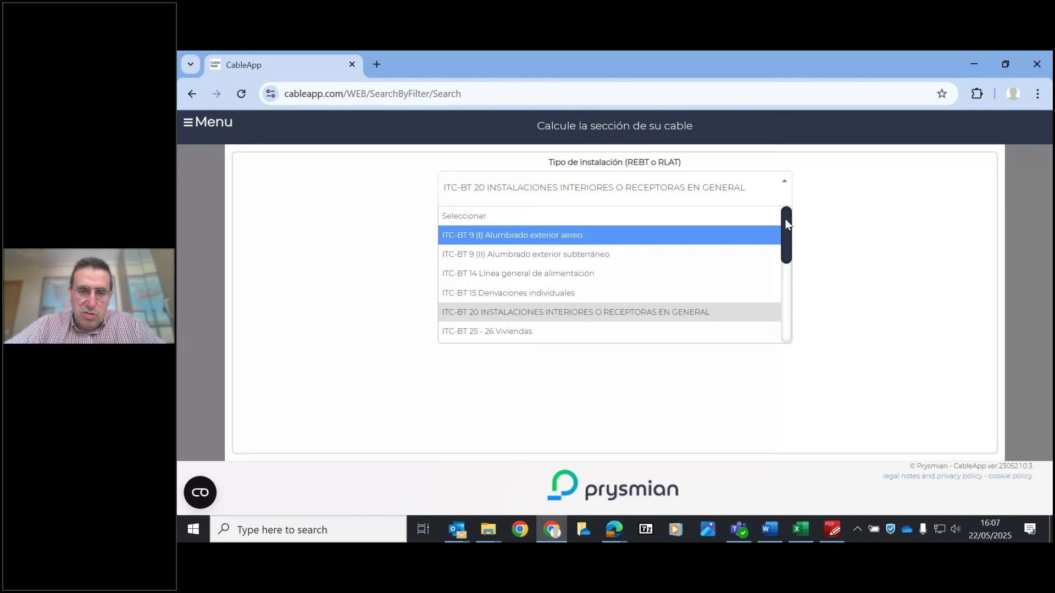
{"action": "left_click_drag", "start_coordinate": [784, 228], "coordinate": [802, 319]}
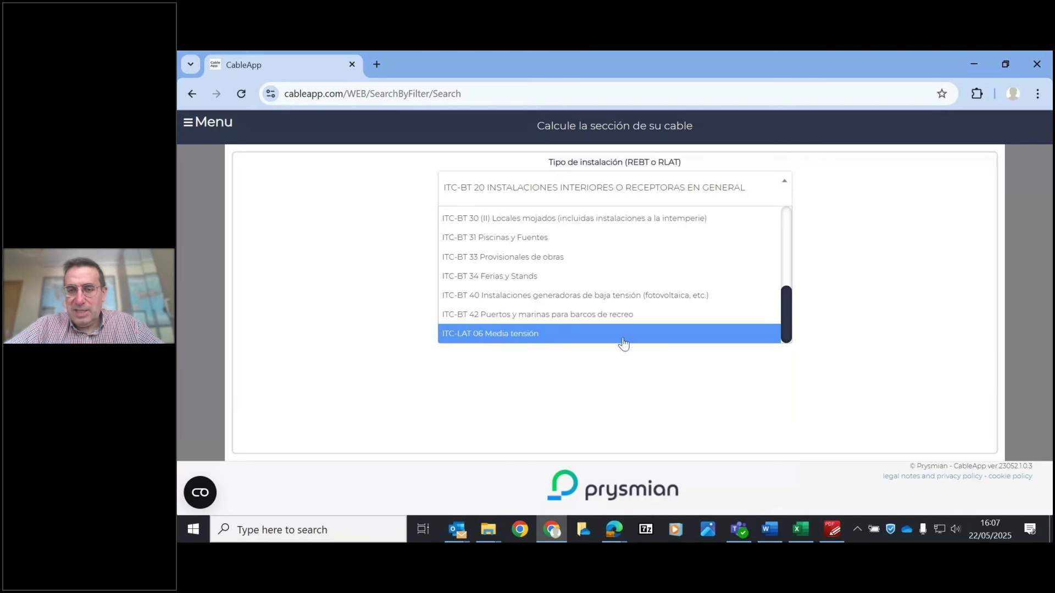
{"action": "left_click_drag", "start_coordinate": [789, 335], "coordinate": [792, 217]}
{"action": "left_click", "coordinate": [516, 310]}
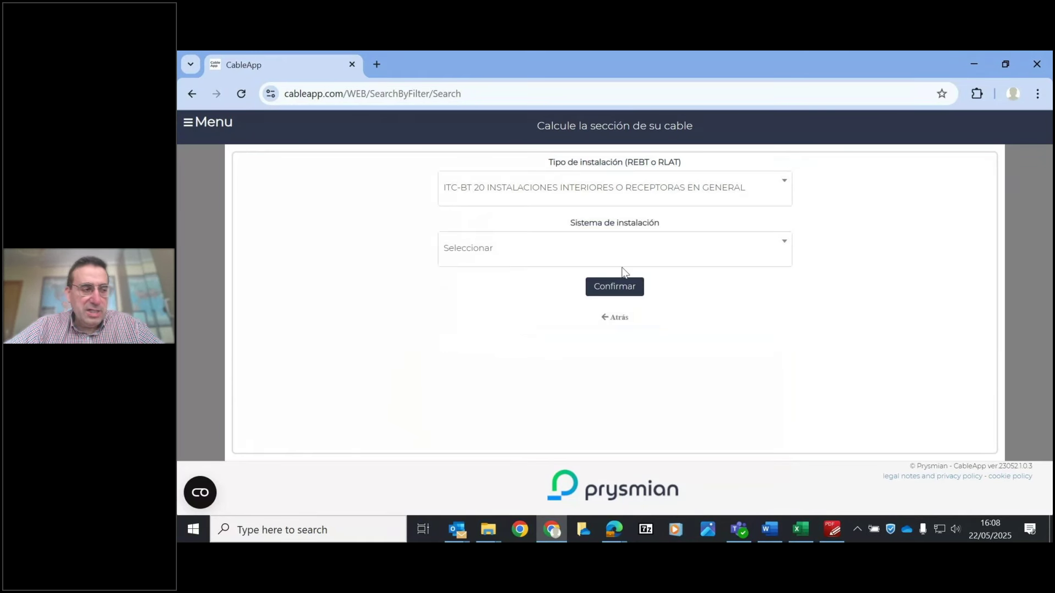
- Choose En bandejas with Perforadas, rejilla trays and confirm to list applicable cables
{"action": "left_click", "coordinate": [604, 245]}
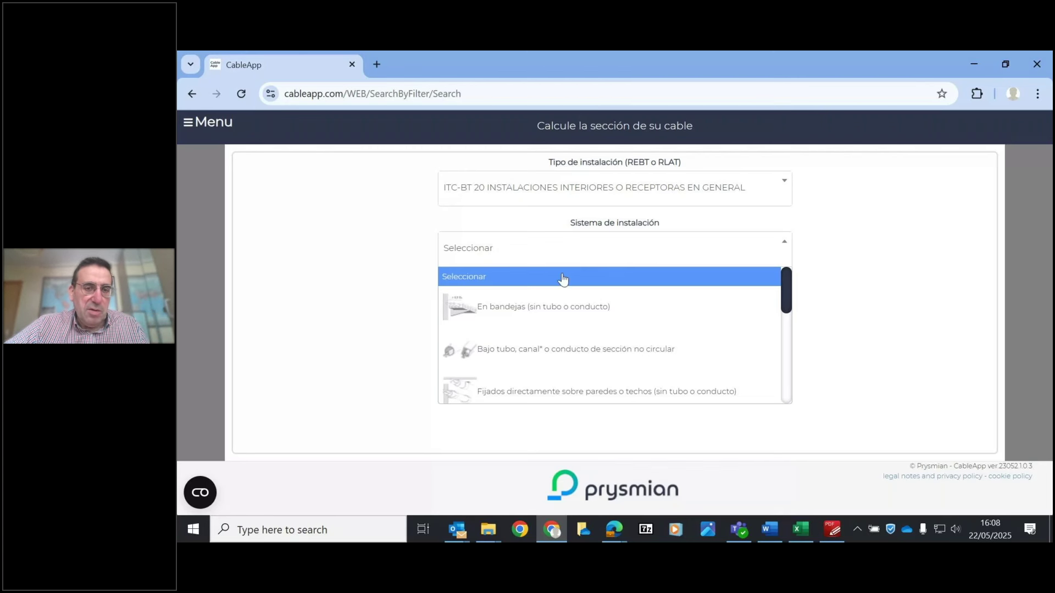
{"action": "left_click", "coordinate": [542, 306]}
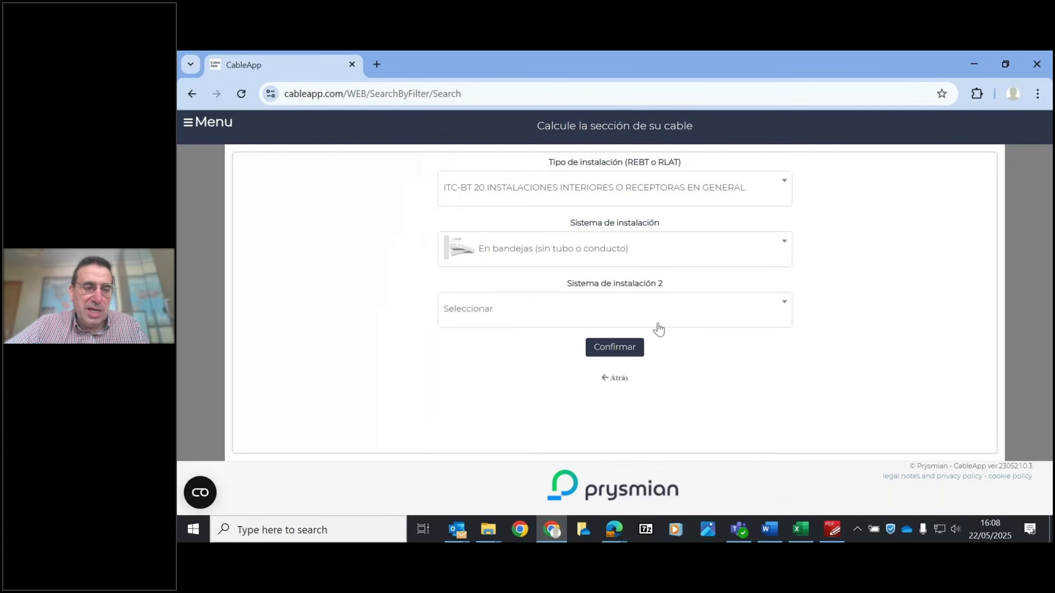
{"action": "left_click", "coordinate": [583, 311]}
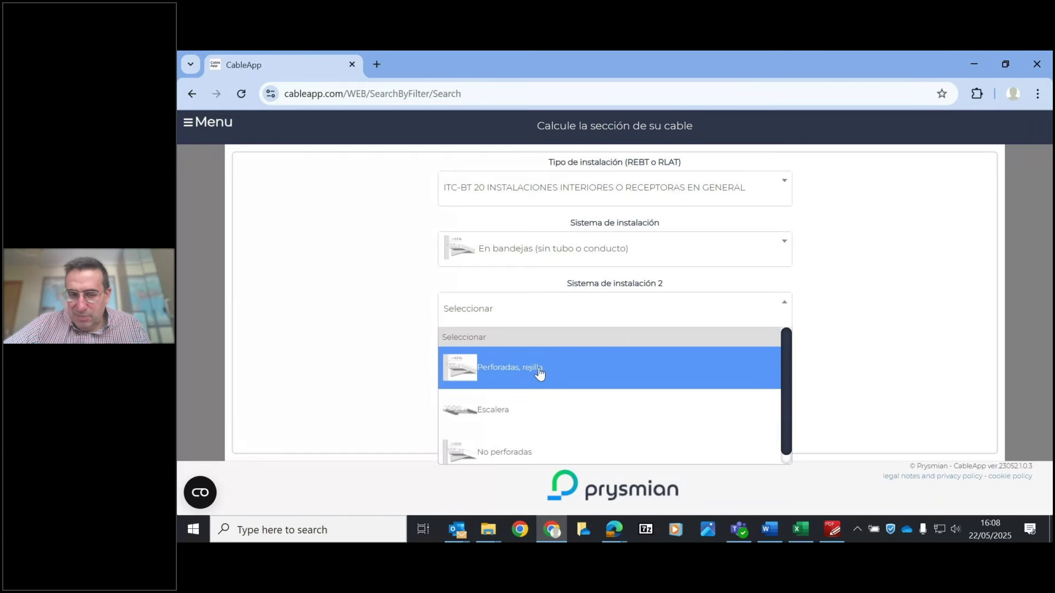
{"action": "left_click", "coordinate": [543, 373]}
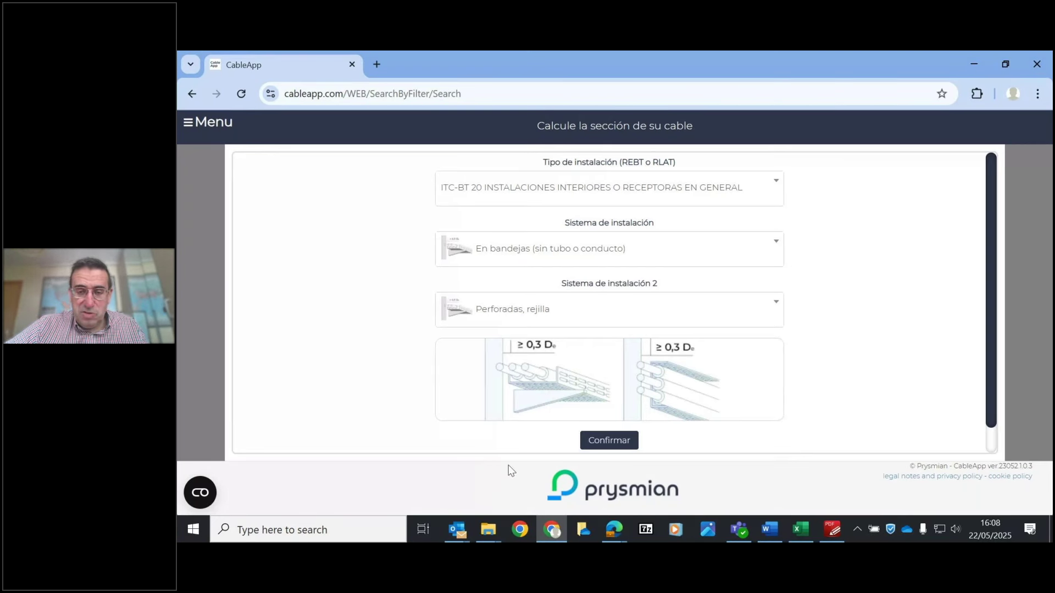
{"action": "left_click", "coordinate": [624, 444]}
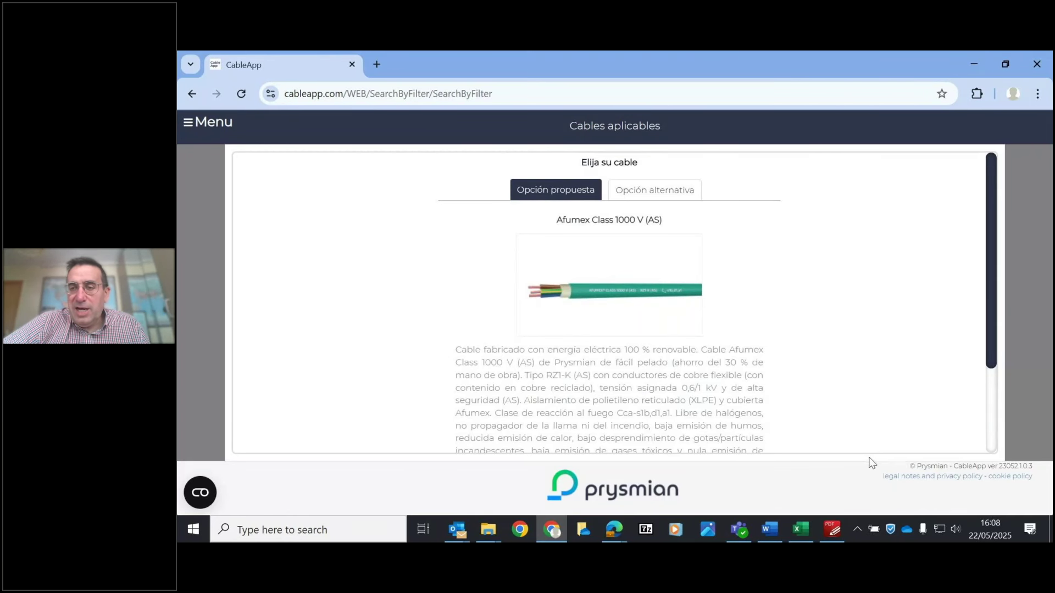
- Compare the alternative cable options, then select the proposed Afumex Class 1000 V (AS)
{"action": "left_click_drag", "start_coordinate": [991, 231], "coordinate": [995, 196]}
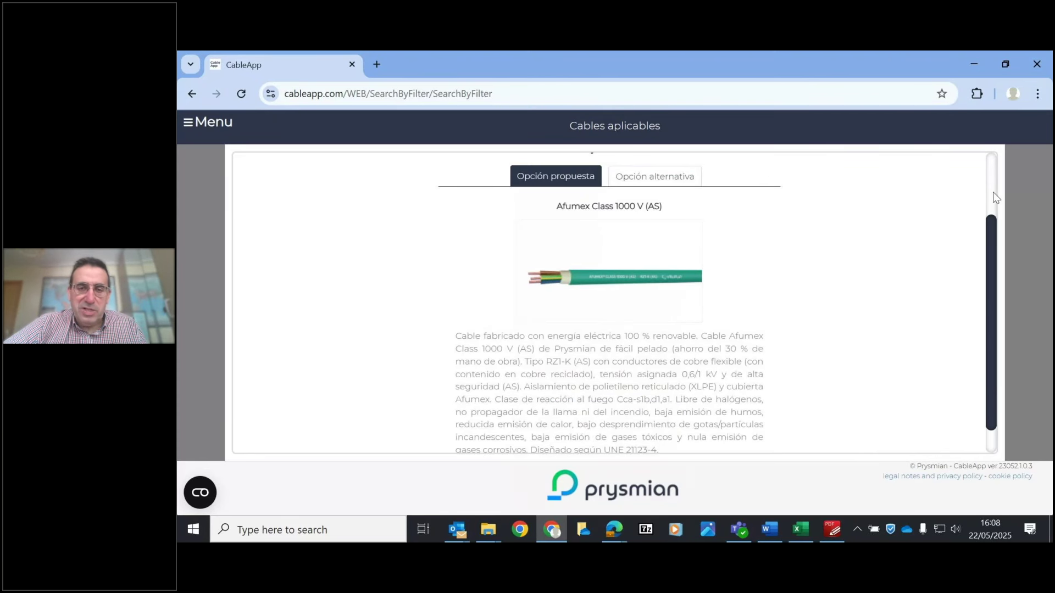
{"action": "scroll", "coordinate": [996, 197], "scroll_direction": "up", "scroll_amount": 1}
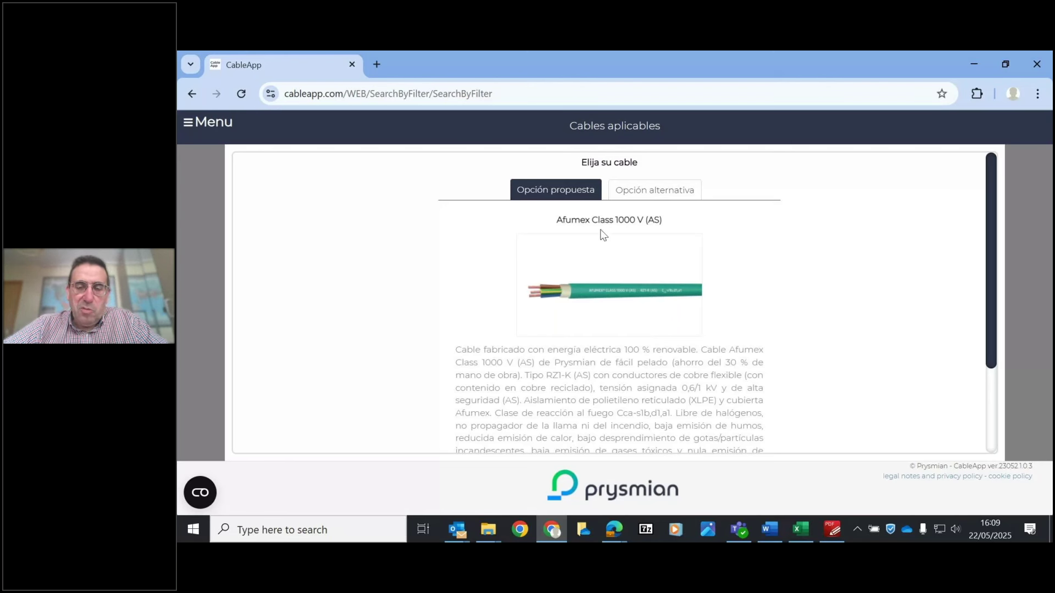
{"action": "left_click", "coordinate": [649, 196]}
{"action": "left_click_drag", "start_coordinate": [783, 228], "coordinate": [783, 427]}
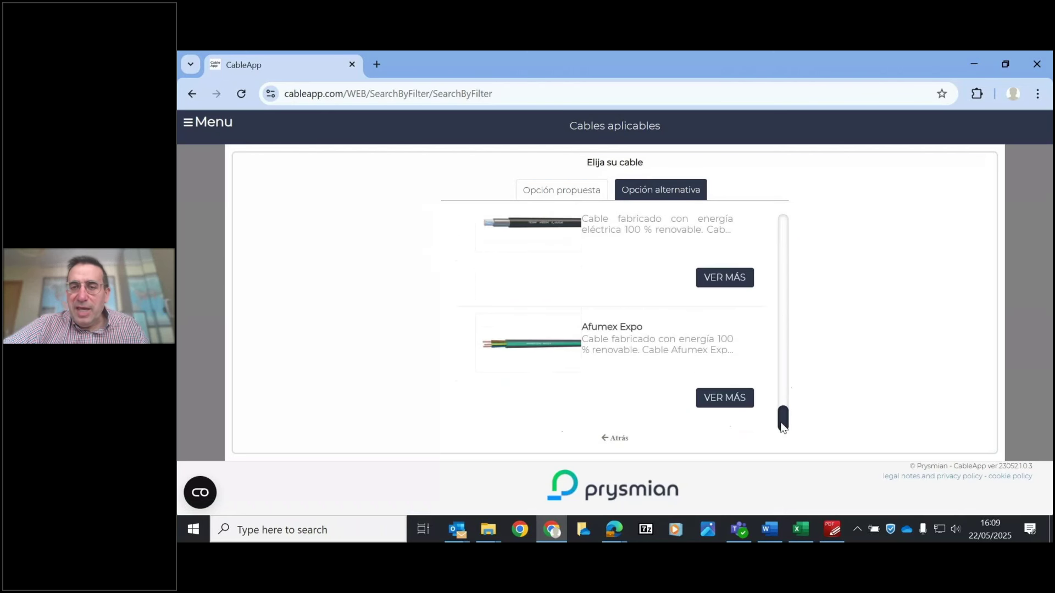
{"action": "left_click", "coordinate": [577, 190]}
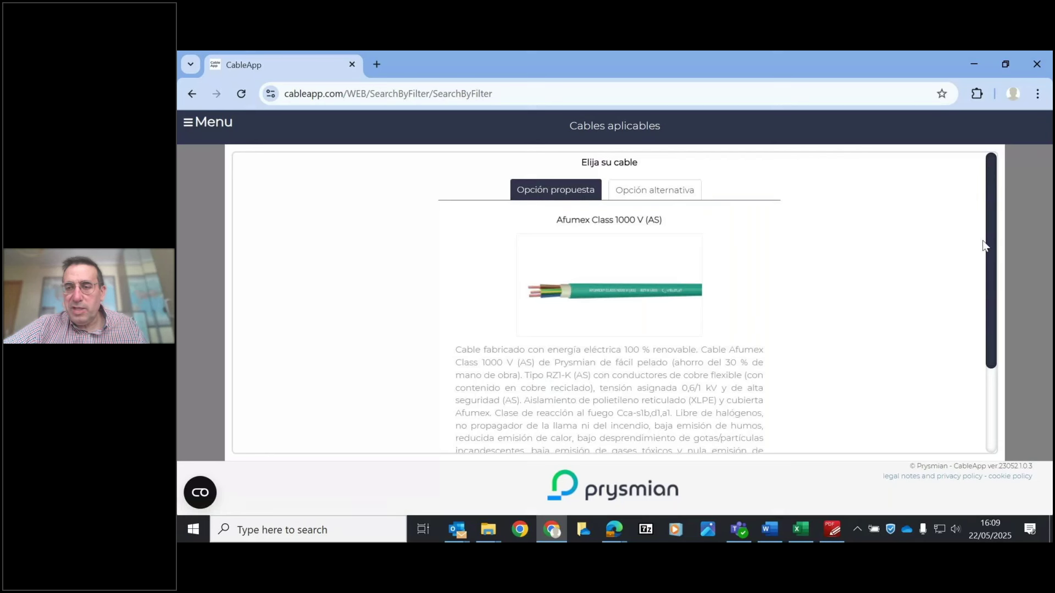
{"action": "left_click_drag", "start_coordinate": [994, 236], "coordinate": [993, 295]}
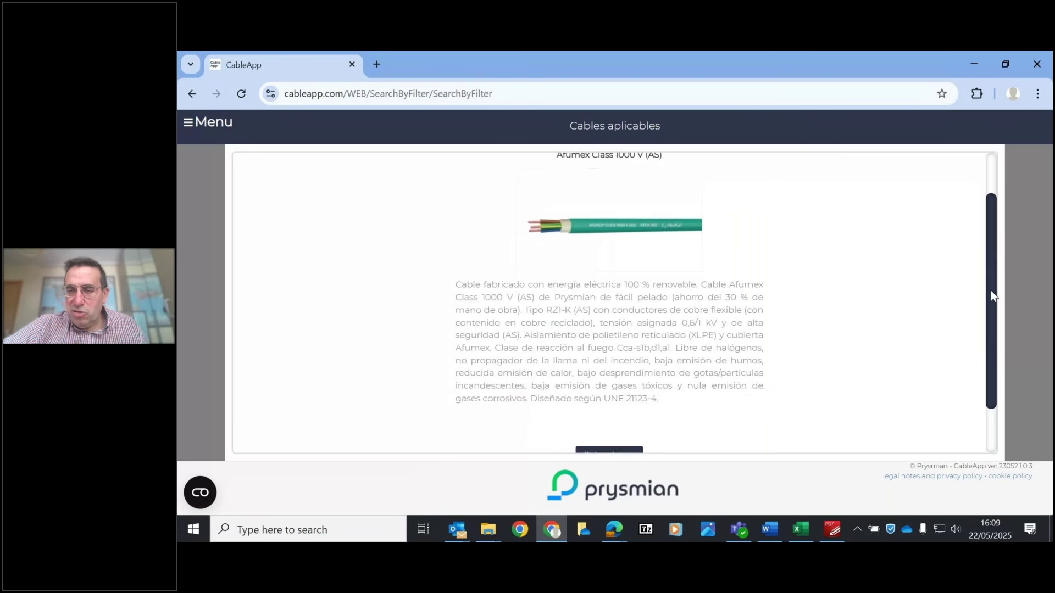
{"action": "scroll", "coordinate": [992, 288], "scroll_direction": "down", "scroll_amount": 1}
{"action": "scroll", "coordinate": [987, 230], "scroll_direction": "up", "scroll_amount": 3}
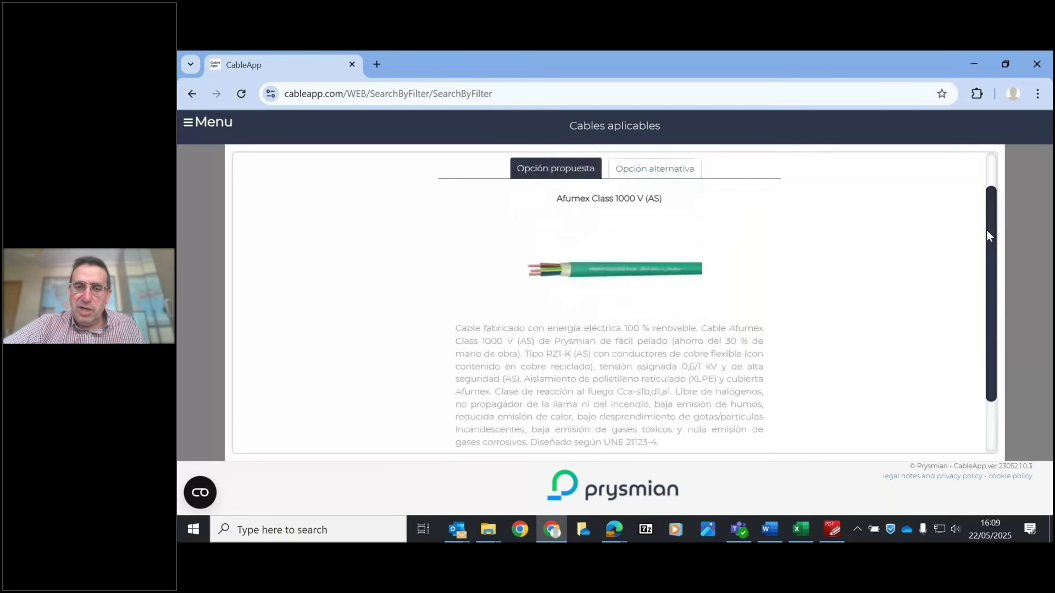
{"action": "scroll", "coordinate": [988, 230], "scroll_direction": "down", "scroll_amount": 4}
{"action": "left_click", "coordinate": [623, 406]}
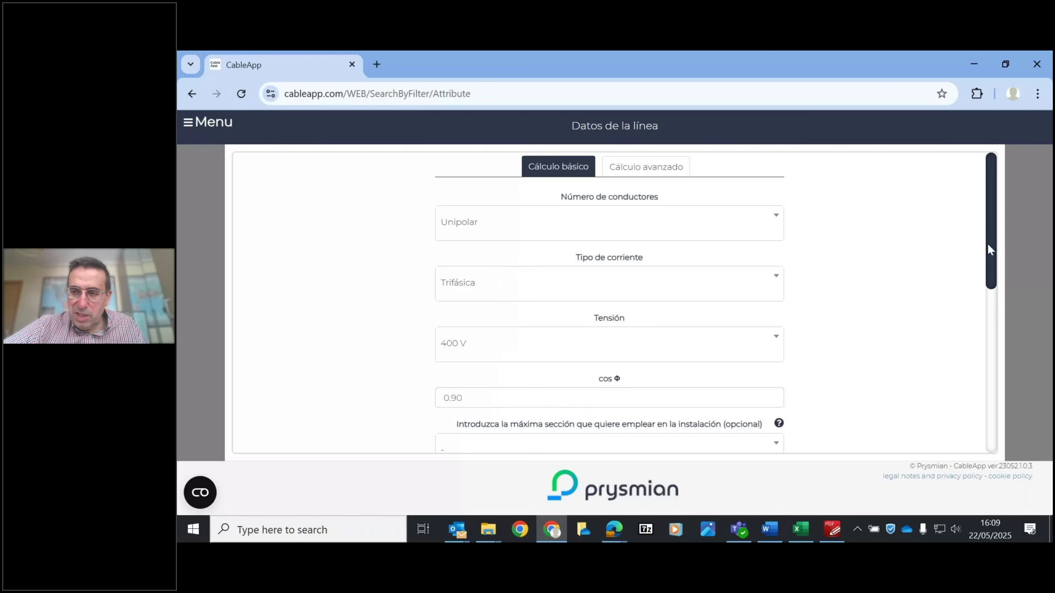
- In Datos de la línea, choose 240 mm² as the maximum section
{"action": "left_click_drag", "start_coordinate": [988, 241], "coordinate": [1001, 318]}
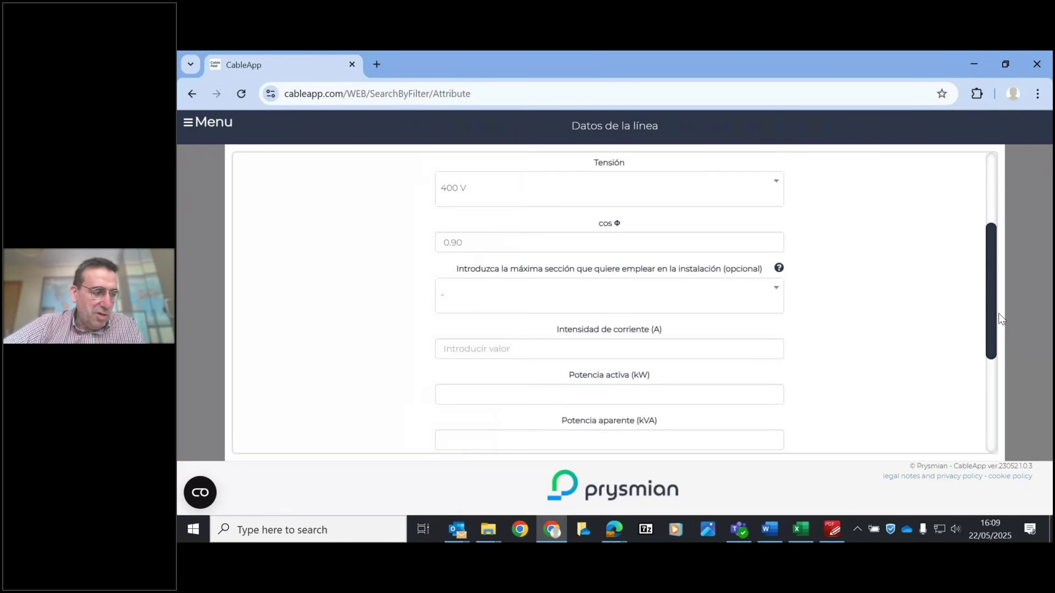
{"action": "left_click", "coordinate": [578, 298]}
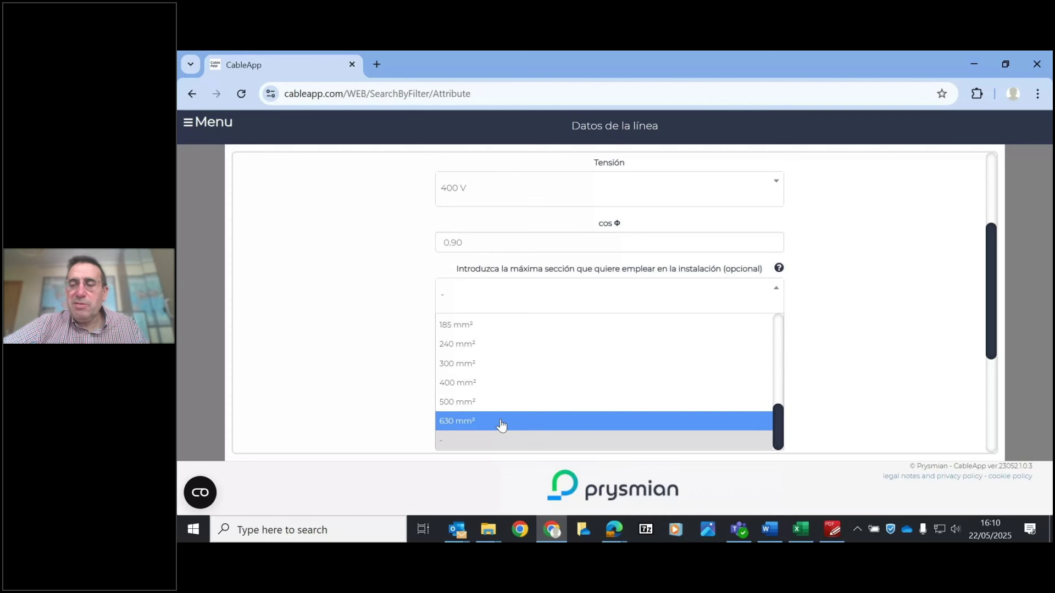
{"action": "left_click", "coordinate": [489, 351]}
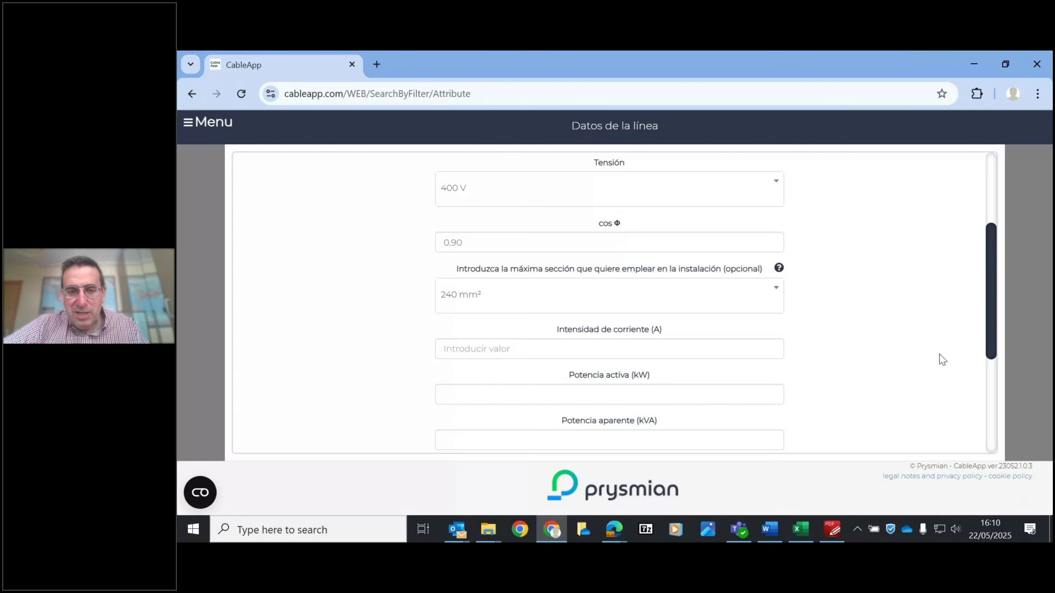
{"action": "left_click", "coordinate": [535, 351]}
- Enter 800 A current and 140 m length, then run Calculo de sección
{"action": "type", "text": "800"}
{"action": "left_click", "coordinate": [350, 299]}
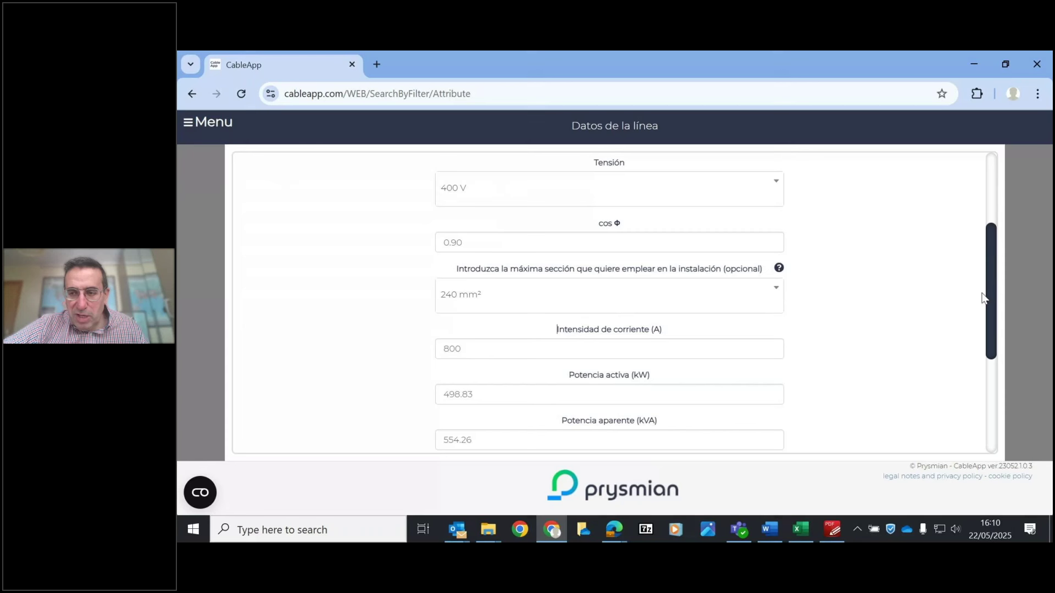
{"action": "left_click_drag", "start_coordinate": [993, 280], "coordinate": [1001, 330]}
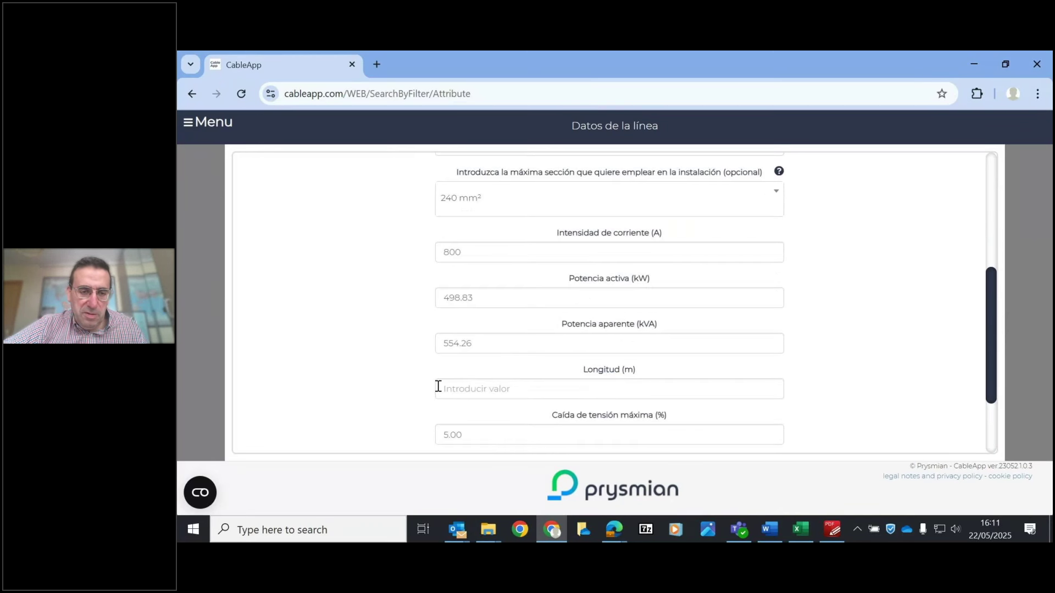
{"action": "left_click", "coordinate": [524, 388]}
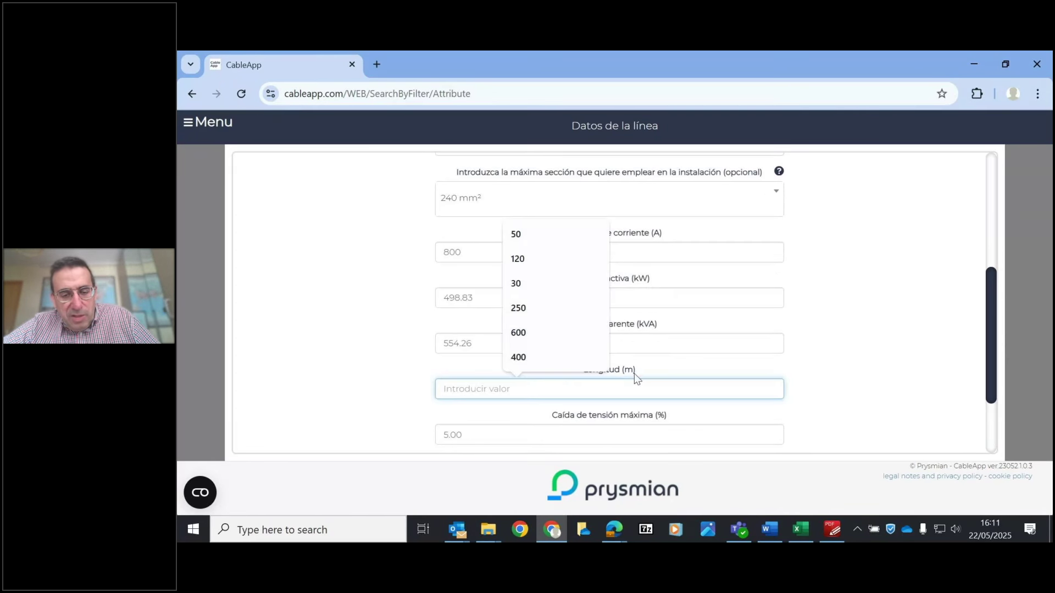
{"action": "type", "text": "140"}
{"action": "left_click", "coordinate": [877, 350]}
{"action": "left_click_drag", "start_coordinate": [991, 325], "coordinate": [967, 377]}
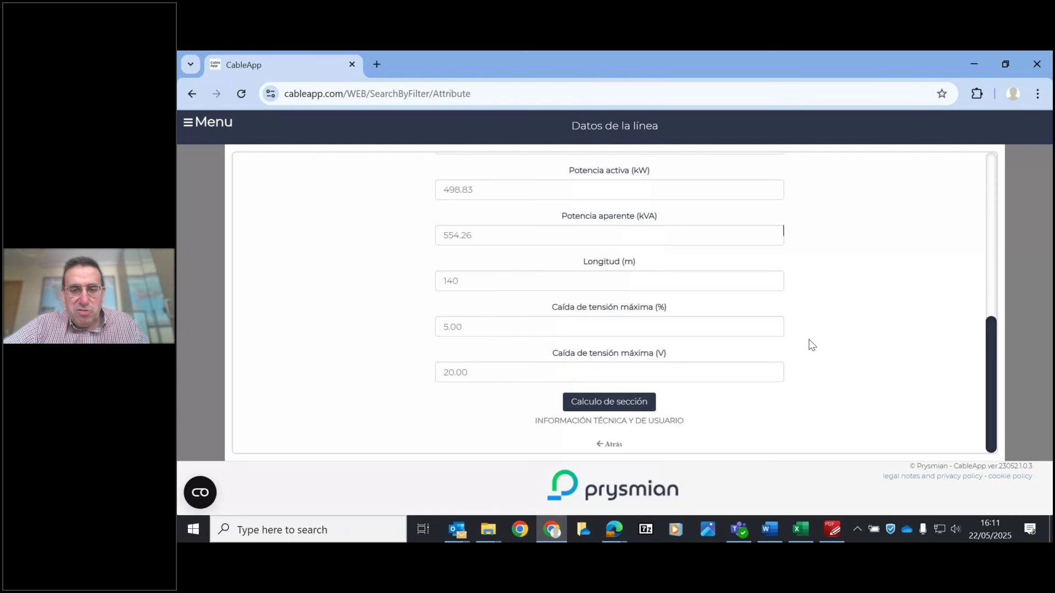
{"action": "left_click", "coordinate": [605, 405]}
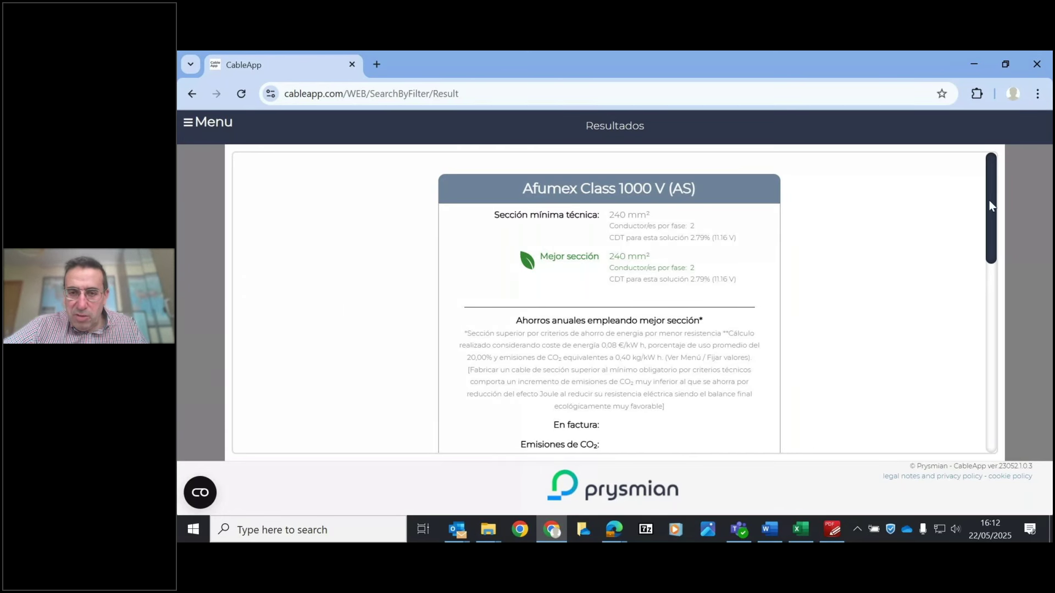
- Highlight the minimum section's voltage drop and the best section's 240 mm² values
{"action": "scroll", "coordinate": [989, 201], "scroll_direction": "down", "scroll_amount": 1}
{"action": "scroll", "coordinate": [989, 194], "scroll_direction": "up", "scroll_amount": 1}
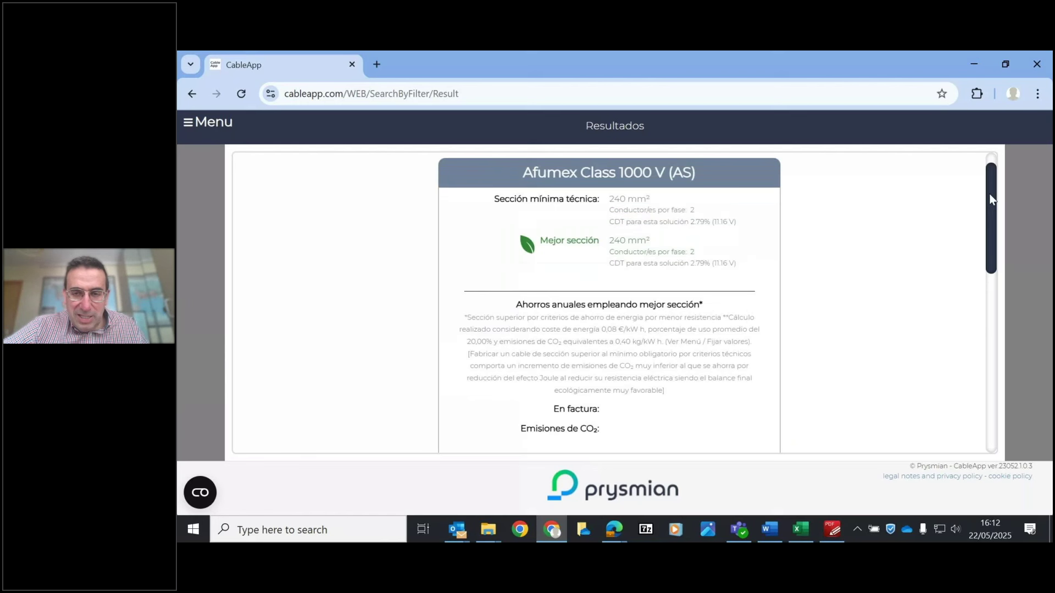
{"action": "left_click_drag", "start_coordinate": [653, 235], "coordinate": [739, 237]}
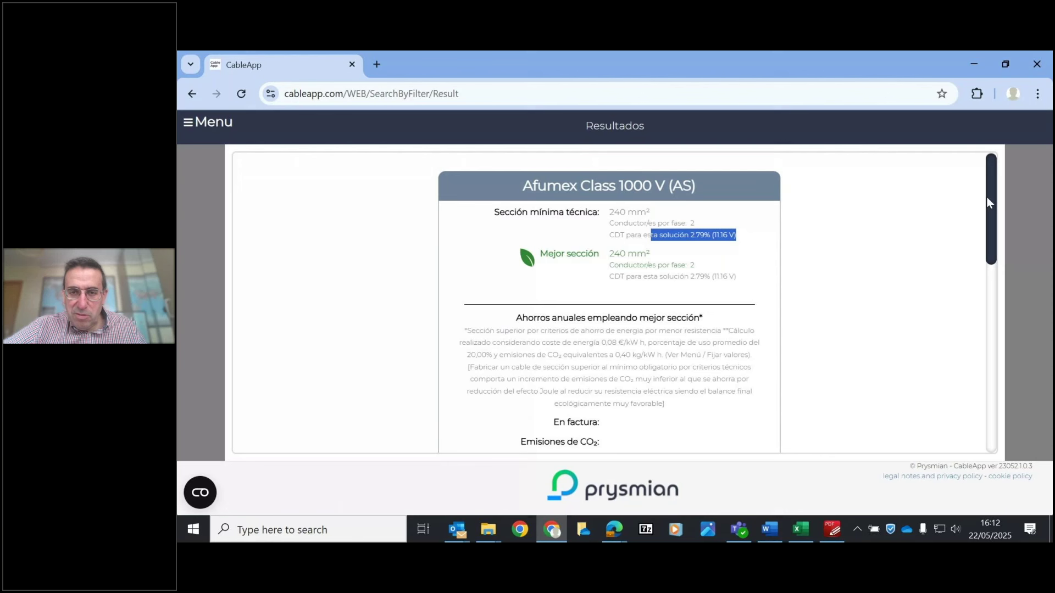
{"action": "scroll", "coordinate": [987, 197], "scroll_direction": "down", "scroll_amount": 1}
{"action": "scroll", "coordinate": [769, 231], "scroll_direction": "up", "scroll_amount": 1}
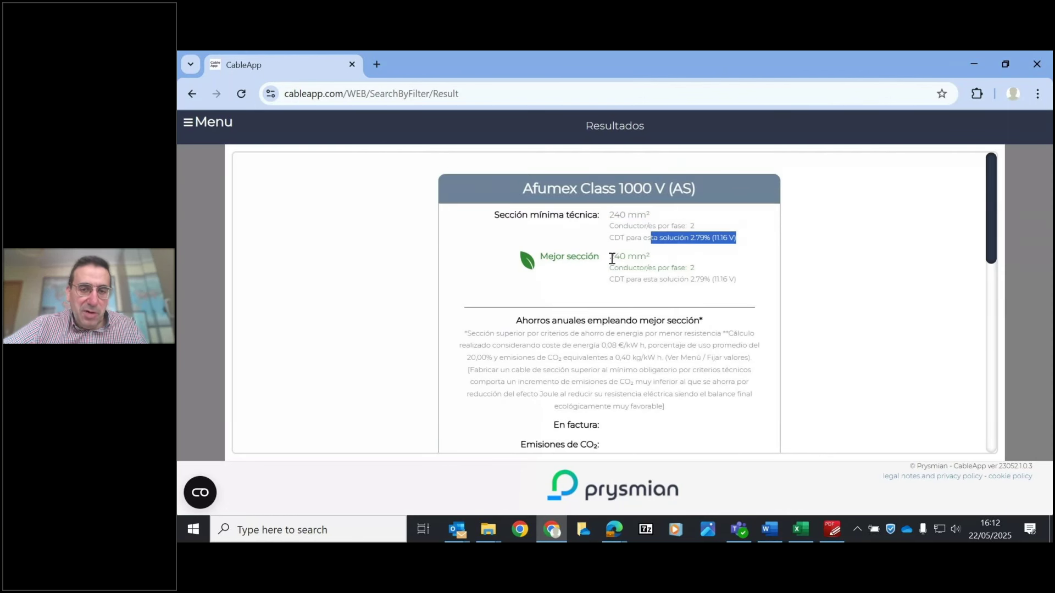
{"action": "left_click_drag", "start_coordinate": [610, 258], "coordinate": [736, 279]}
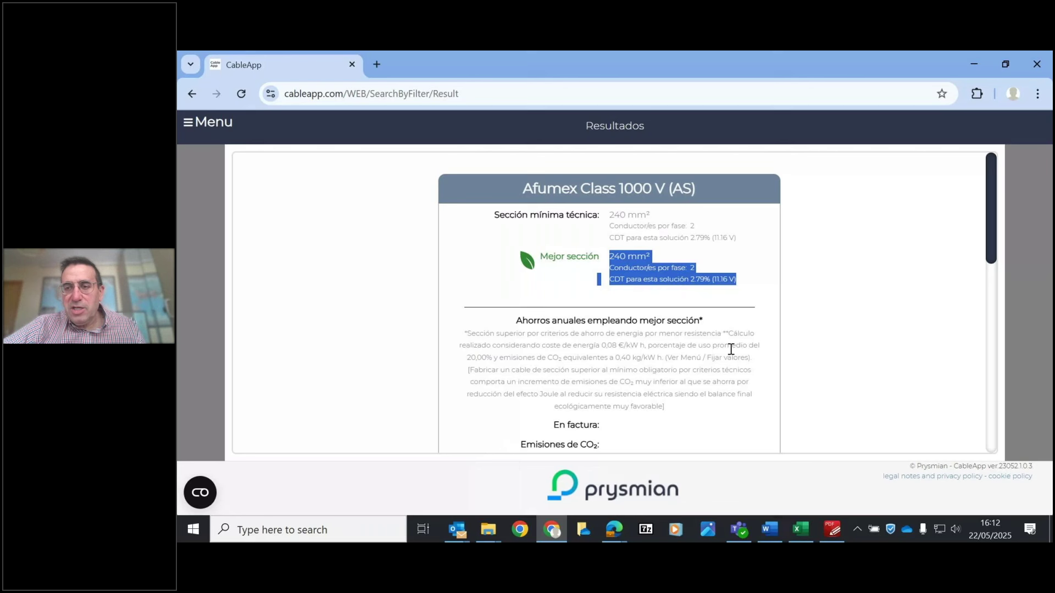
- Scroll down to Datos de cálculo and mark both minimum and best section results
{"action": "left_click_drag", "start_coordinate": [987, 204], "coordinate": [992, 216]}
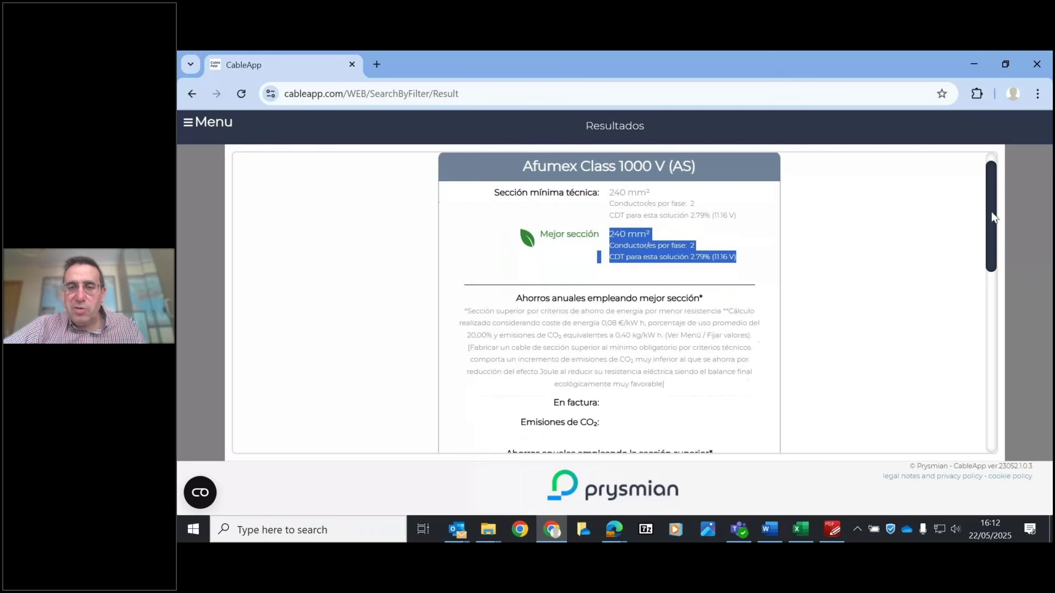
{"action": "scroll", "coordinate": [991, 216], "scroll_direction": "down", "scroll_amount": 2}
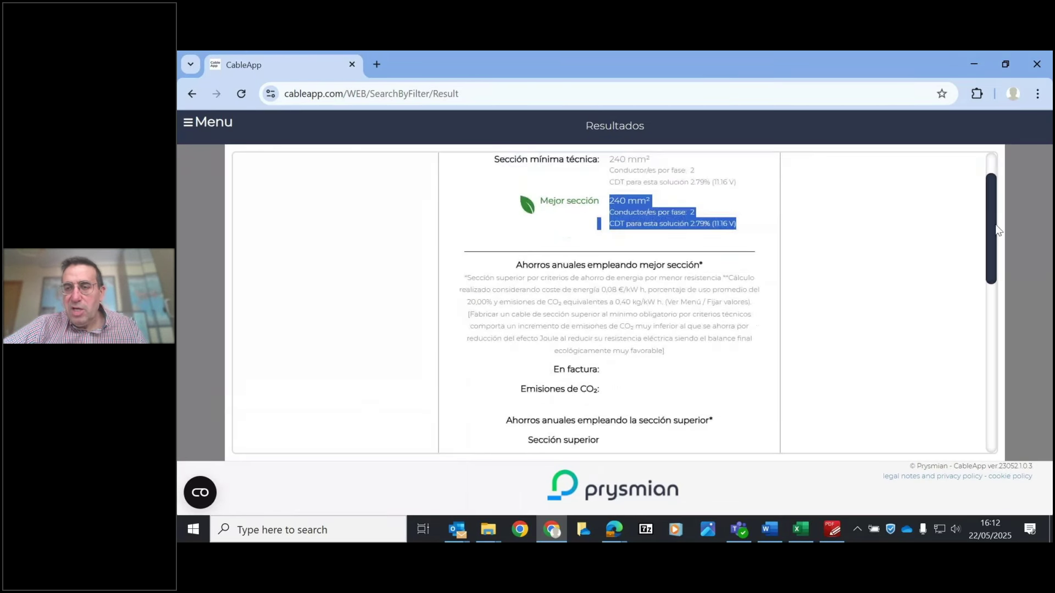
{"action": "scroll", "coordinate": [994, 197], "scroll_direction": "up", "scroll_amount": 3}
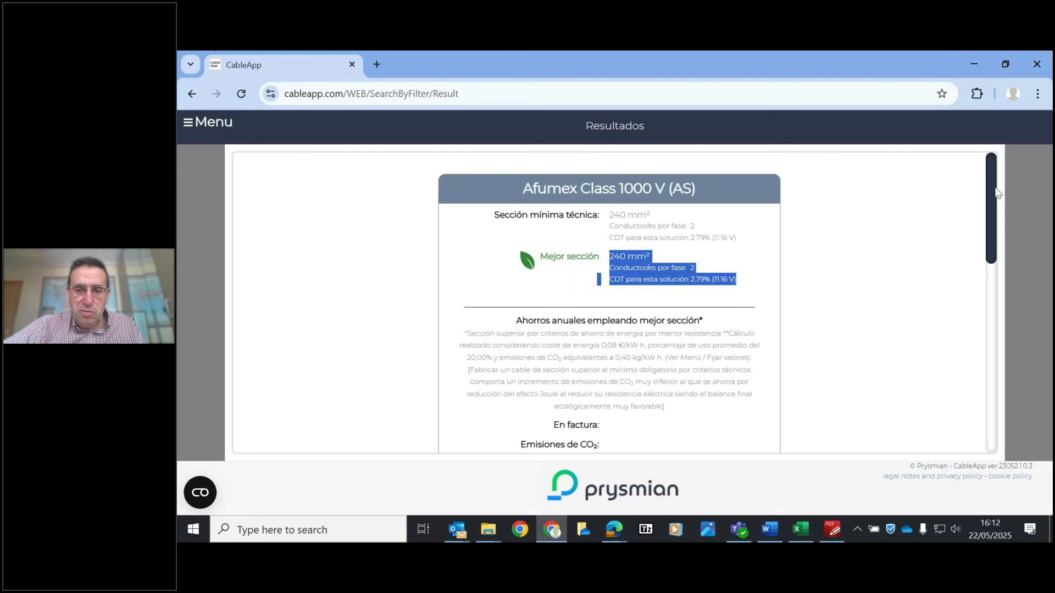
{"action": "left_click_drag", "start_coordinate": [996, 190], "coordinate": [993, 235]}
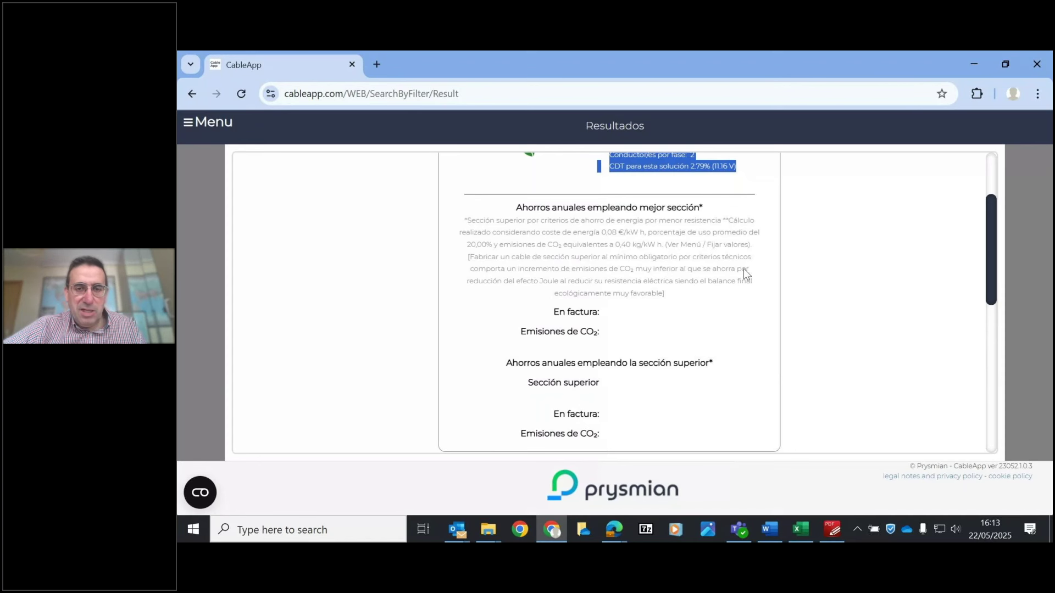
{"action": "left_click_drag", "start_coordinate": [991, 224], "coordinate": [987, 179]}
{"action": "left_click", "coordinate": [627, 211]}
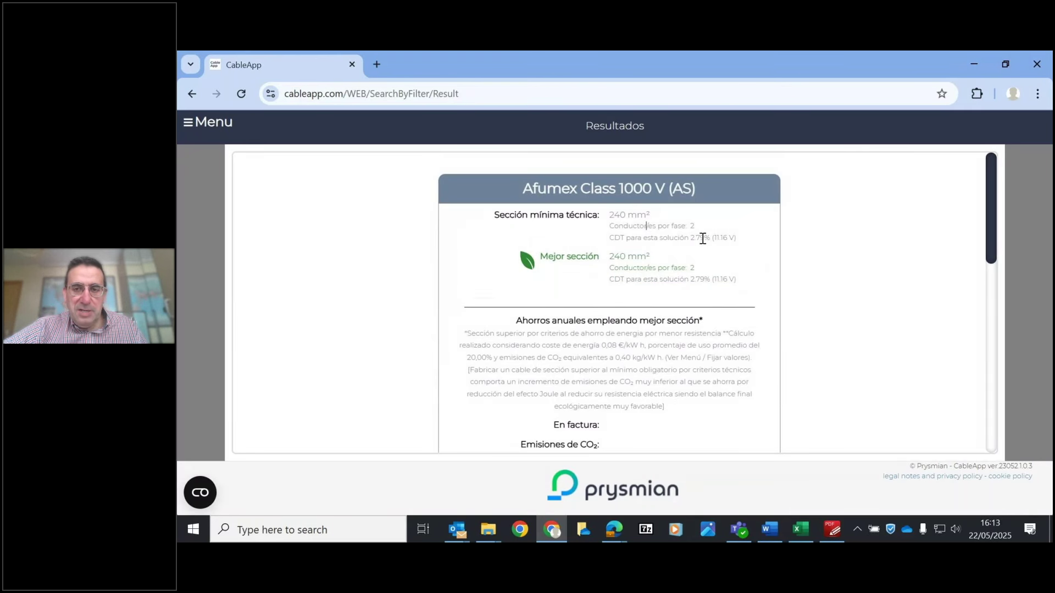
{"action": "left_click_drag", "start_coordinate": [988, 224], "coordinate": [995, 286]}
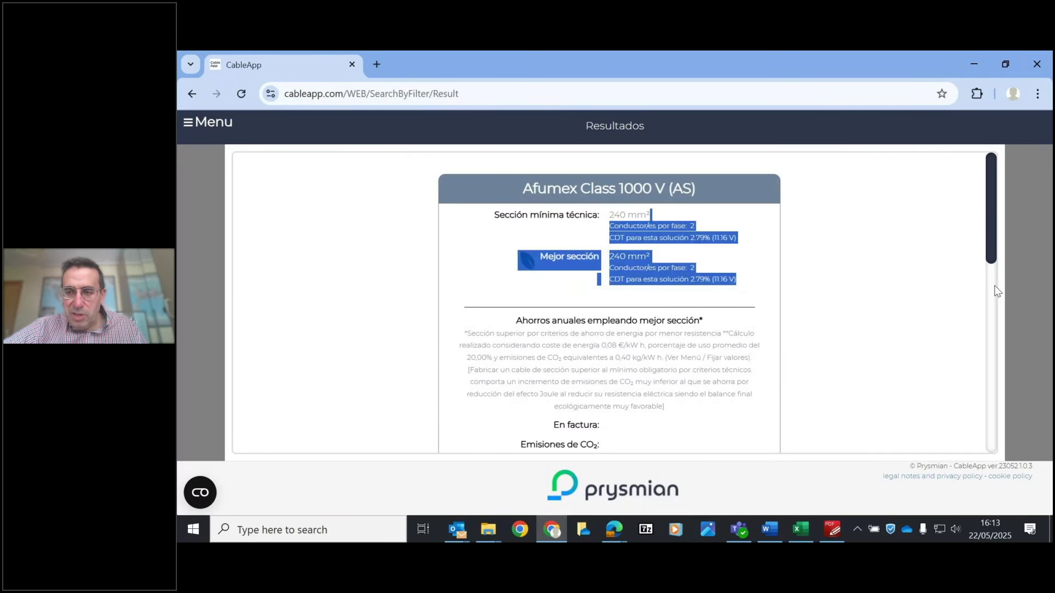
{"action": "left_click_drag", "start_coordinate": [996, 216], "coordinate": [1000, 367]}
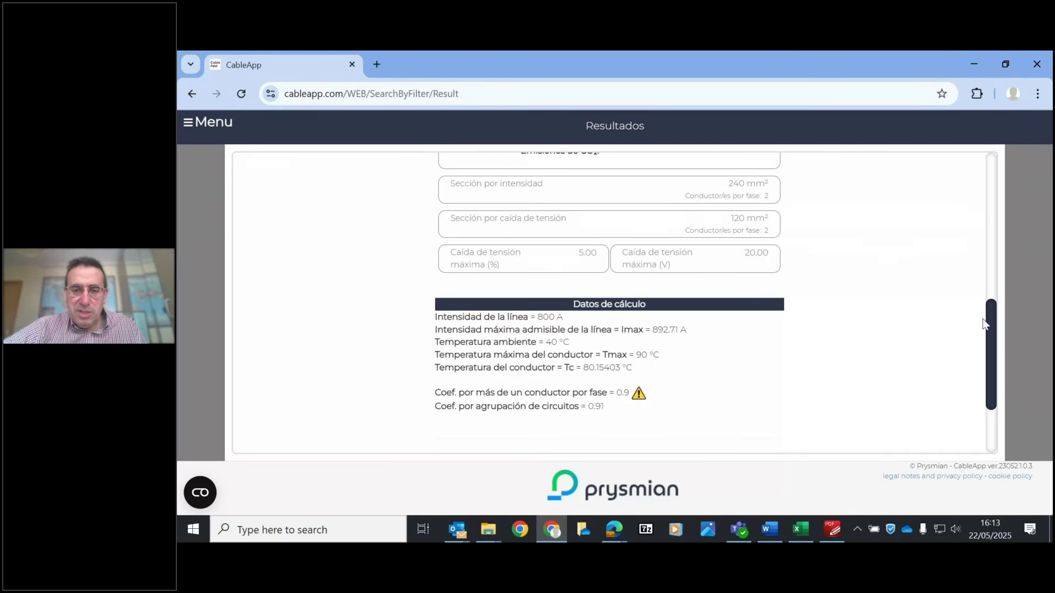
{"action": "scroll", "coordinate": [987, 326], "scroll_direction": "down", "scroll_amount": 1}
{"action": "scroll", "coordinate": [989, 350], "scroll_direction": "down", "scroll_amount": 1}
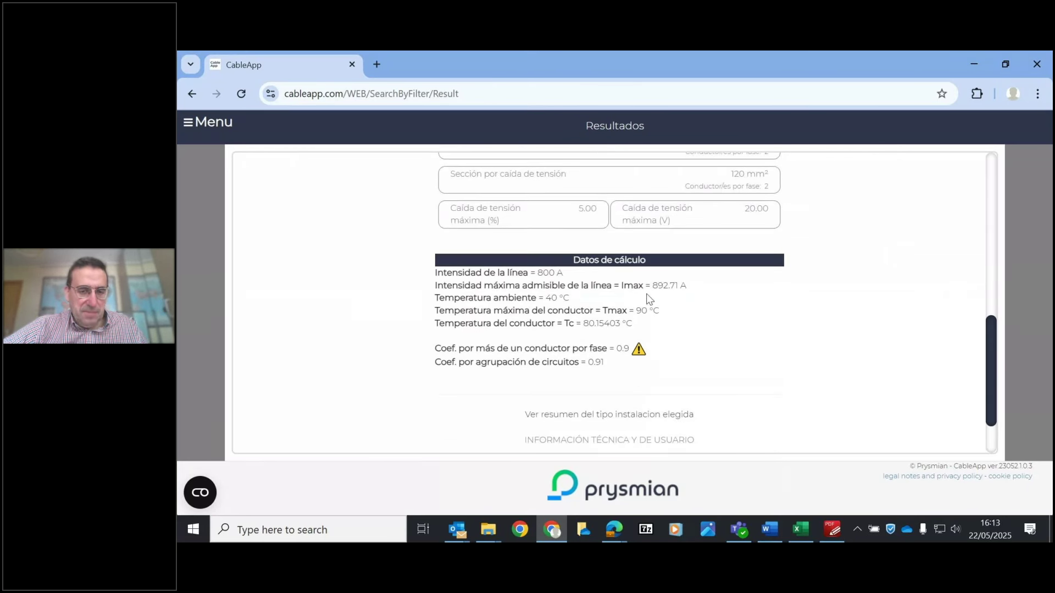
{"action": "left_click", "coordinate": [692, 286]}
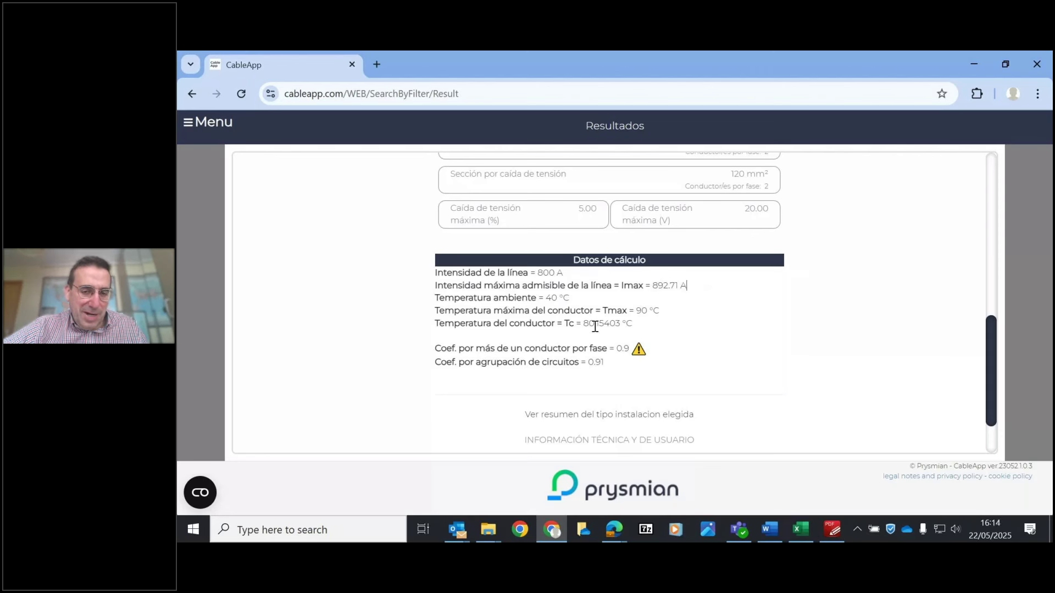
{"action": "left_click_drag", "start_coordinate": [583, 323], "coordinate": [599, 323]}
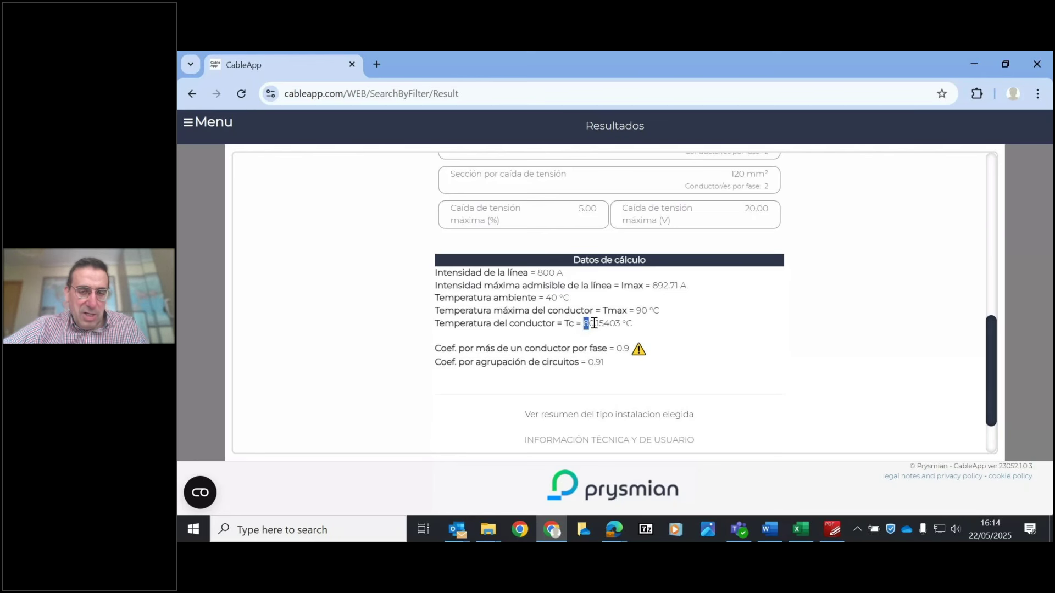
{"action": "left_click", "coordinate": [650, 296]}
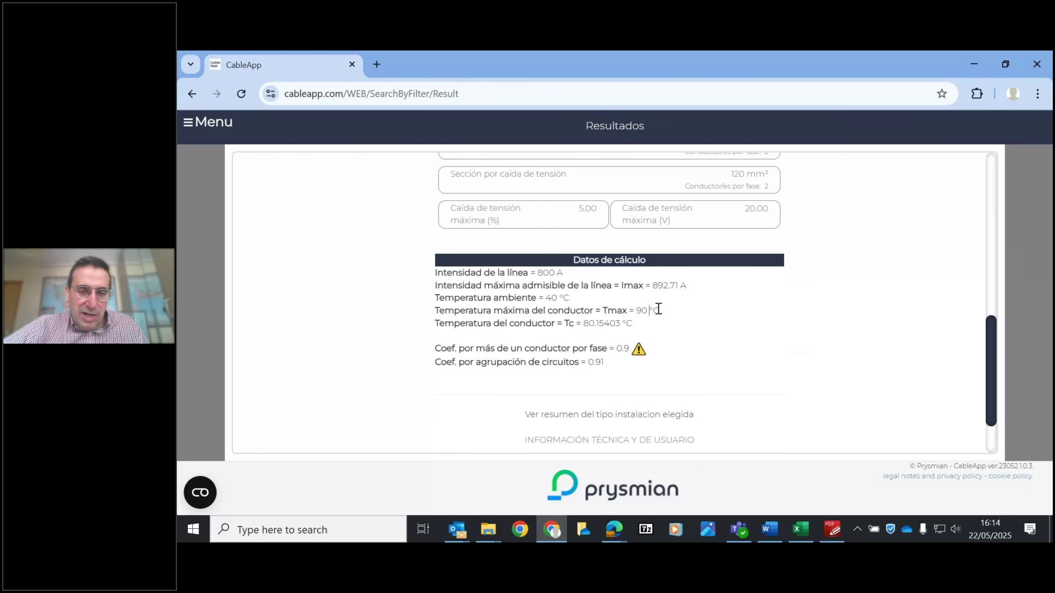
{"action": "left_click_drag", "start_coordinate": [538, 273], "coordinate": [564, 273]}
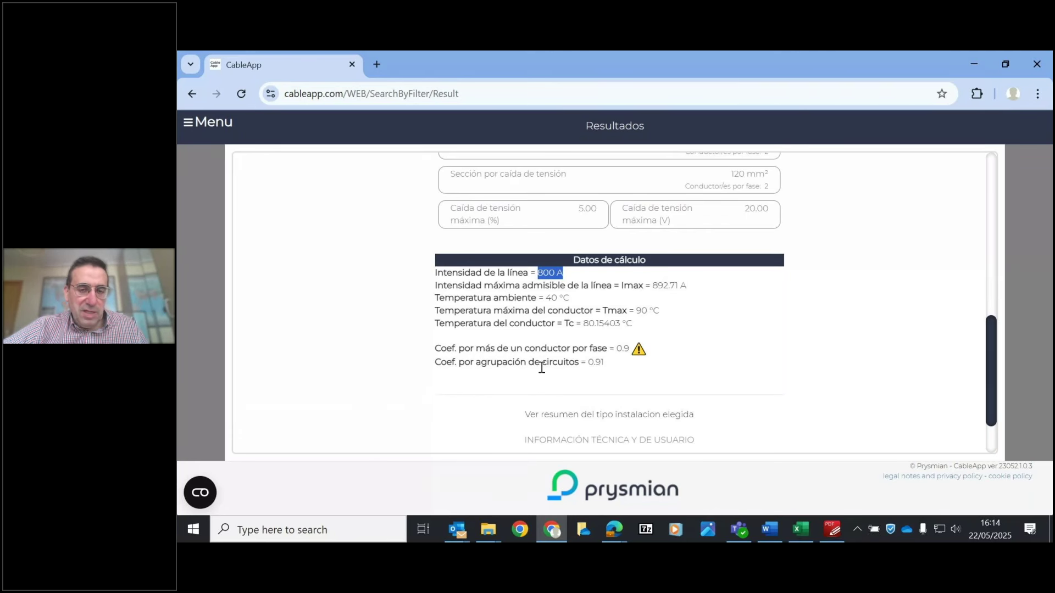
{"action": "left_click_drag", "start_coordinate": [586, 362], "coordinate": [606, 367]}
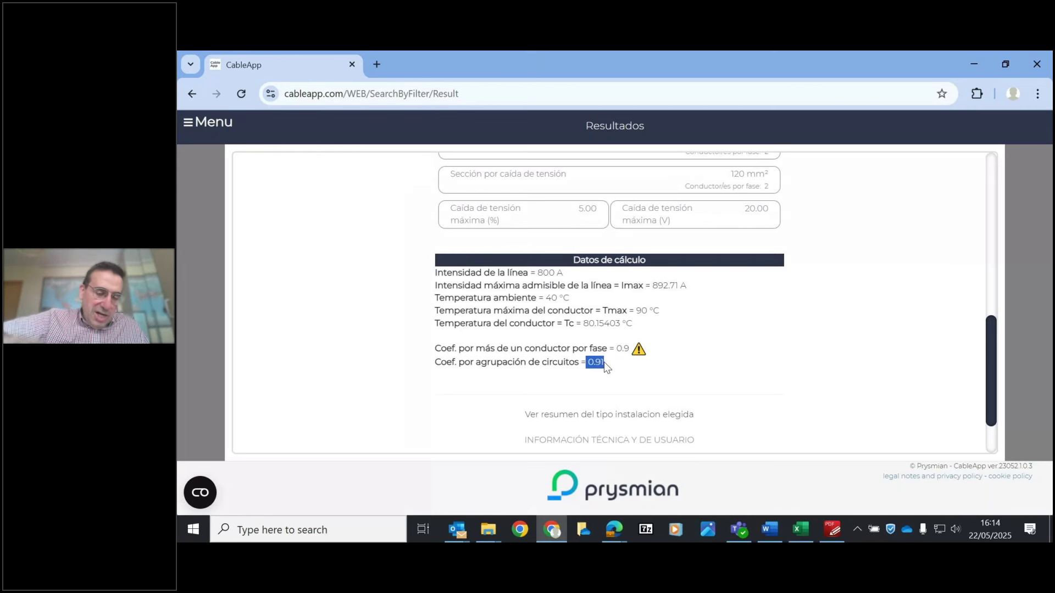
{"action": "left_click", "coordinate": [610, 369]}
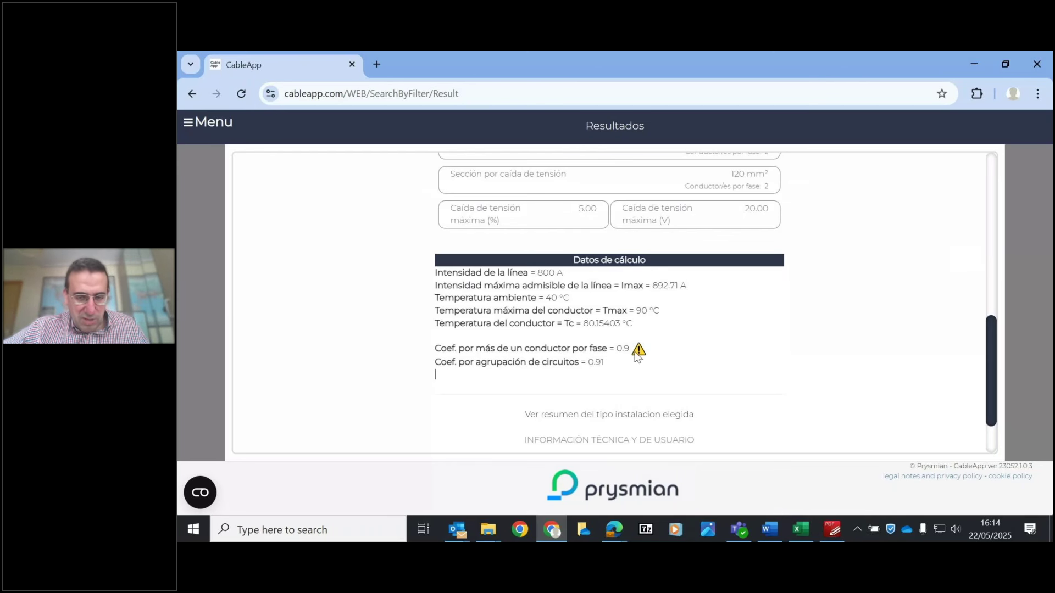
{"action": "mouse_move", "coordinate": [637, 353]}
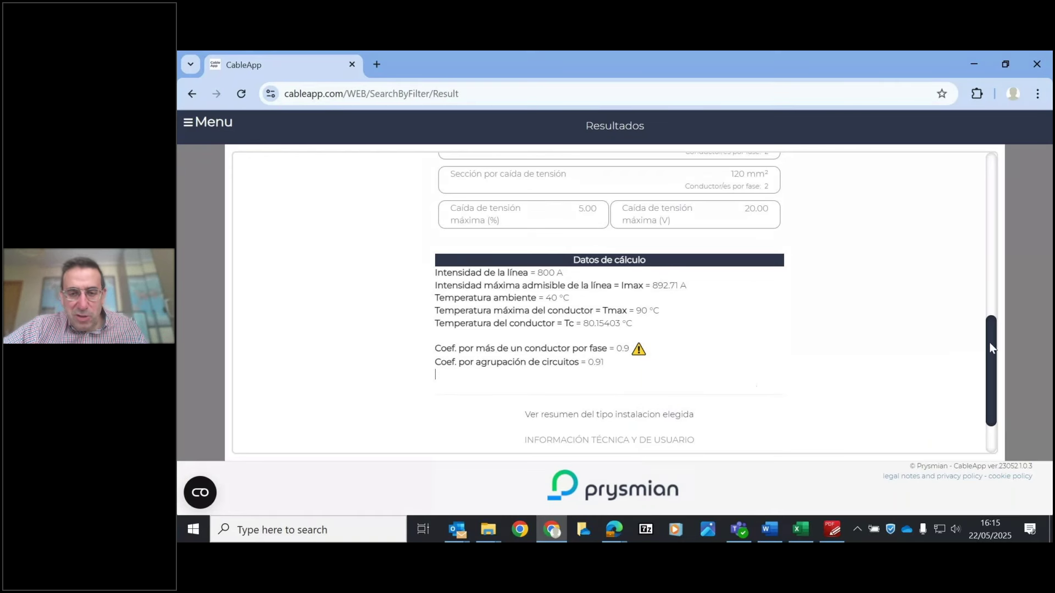
{"action": "mouse_move", "coordinate": [991, 348]}
{"action": "left_mouse_down"}
{"action": "mouse_move", "coordinate": [1001, 202]}
{"action": "mouse_move", "coordinate": [998, 330]}
{"action": "left_mouse_up"}
{"action": "scroll", "coordinate": [737, 377], "scroll_direction": "down", "scroll_amount": 3}
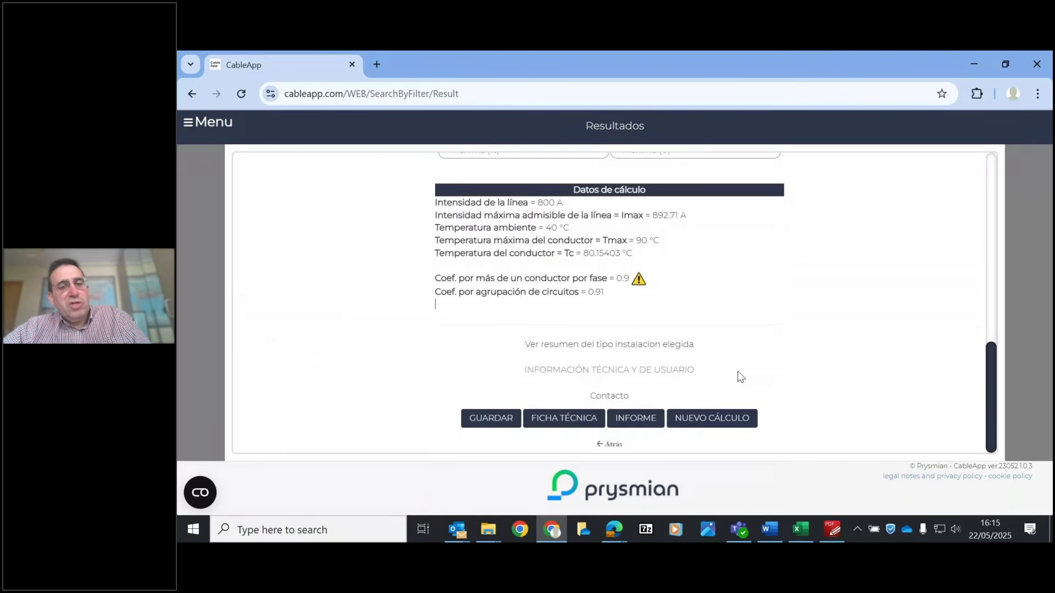
{"action": "left_click", "coordinate": [609, 442]}
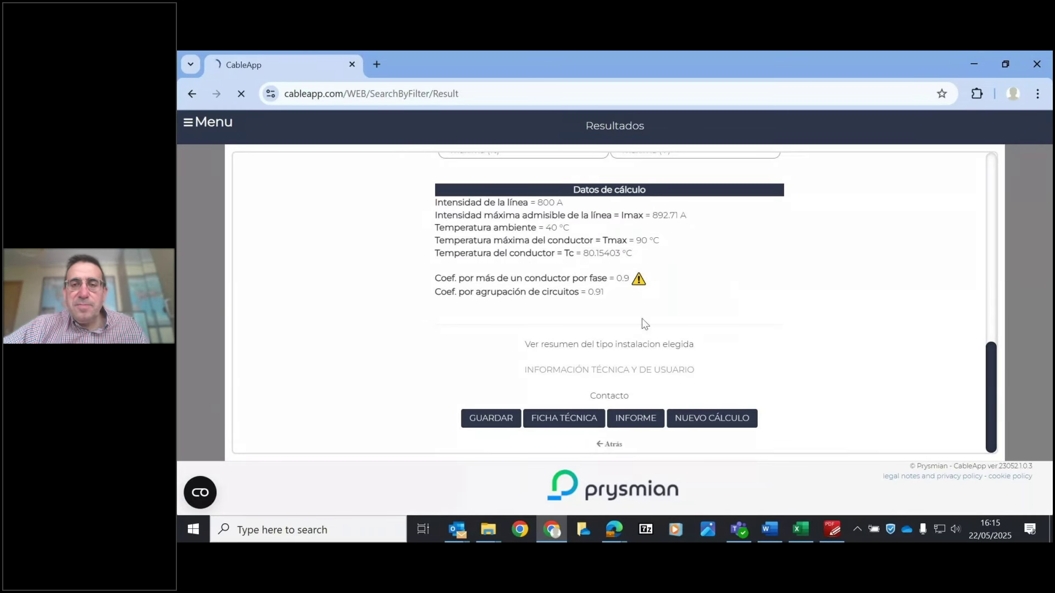
- Switch to the Cálculo avanzado form and scroll to the correction coefficients
{"action": "left_click", "coordinate": [646, 168]}
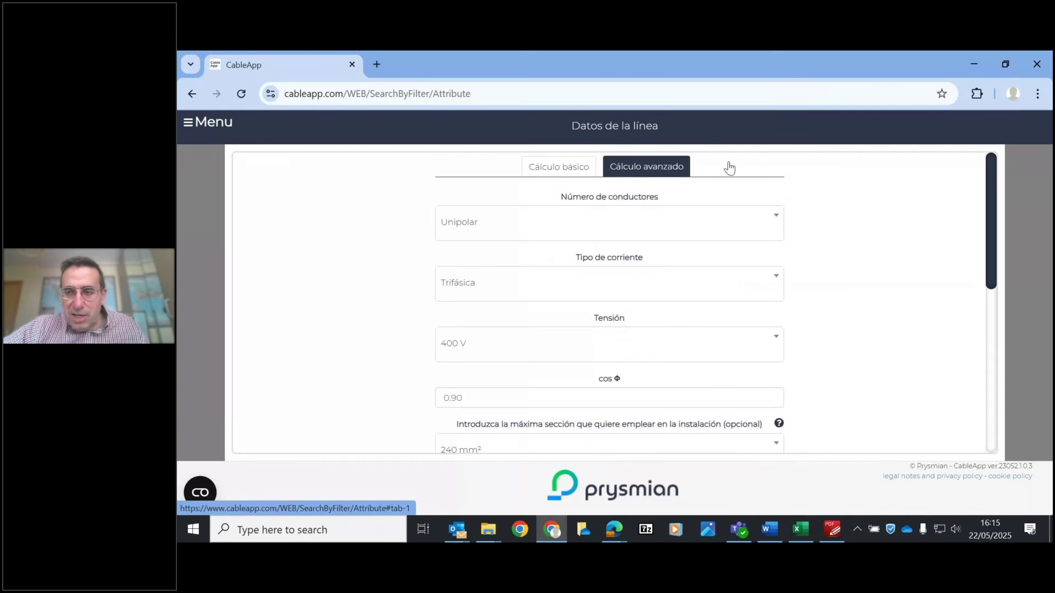
{"action": "scroll", "coordinate": [1015, 297], "scroll_direction": "down", "scroll_amount": 4}
{"action": "scroll", "coordinate": [1016, 297], "scroll_direction": "down", "scroll_amount": 2}
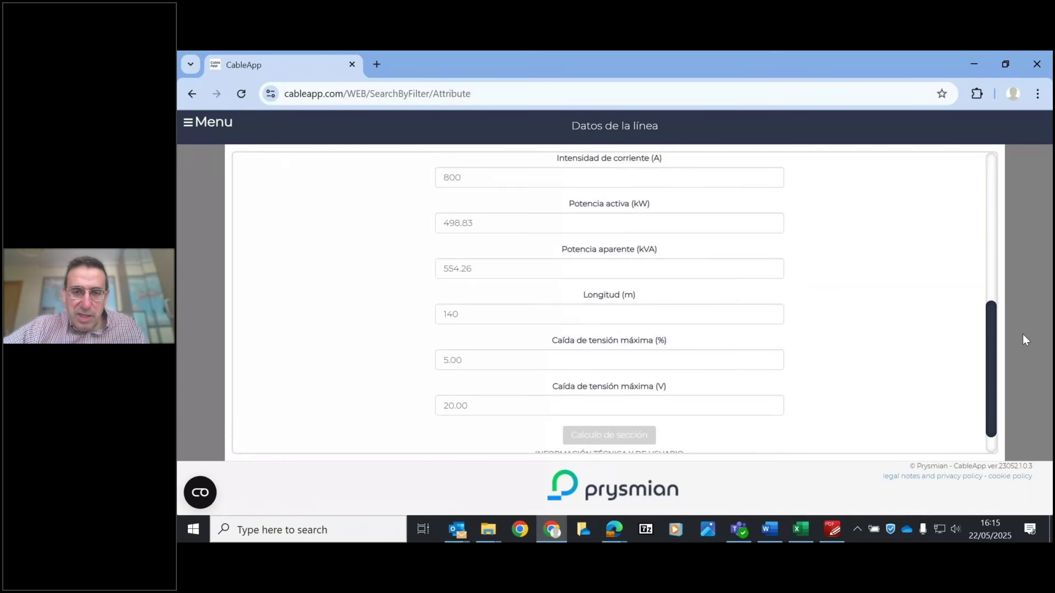
{"action": "scroll", "coordinate": [1020, 325], "scroll_direction": "up", "scroll_amount": 5}
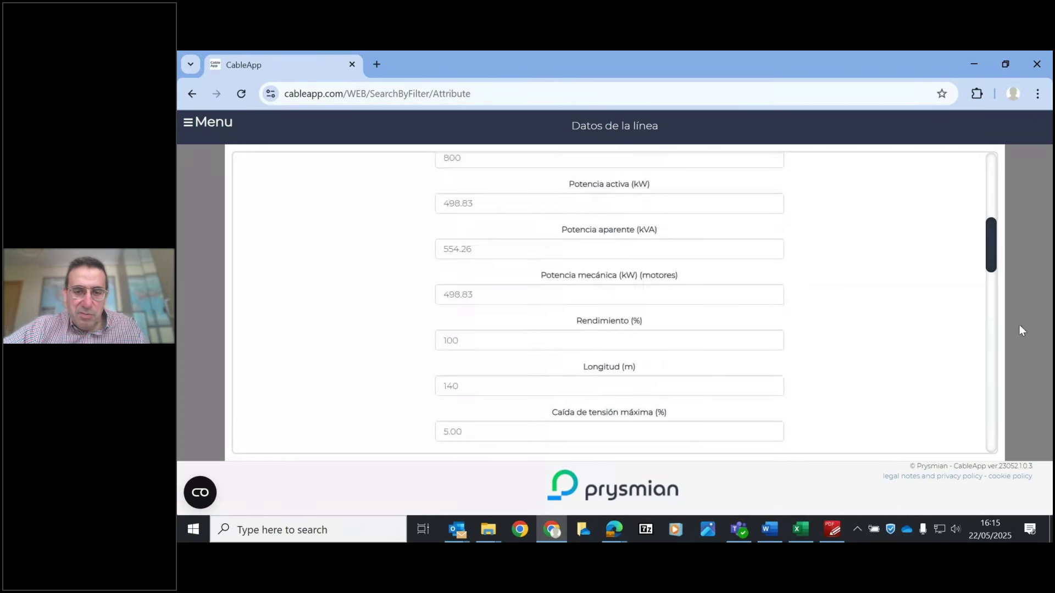
{"action": "scroll", "coordinate": [1020, 306], "scroll_direction": "down", "scroll_amount": 10}
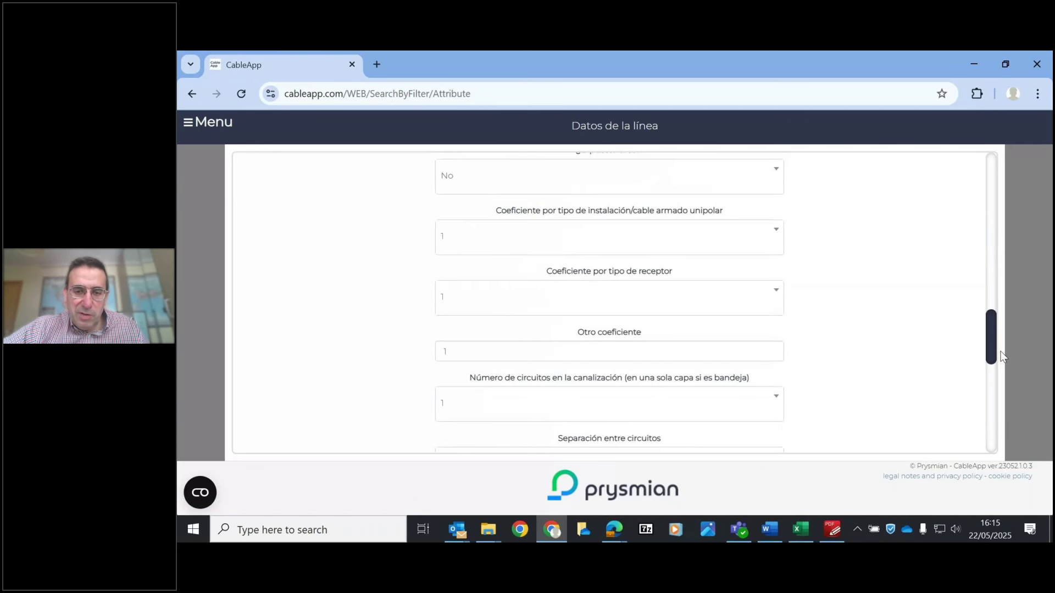
{"action": "scroll", "coordinate": [994, 341], "scroll_direction": "down", "scroll_amount": 2}
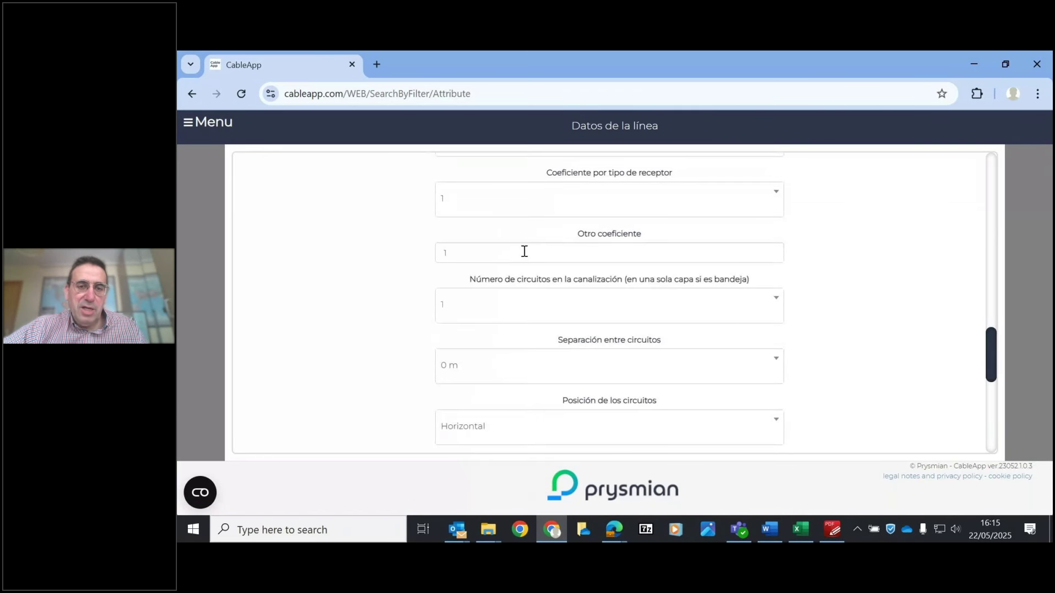
- Set Otro coeficiente to 0.9 and rerun Calculo de sección
{"action": "left_click", "coordinate": [467, 252]}
{"action": "type", "text": "0.9"}
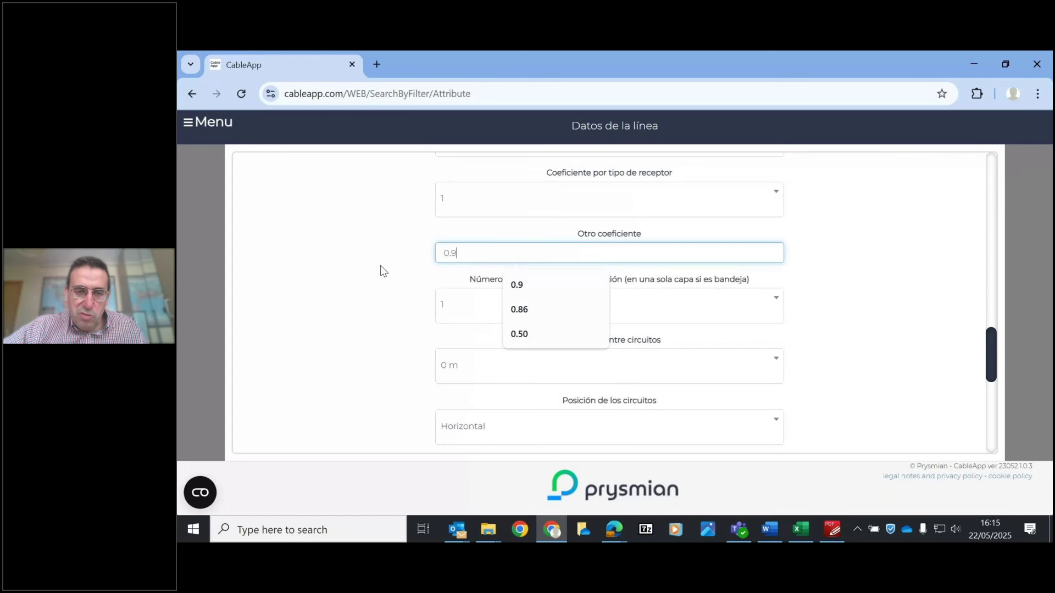
{"action": "left_click", "coordinate": [390, 275]}
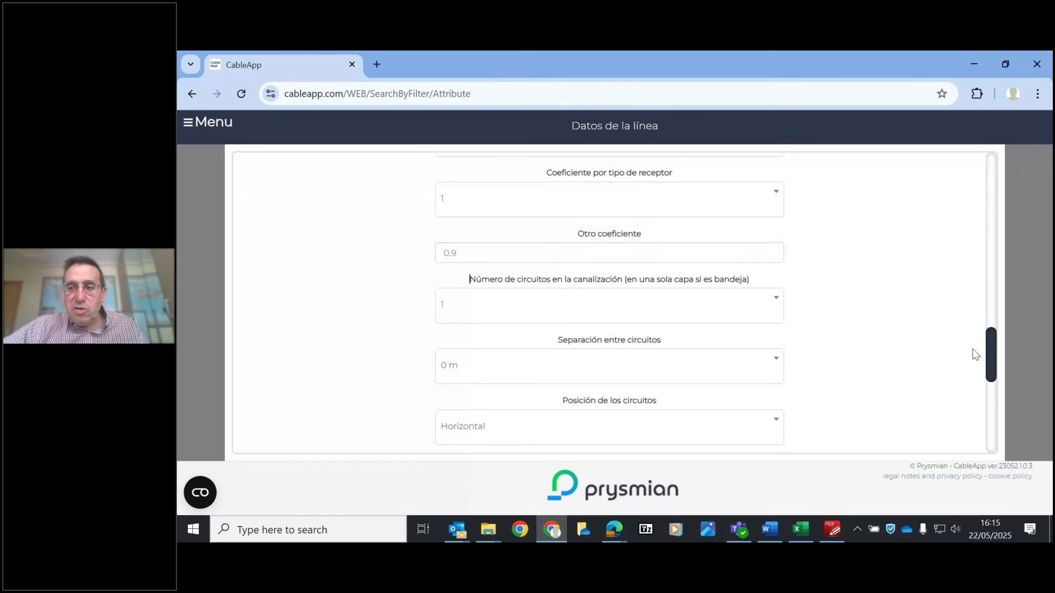
{"action": "left_click_drag", "start_coordinate": [990, 346], "coordinate": [997, 427]}
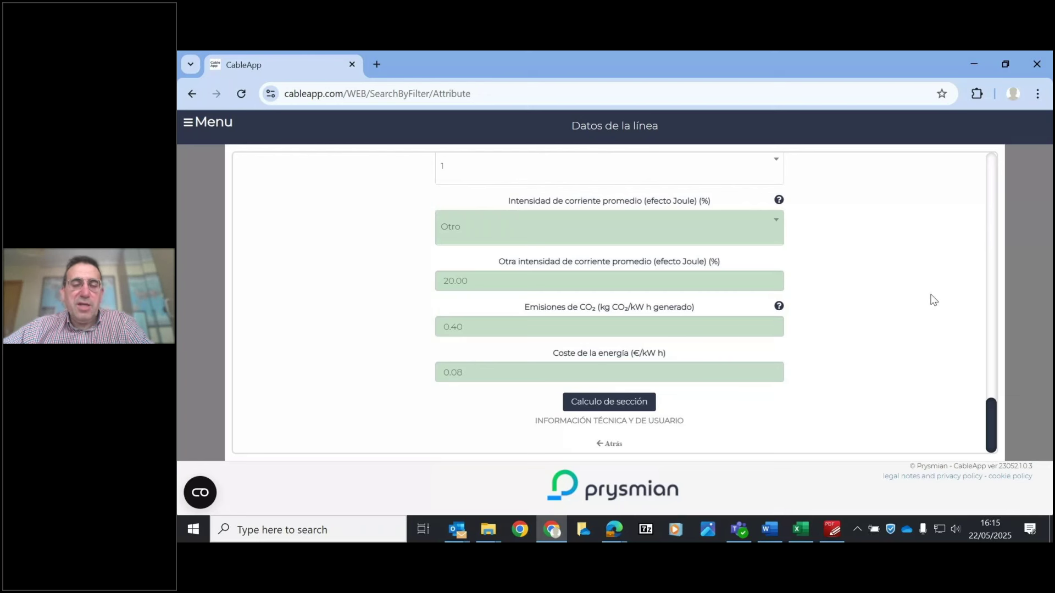
{"action": "left_click", "coordinate": [622, 403]}
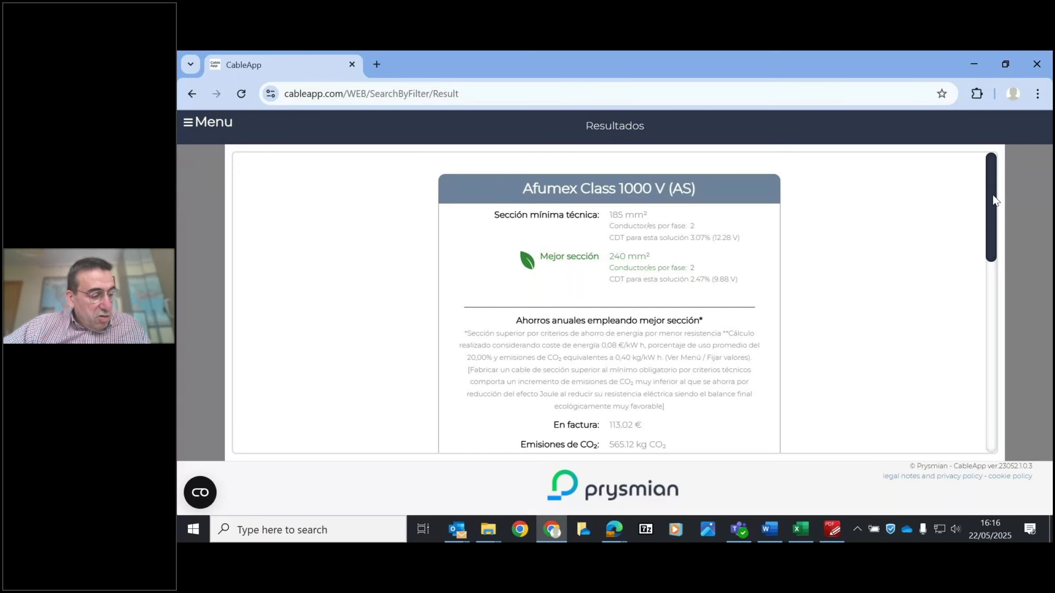
- Review the recalculated results down to Datos de cálculo, then return to the line data form
{"action": "left_click_drag", "start_coordinate": [993, 199], "coordinate": [1013, 405]}
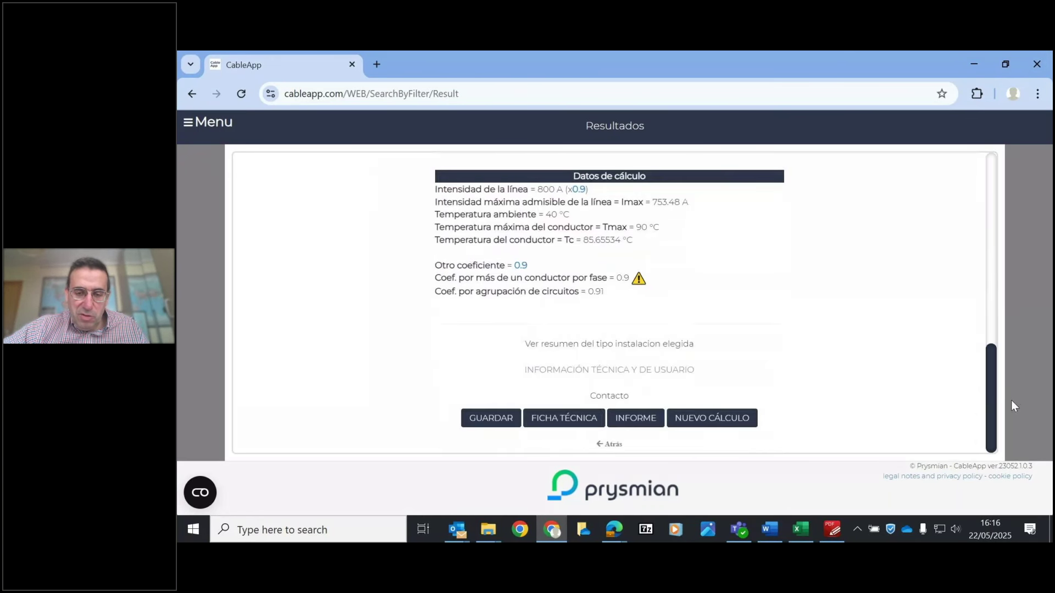
{"action": "left_click", "coordinate": [609, 445]}
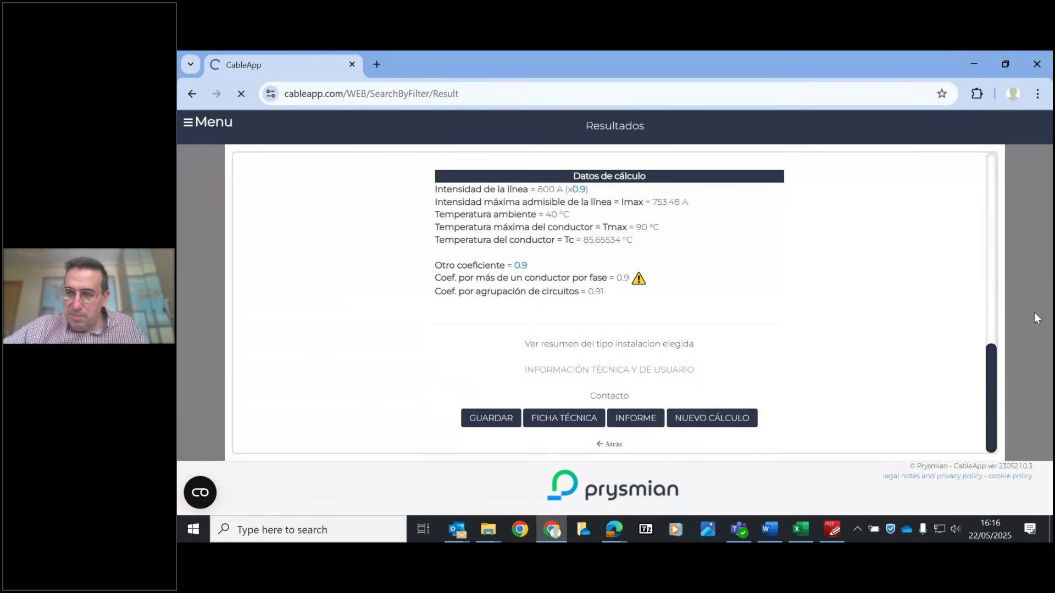
- Raise the maximum allowed section to 630 mm² and recalculate, yielding a 500 mm² single-conductor best section
{"action": "left_click_drag", "start_coordinate": [994, 181], "coordinate": [1000, 212]}
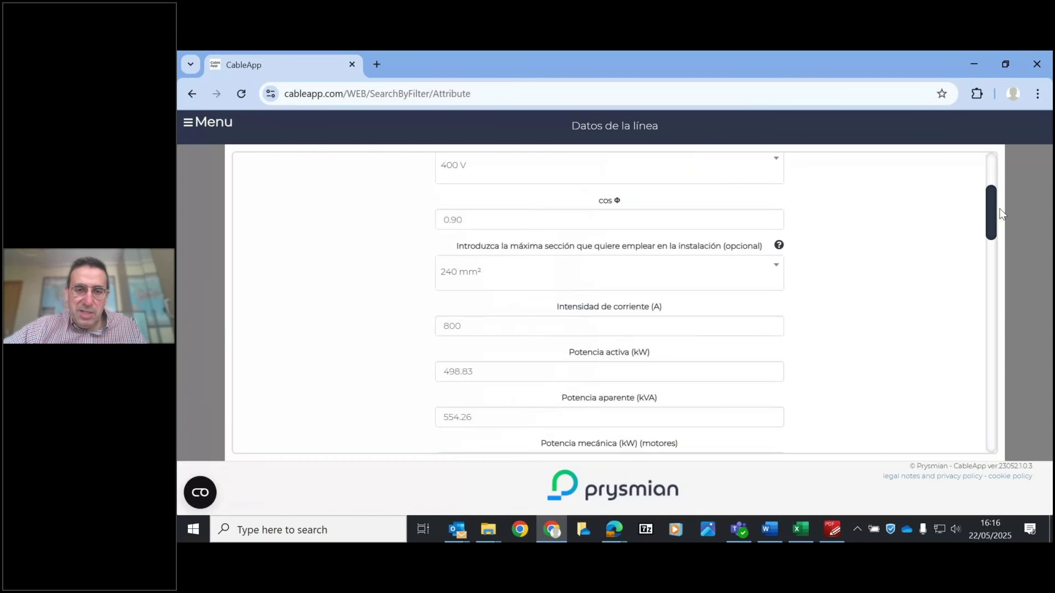
{"action": "left_click", "coordinate": [545, 279]}
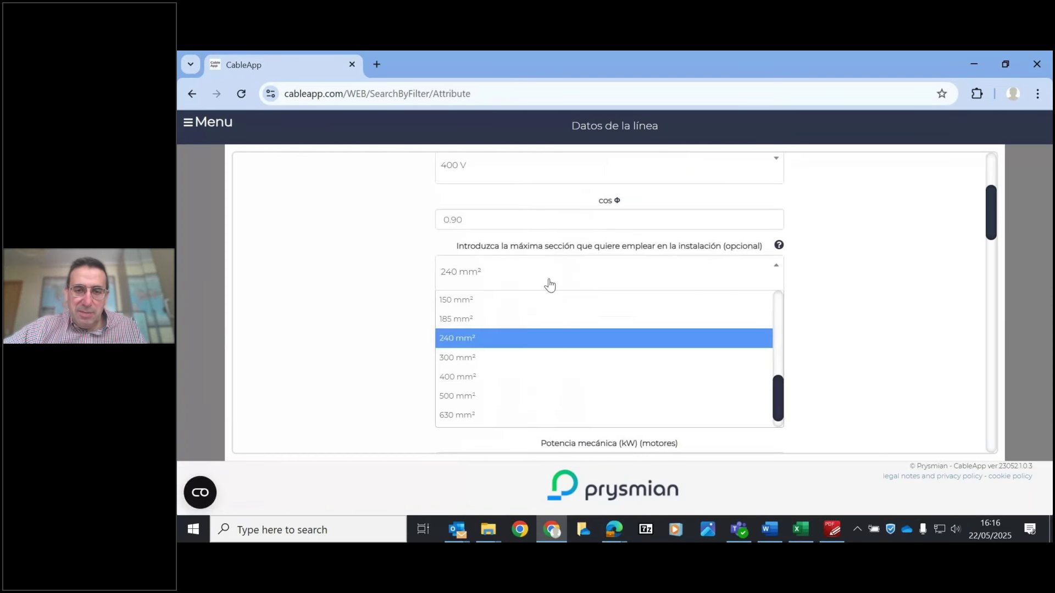
{"action": "left_click", "coordinate": [473, 415]}
{"action": "left_click_drag", "start_coordinate": [990, 212], "coordinate": [996, 465]}
{"action": "left_click", "coordinate": [590, 404]}
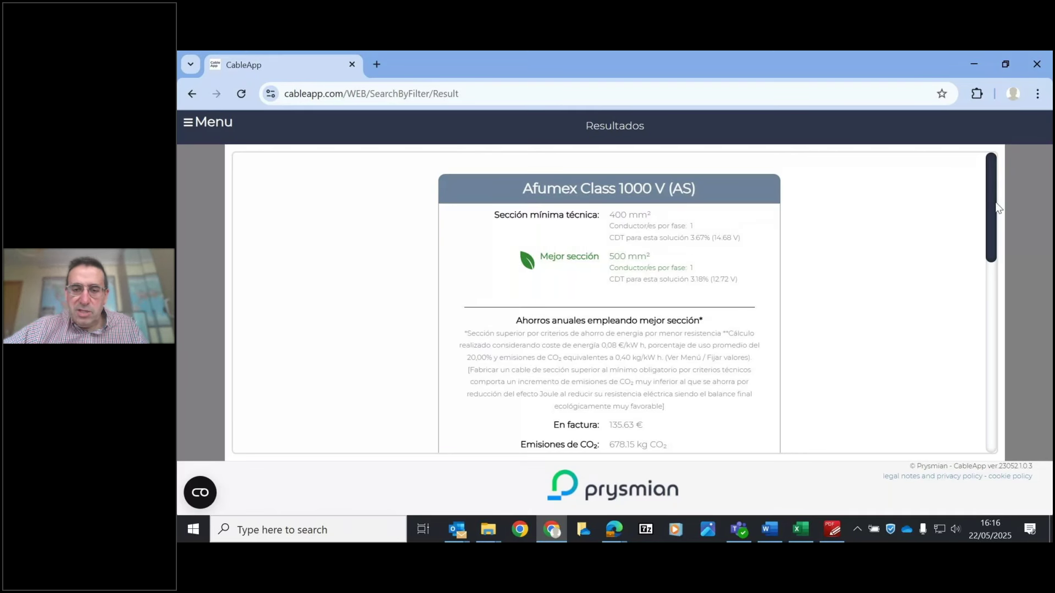
{"action": "left_click_drag", "start_coordinate": [996, 203], "coordinate": [1014, 366]}
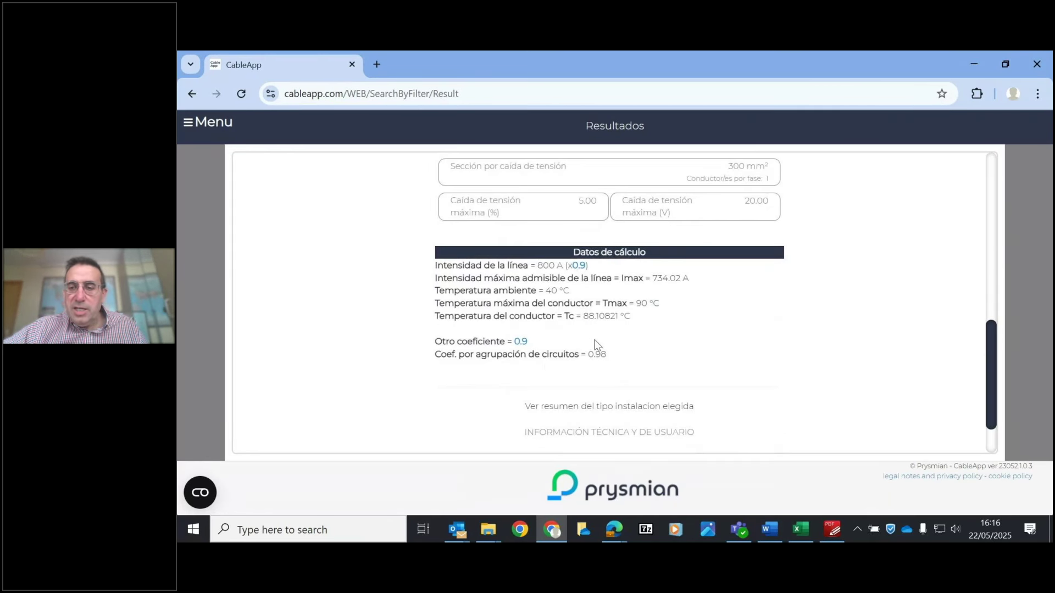
{"action": "scroll", "coordinate": [990, 350], "scroll_direction": "down", "scroll_amount": 1}
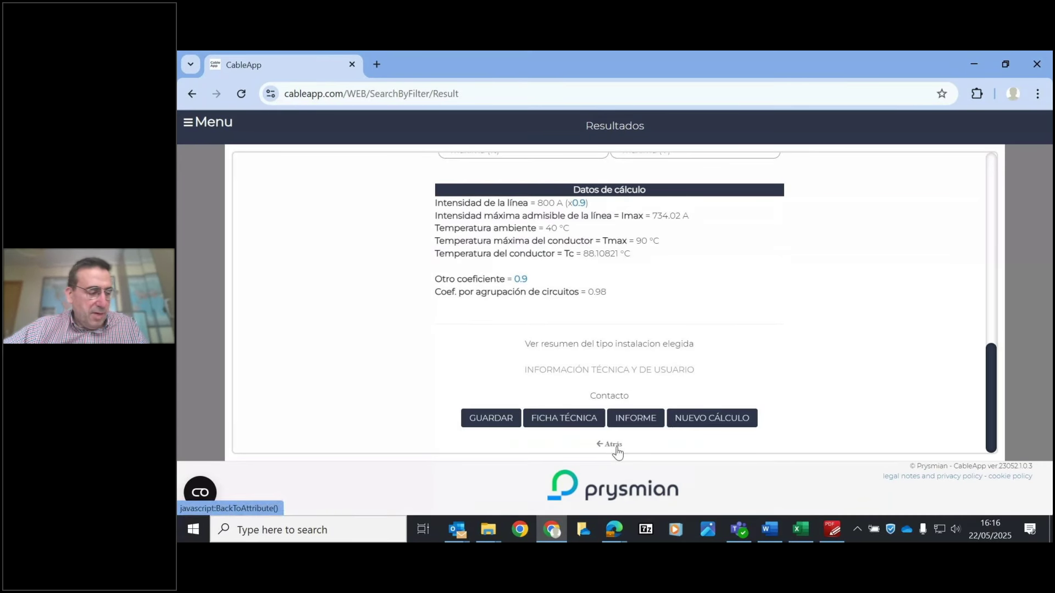
{"action": "left_click", "coordinate": [612, 445]}
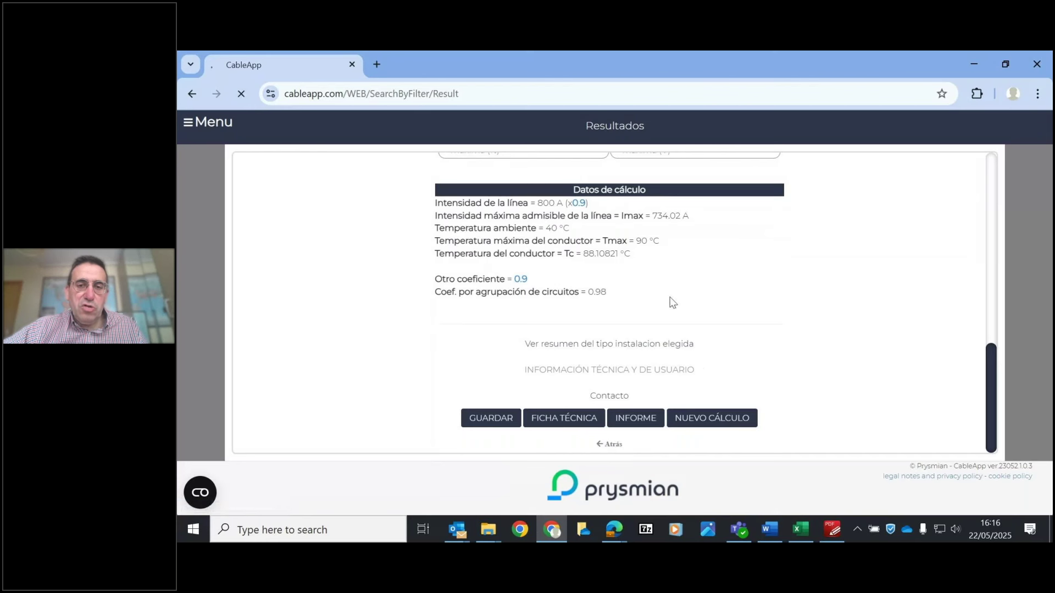
- Replace the 5.00 maximum voltage drop with 2%, which gives 8.00 V
{"action": "left_click_drag", "start_coordinate": [995, 192], "coordinate": [1008, 275]}
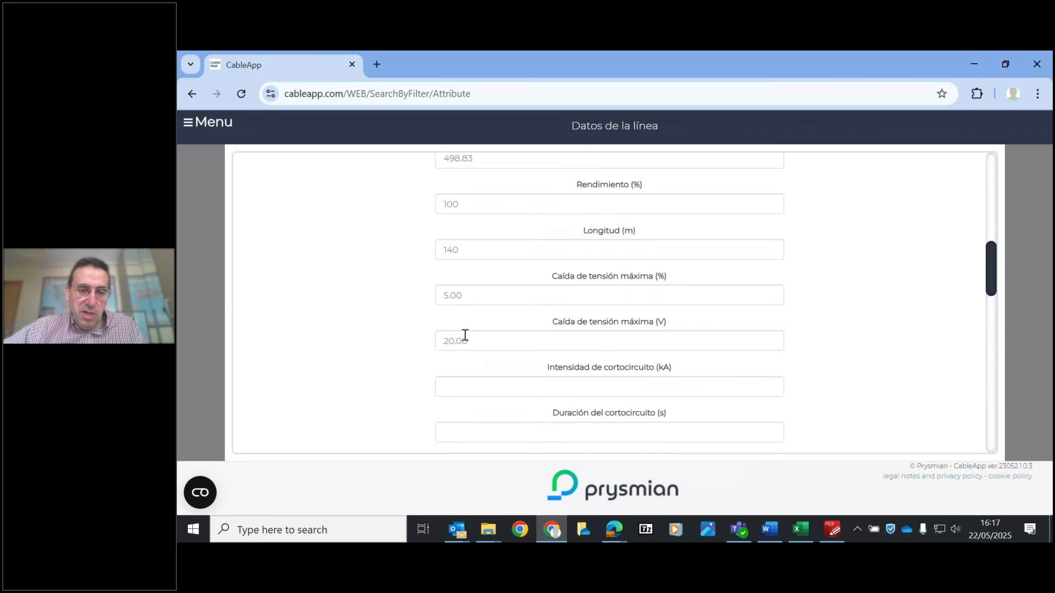
{"action": "left_click_drag", "start_coordinate": [480, 299], "coordinate": [318, 295]}
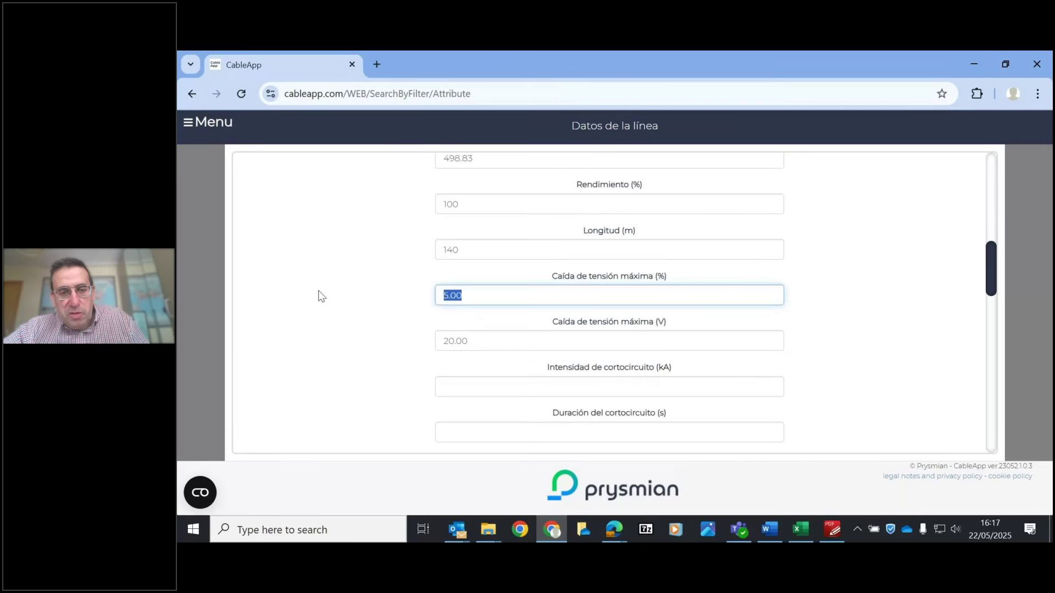
{"action": "type", "text": "2"}
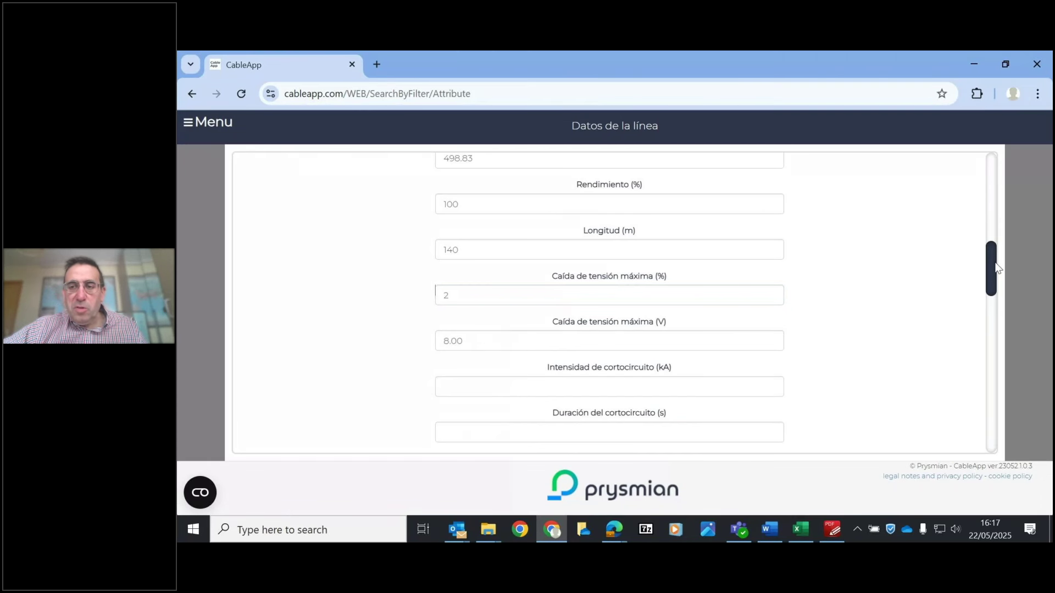
{"action": "left_click_drag", "start_coordinate": [987, 266], "coordinate": [998, 451]}
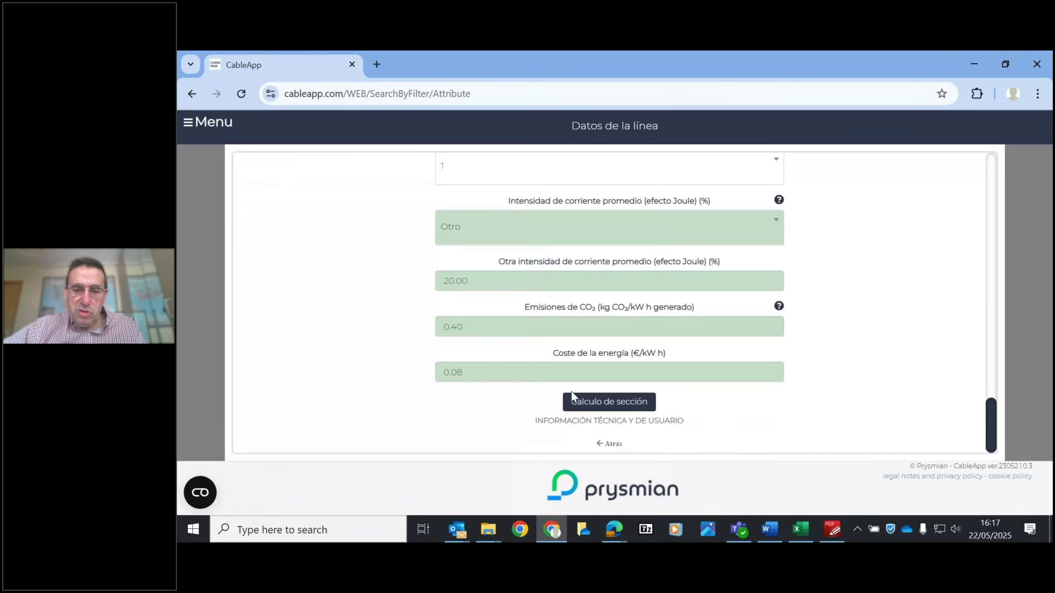
- Recalculate with the 2% limit and review the calculation data: 1226.86 A, 6.92509 V drop
{"action": "left_click", "coordinate": [596, 403]}
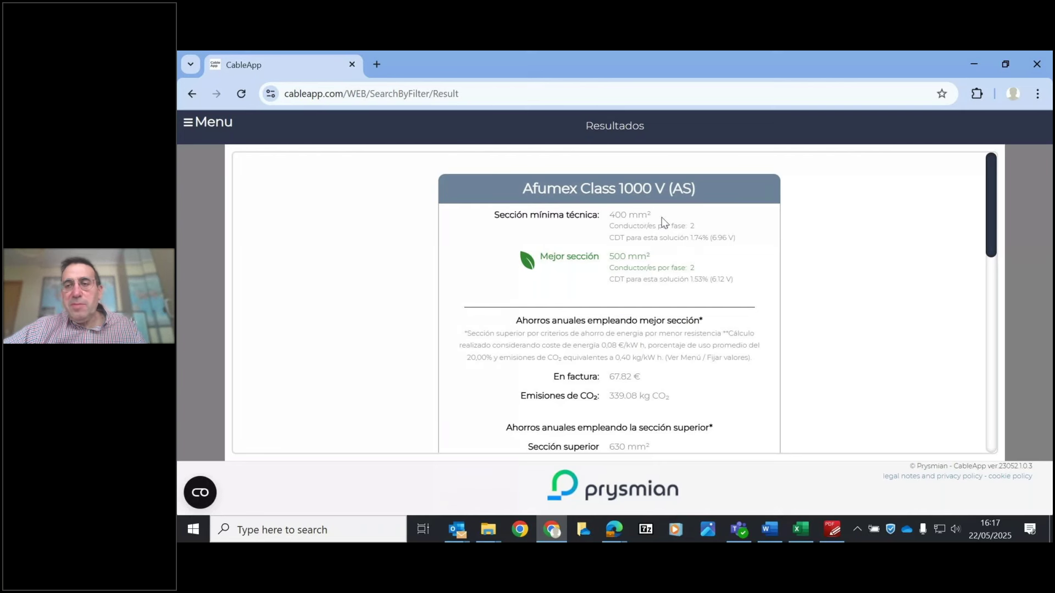
{"action": "left_click_drag", "start_coordinate": [989, 193], "coordinate": [991, 296]}
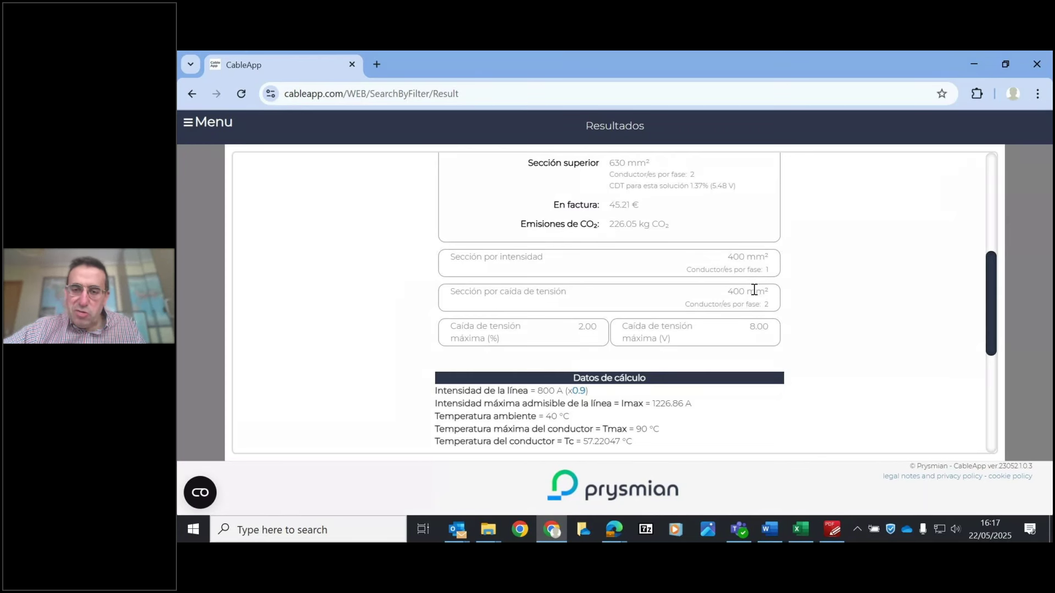
{"action": "left_click_drag", "start_coordinate": [993, 284], "coordinate": [1003, 350]}
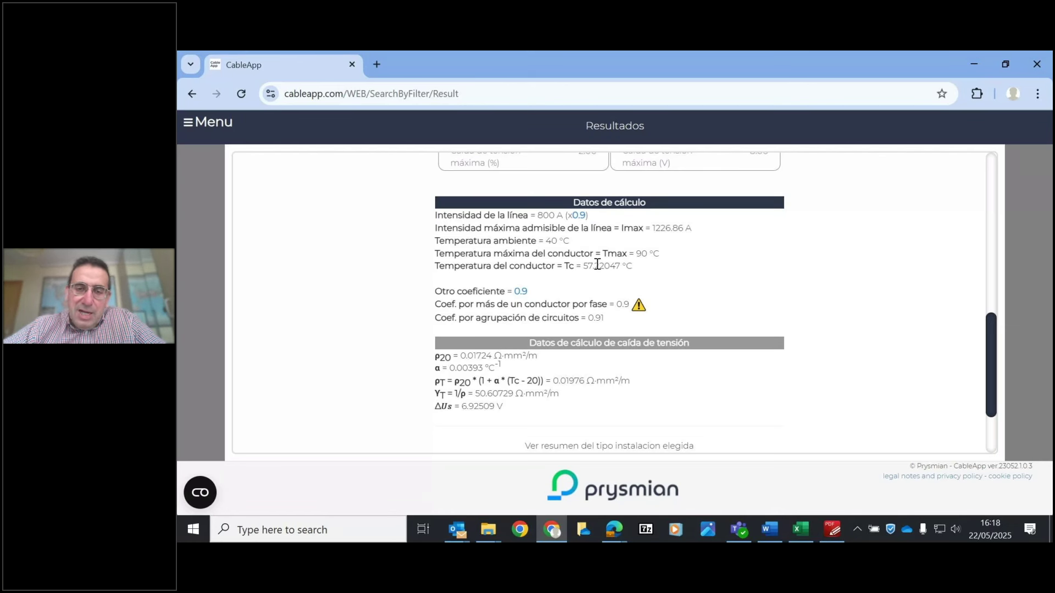
{"action": "left_click_drag", "start_coordinate": [584, 266], "coordinate": [654, 272]}
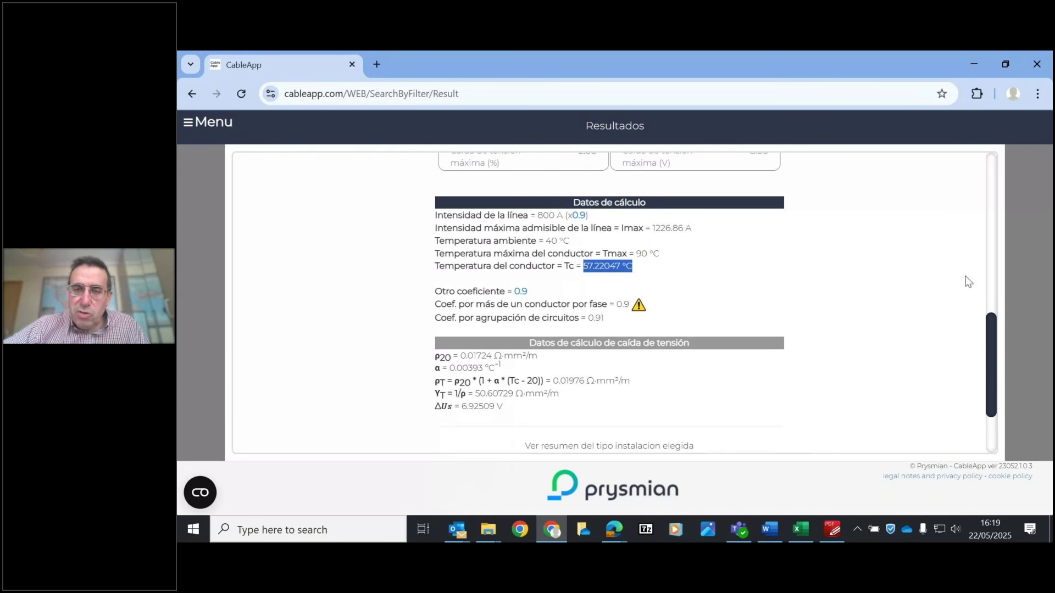
{"action": "left_click_drag", "start_coordinate": [989, 343], "coordinate": [990, 219]}
{"action": "scroll", "coordinate": [967, 249], "scroll_direction": "up", "scroll_amount": 3}
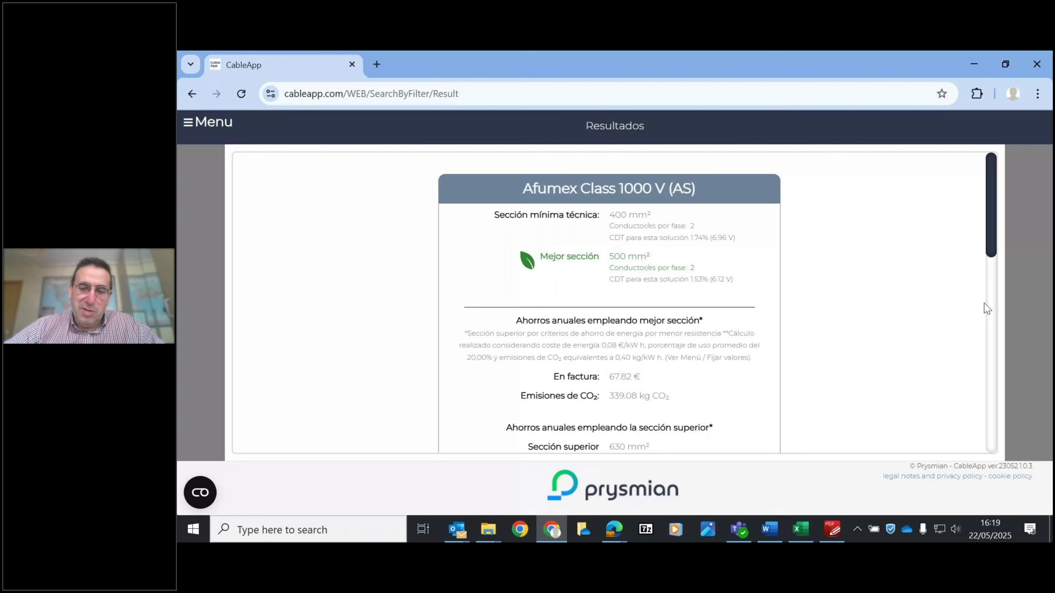
{"action": "left_click", "coordinate": [827, 531]}
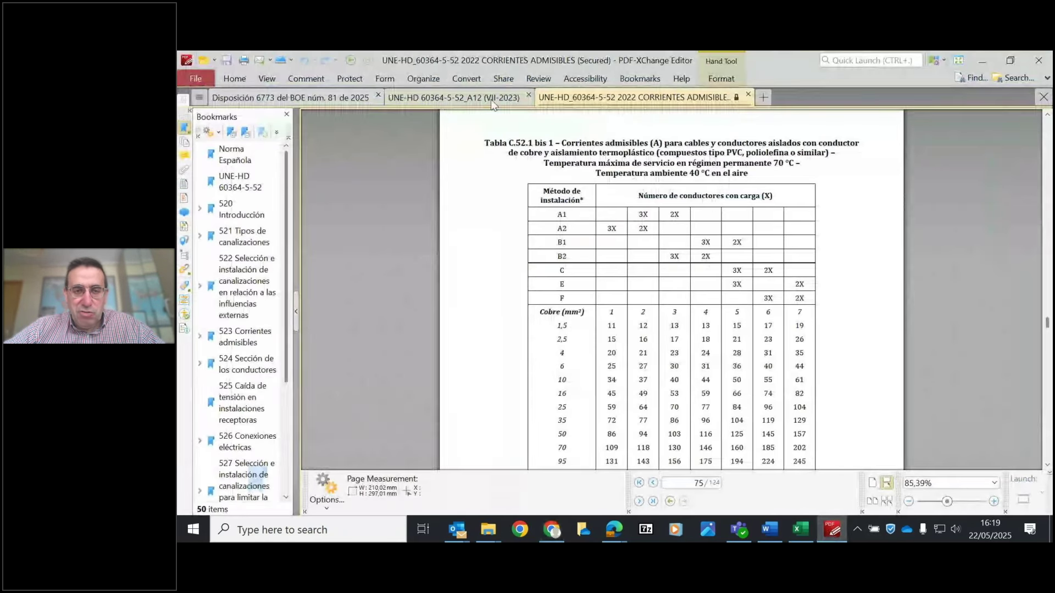
- Switch to the BOE Disposición 6773 document and read from page 1 down to the ANEXO
{"action": "left_click", "coordinate": [331, 96]}
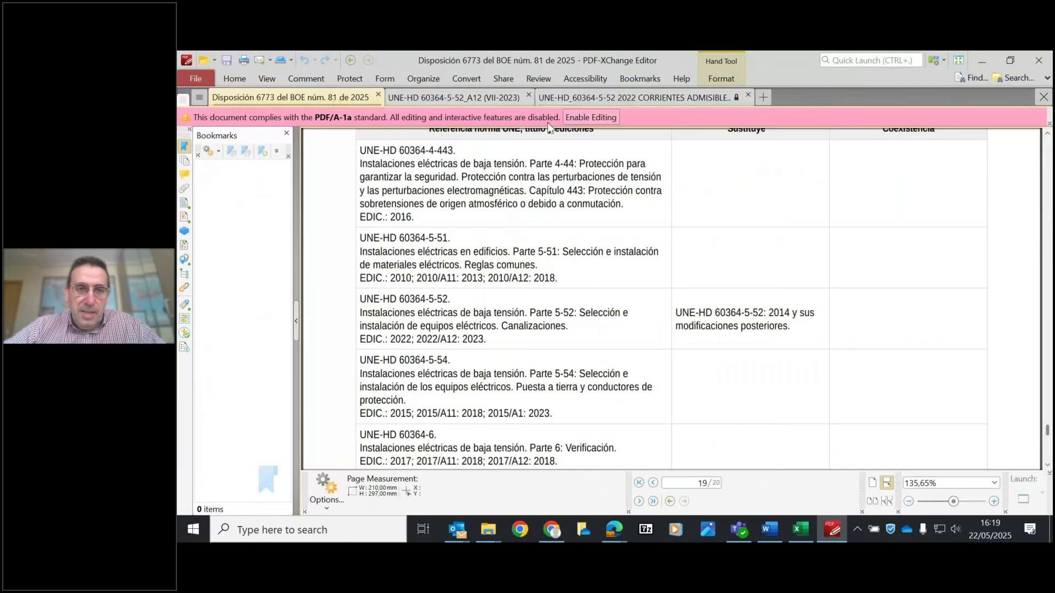
{"action": "left_click_drag", "start_coordinate": [671, 217], "coordinate": [674, 368]}
{"action": "left_click_drag", "start_coordinate": [1047, 427], "coordinate": [1048, 144]}
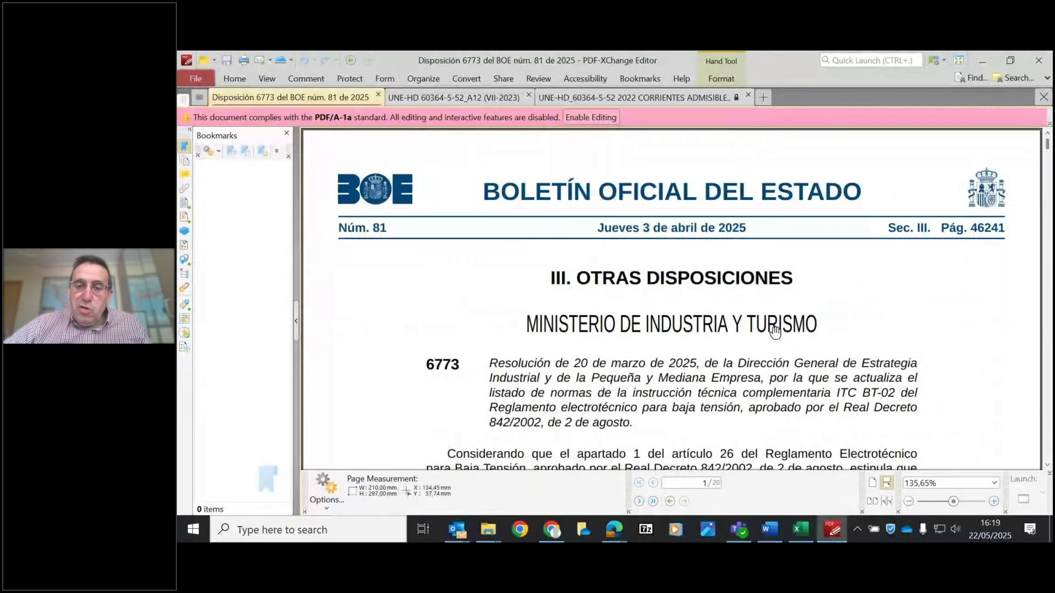
{"action": "left_click_drag", "start_coordinate": [775, 332], "coordinate": [773, 311]}
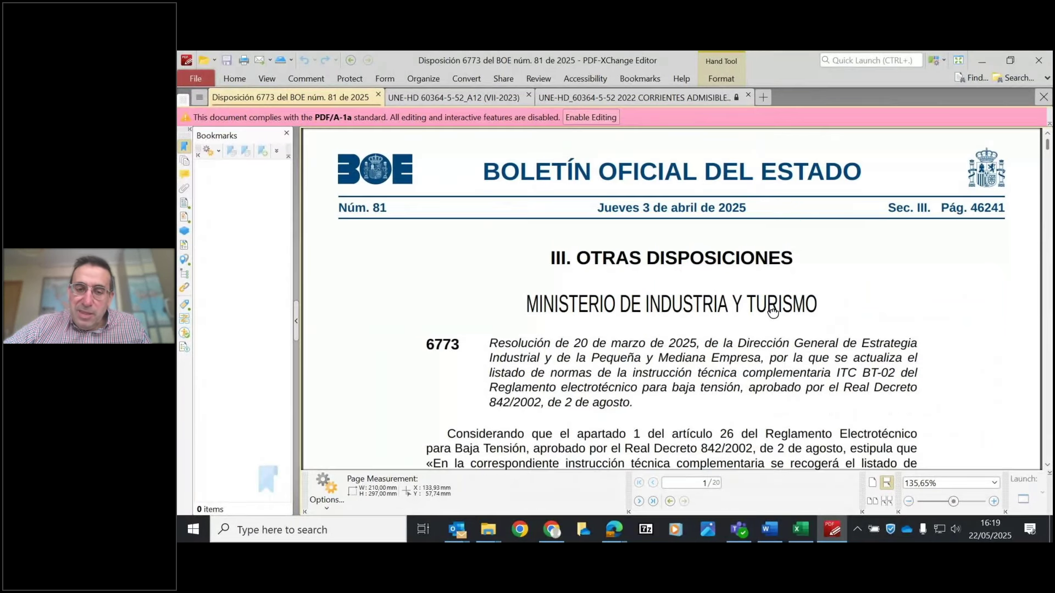
{"action": "scroll", "coordinate": [773, 311], "scroll_direction": "down", "scroll_amount": 7}
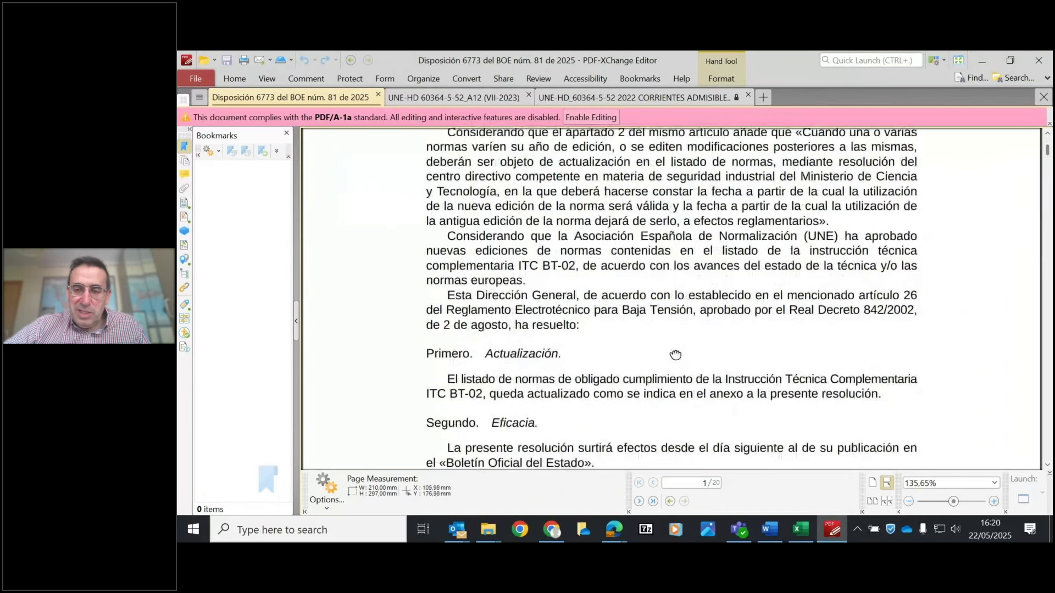
{"action": "left_click_drag", "start_coordinate": [676, 355], "coordinate": [676, 354]}
{"action": "scroll", "coordinate": [676, 355], "scroll_direction": "up", "scroll_amount": 2}
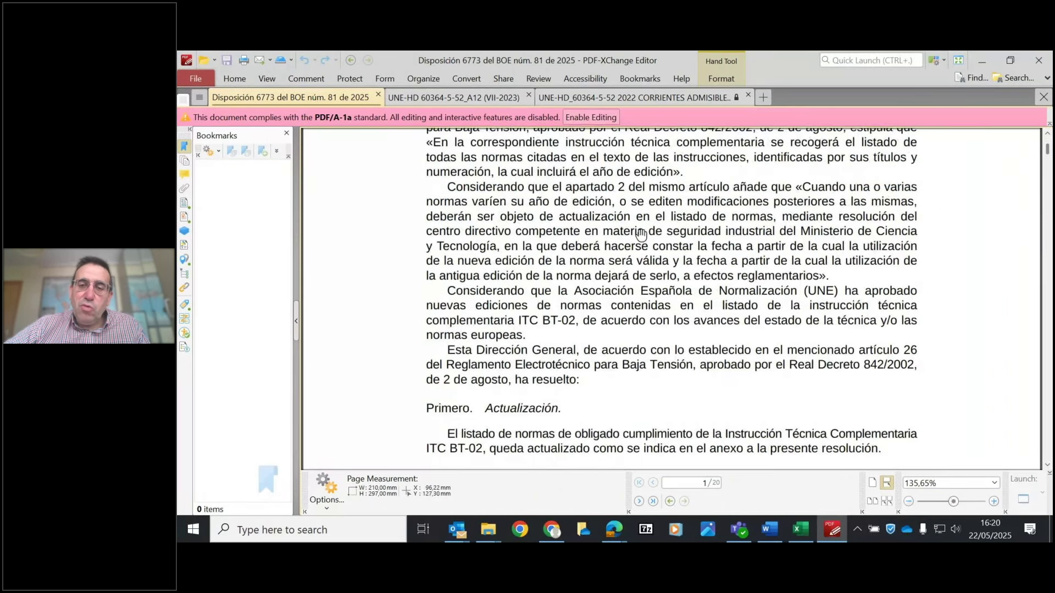
{"action": "scroll", "coordinate": [690, 308], "scroll_direction": "down", "scroll_amount": 1}
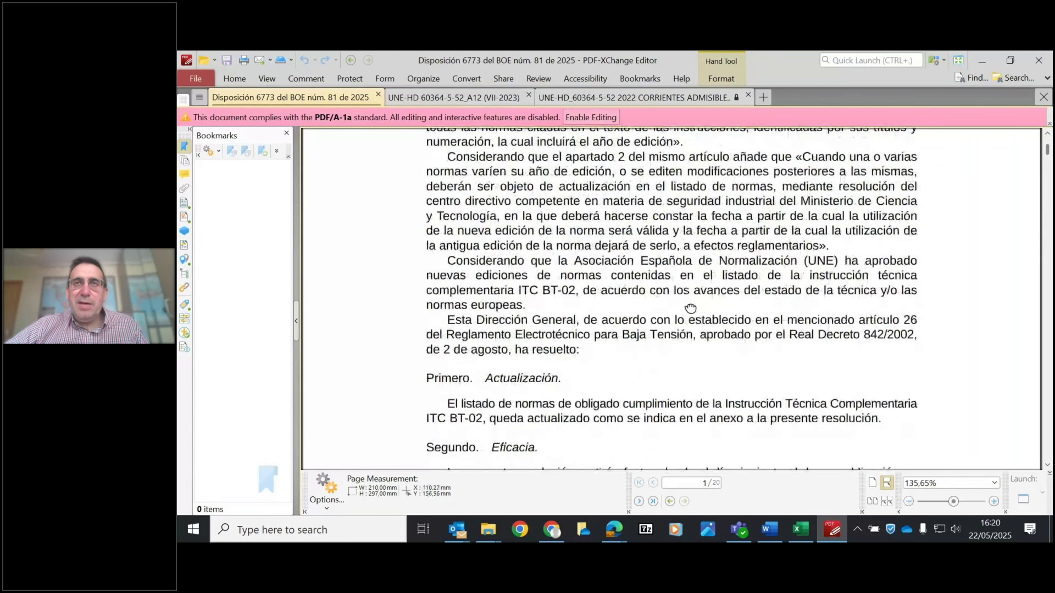
{"action": "scroll", "coordinate": [690, 309], "scroll_direction": "down", "scroll_amount": 1}
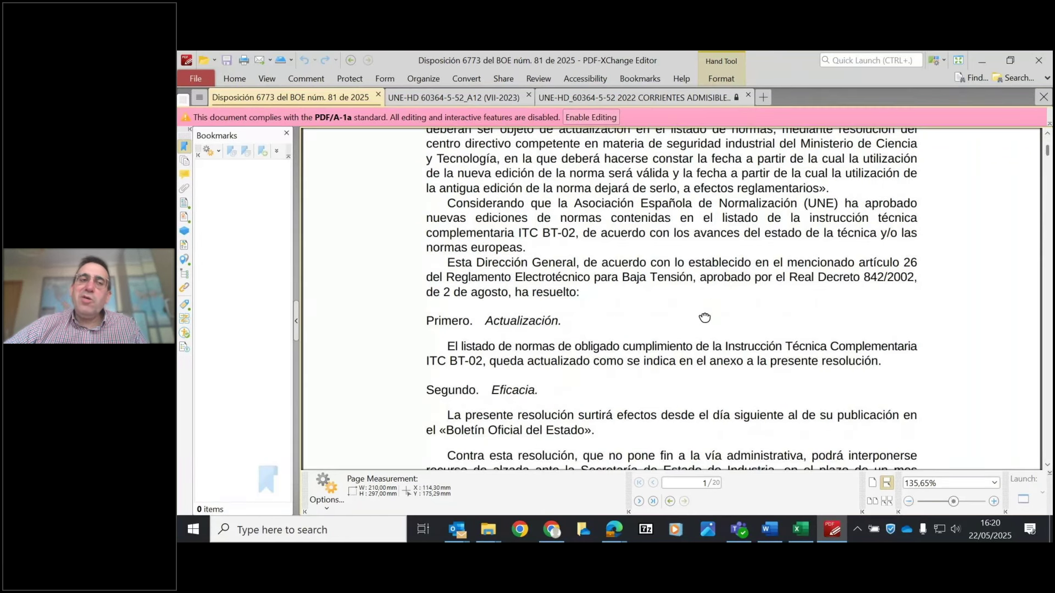
{"action": "scroll", "coordinate": [745, 311], "scroll_direction": "down", "scroll_amount": 1}
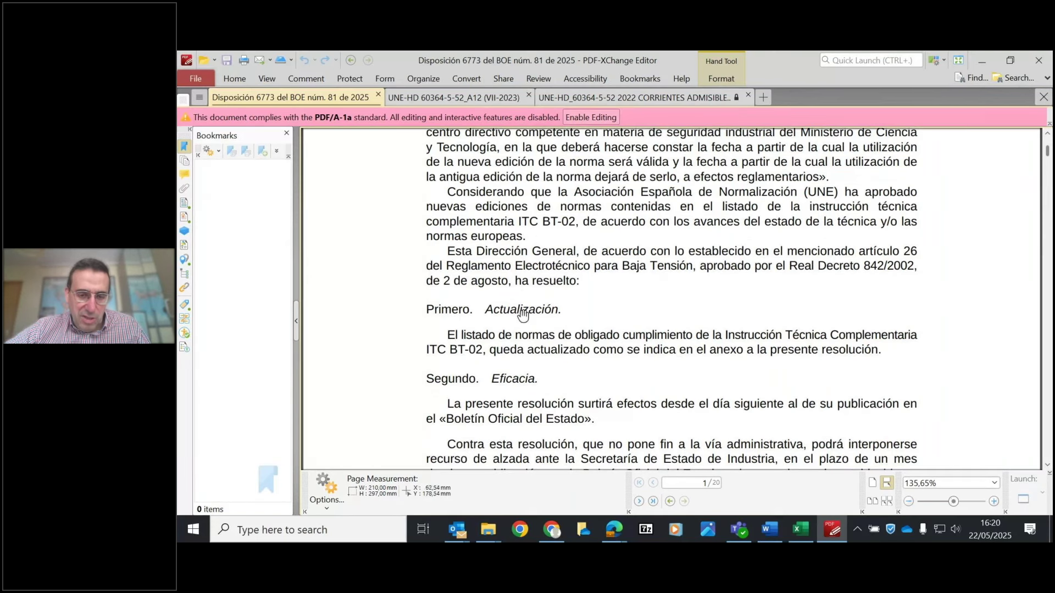
{"action": "scroll", "coordinate": [666, 264], "scroll_direction": "down", "scroll_amount": 10}
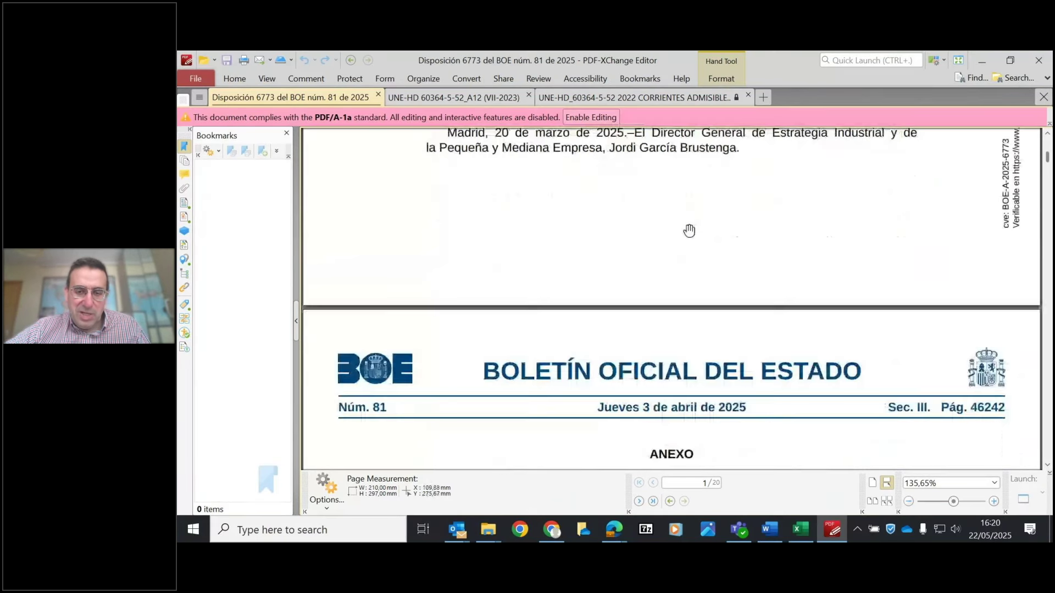
- Jump to page 19 and frame the UNE-HD 60364-5-52 row with the annex table headers
{"action": "scroll", "coordinate": [689, 231], "scroll_direction": "down", "scroll_amount": 5}
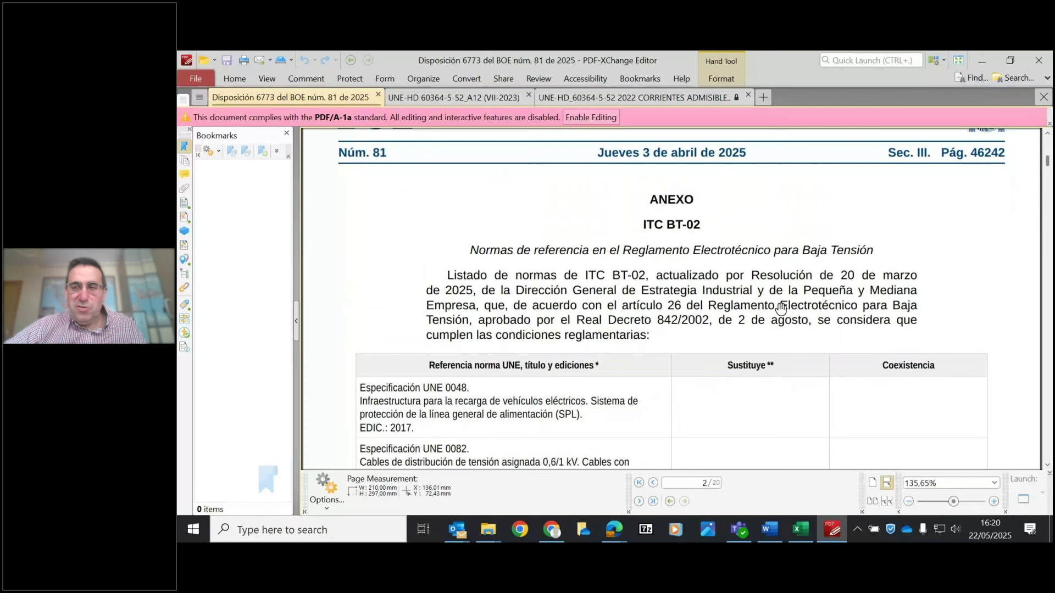
{"action": "left_click_drag", "start_coordinate": [1047, 161], "coordinate": [1049, 536]}
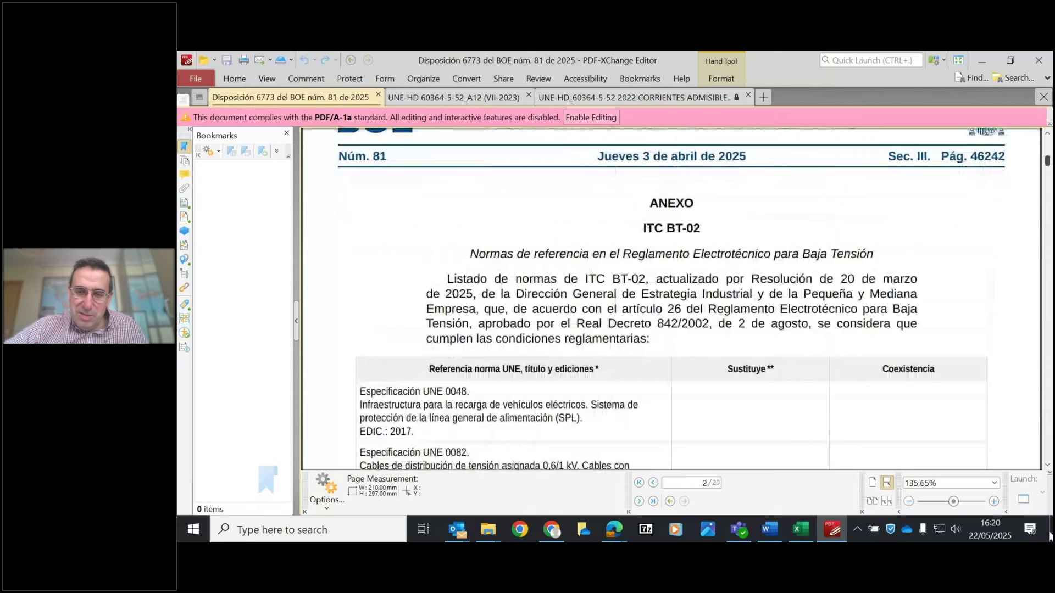
{"action": "left_click_drag", "start_coordinate": [1048, 161], "coordinate": [1047, 441]}
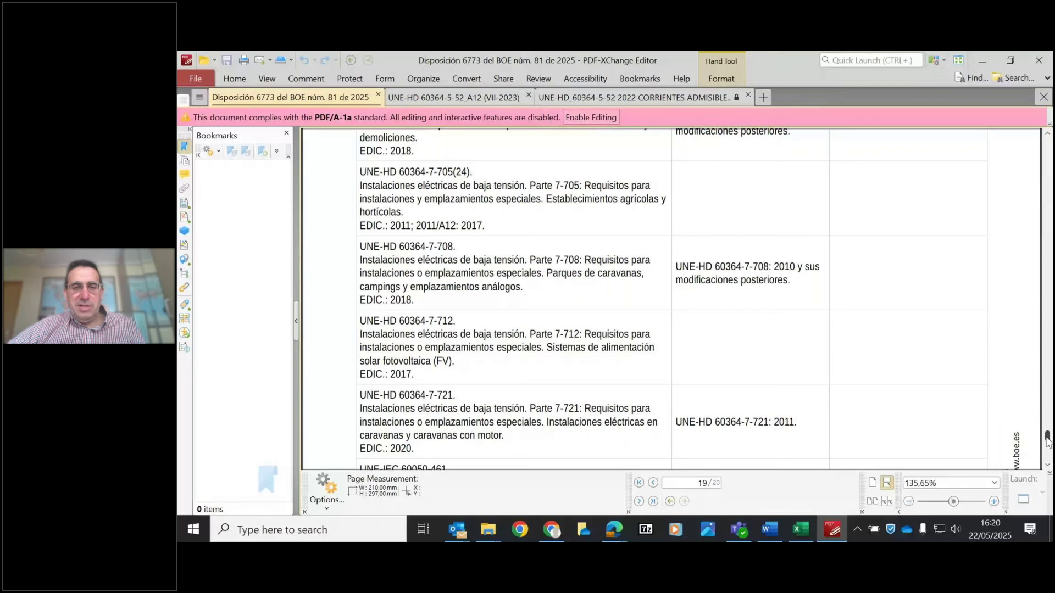
{"action": "left_click_drag", "start_coordinate": [1047, 441], "coordinate": [1047, 439]}
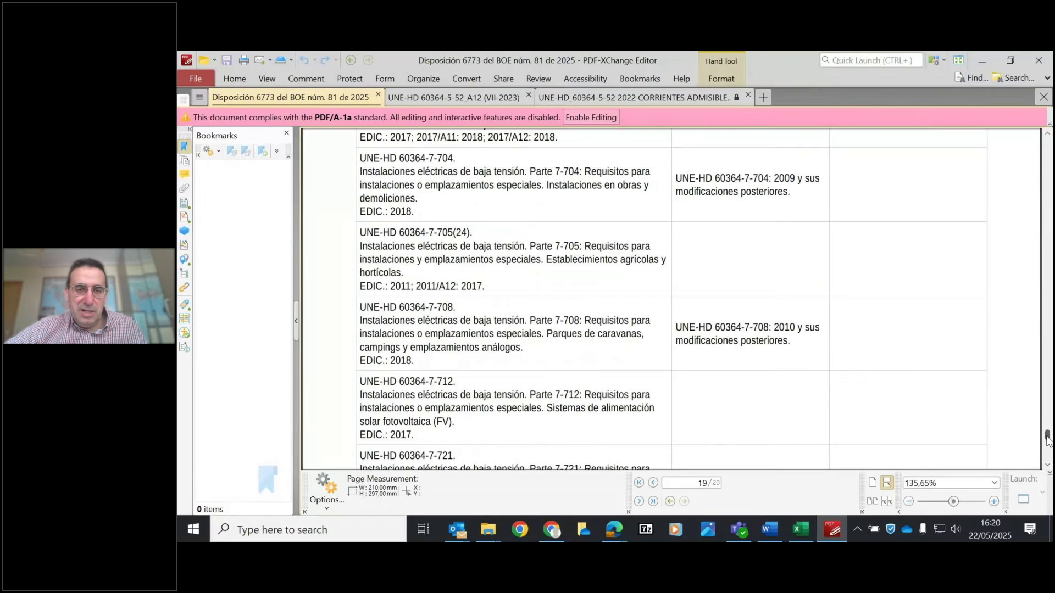
{"action": "left_click_drag", "start_coordinate": [810, 182], "coordinate": [810, 397]}
{"action": "scroll", "coordinate": [788, 372], "scroll_direction": "up", "scroll_amount": 3}
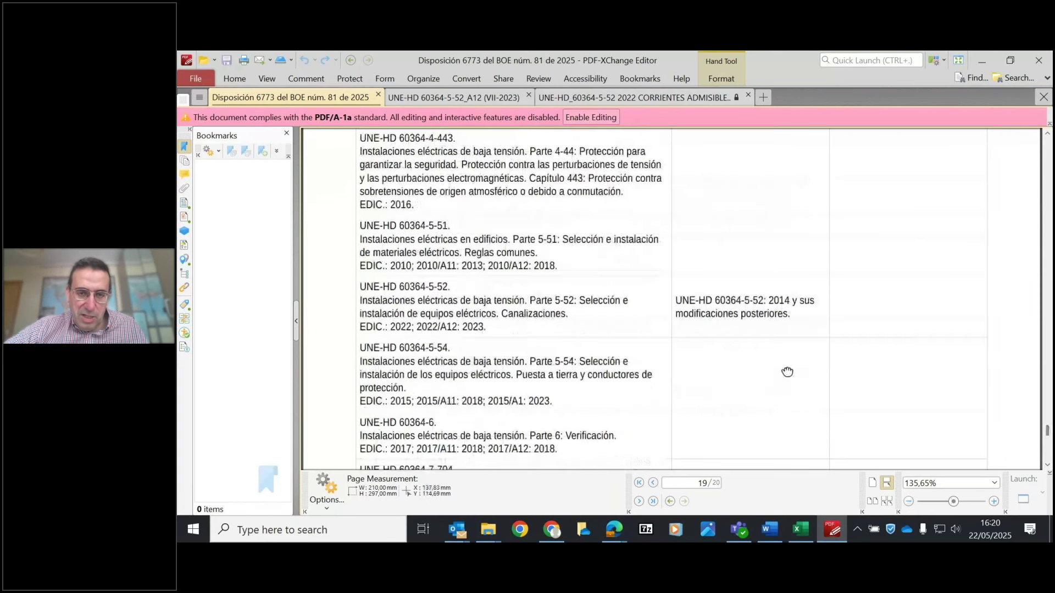
{"action": "scroll", "coordinate": [537, 229], "scroll_direction": "up", "scroll_amount": 2}
{"action": "left_click_drag", "start_coordinate": [537, 228], "coordinate": [534, 177]}
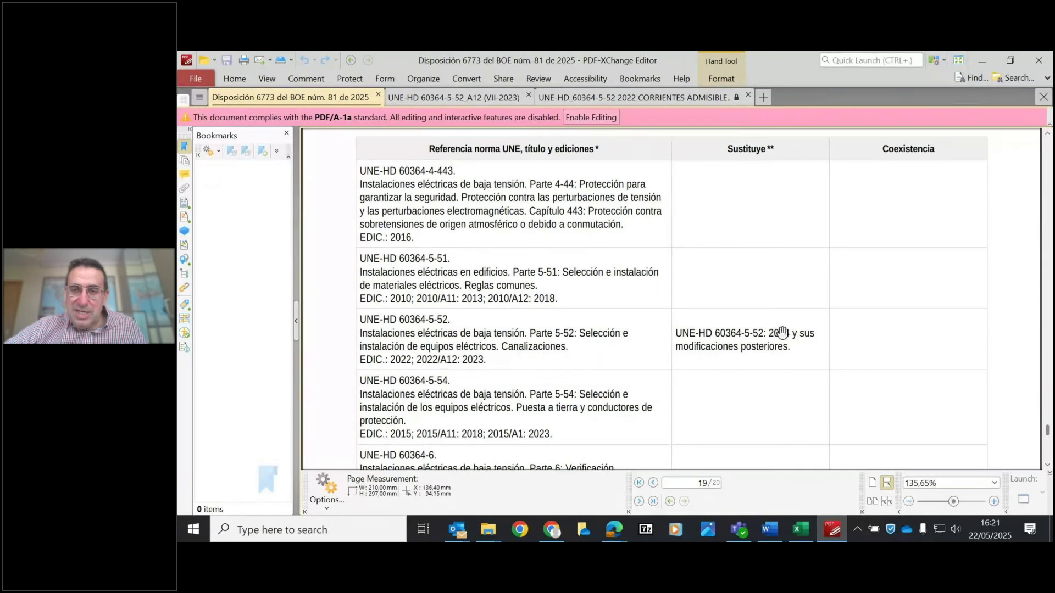
{"action": "scroll", "coordinate": [780, 330], "scroll_direction": "up", "scroll_amount": 2}
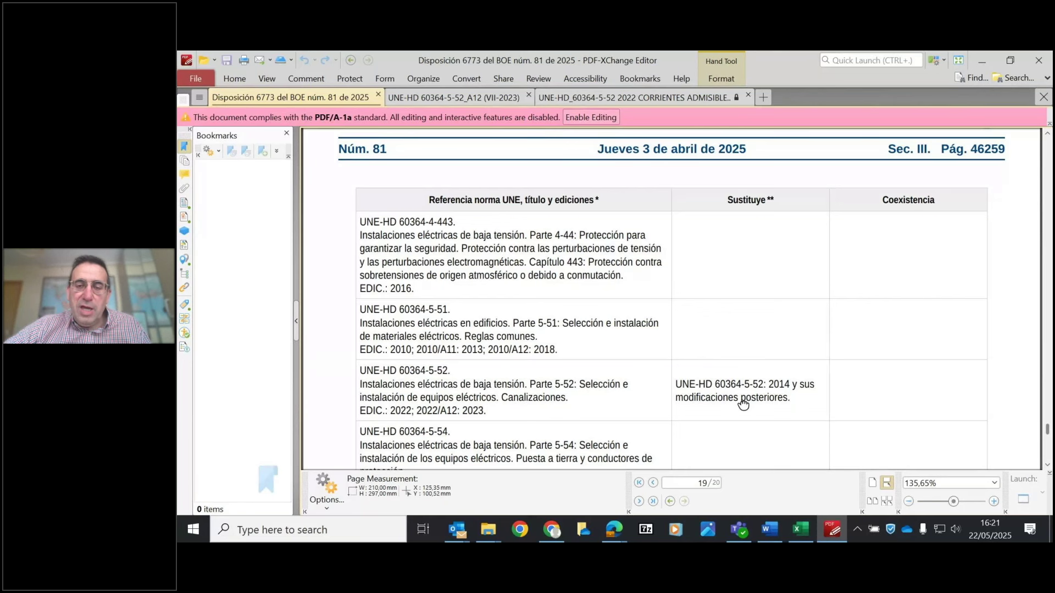
{"action": "scroll", "coordinate": [736, 412], "scroll_direction": "down", "scroll_amount": 10}
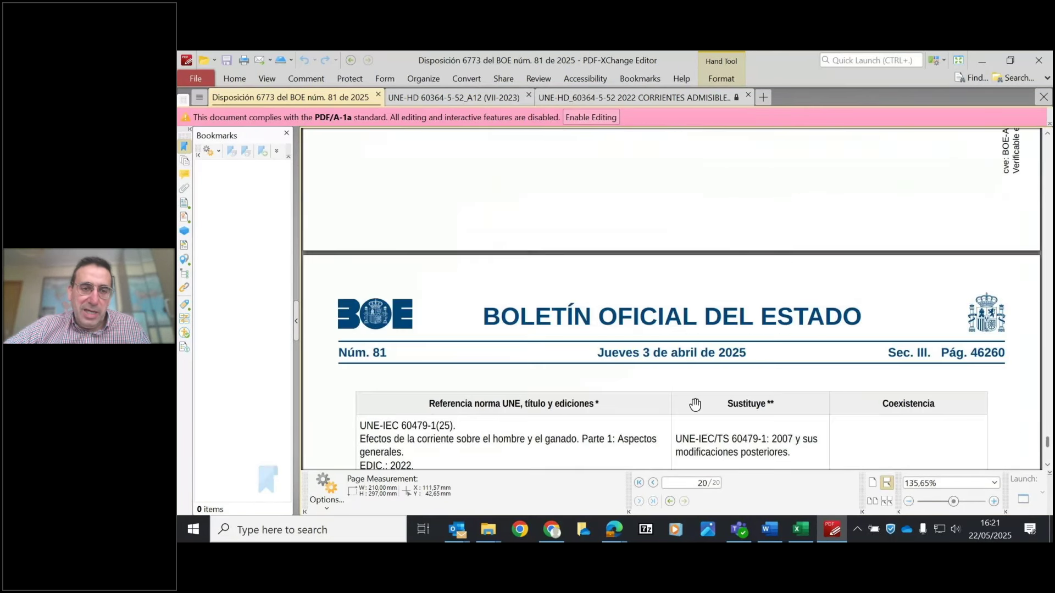
{"action": "scroll", "coordinate": [682, 242], "scroll_direction": "down", "scroll_amount": 15}
{"action": "left_click_drag", "start_coordinate": [682, 242], "coordinate": [689, 349]}
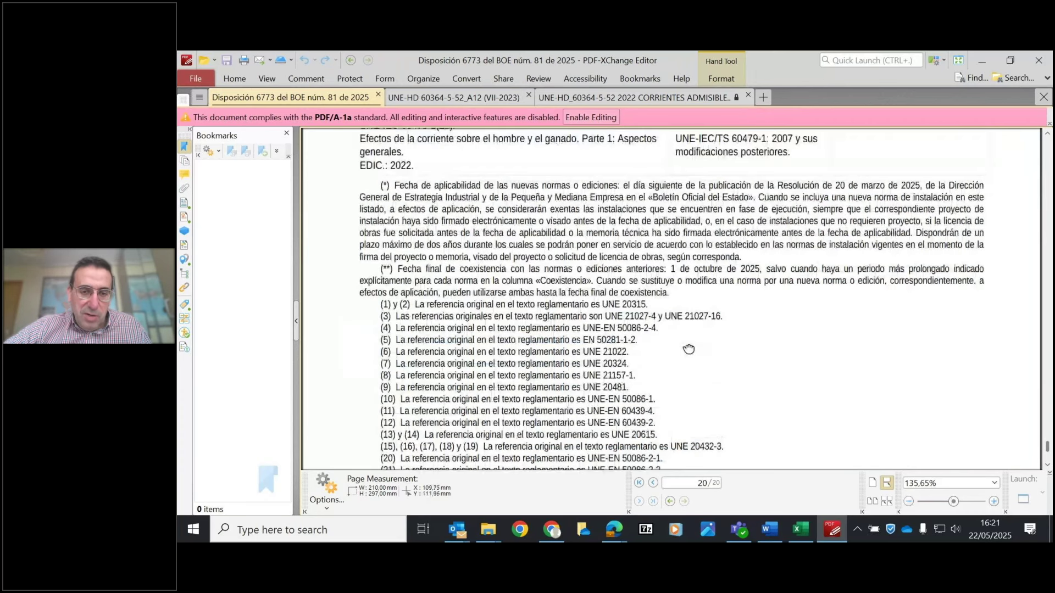
{"action": "scroll", "coordinate": [675, 307], "scroll_direction": "up", "scroll_amount": 2}
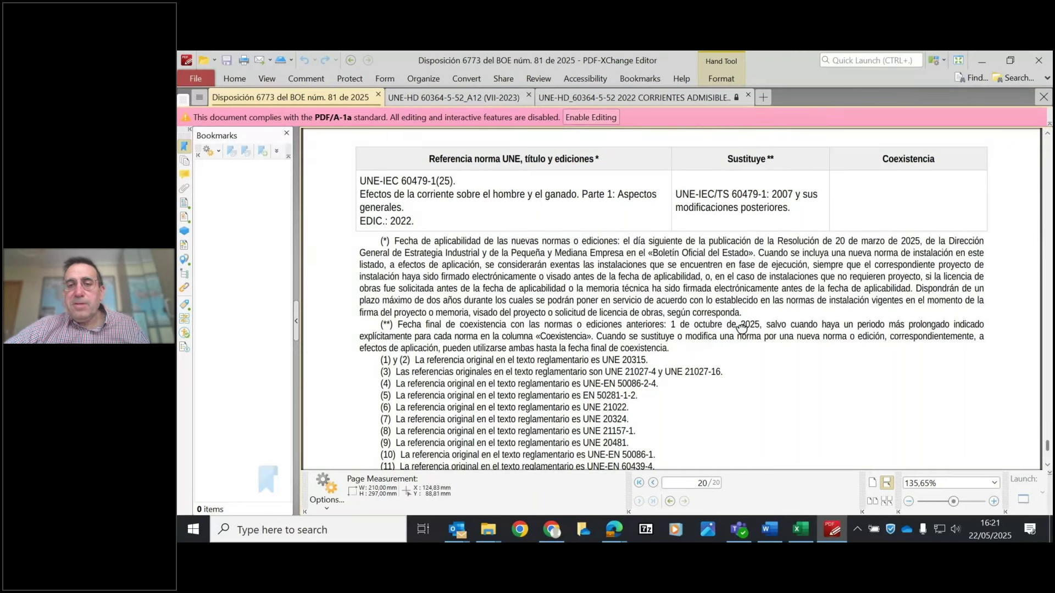
{"action": "left_click_drag", "start_coordinate": [755, 334], "coordinate": [732, 386]}
{"action": "scroll", "coordinate": [718, 310], "scroll_direction": "up", "scroll_amount": 1}
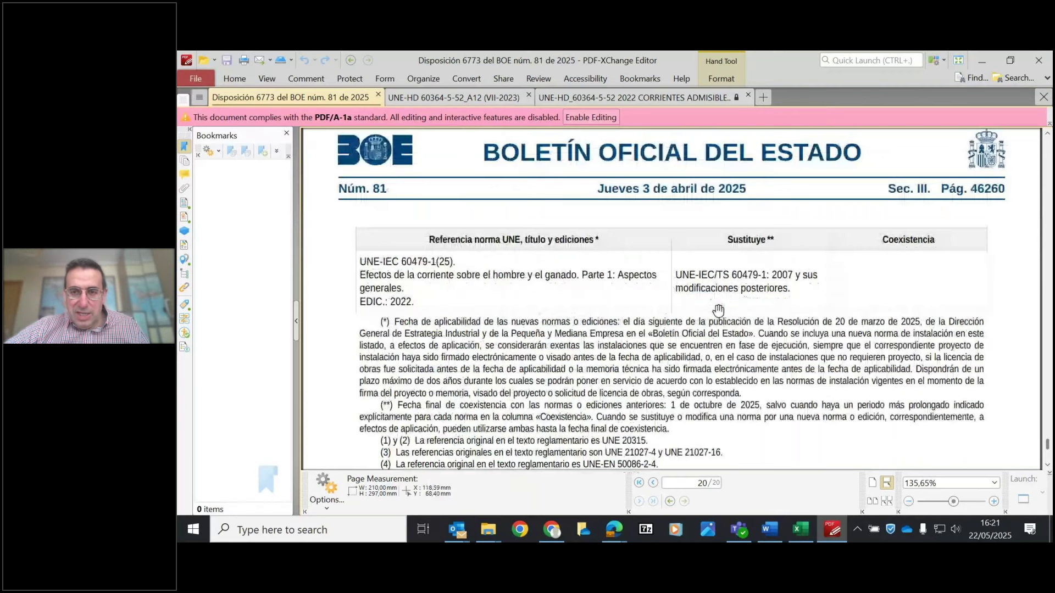
{"action": "scroll", "coordinate": [718, 311], "scroll_direction": "up", "scroll_amount": 4}
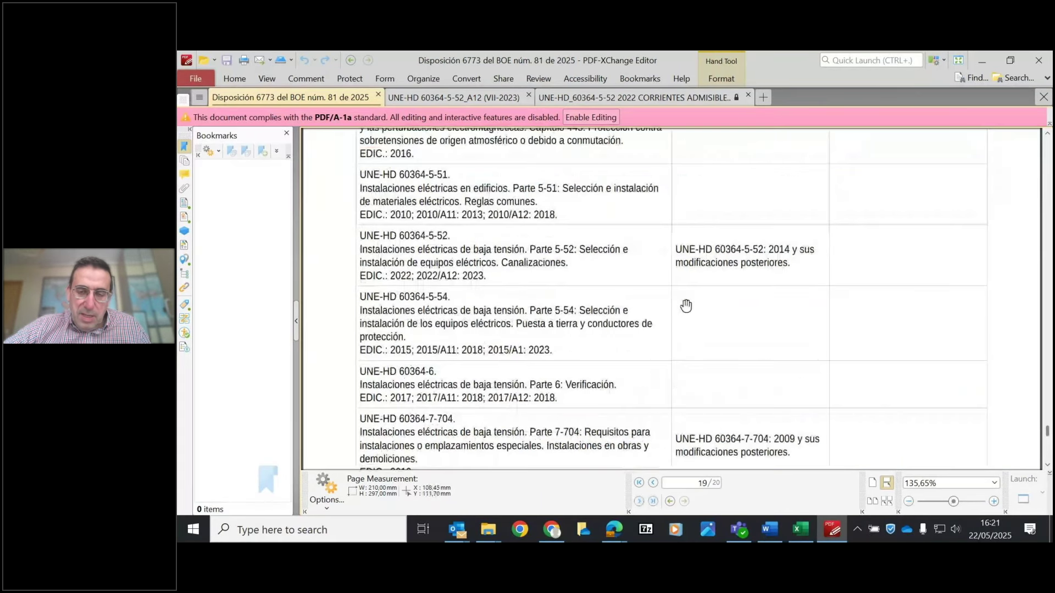
{"action": "left_click_drag", "start_coordinate": [686, 306], "coordinate": [709, 322]}
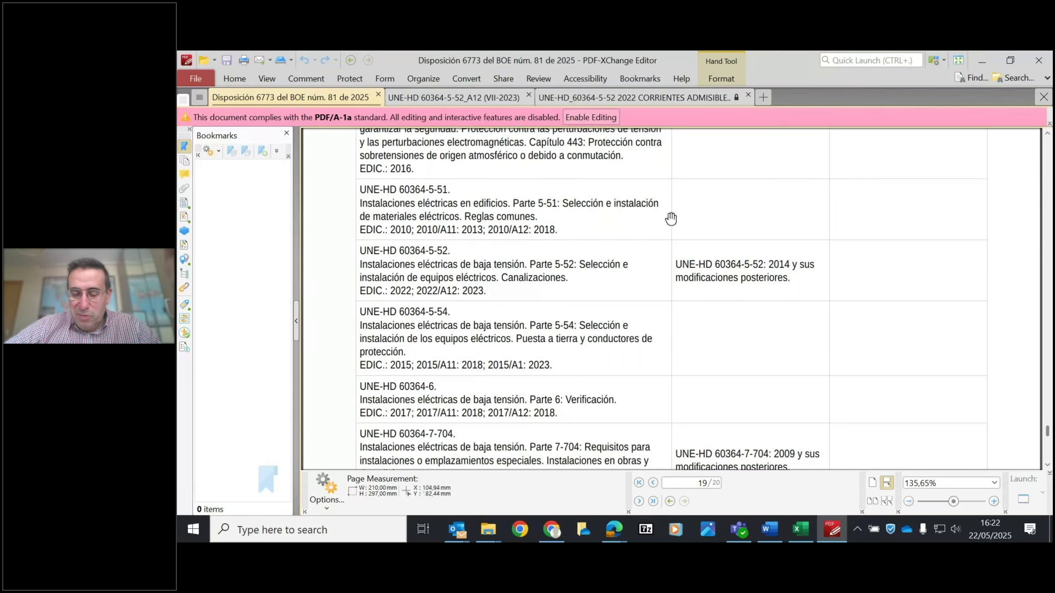
- Return to the UNE-HD 60364-5-52 standard at Tabla C.52.1 bis 1
{"action": "left_click", "coordinate": [632, 100]}
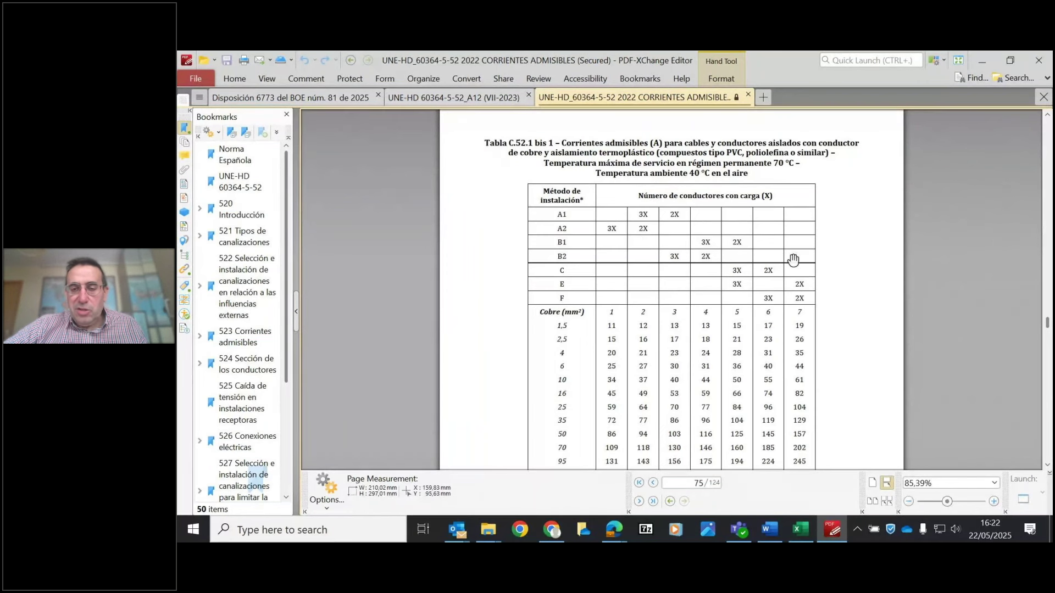
{"action": "scroll", "coordinate": [719, 272], "scroll_direction": "down", "scroll_amount": 1}
{"action": "scroll", "coordinate": [720, 283], "scroll_direction": "up", "scroll_amount": 2}
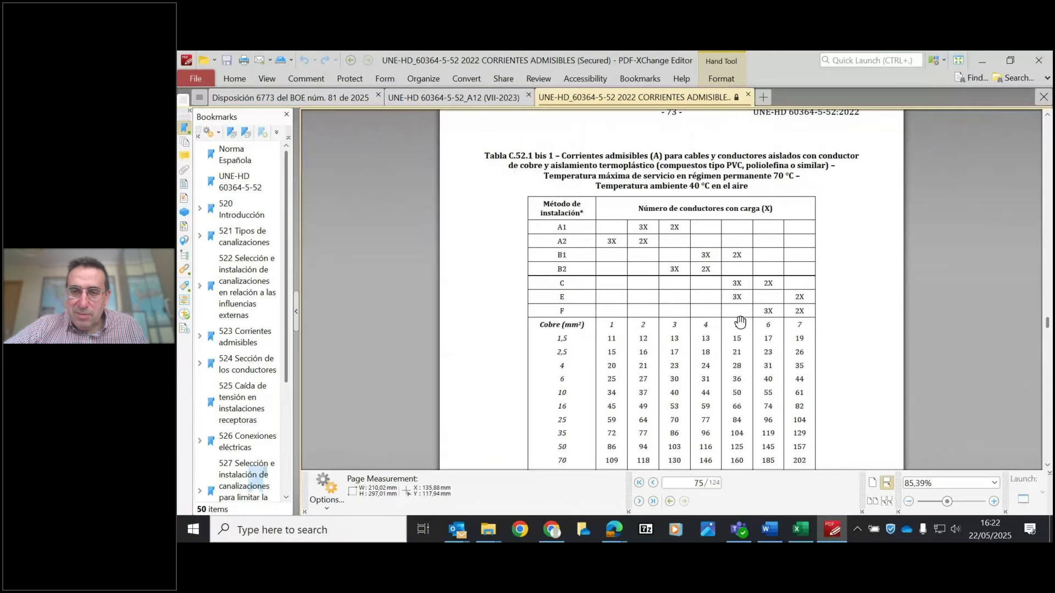
{"action": "scroll", "coordinate": [740, 331], "scroll_direction": "up", "scroll_amount": 1}
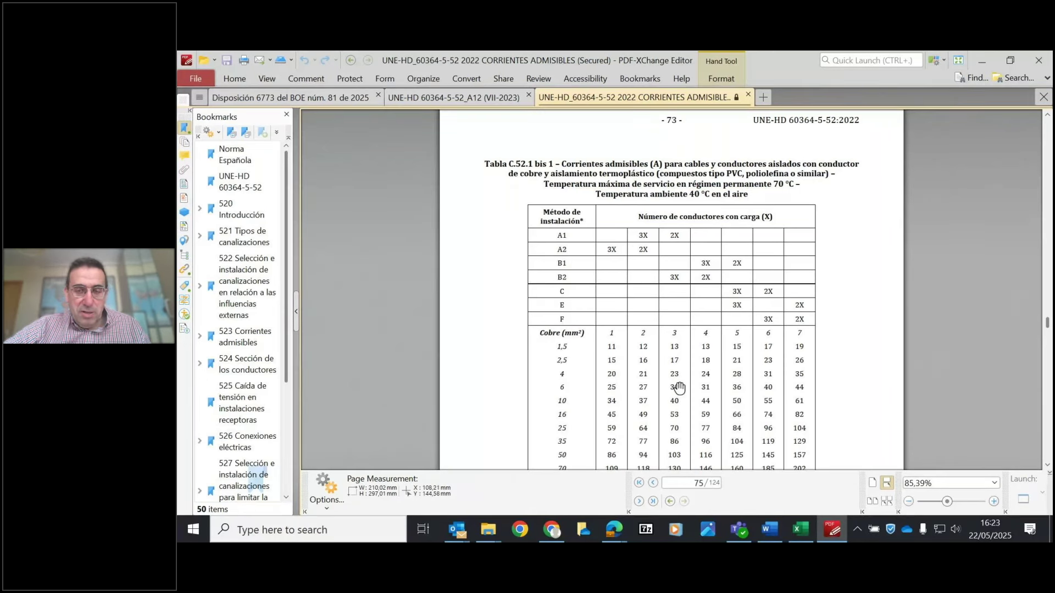
- Scroll down through the following tables, checking the header of page 74
{"action": "scroll", "coordinate": [682, 346], "scroll_direction": "down", "scroll_amount": 1}
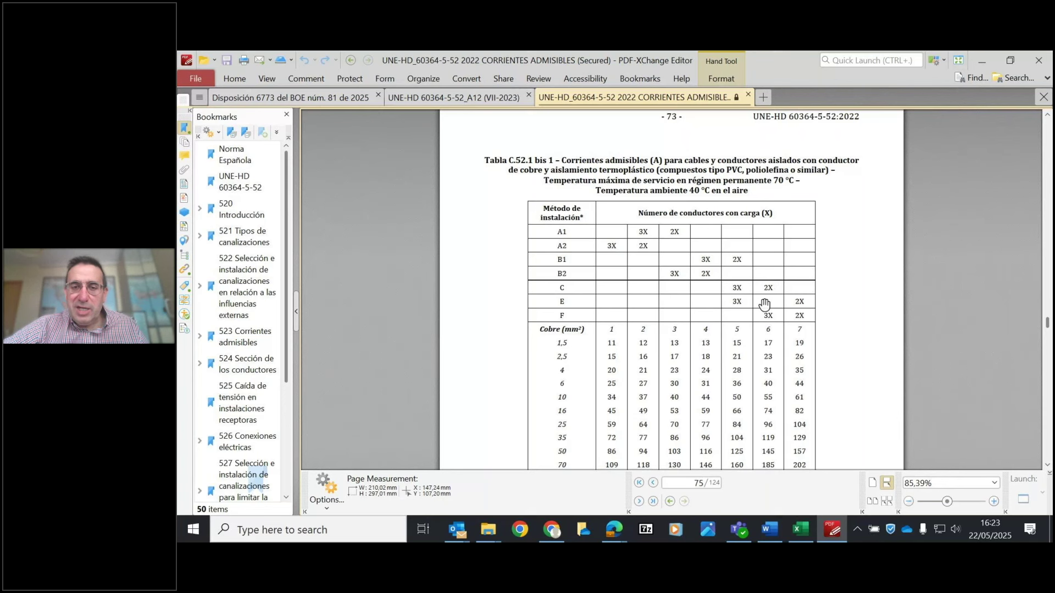
{"action": "scroll", "coordinate": [727, 290], "scroll_direction": "down", "scroll_amount": 1}
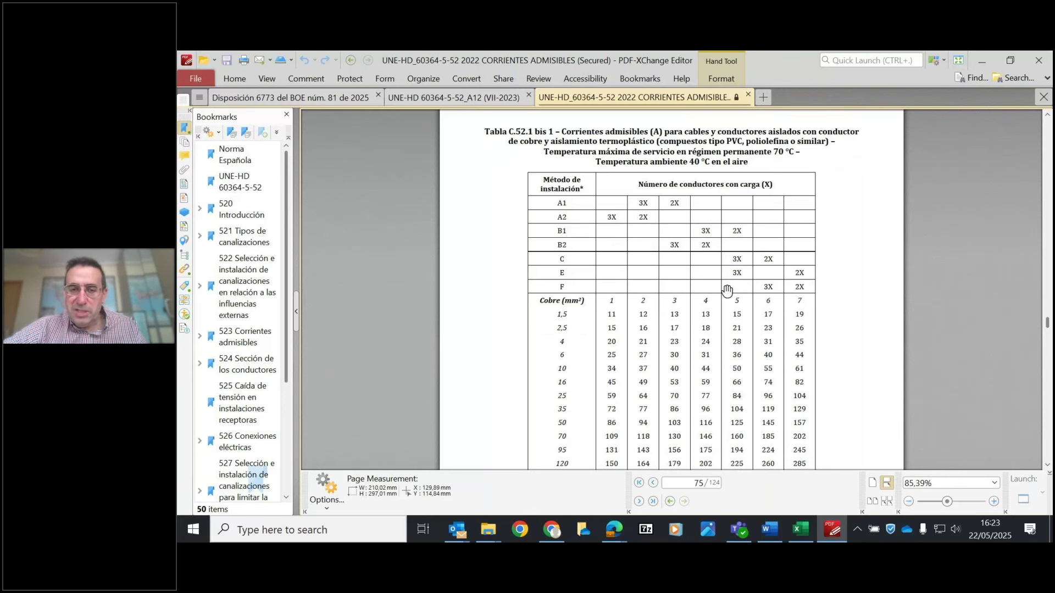
{"action": "scroll", "coordinate": [649, 315], "scroll_direction": "down", "scroll_amount": 10}
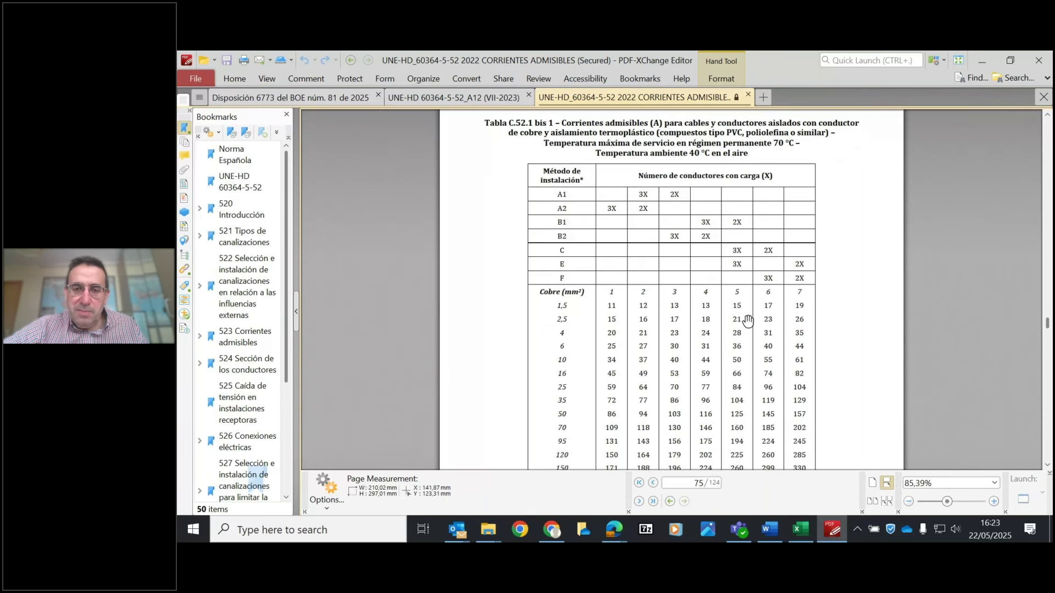
{"action": "scroll", "coordinate": [698, 242], "scroll_direction": "down", "scroll_amount": 10}
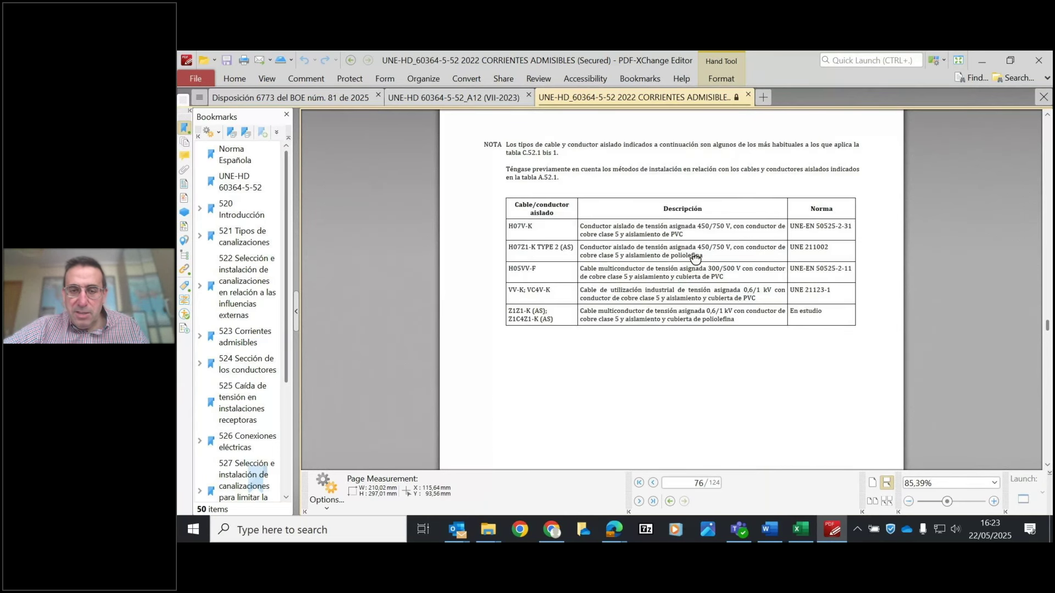
{"action": "left_click_drag", "start_coordinate": [695, 258], "coordinate": [693, 272]}
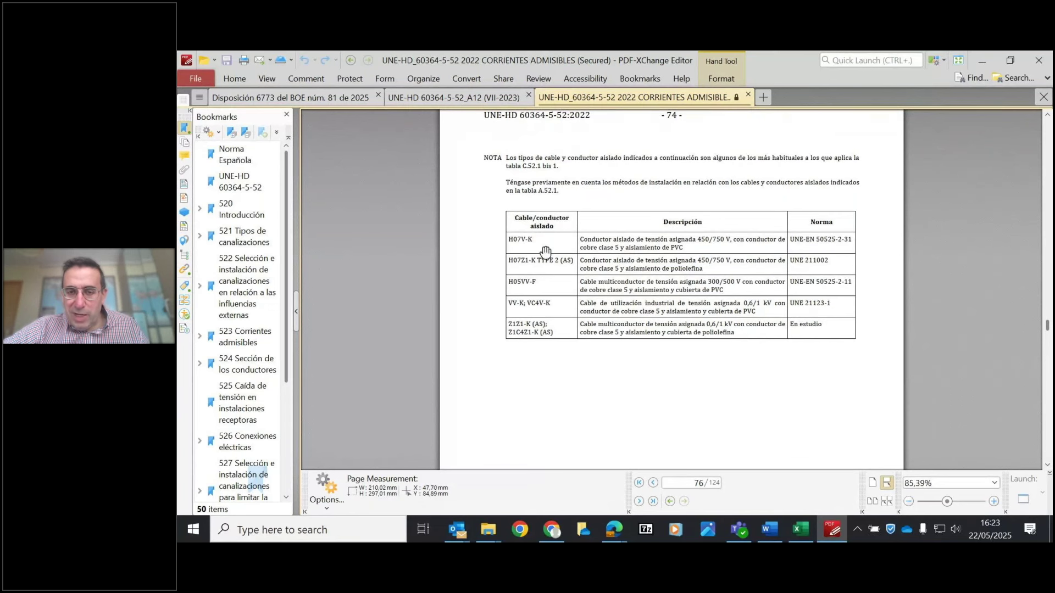
{"action": "scroll", "coordinate": [625, 351], "scroll_direction": "up", "scroll_amount": 1}
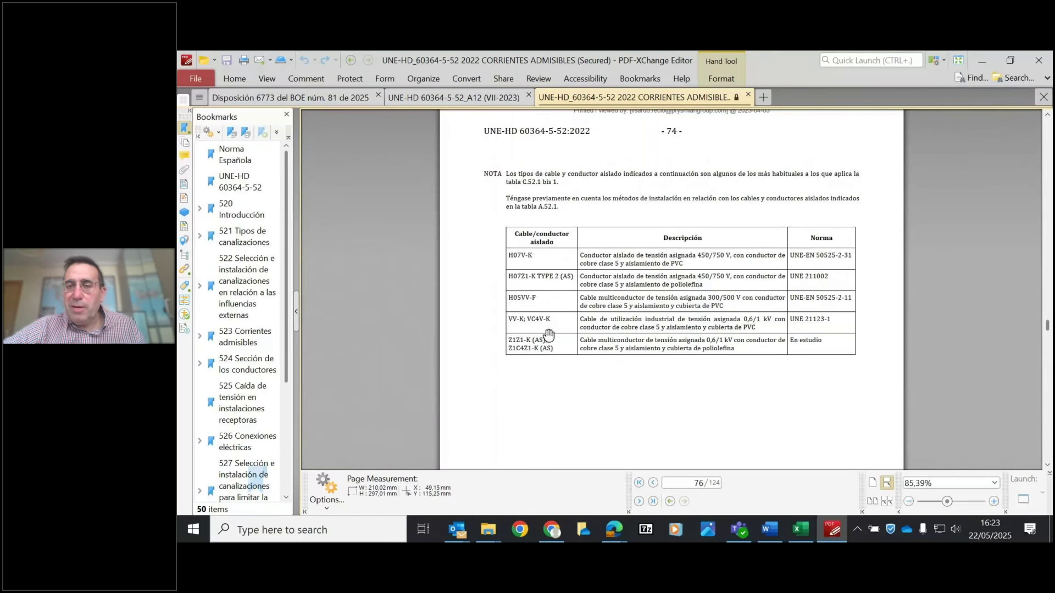
{"action": "scroll", "coordinate": [632, 225], "scroll_direction": "up", "scroll_amount": 5}
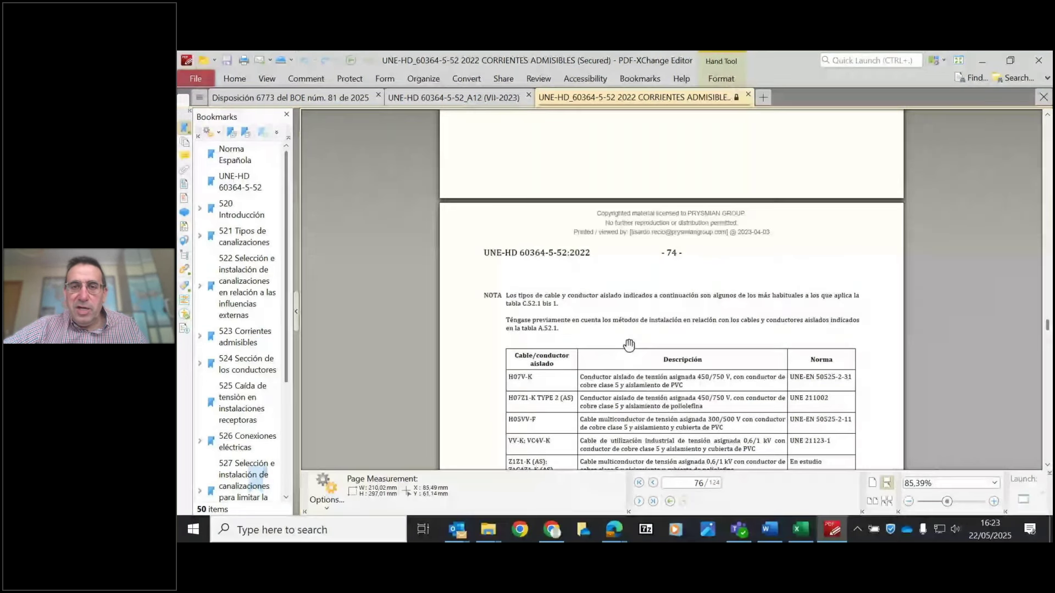
{"action": "scroll", "coordinate": [655, 341], "scroll_direction": "up", "scroll_amount": 5}
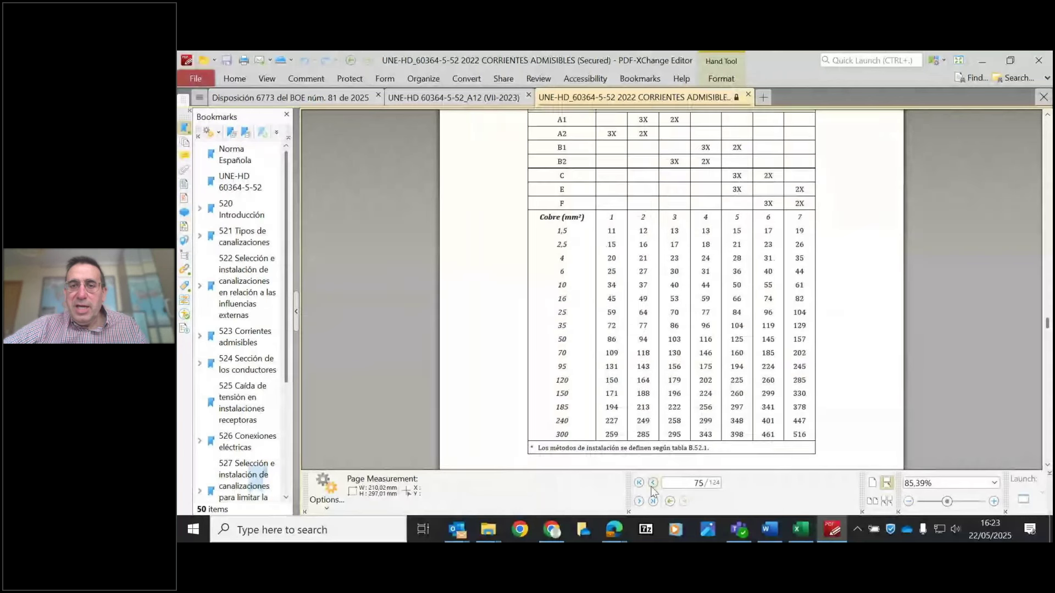
{"action": "scroll", "coordinate": [677, 401], "scroll_direction": "down", "scroll_amount": 10}
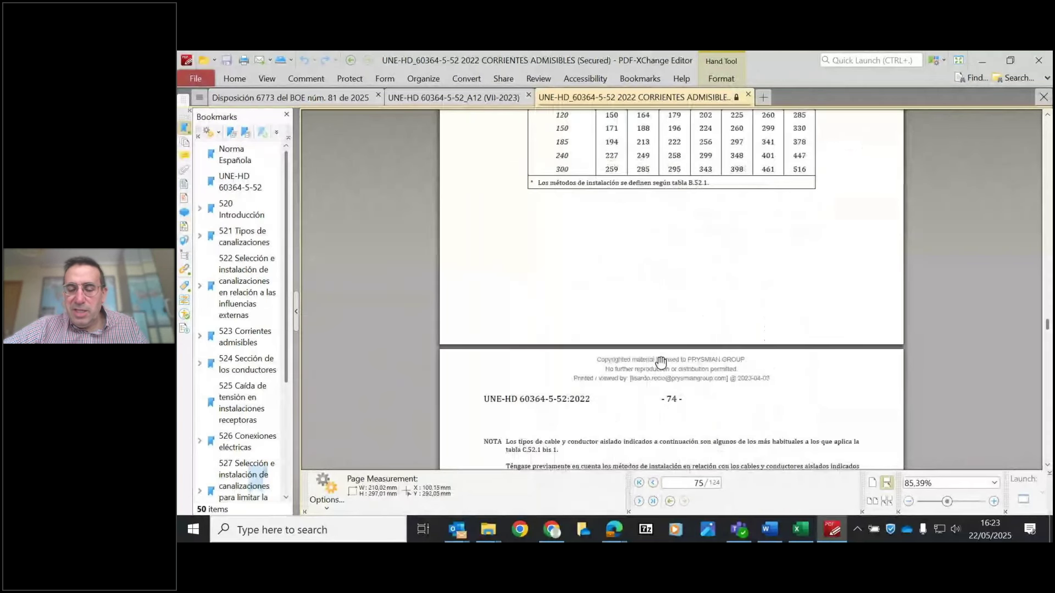
{"action": "scroll", "coordinate": [670, 285], "scroll_direction": "down", "scroll_amount": 20}
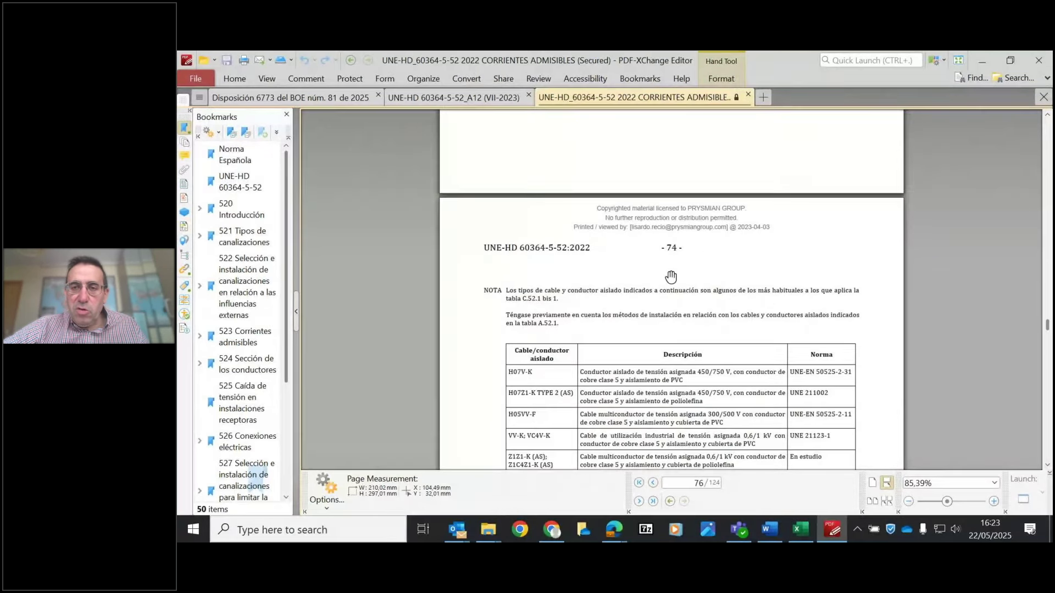
{"action": "scroll", "coordinate": [710, 352], "scroll_direction": "down", "scroll_amount": 3}
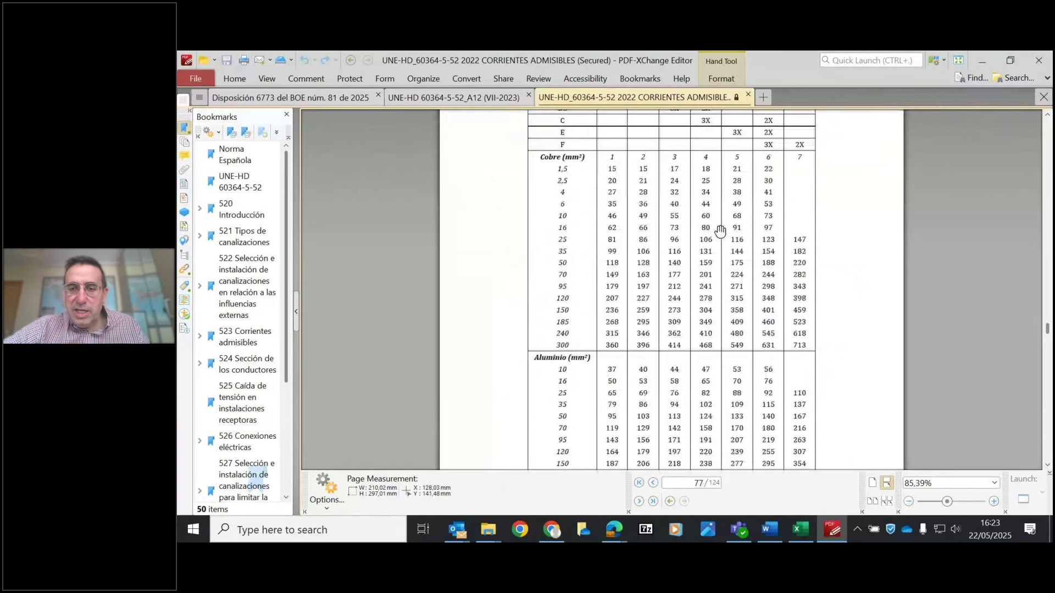
{"action": "scroll", "coordinate": [713, 326], "scroll_direction": "up", "scroll_amount": 4}
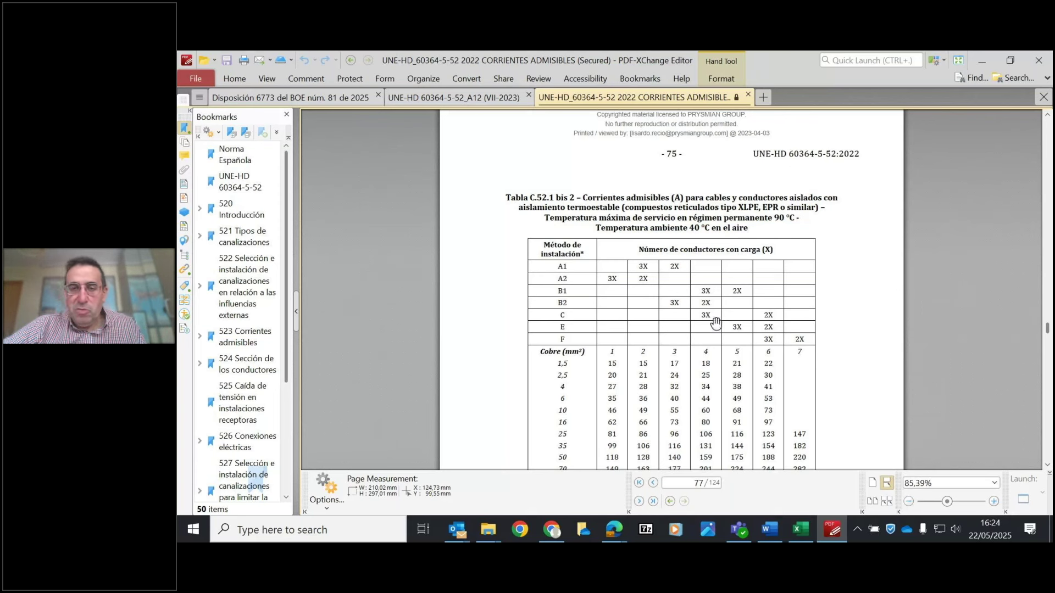
- Continue to page 78's cable-type table, which lists H1Z2Z2-K and RZ1-K (AS)
{"action": "scroll", "coordinate": [727, 272], "scroll_direction": "down", "scroll_amount": 2}
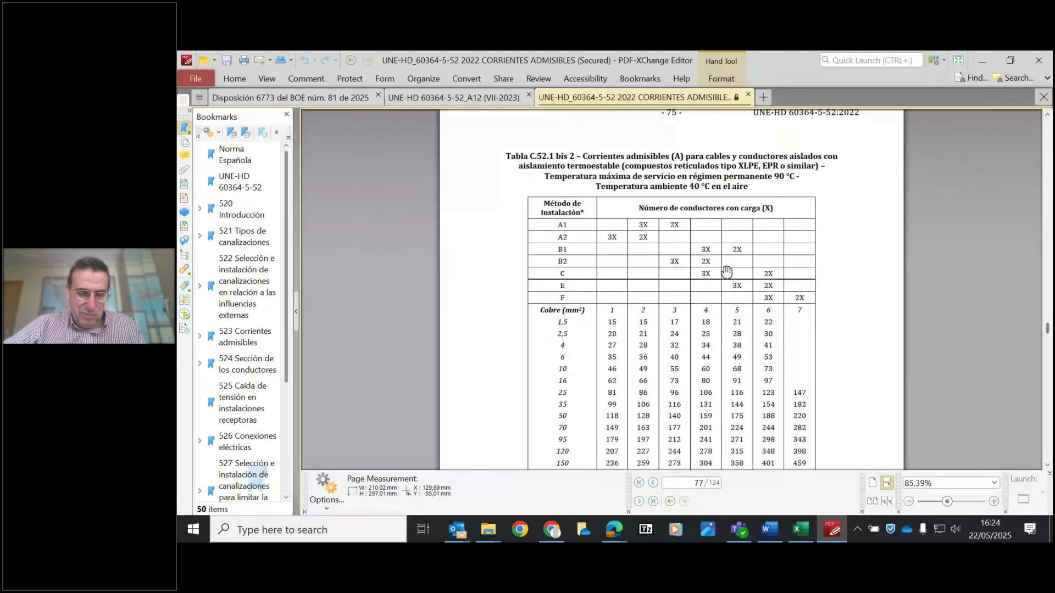
{"action": "scroll", "coordinate": [698, 362], "scroll_direction": "down", "scroll_amount": 1}
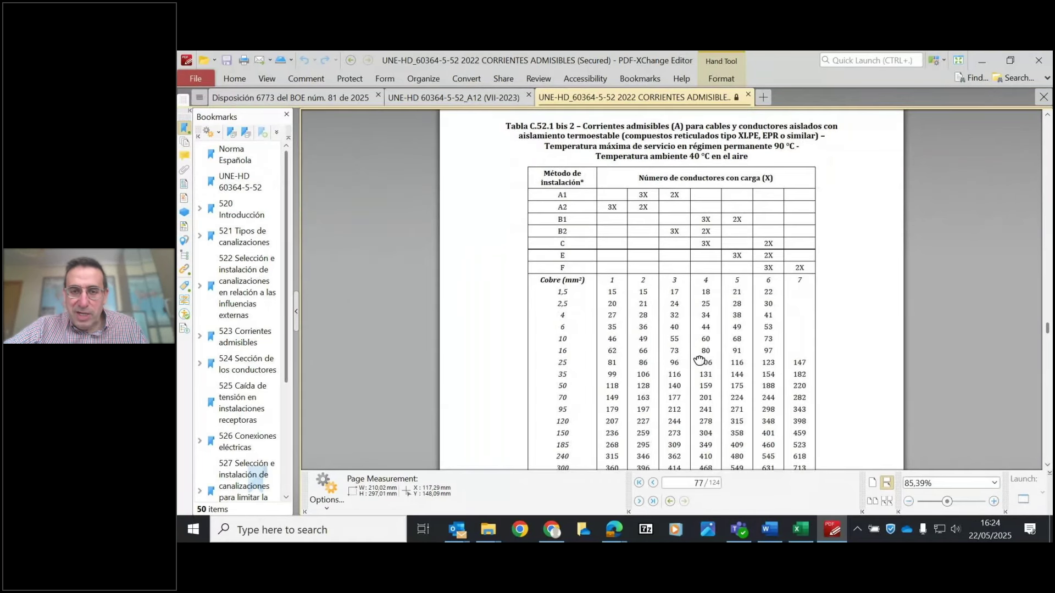
{"action": "scroll", "coordinate": [699, 361], "scroll_direction": "down", "scroll_amount": 2}
{"action": "scroll", "coordinate": [705, 275], "scroll_direction": "down", "scroll_amount": 1}
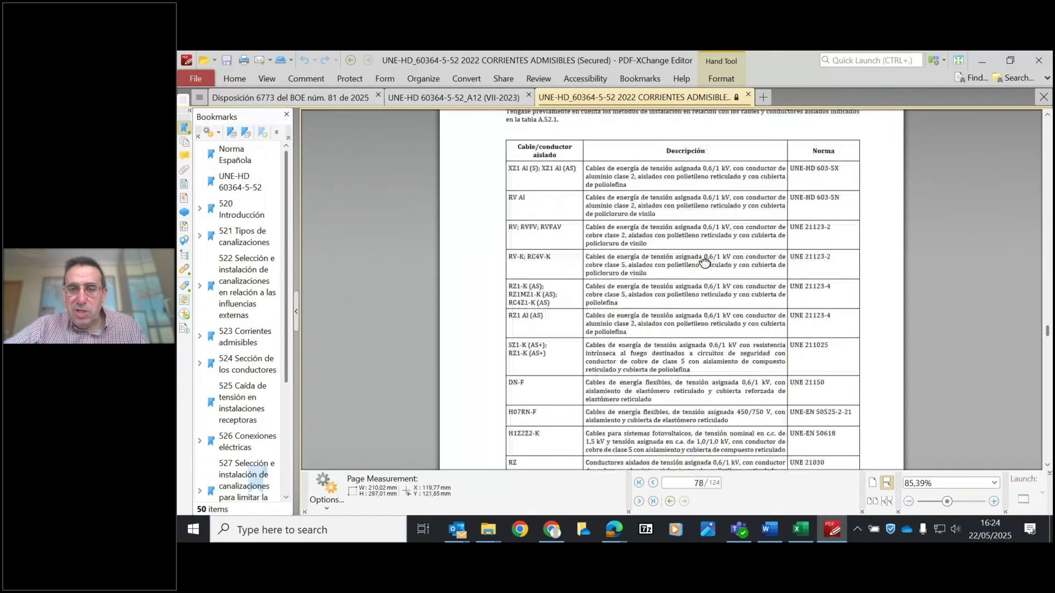
- Scroll back to page 77's Tabla C.52.1 bis 2, then return to the CableApp results
{"action": "scroll", "coordinate": [705, 262], "scroll_direction": "down", "scroll_amount": 1}
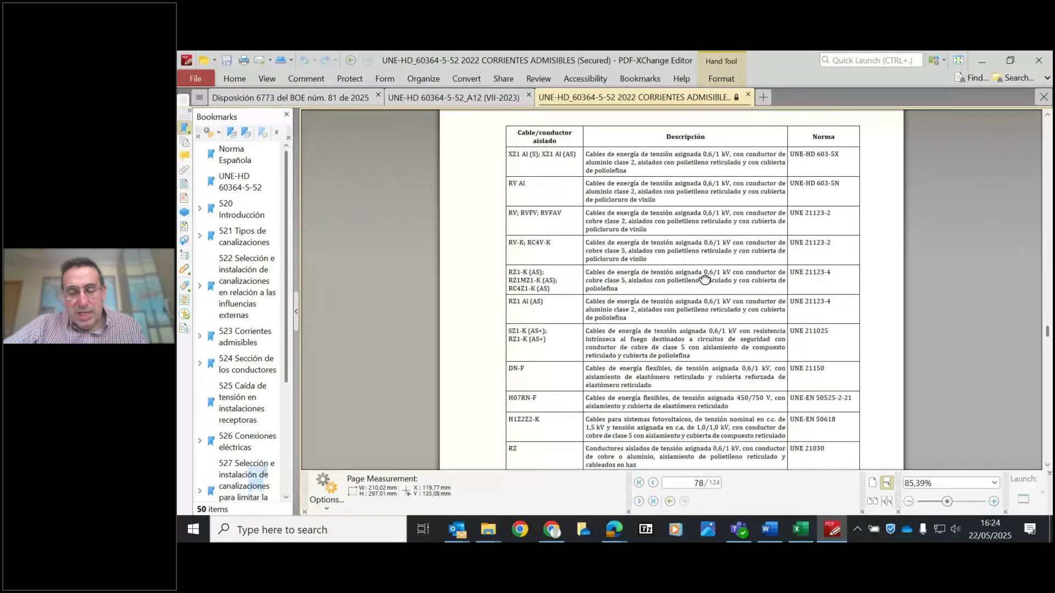
{"action": "scroll", "coordinate": [707, 285], "scroll_direction": "down", "scroll_amount": 1}
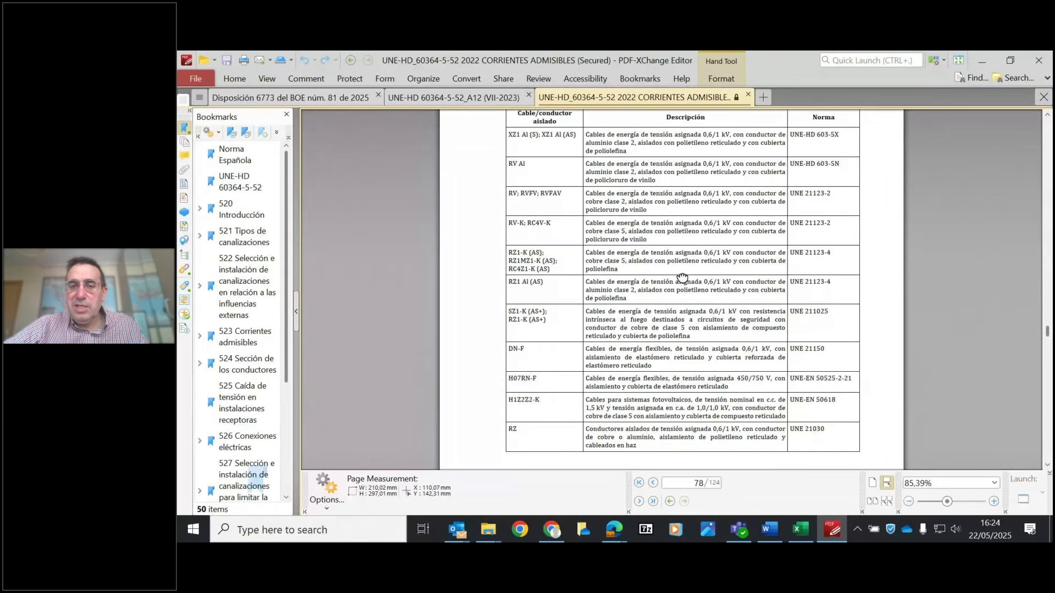
{"action": "scroll", "coordinate": [681, 278], "scroll_direction": "up", "scroll_amount": 3}
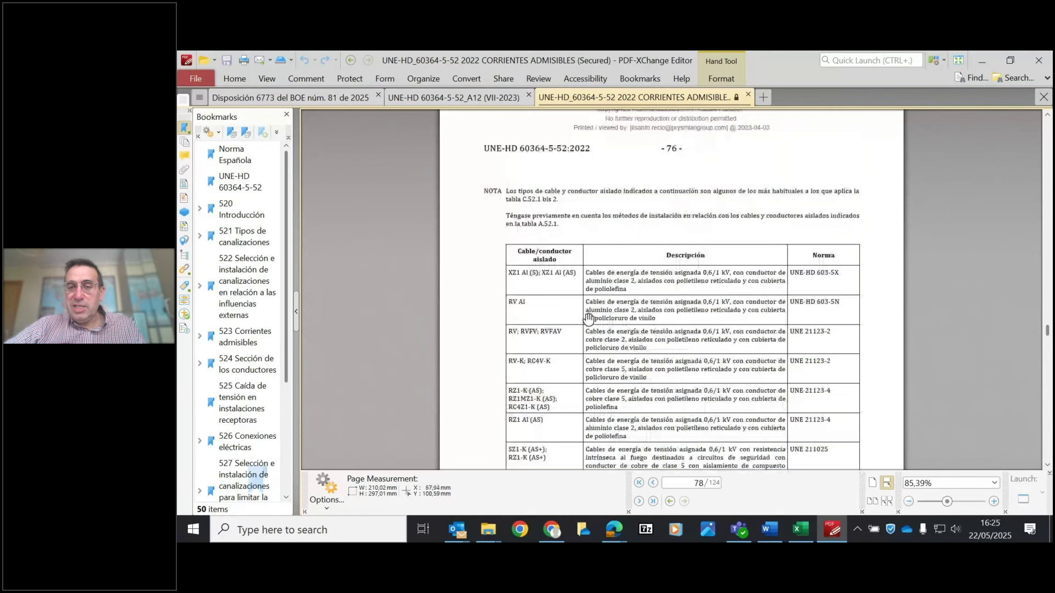
{"action": "scroll", "coordinate": [686, 463], "scroll_direction": "up", "scroll_amount": 6}
{"action": "scroll", "coordinate": [687, 463], "scroll_direction": "up", "scroll_amount": 4}
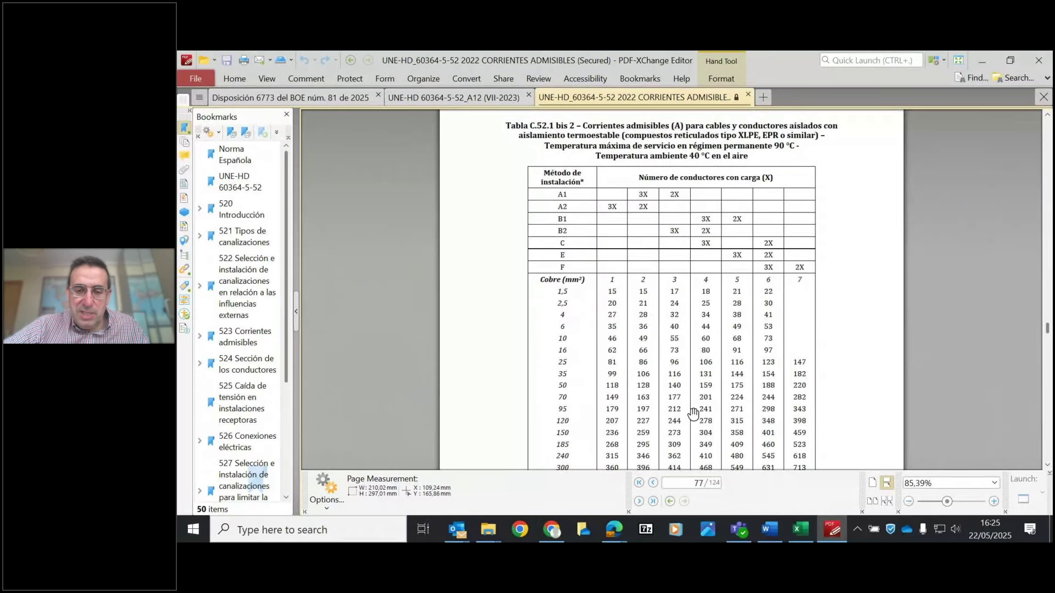
{"action": "left_click", "coordinate": [554, 526]}
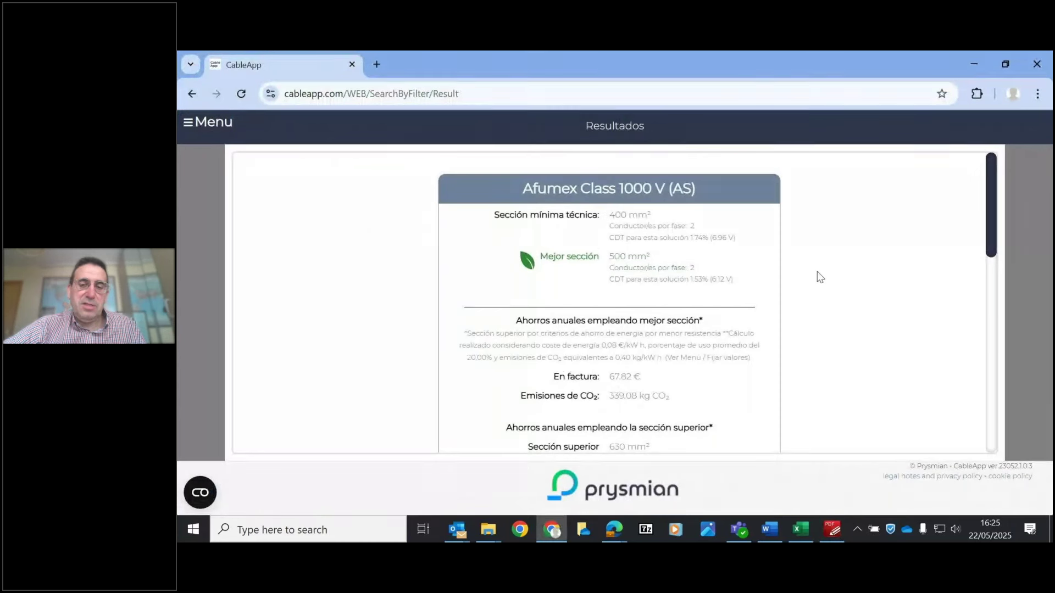
- Go back to the CableApp start page and open Cálculo de secciones by installation type
{"action": "left_click_drag", "start_coordinate": [991, 220], "coordinate": [989, 140]}
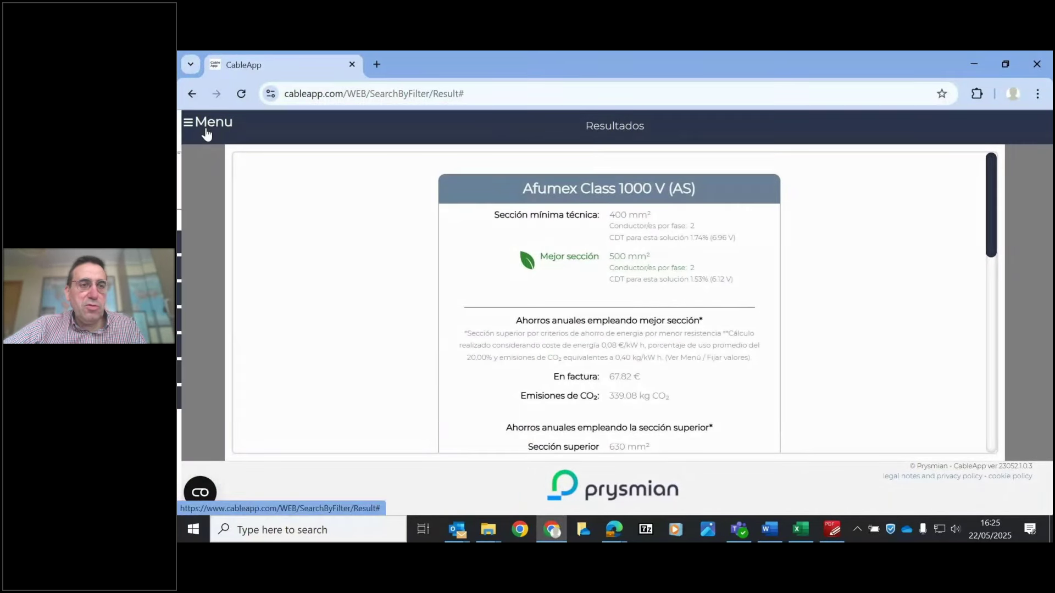
{"action": "left_click", "coordinate": [205, 124]}
{"action": "left_click", "coordinate": [224, 237]}
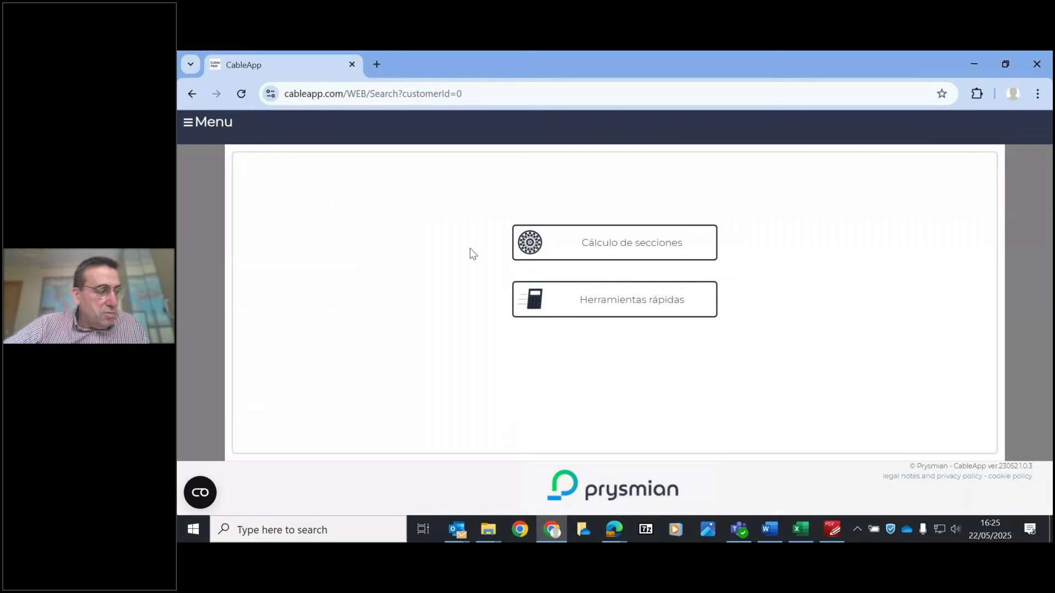
{"action": "left_click", "coordinate": [590, 238]}
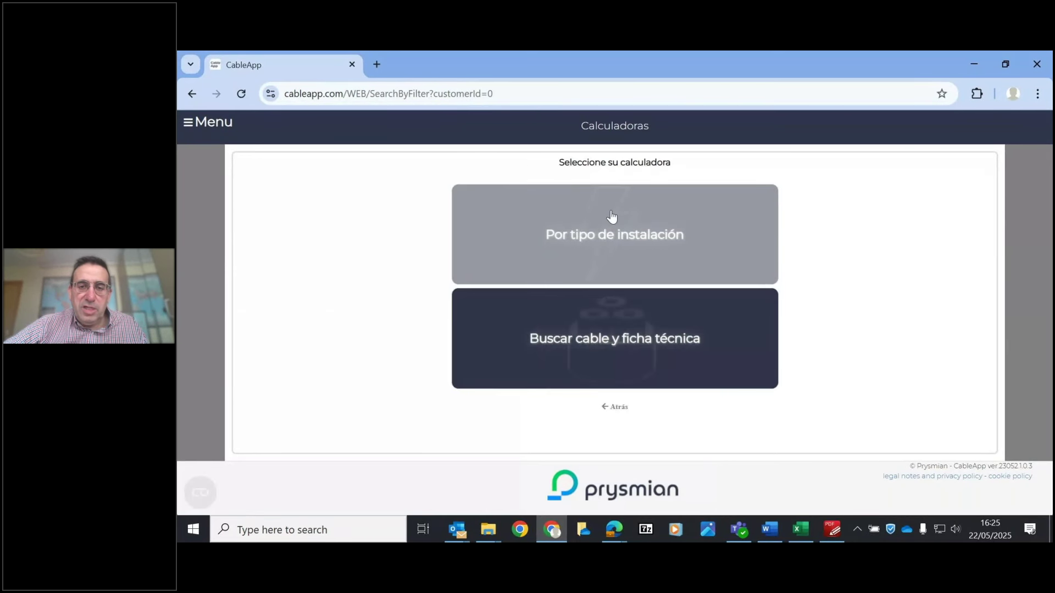
{"action": "left_click", "coordinate": [620, 214]}
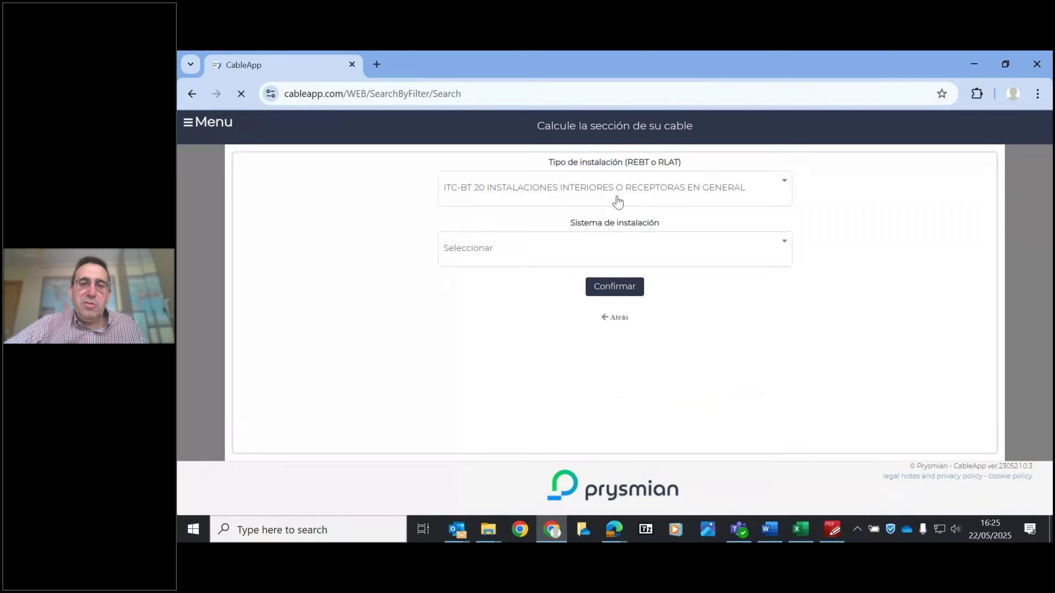
- Set ITC-BT 40 generating installations in surface-mounted conduit (Bajo tubo, montaje superficial) and confirm
{"action": "left_click", "coordinate": [596, 196]}
{"action": "left_click_drag", "start_coordinate": [787, 237], "coordinate": [791, 302]}
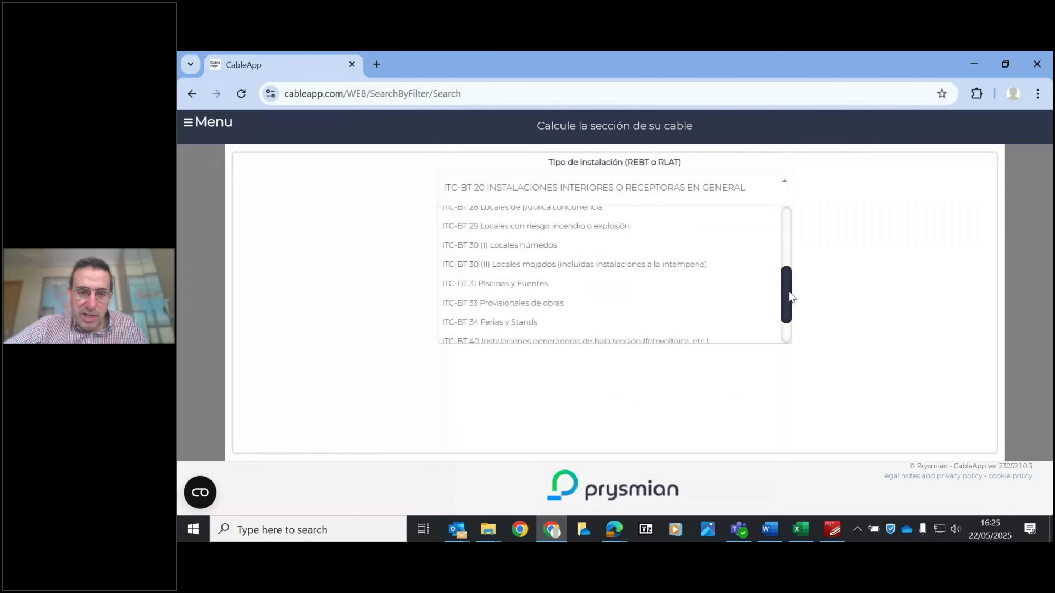
{"action": "scroll", "coordinate": [647, 341], "scroll_direction": "down", "scroll_amount": 2}
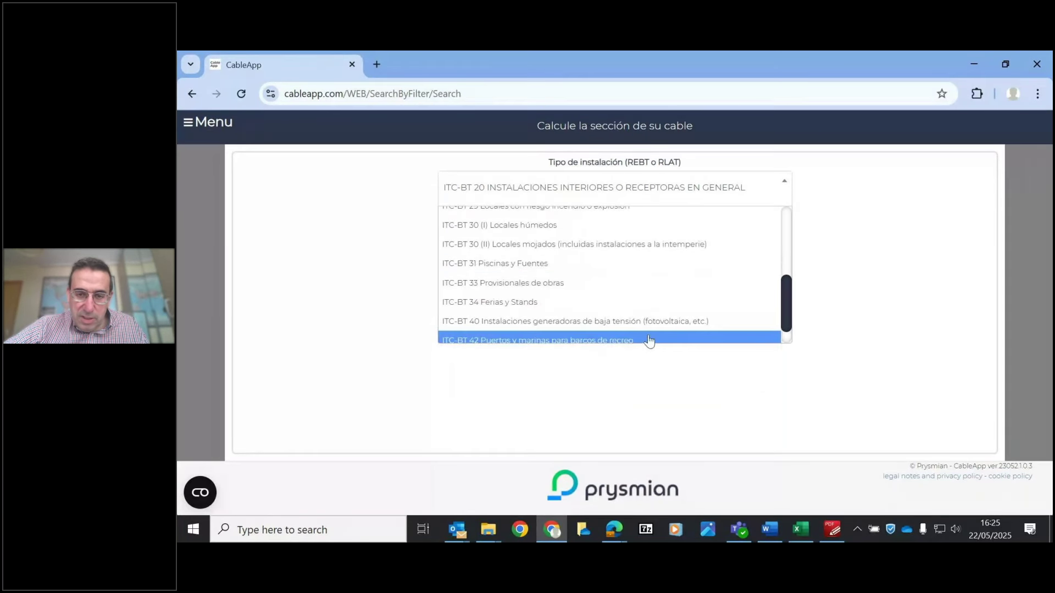
{"action": "left_click", "coordinate": [631, 324]}
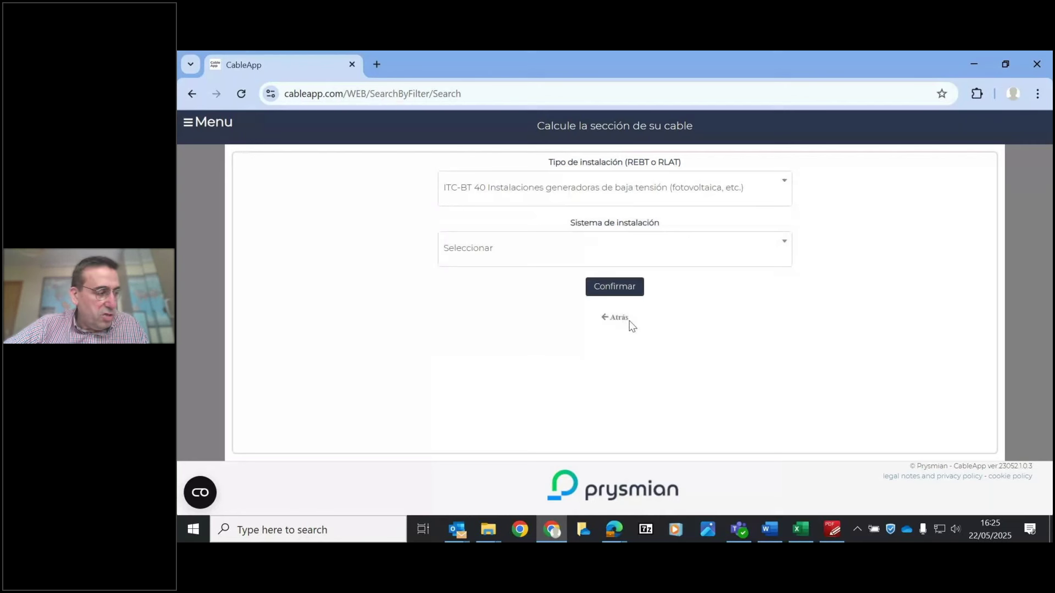
{"action": "left_click", "coordinate": [559, 260]}
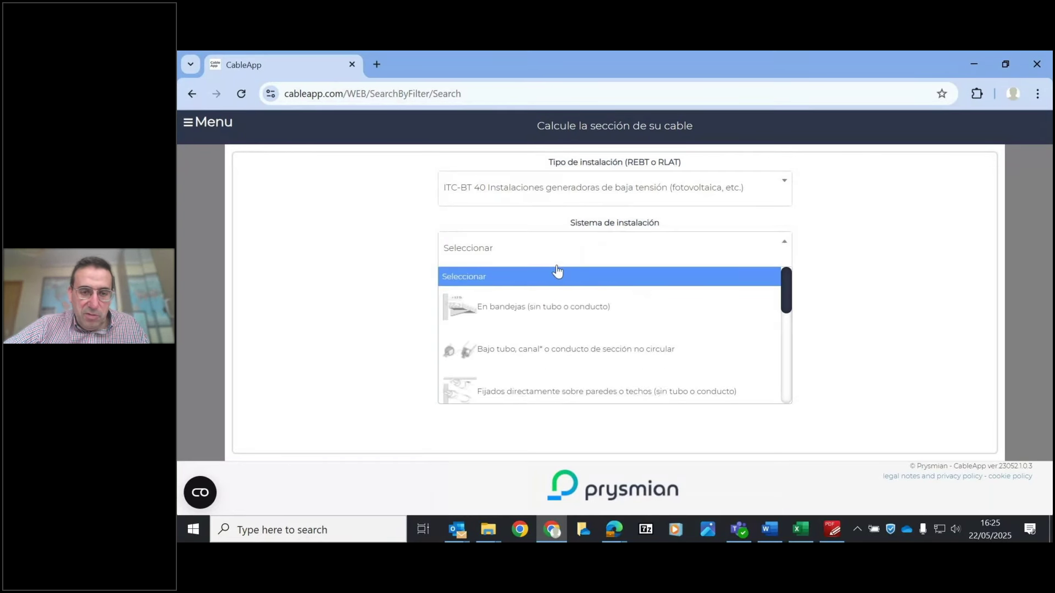
{"action": "left_click", "coordinate": [543, 348]}
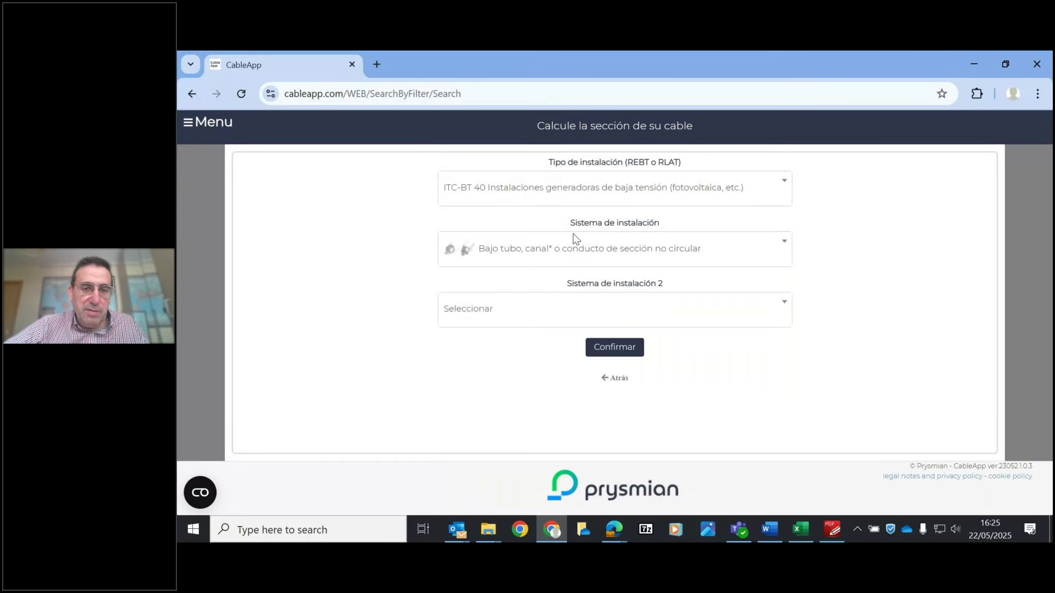
{"action": "left_click", "coordinate": [571, 309]}
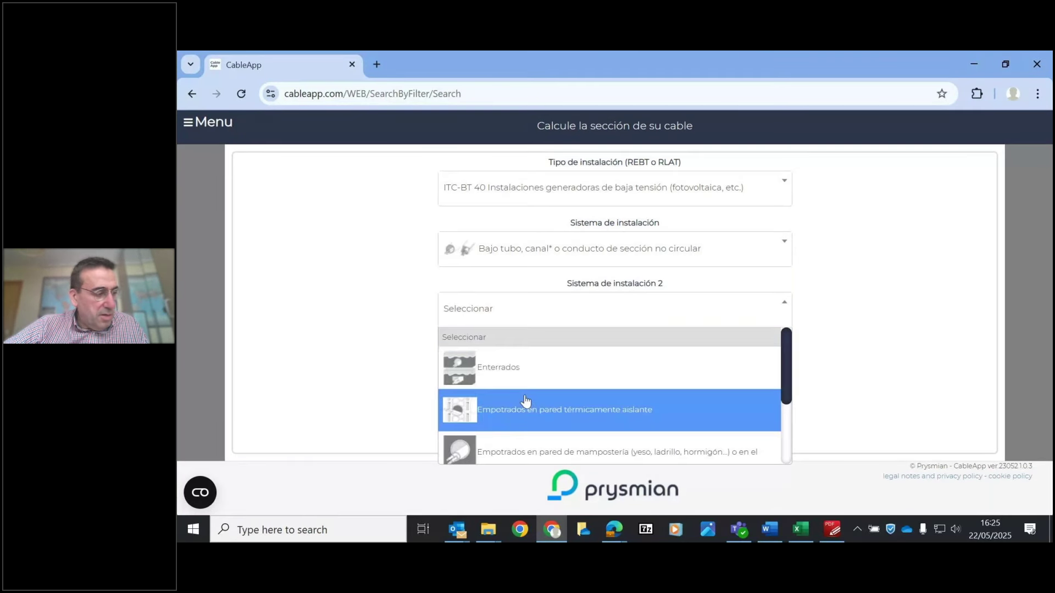
{"action": "left_click_drag", "start_coordinate": [786, 373], "coordinate": [784, 438]}
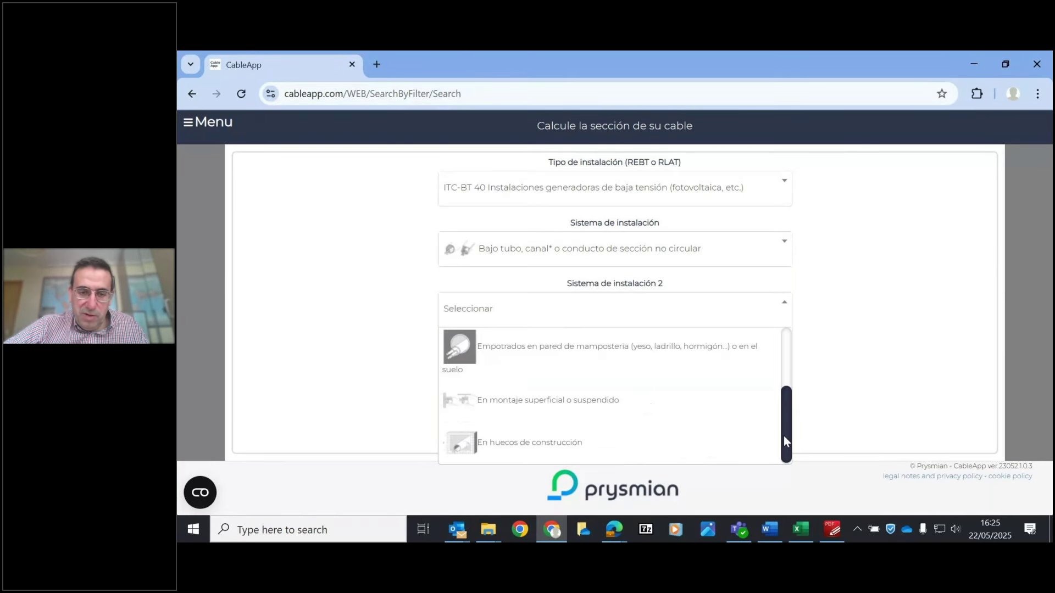
{"action": "left_click", "coordinate": [529, 409]}
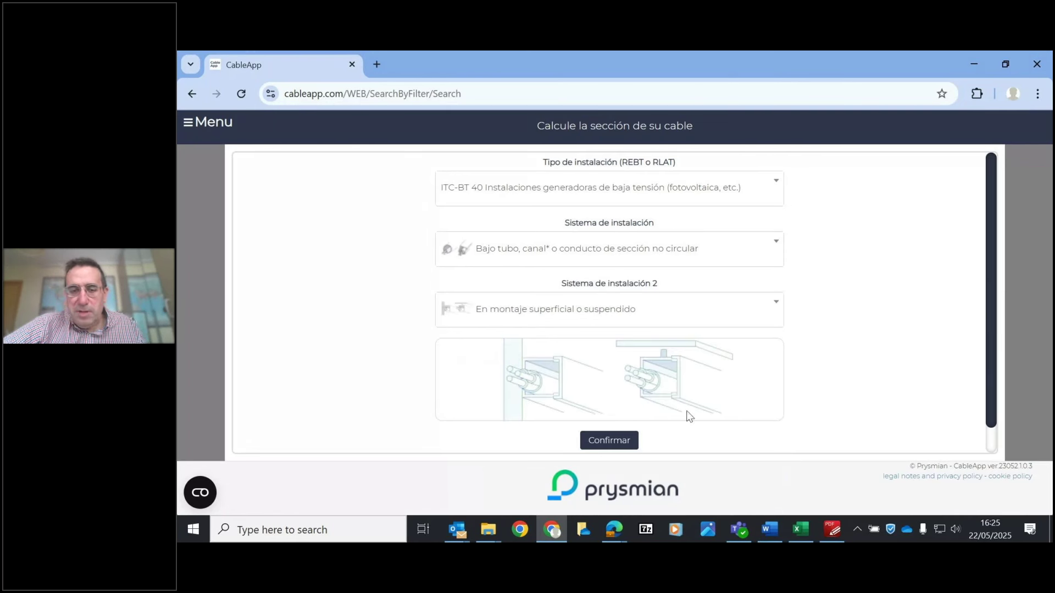
{"action": "left_click", "coordinate": [611, 448]}
{"action": "left_click", "coordinate": [612, 448]}
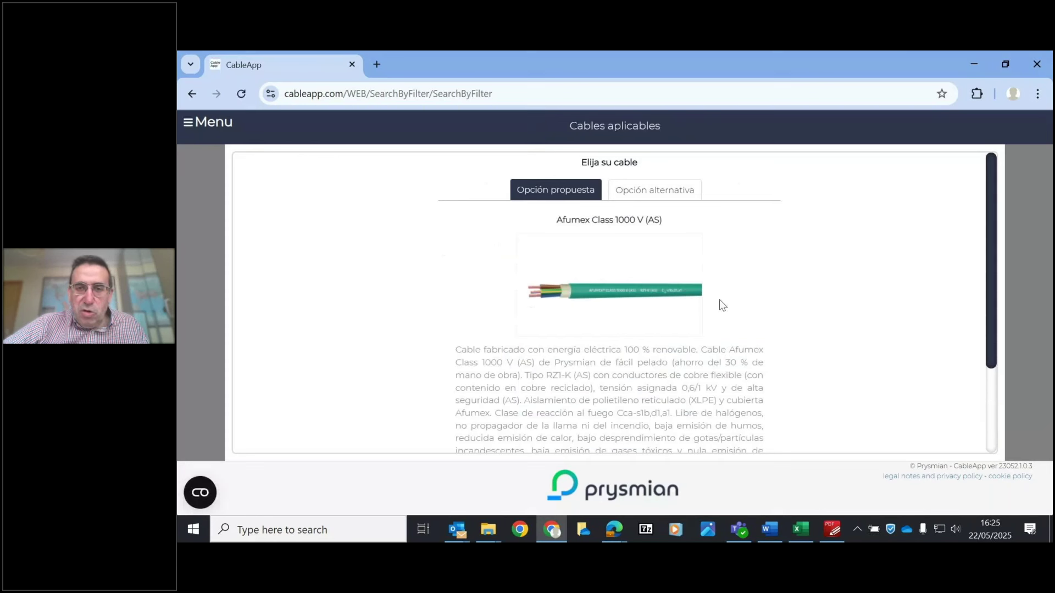
- Select Afumex Sun from the alternative cable options to reach its line data form
{"action": "left_click", "coordinate": [660, 197]}
{"action": "left_click_drag", "start_coordinate": [783, 234], "coordinate": [791, 401]}
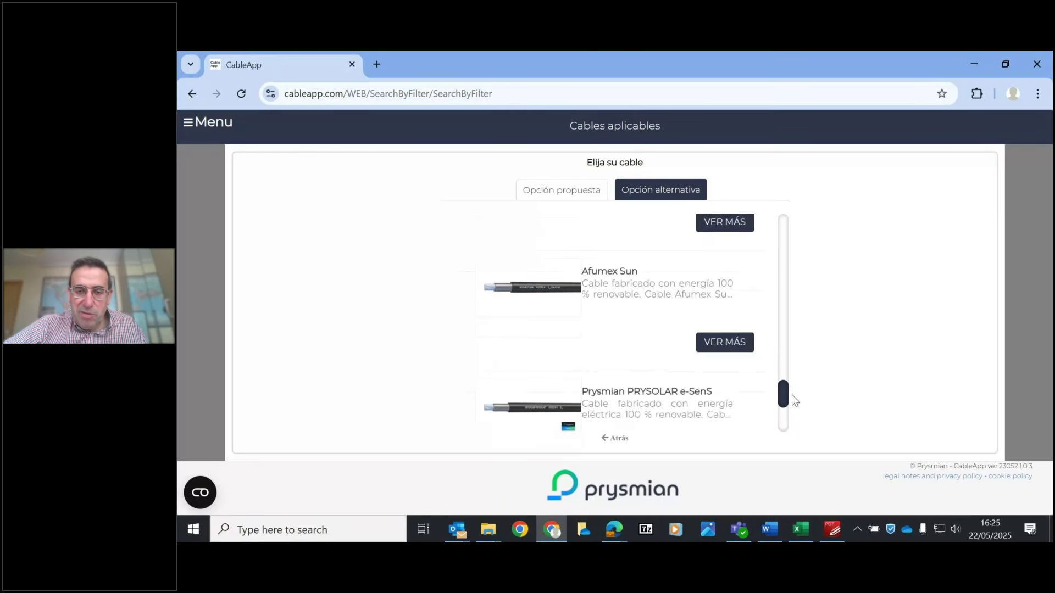
{"action": "left_click", "coordinate": [727, 347]}
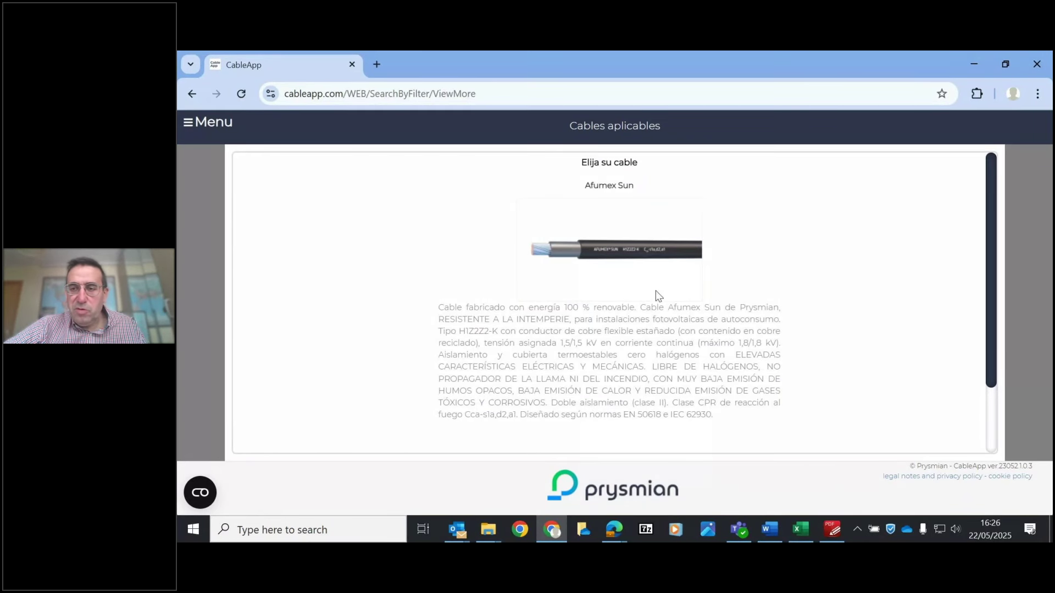
{"action": "left_click_drag", "start_coordinate": [988, 287], "coordinate": [989, 379]}
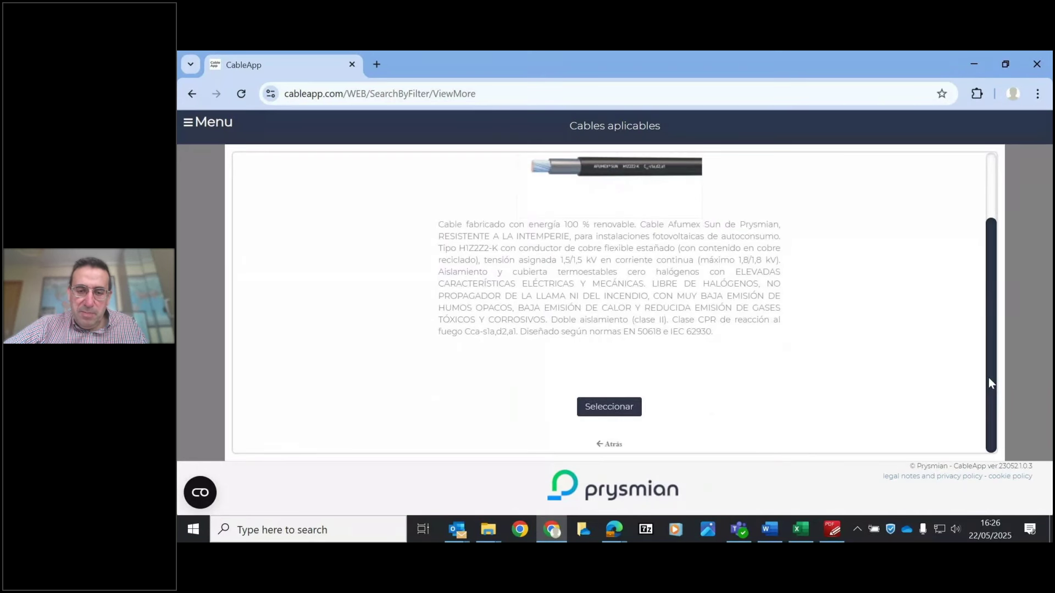
{"action": "left_click", "coordinate": [618, 405]}
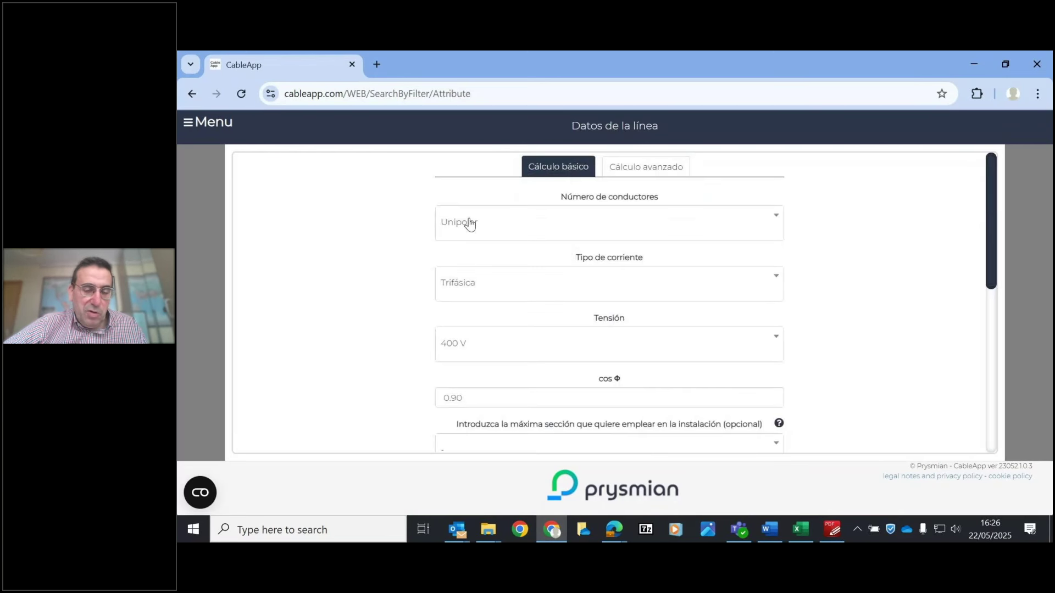
- Set unipolar conductors, direct current and a custom line voltage of 324 V
{"action": "left_click", "coordinate": [496, 232]}
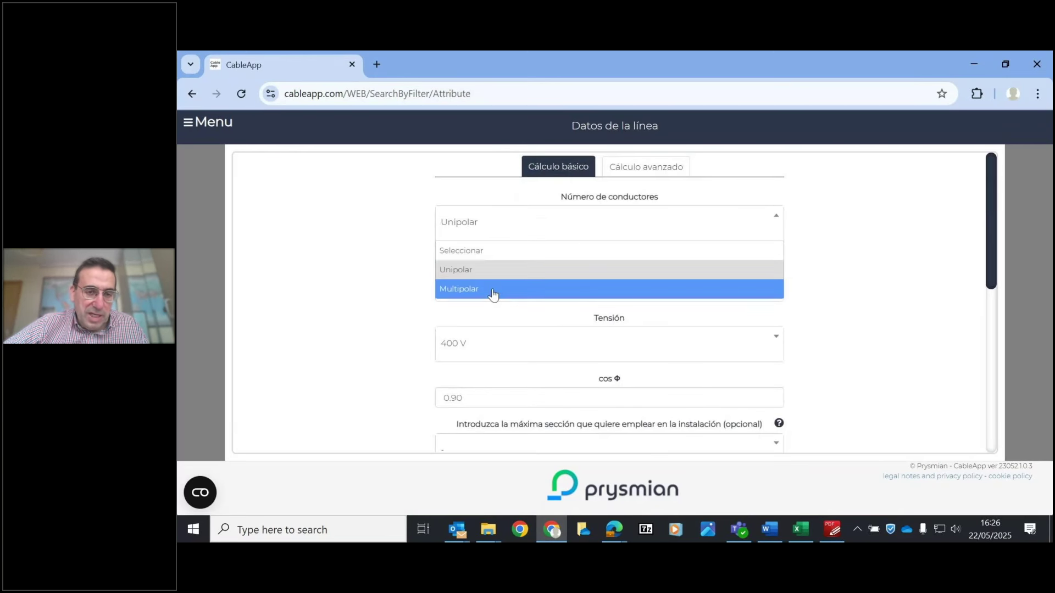
{"action": "left_click", "coordinate": [511, 268]}
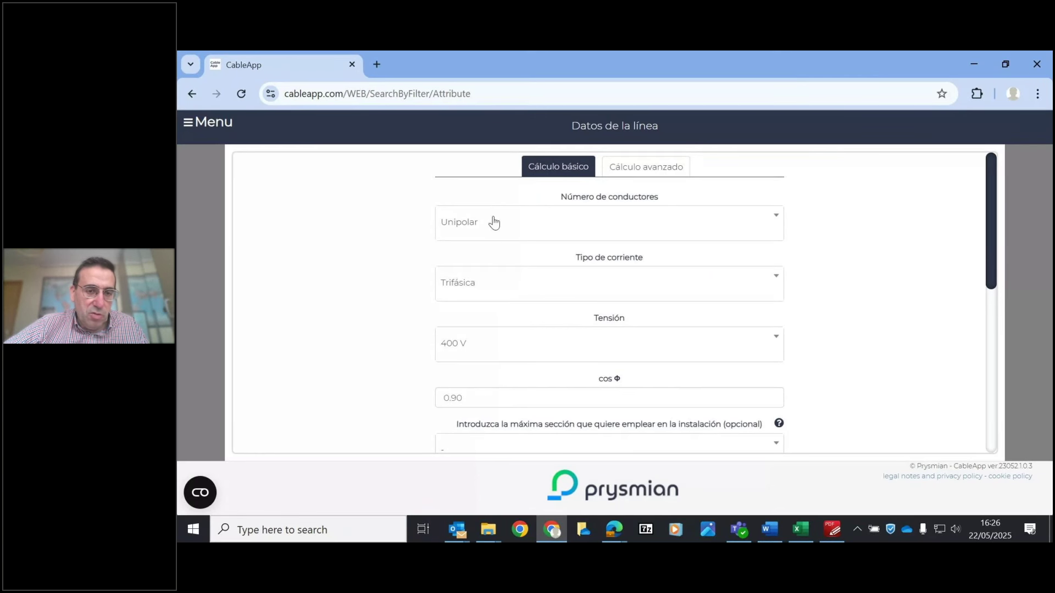
{"action": "left_click", "coordinate": [571, 285]}
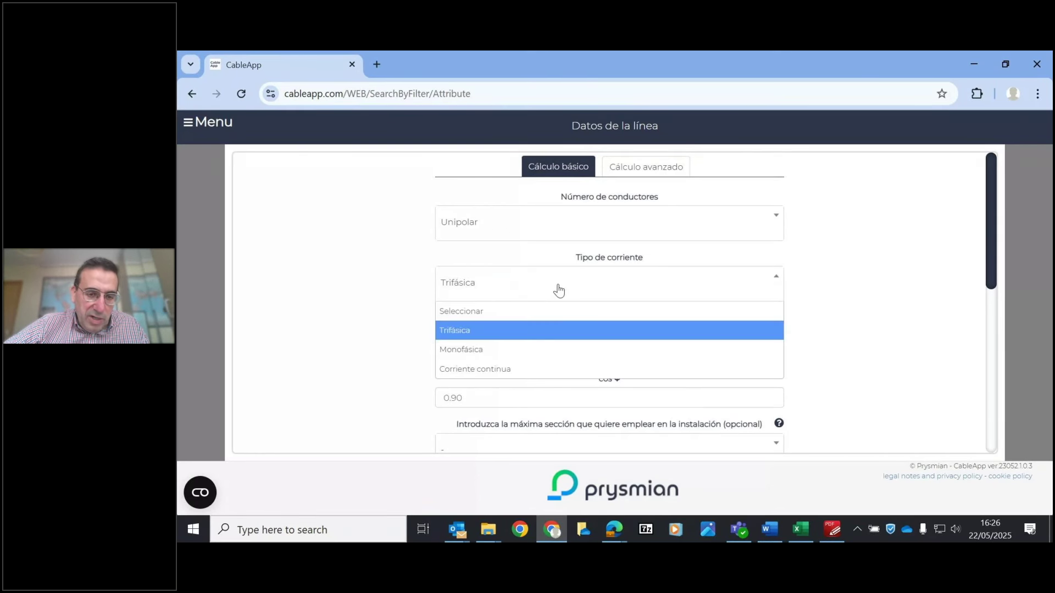
{"action": "left_click", "coordinate": [469, 369]}
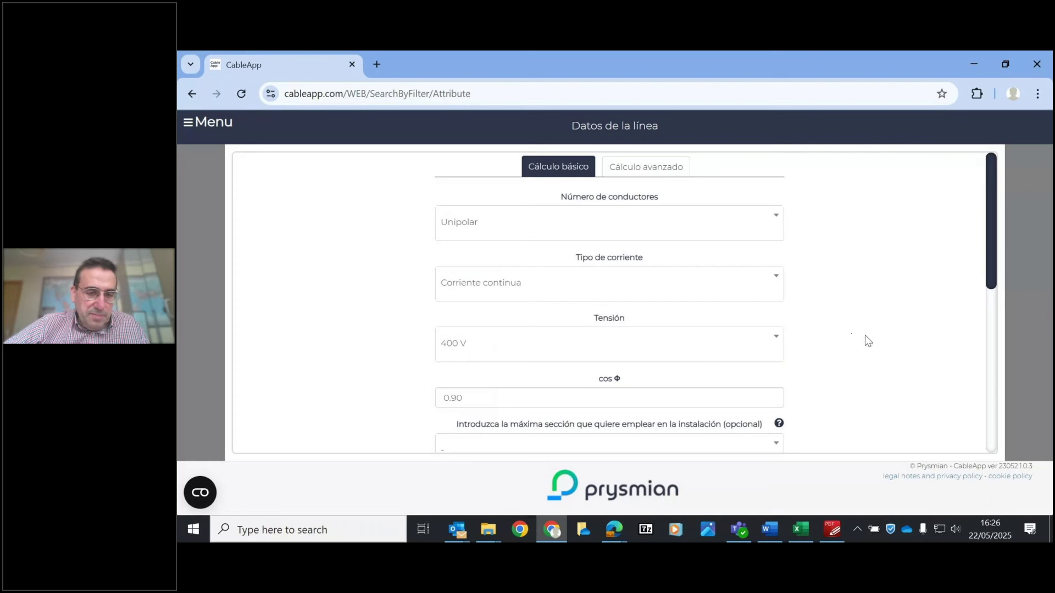
{"action": "left_click", "coordinate": [539, 350]}
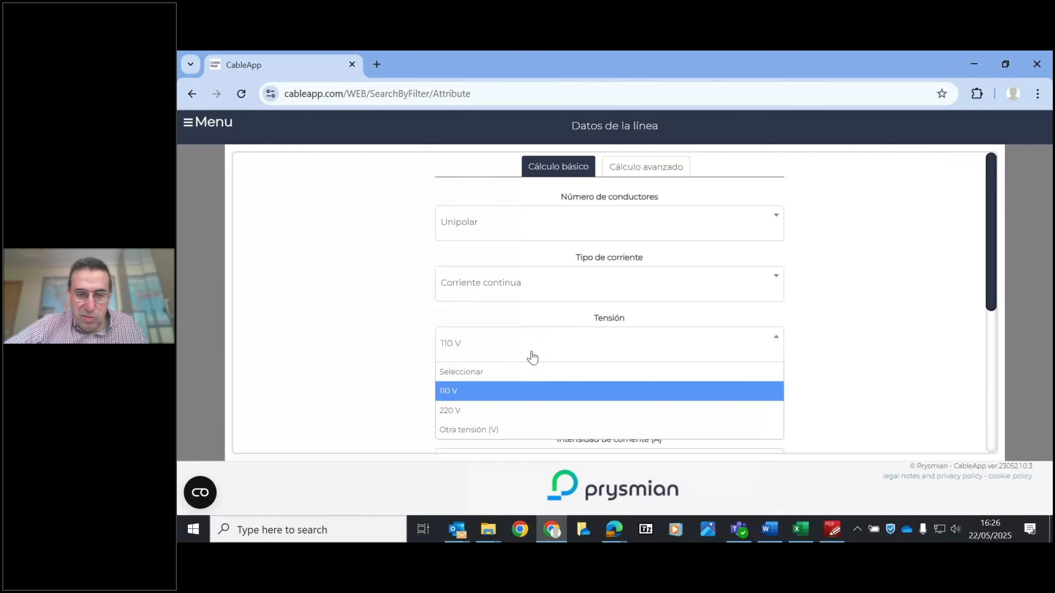
{"action": "left_click", "coordinate": [481, 428]}
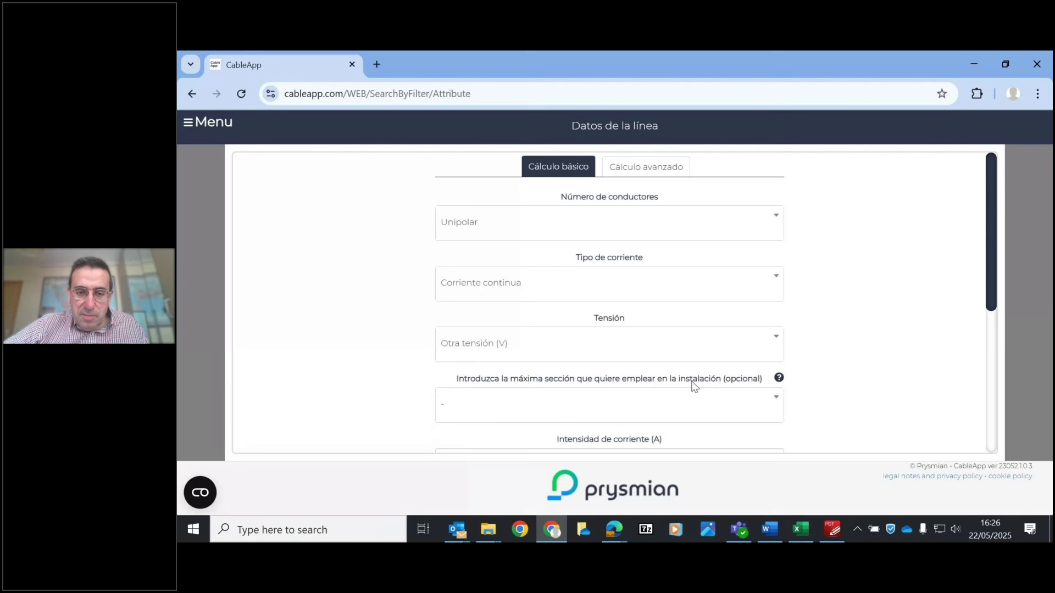
{"action": "scroll", "coordinate": [989, 244], "scroll_direction": "down", "scroll_amount": 1}
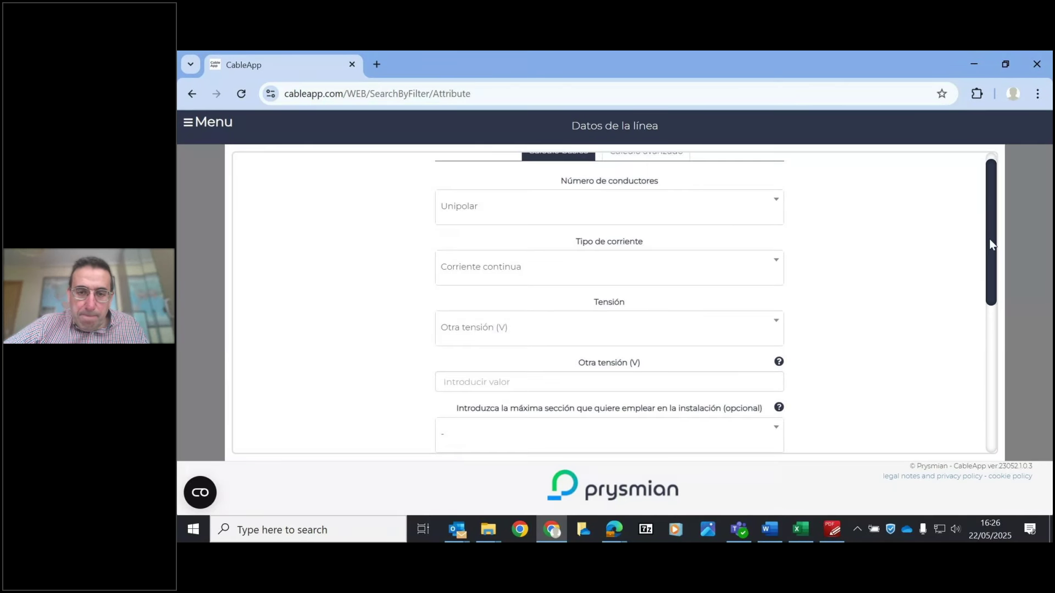
{"action": "scroll", "coordinate": [989, 239], "scroll_direction": "down", "scroll_amount": 1}
{"action": "left_click", "coordinate": [517, 321]}
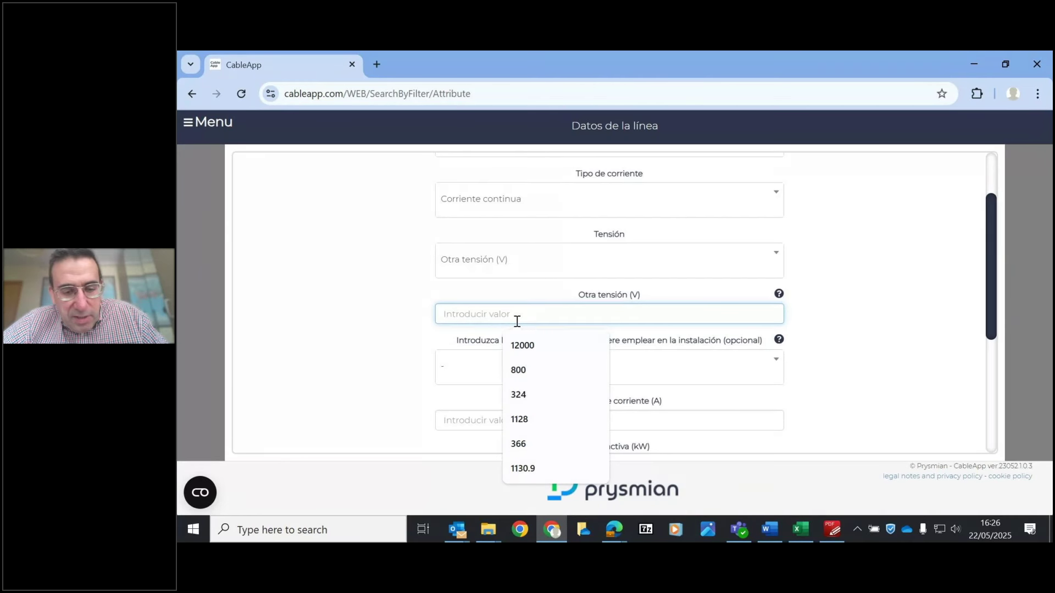
{"action": "type", "text": "324"}
{"action": "left_click", "coordinate": [403, 325]}
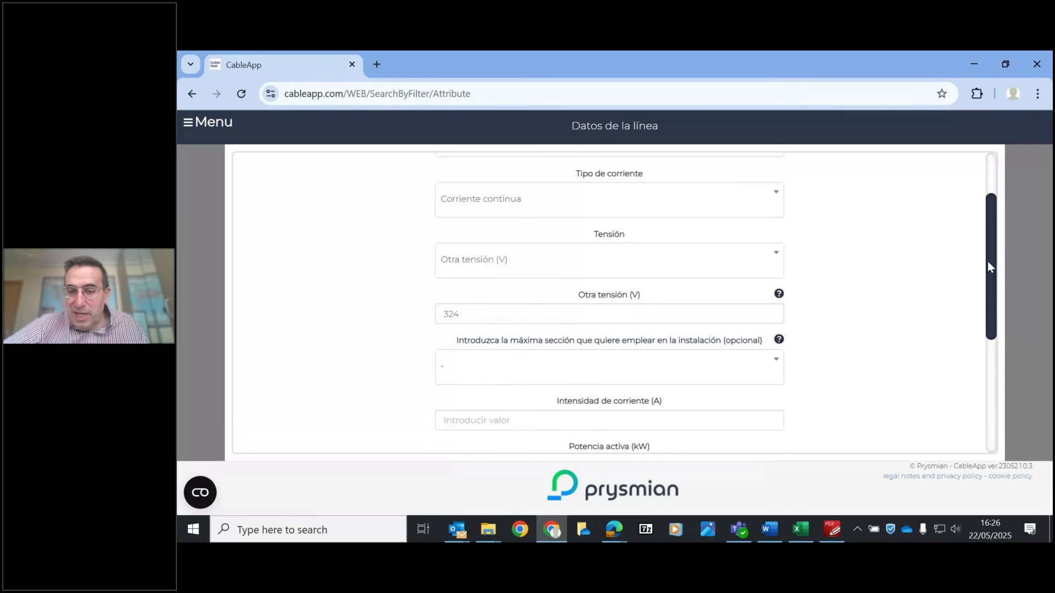
- Enter a line current of 13.5 A and a line length of 26 m
{"action": "scroll", "coordinate": [987, 262], "scroll_direction": "down", "scroll_amount": 2}
{"action": "left_click", "coordinate": [469, 331]}
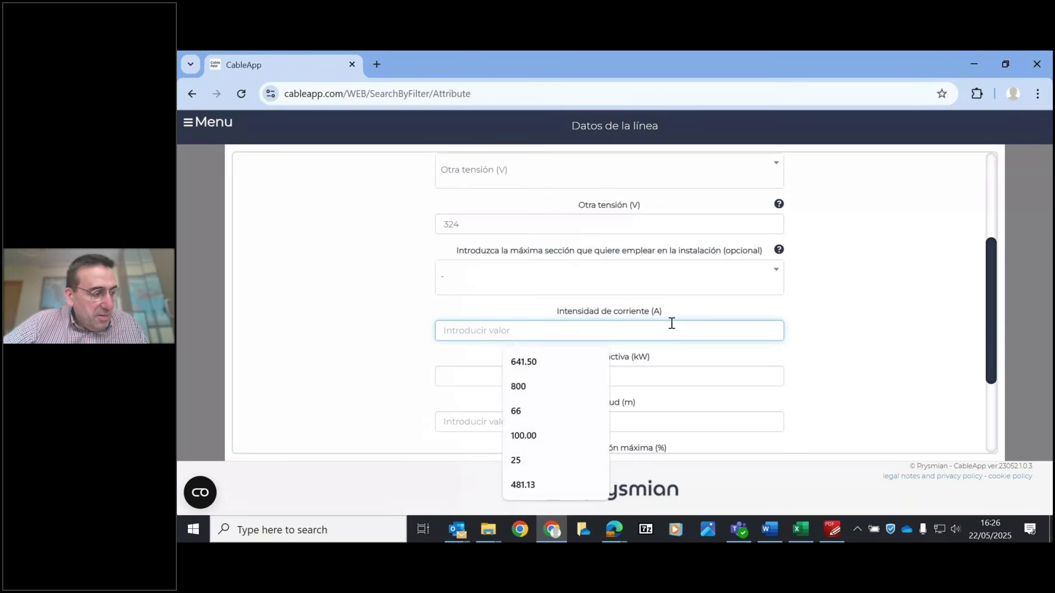
{"action": "type", "text": "13.5"}
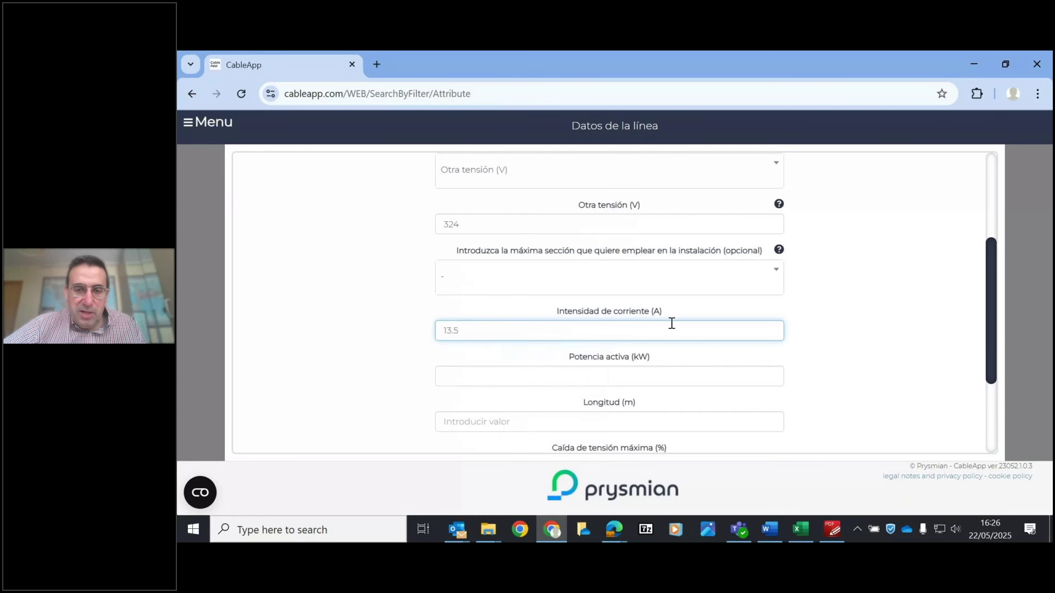
{"action": "left_click", "coordinate": [833, 321]}
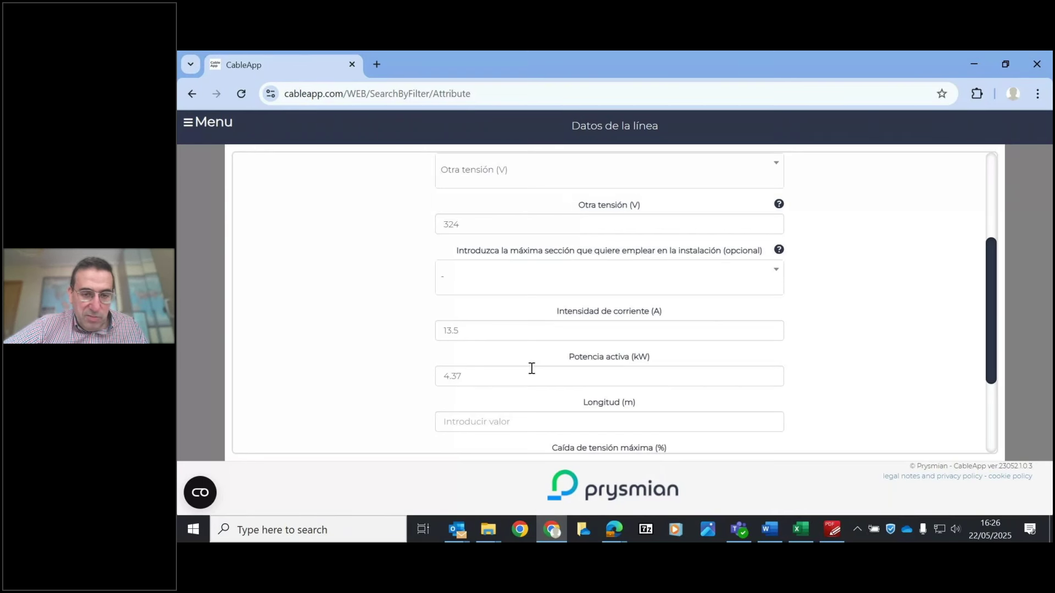
{"action": "left_click", "coordinate": [512, 422]}
{"action": "type", "text": "26"}
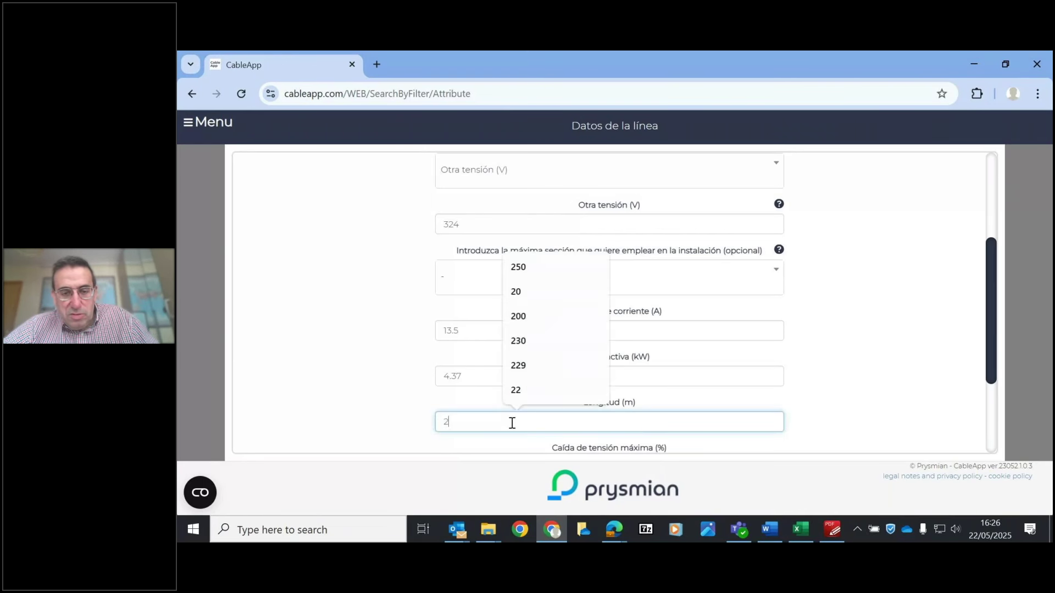
{"action": "left_click", "coordinate": [1007, 318]}
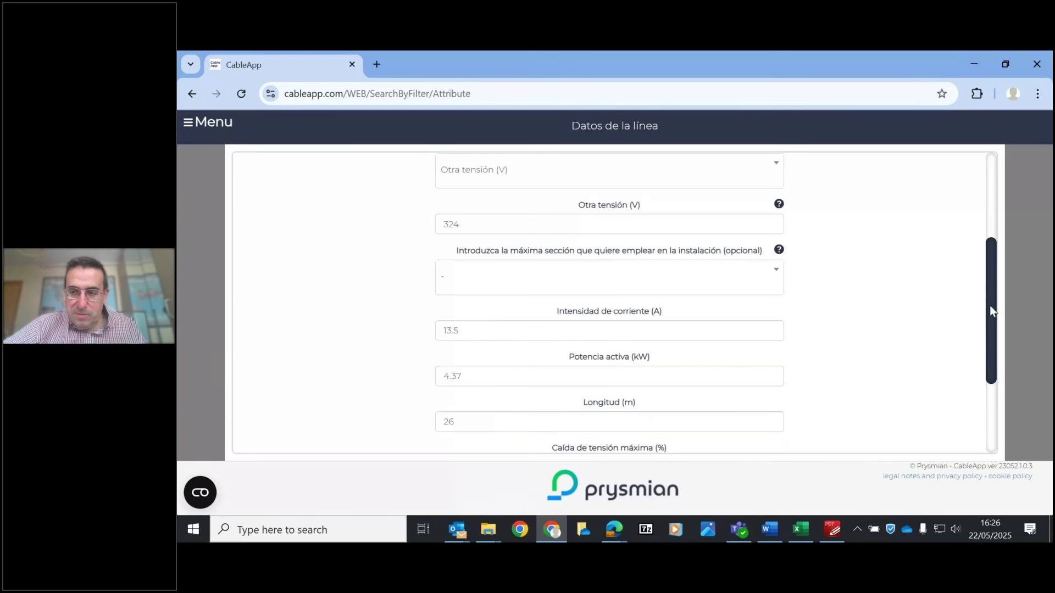
{"action": "scroll", "coordinate": [1006, 352], "scroll_direction": "down", "scroll_amount": 3}
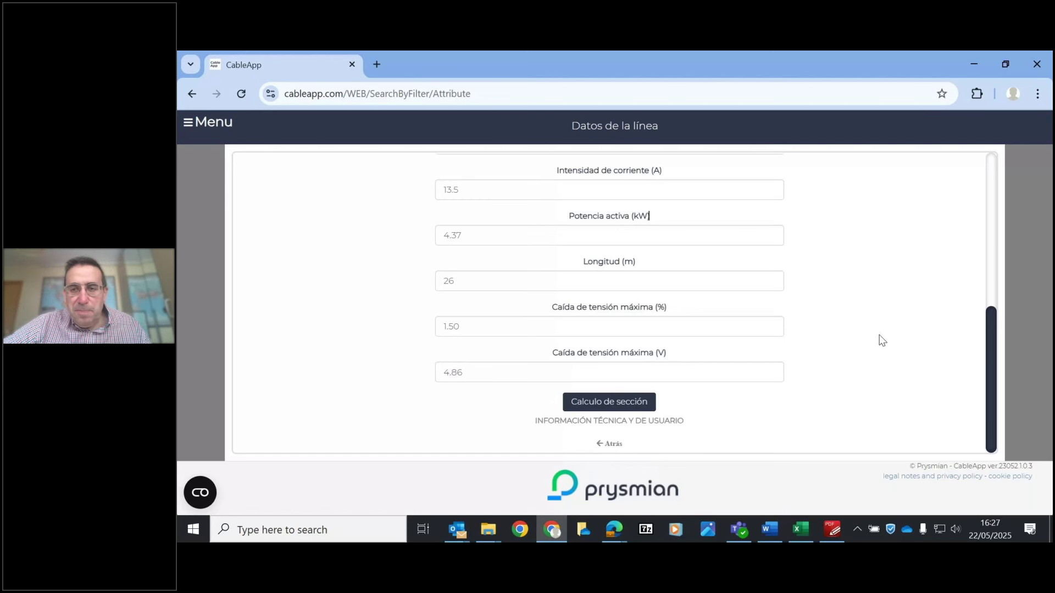
{"action": "left_click_drag", "start_coordinate": [995, 219], "coordinate": [997, 356]}
{"action": "left_click_drag", "start_coordinate": [992, 305], "coordinate": [984, 136]}
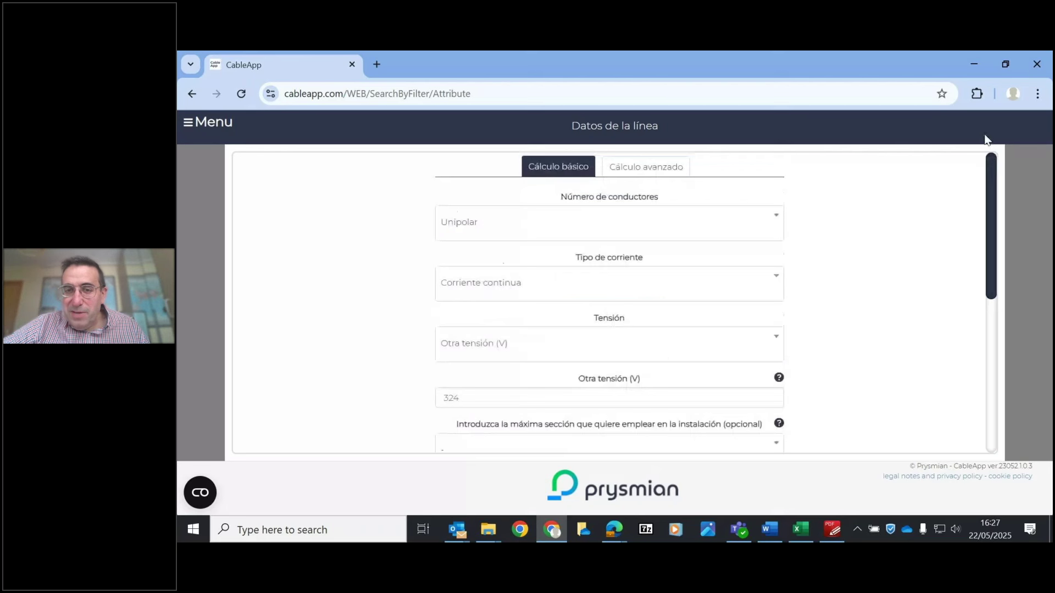
- In the advanced calculation, set ambient temperature to 55 °C and mark the cable sun-exposed
{"action": "left_click", "coordinate": [655, 159]}
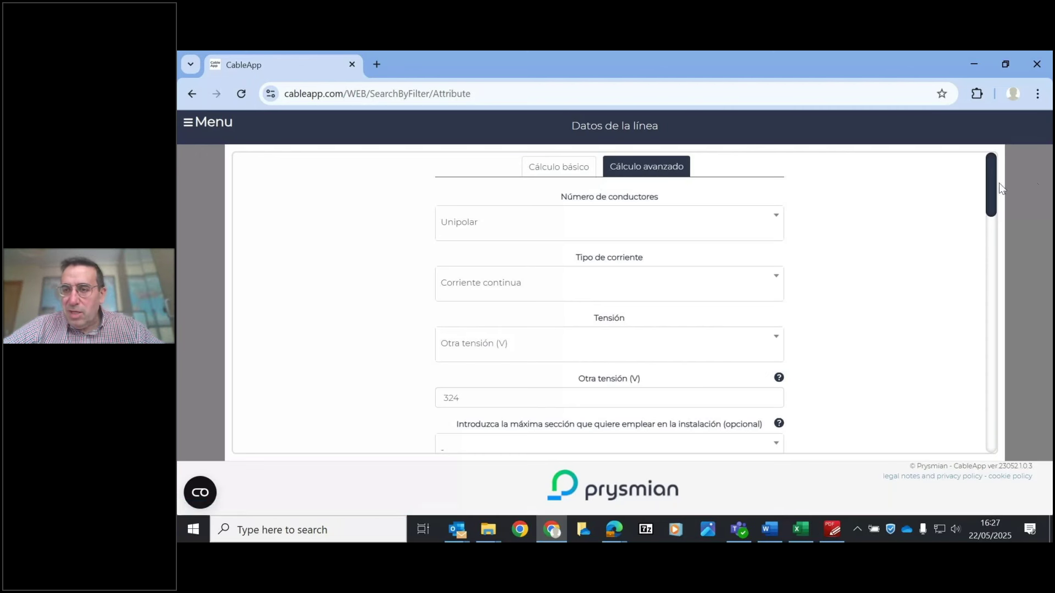
{"action": "left_click_drag", "start_coordinate": [998, 186], "coordinate": [1016, 311]}
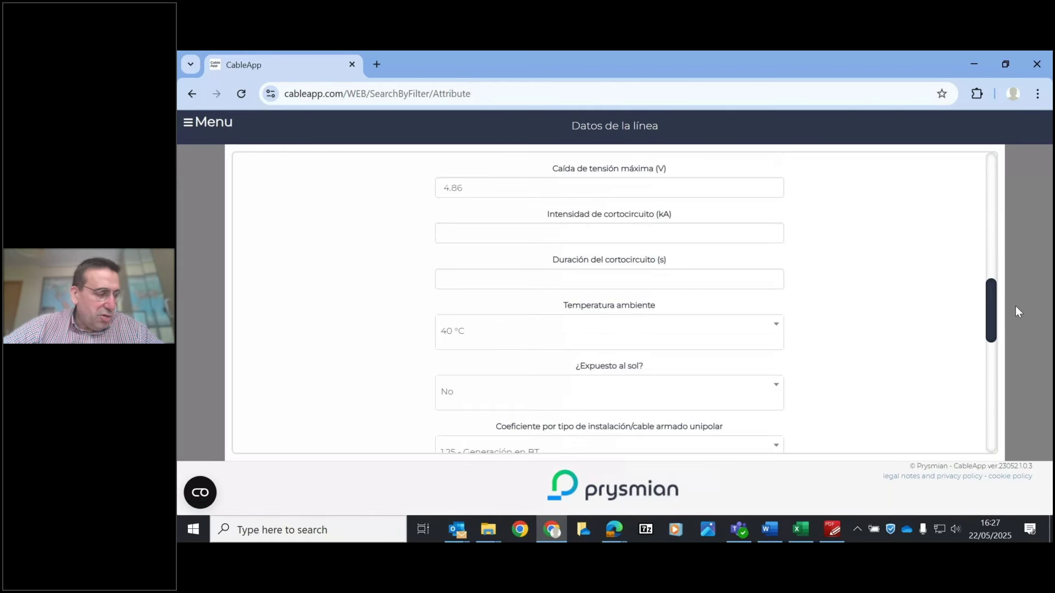
{"action": "left_click", "coordinate": [579, 332]}
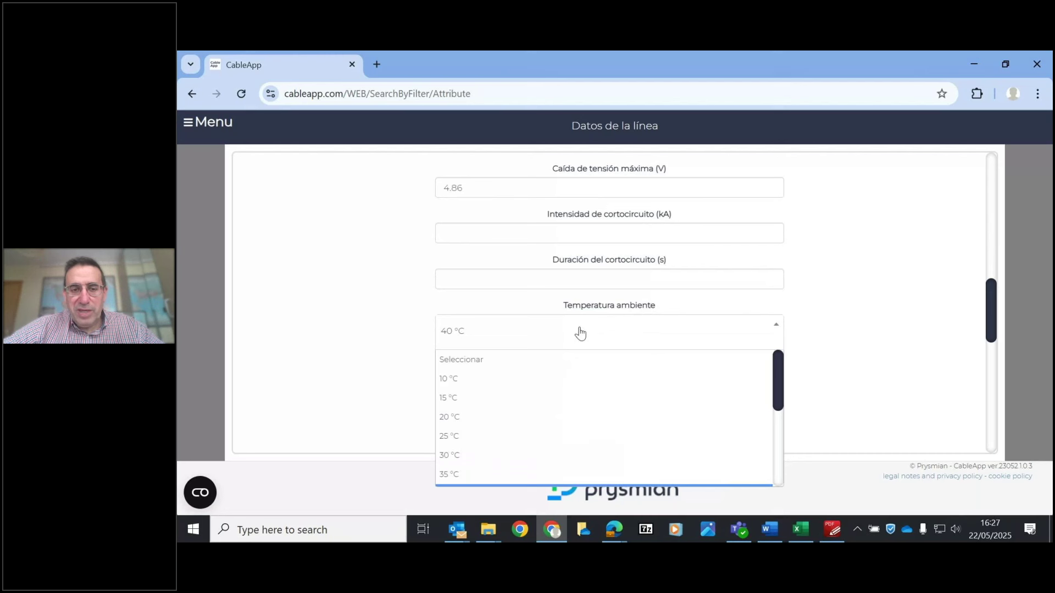
{"action": "left_click_drag", "start_coordinate": [776, 387], "coordinate": [780, 436]}
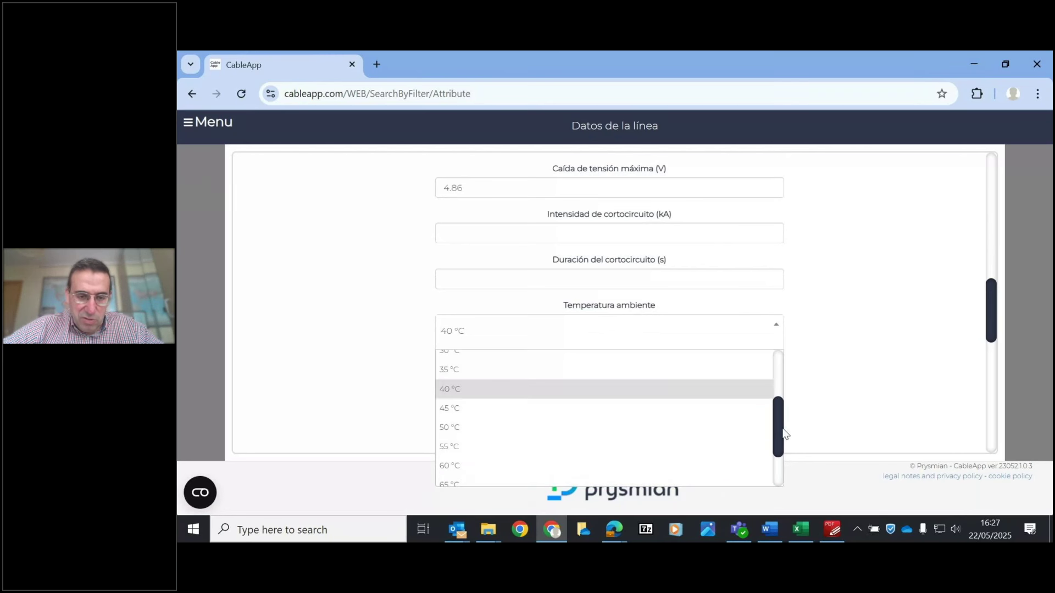
{"action": "left_click", "coordinate": [477, 445]}
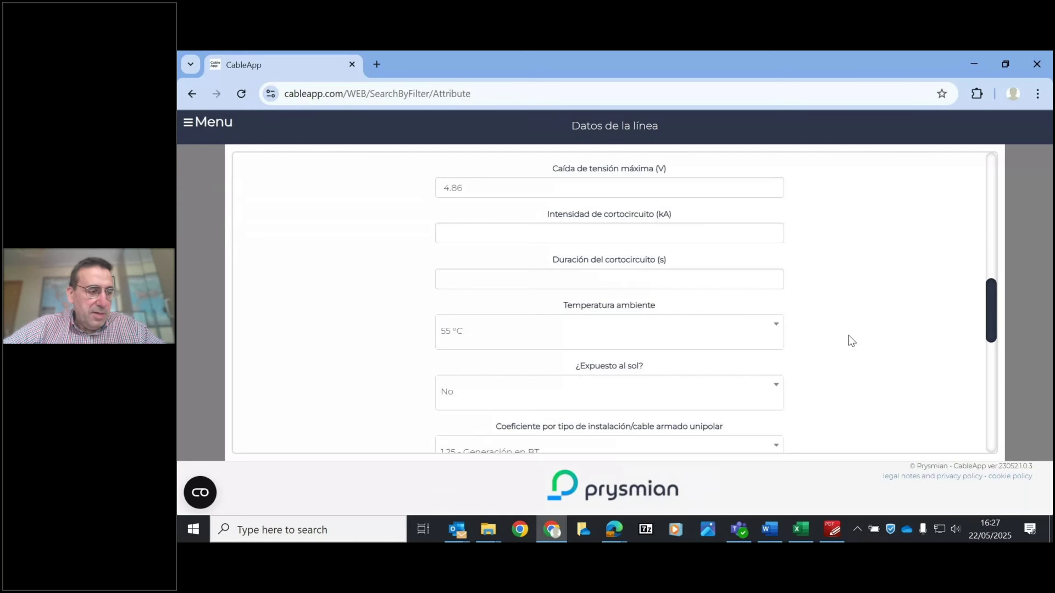
{"action": "left_click", "coordinate": [600, 398]}
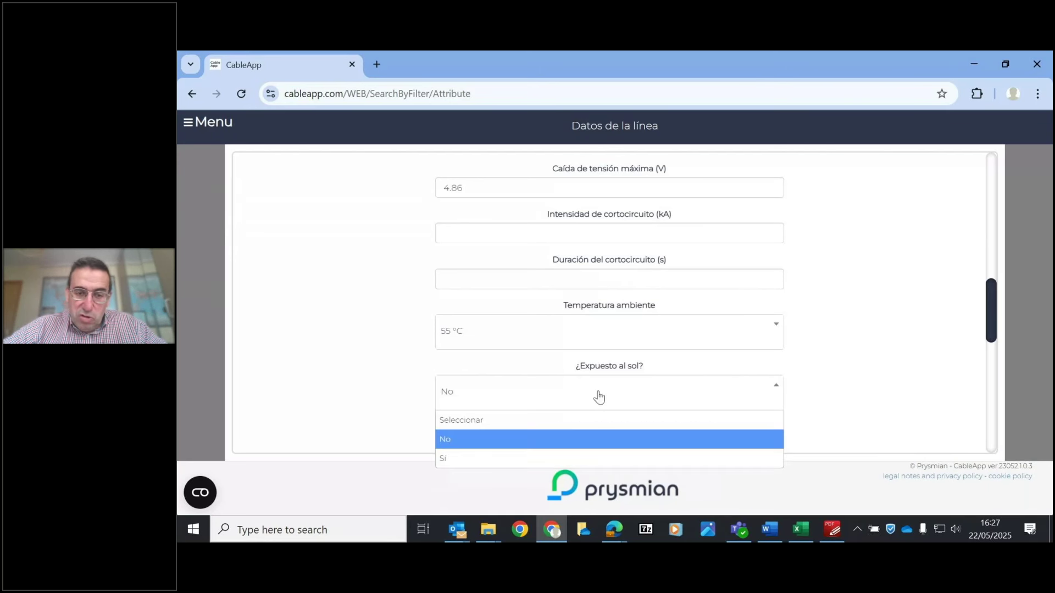
{"action": "left_click", "coordinate": [478, 458]}
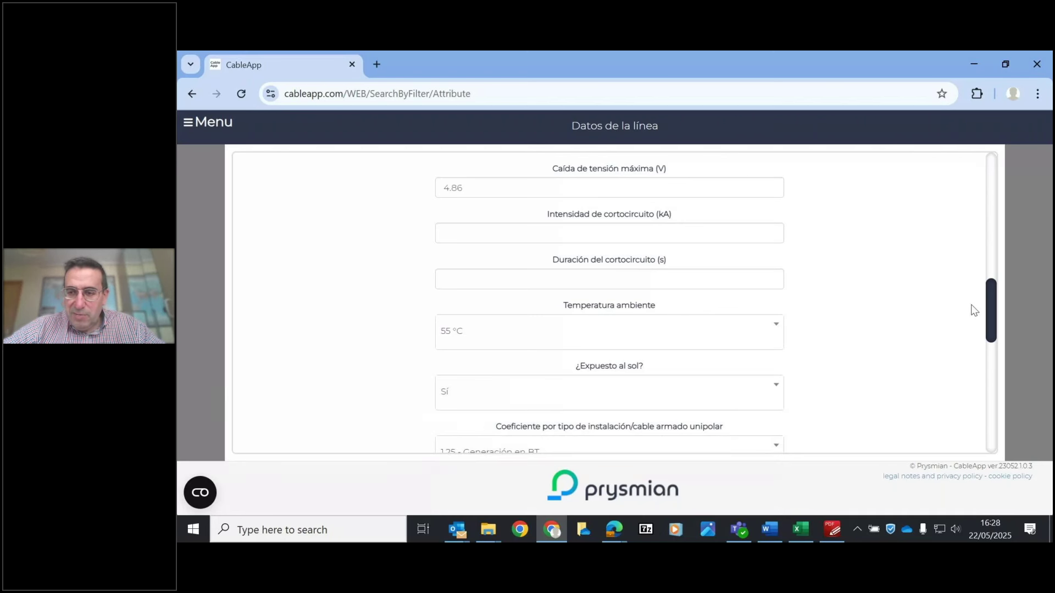
{"action": "left_click_drag", "start_coordinate": [987, 300], "coordinate": [1007, 368]}
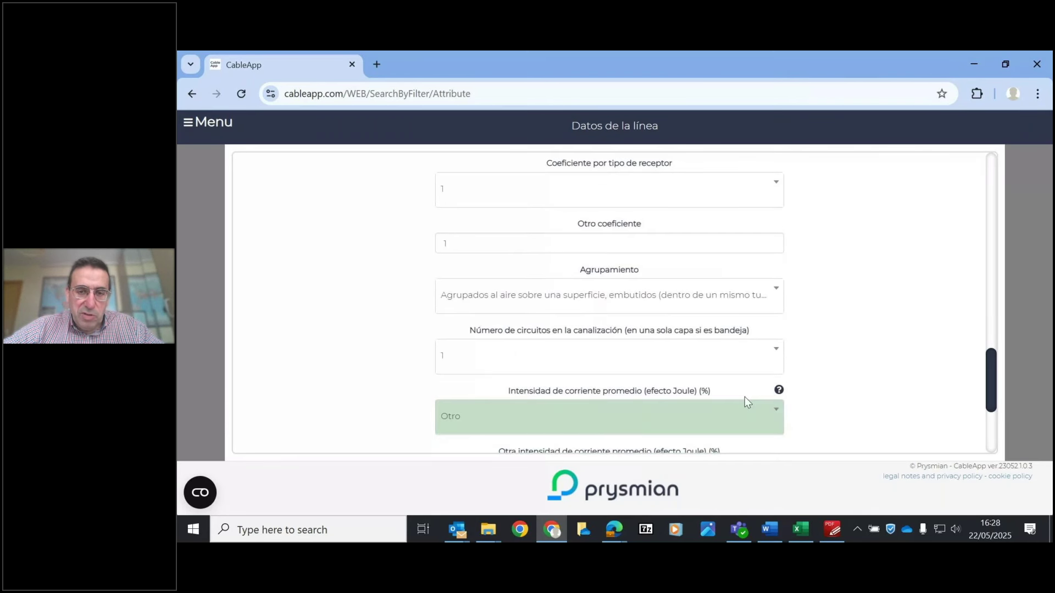
- Set 3 circuits in the conduit, keep the existing grouping, and run the section calculation
{"action": "left_click", "coordinate": [578, 364]}
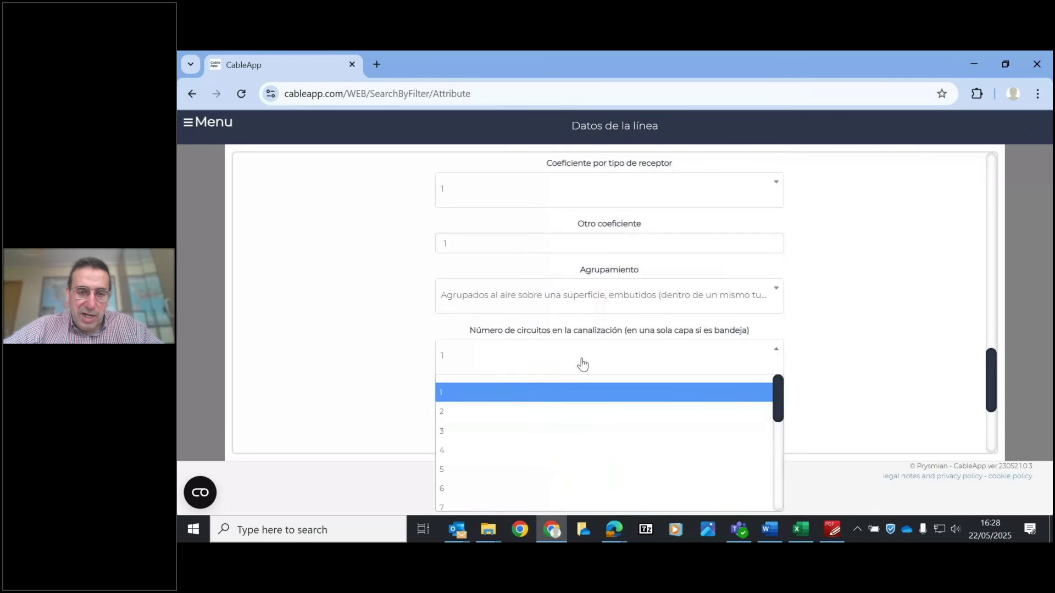
{"action": "left_click", "coordinate": [471, 434]}
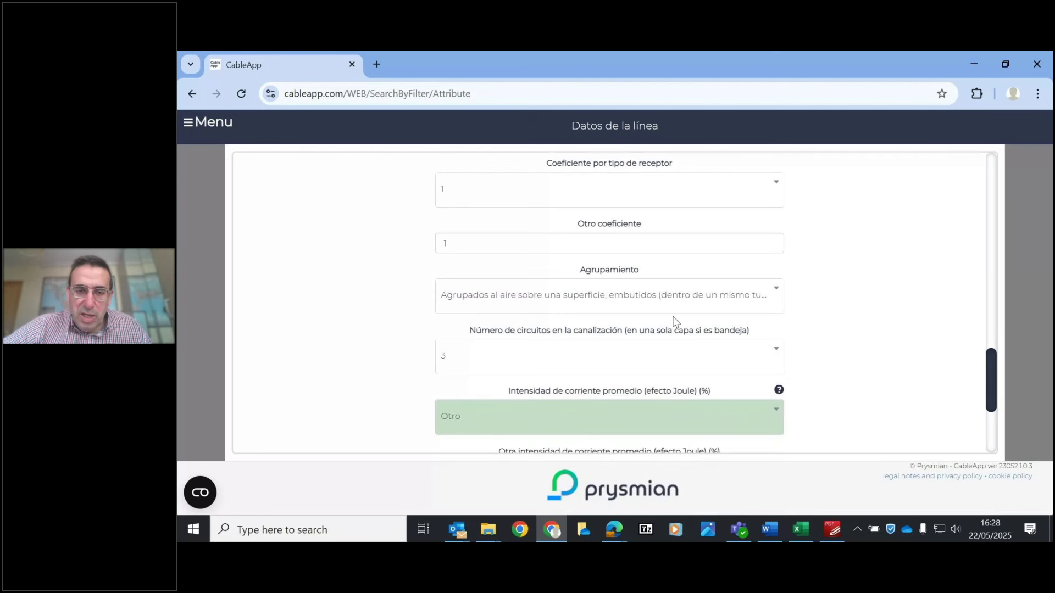
{"action": "left_click", "coordinate": [649, 302]}
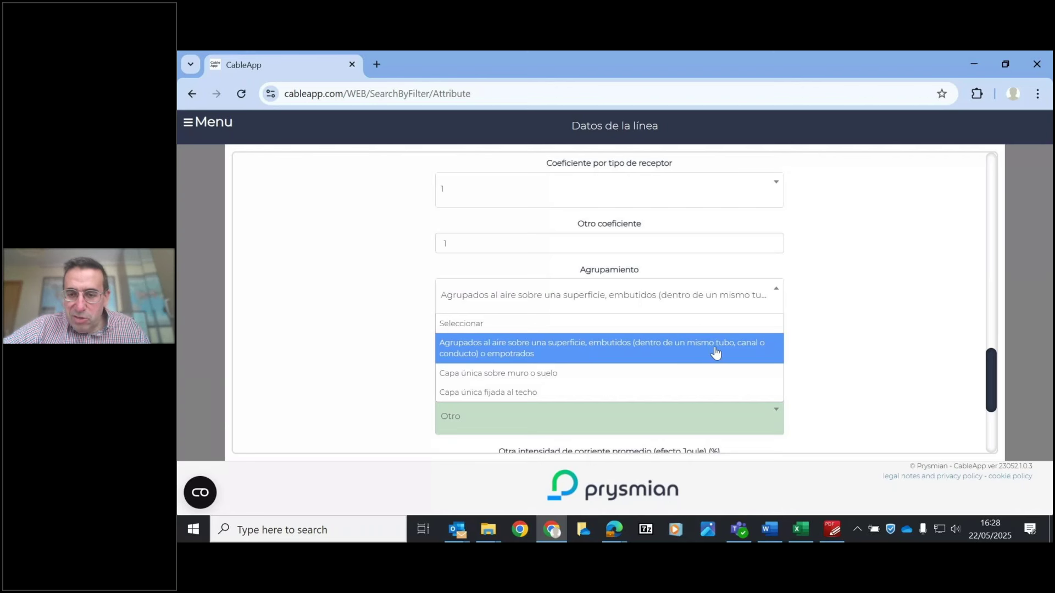
{"action": "left_click", "coordinate": [675, 352]}
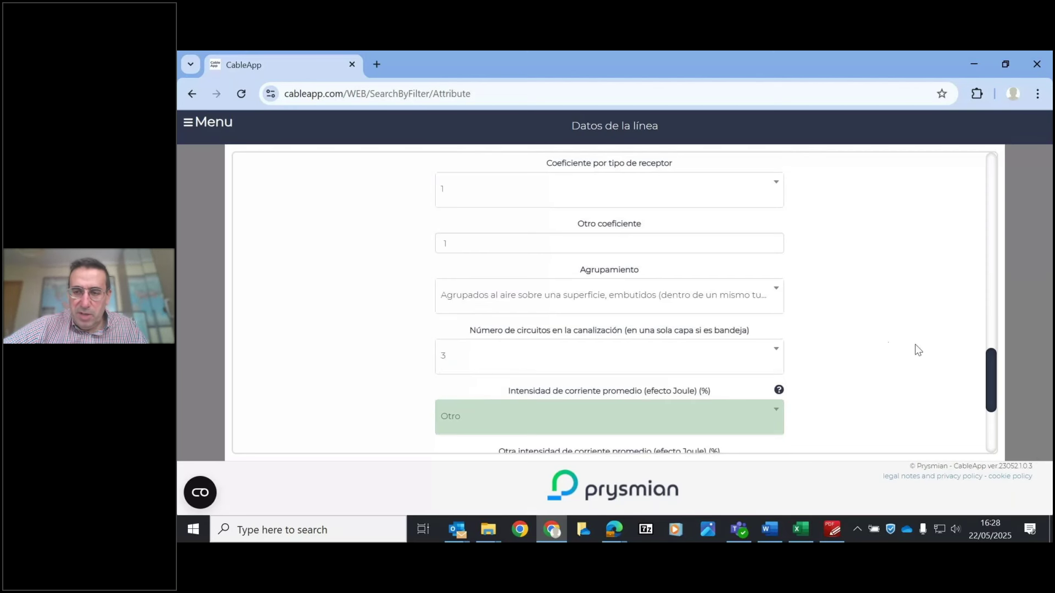
{"action": "left_click_drag", "start_coordinate": [994, 393], "coordinate": [996, 434]}
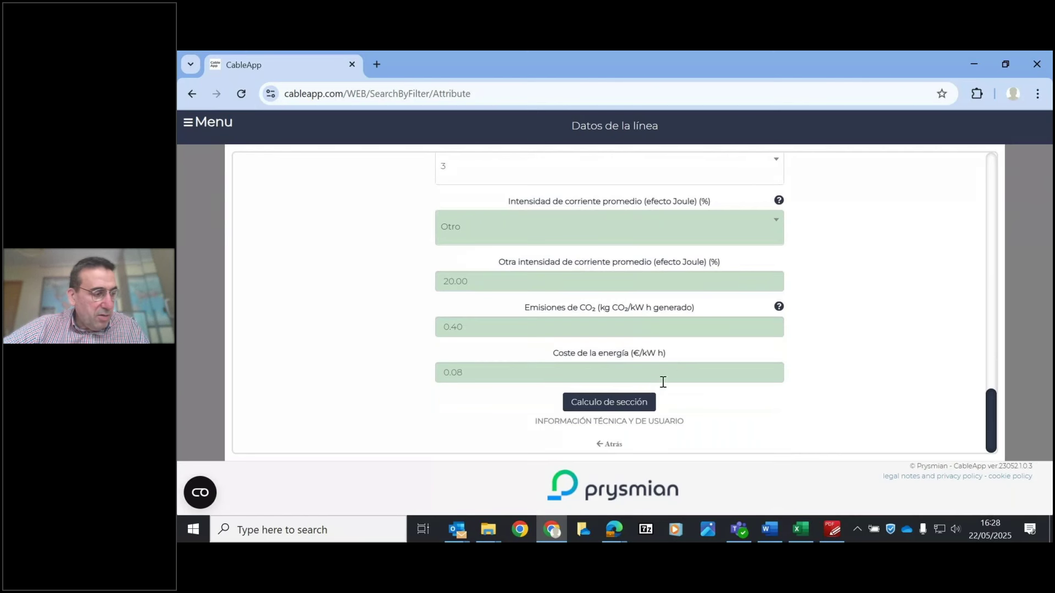
{"action": "left_click", "coordinate": [622, 398]}
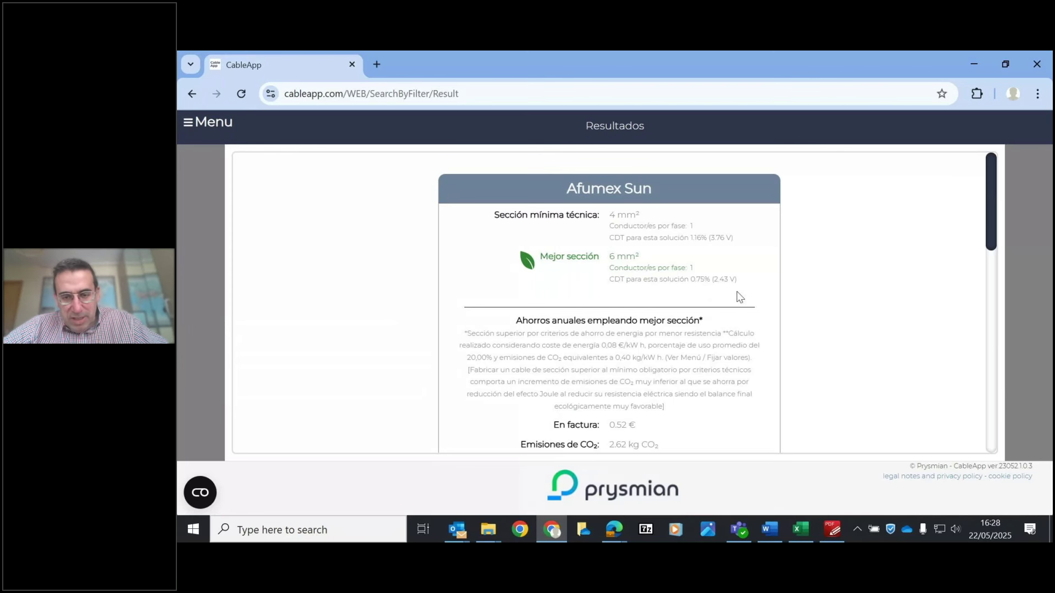
- Scroll through the results showing the 6 mm² best section, saving 0.52 € and 2.62 kg CO2
{"action": "left_click_drag", "start_coordinate": [987, 211], "coordinate": [989, 230]}
{"action": "scroll", "coordinate": [680, 359], "scroll_direction": "down", "scroll_amount": 1}
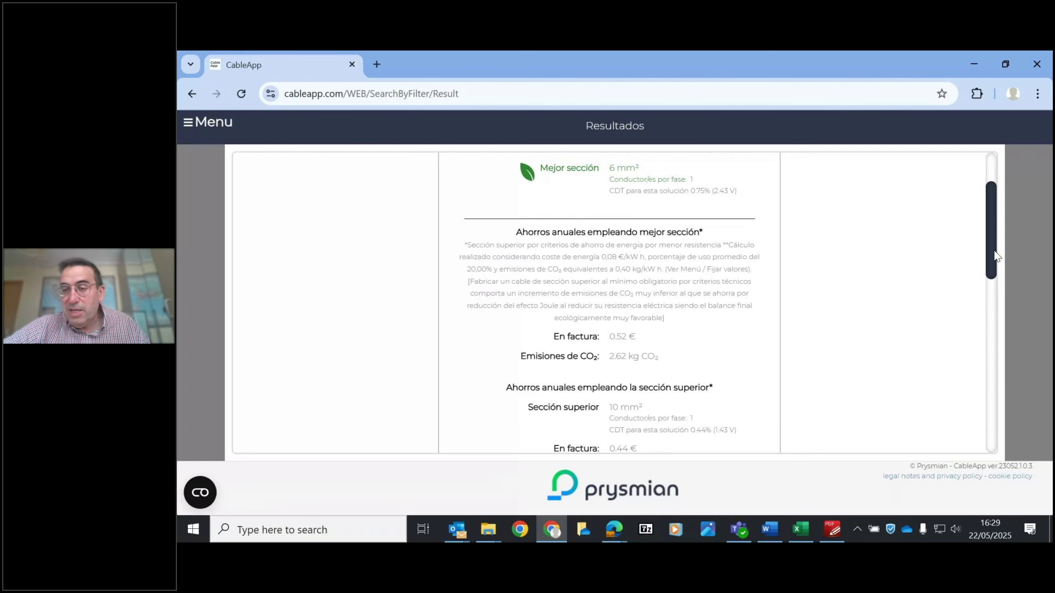
{"action": "scroll", "coordinate": [995, 237], "scroll_direction": "up", "scroll_amount": 1}
{"action": "scroll", "coordinate": [994, 223], "scroll_direction": "up", "scroll_amount": 1}
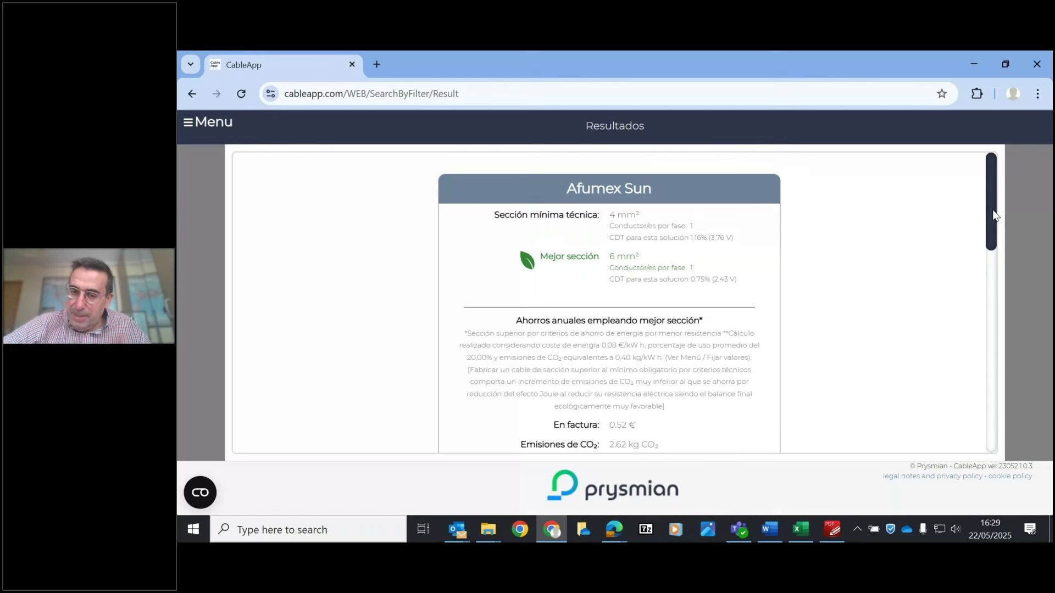
{"action": "scroll", "coordinate": [994, 215], "scroll_direction": "down", "scroll_amount": 1}
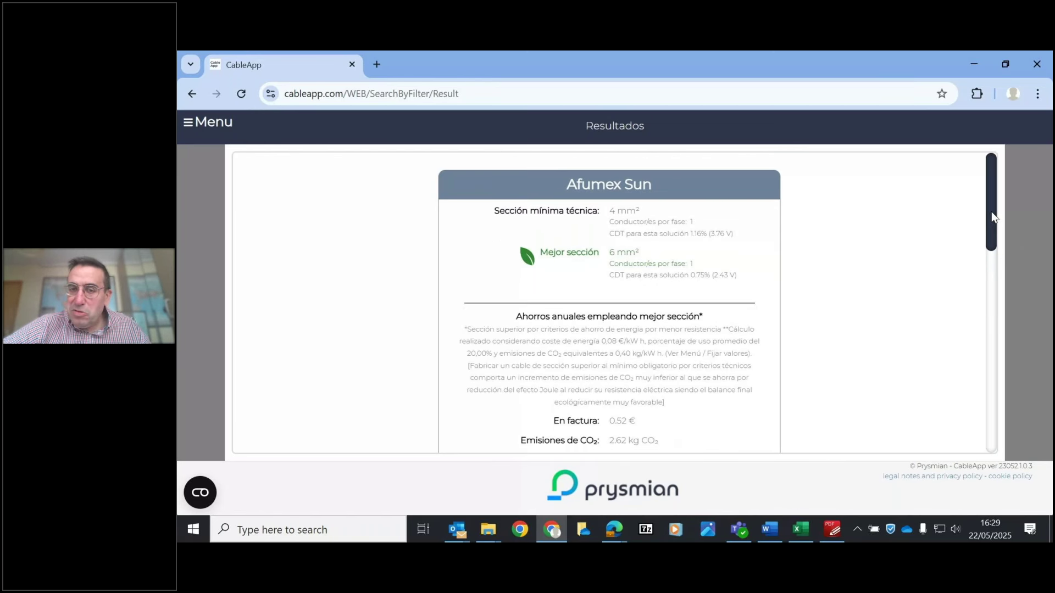
{"action": "scroll", "coordinate": [994, 239], "scroll_direction": "down", "scroll_amount": 1}
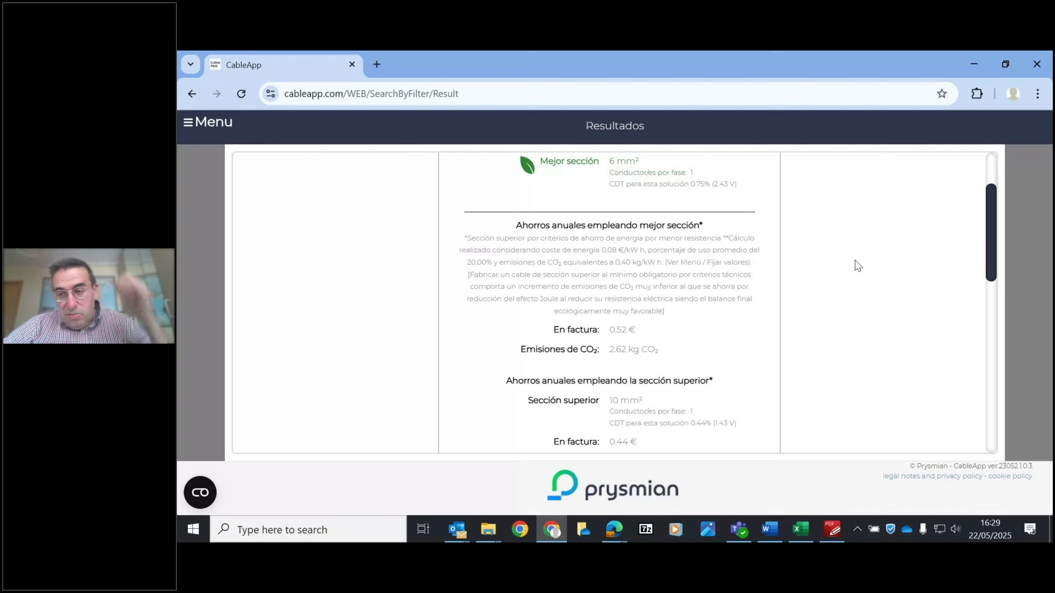
{"action": "left_click_drag", "start_coordinate": [988, 234], "coordinate": [991, 226]}
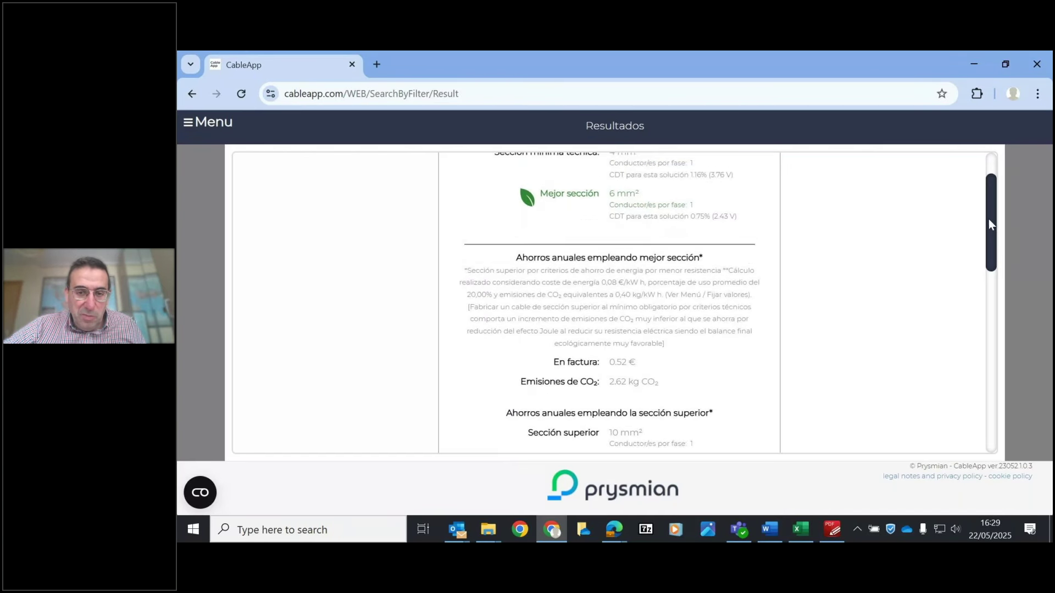
{"action": "scroll", "coordinate": [988, 219], "scroll_direction": "down", "scroll_amount": 3}
{"action": "scroll", "coordinate": [993, 304], "scroll_direction": "down", "scroll_amount": 7}
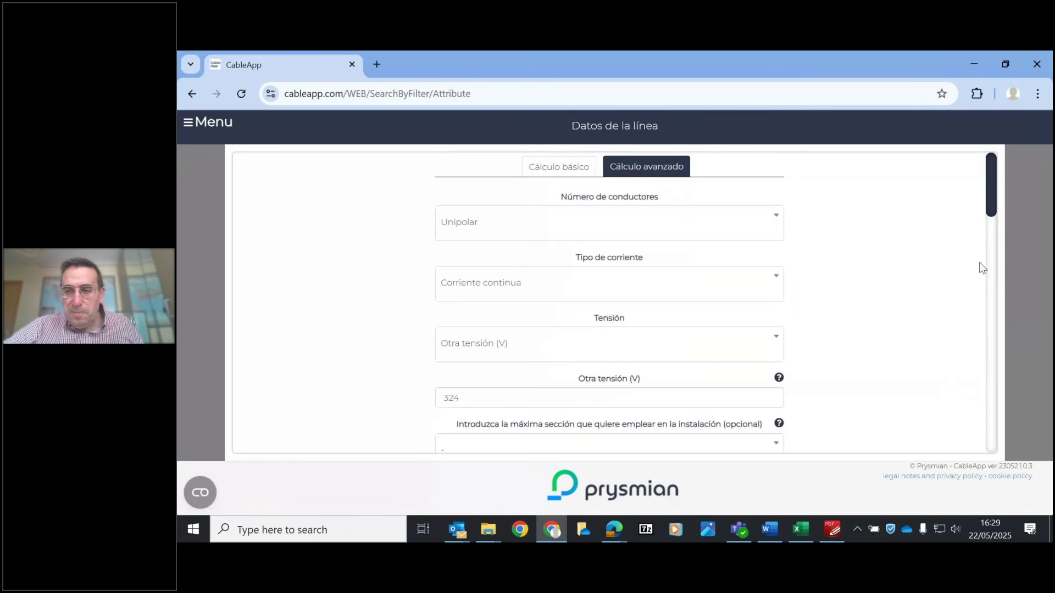
{"action": "left_click_drag", "start_coordinate": [993, 174], "coordinate": [985, 404]}
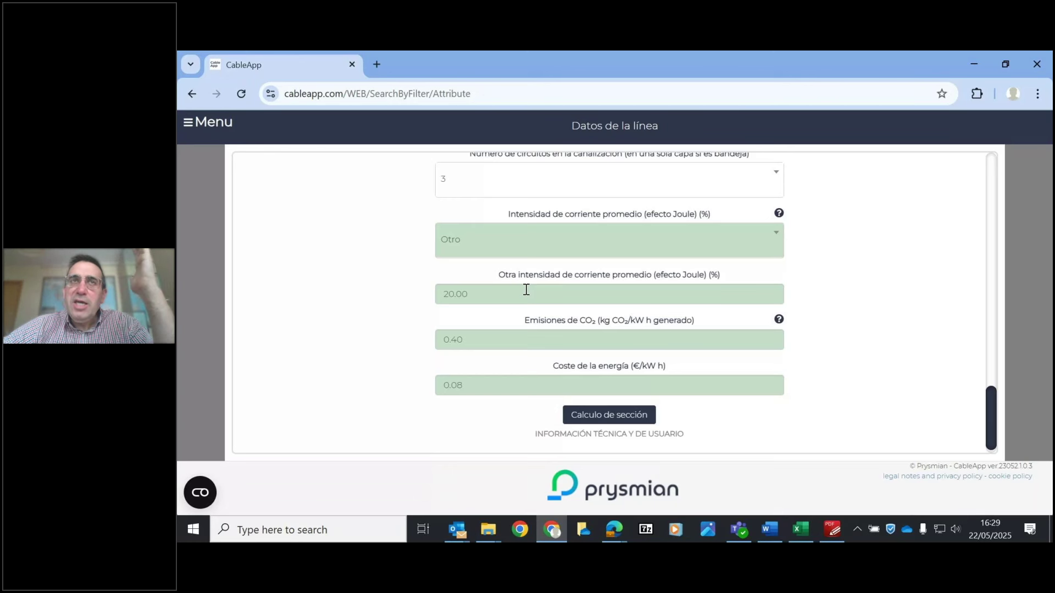
- Change the other average Joule-effect current to 15%
{"action": "left_click", "coordinate": [458, 297]}
{"action": "key", "text": "BackSpace"}
{"action": "type", "text": "1"}
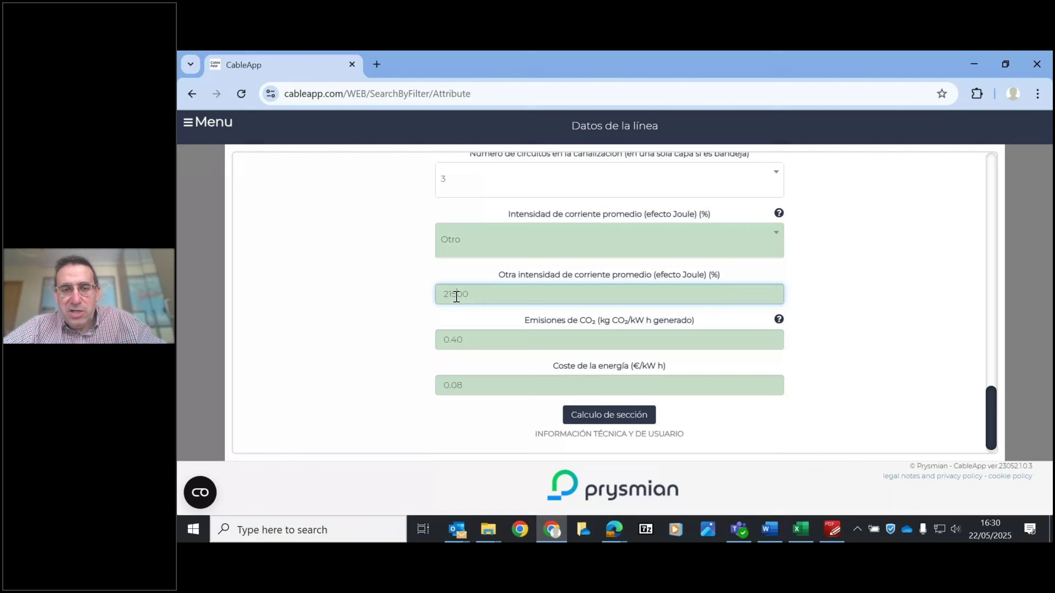
{"action": "key", "text": "BackSpace"}
{"action": "key", "text": "BackSpace"}
{"action": "type", "text": "15"}
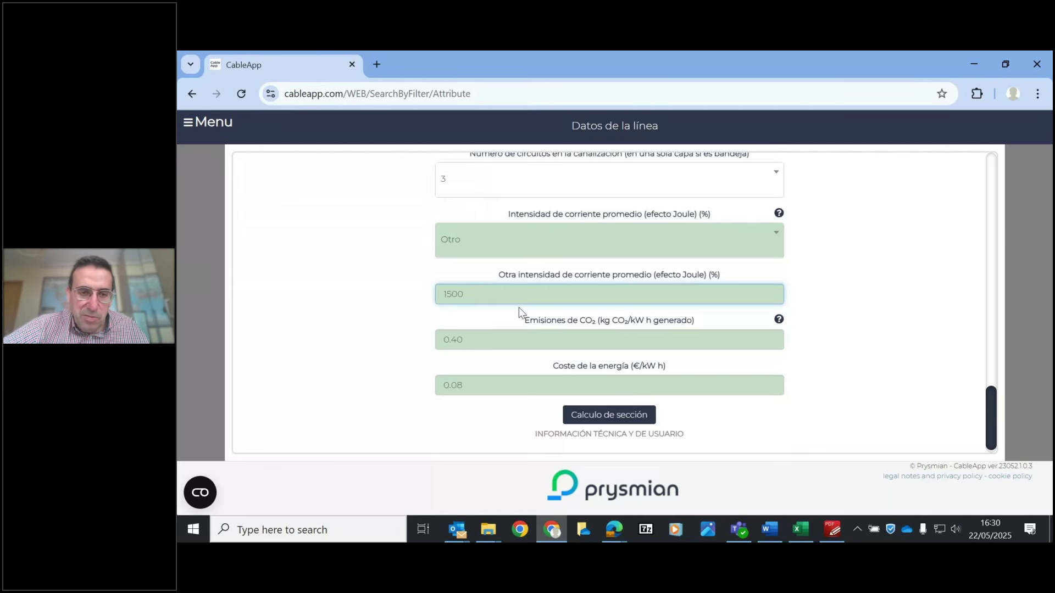
{"action": "type", "text": "."}
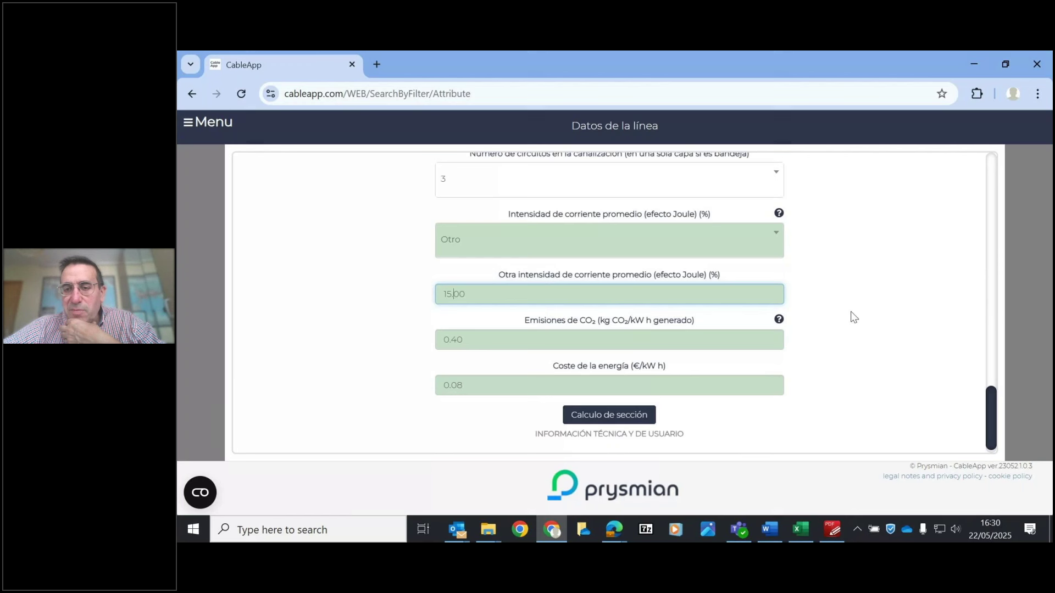
- Set CO2 emissions to 0.20 kg/kWh and energy cost to 0.09 €/kWh
{"action": "left_click", "coordinate": [491, 341]}
{"action": "key", "text": "BackSpace"}
{"action": "key", "text": "BackSpace"}
{"action": "type", "text": "20"}
{"action": "left_click", "coordinate": [851, 359]}
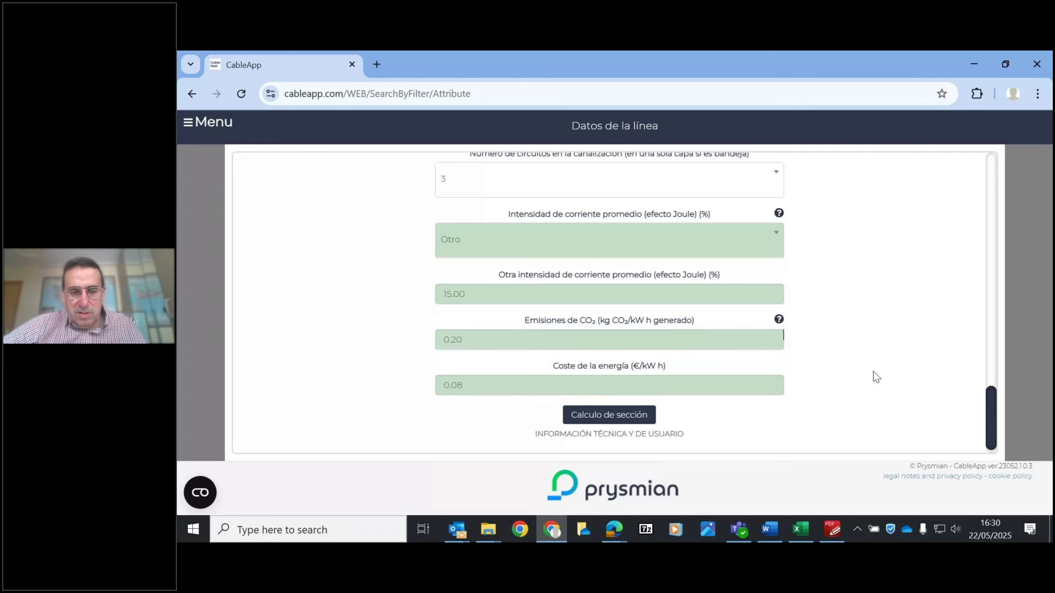
{"action": "left_click", "coordinate": [478, 387]}
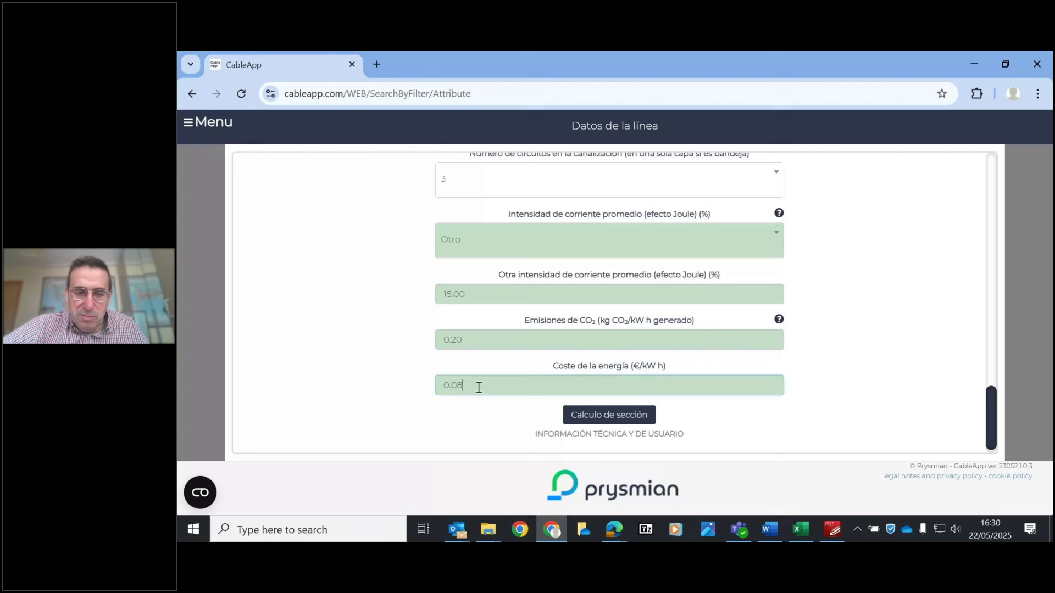
{"action": "key", "text": "BackSpace"}
{"action": "type", "text": "9"}
{"action": "left_click", "coordinate": [757, 361]}
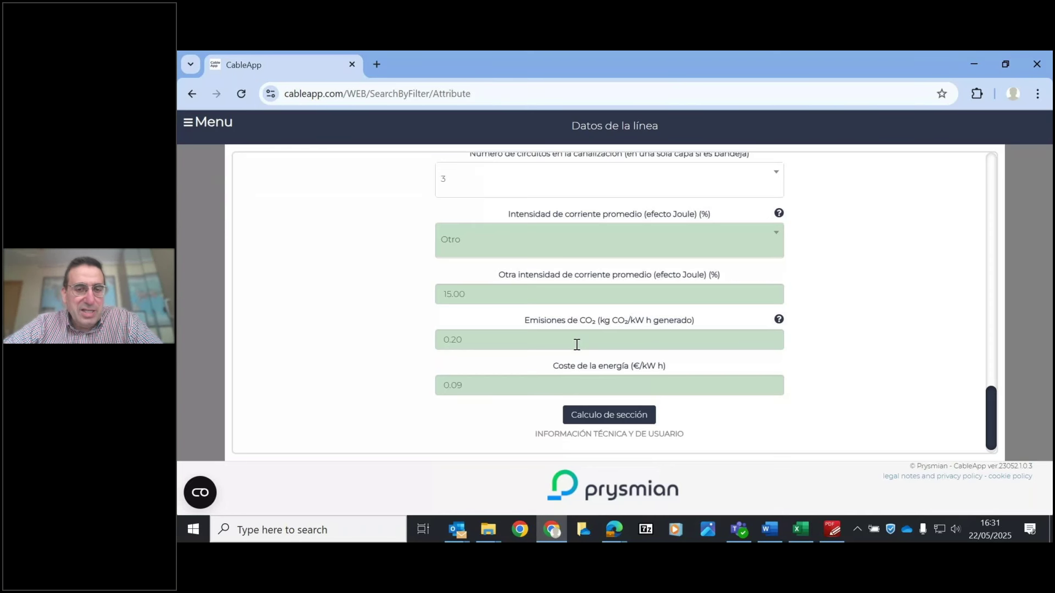
- Recalculate and review the 6 mm² best section with yearly savings of 0.33 € and 0.74 kg CO2
{"action": "left_click", "coordinate": [617, 415]}
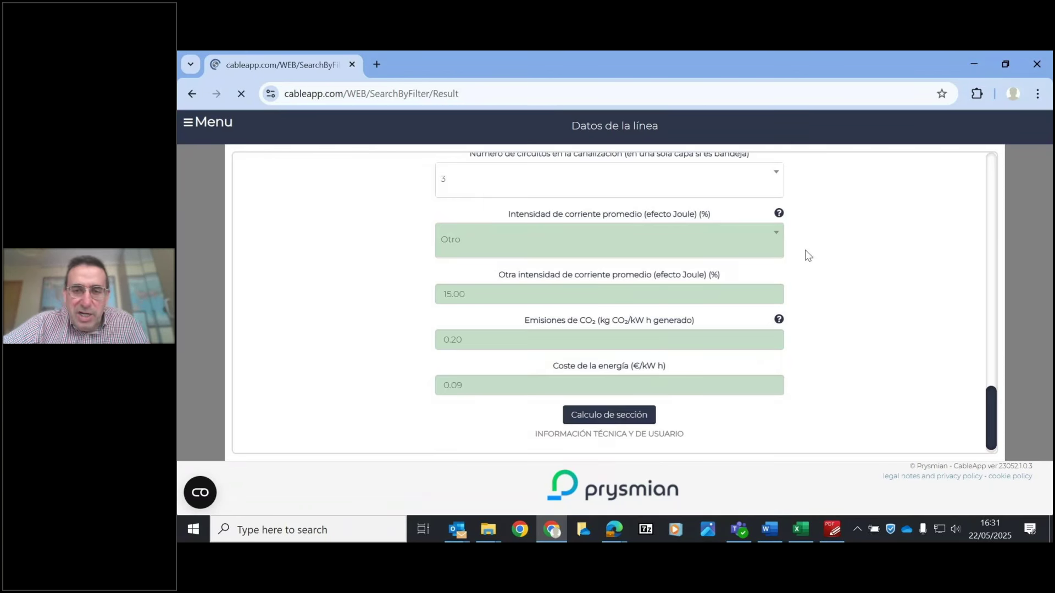
{"action": "left_click_drag", "start_coordinate": [995, 197], "coordinate": [995, 217]}
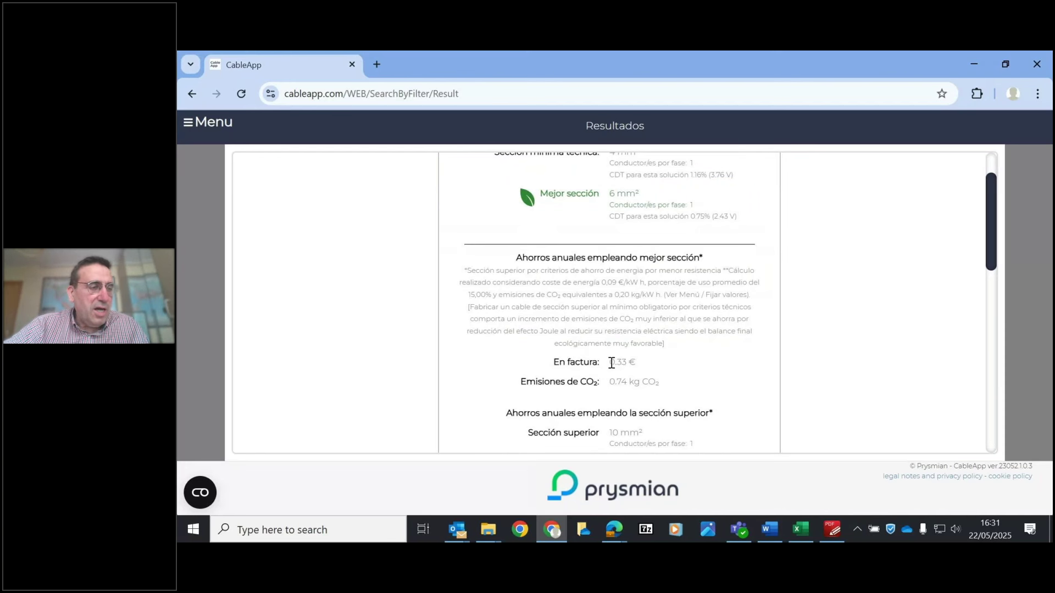
{"action": "left_click_drag", "start_coordinate": [611, 363], "coordinate": [637, 364]}
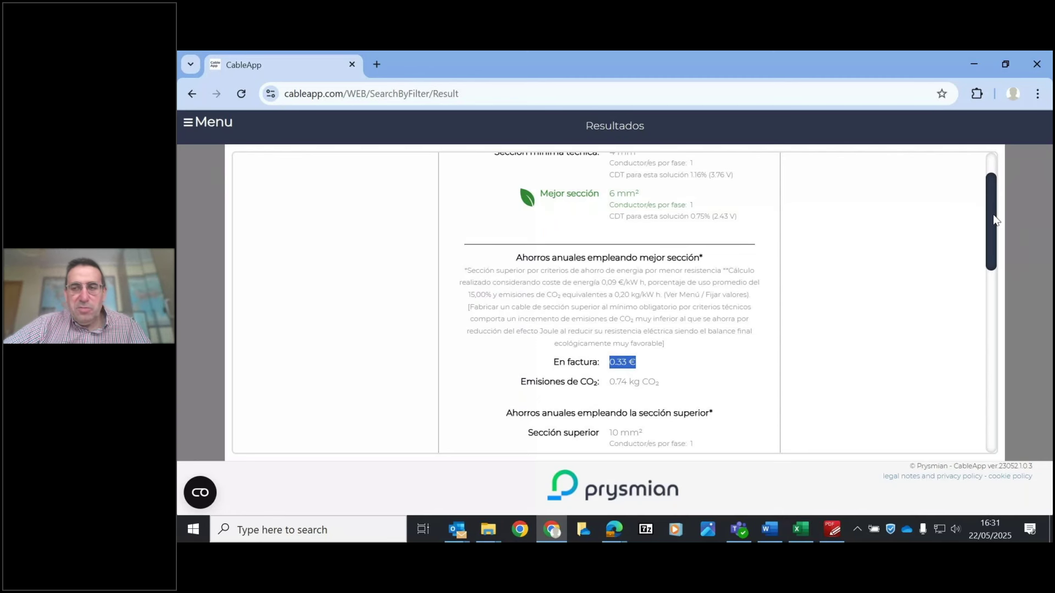
{"action": "left_click_drag", "start_coordinate": [992, 223], "coordinate": [1023, 311]}
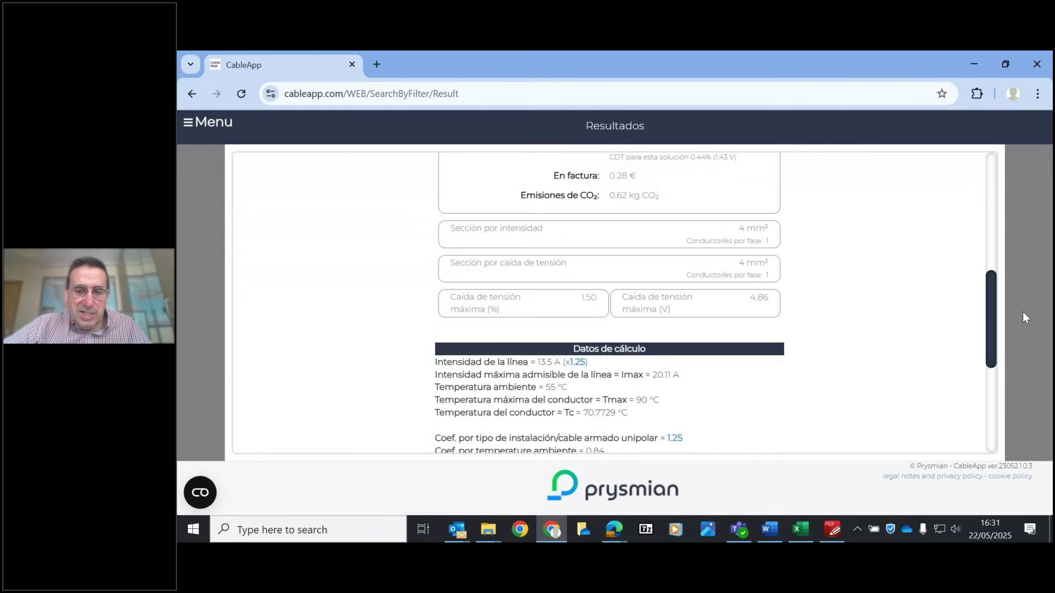
{"action": "scroll", "coordinate": [820, 231], "scroll_direction": "up", "scroll_amount": 10}
{"action": "left_click_drag", "start_coordinate": [994, 231], "coordinate": [1001, 274]}
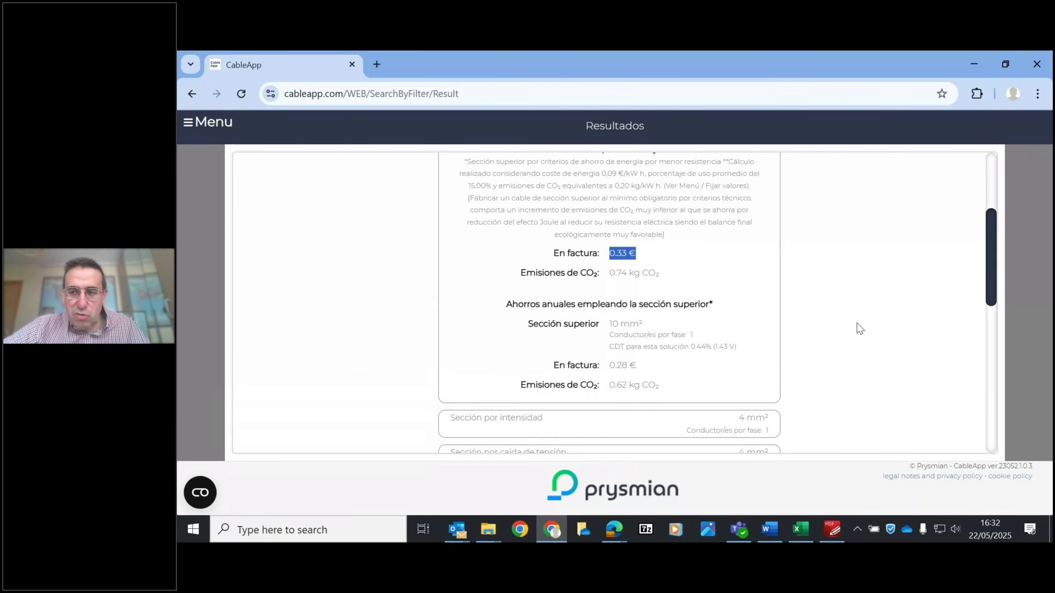
{"action": "left_click_drag", "start_coordinate": [987, 280], "coordinate": [991, 212]}
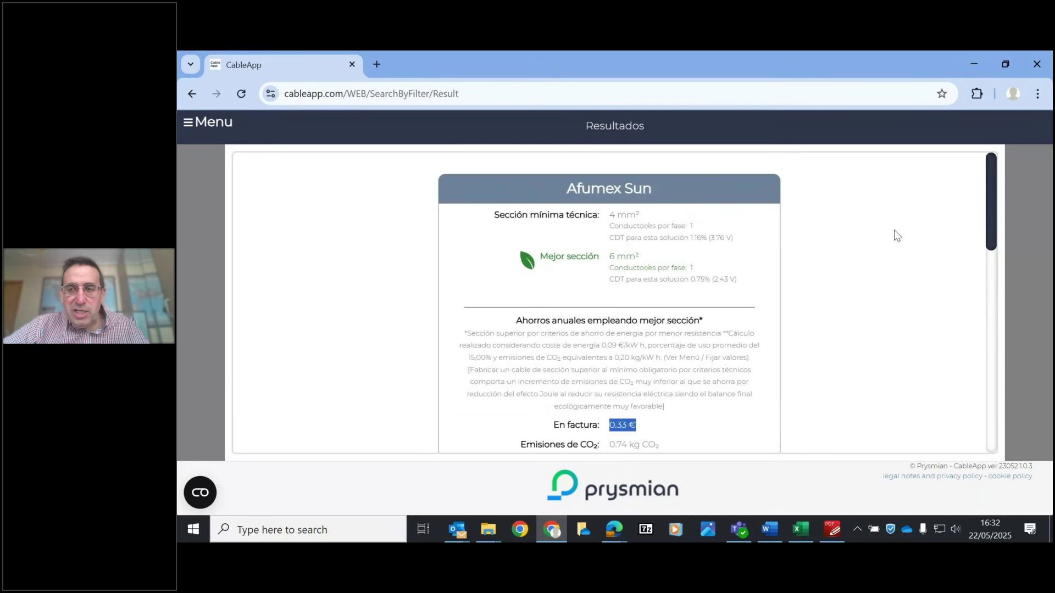
{"action": "left_click_drag", "start_coordinate": [992, 203], "coordinate": [1020, 372]}
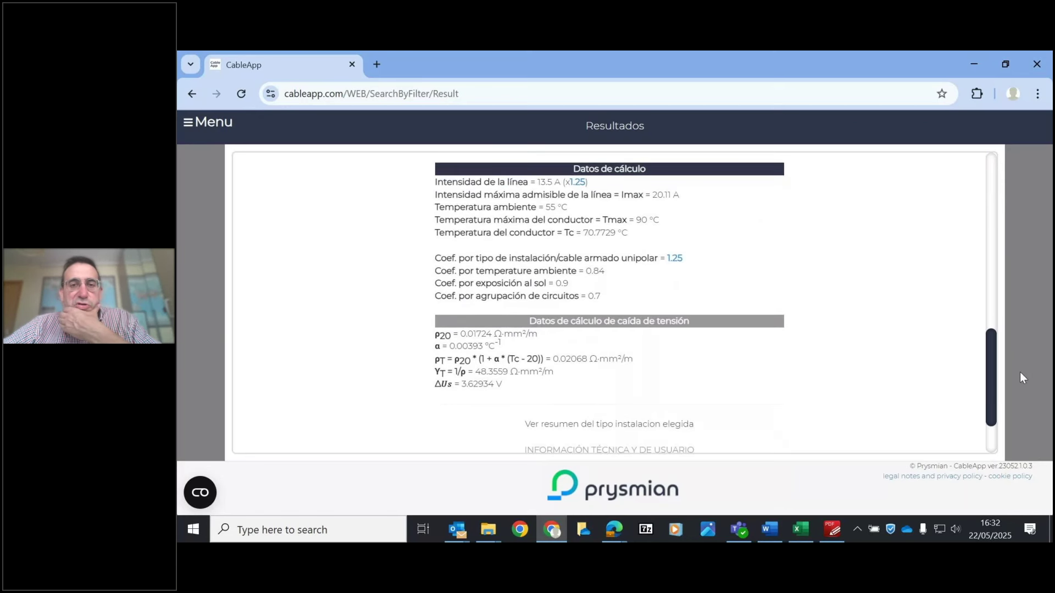
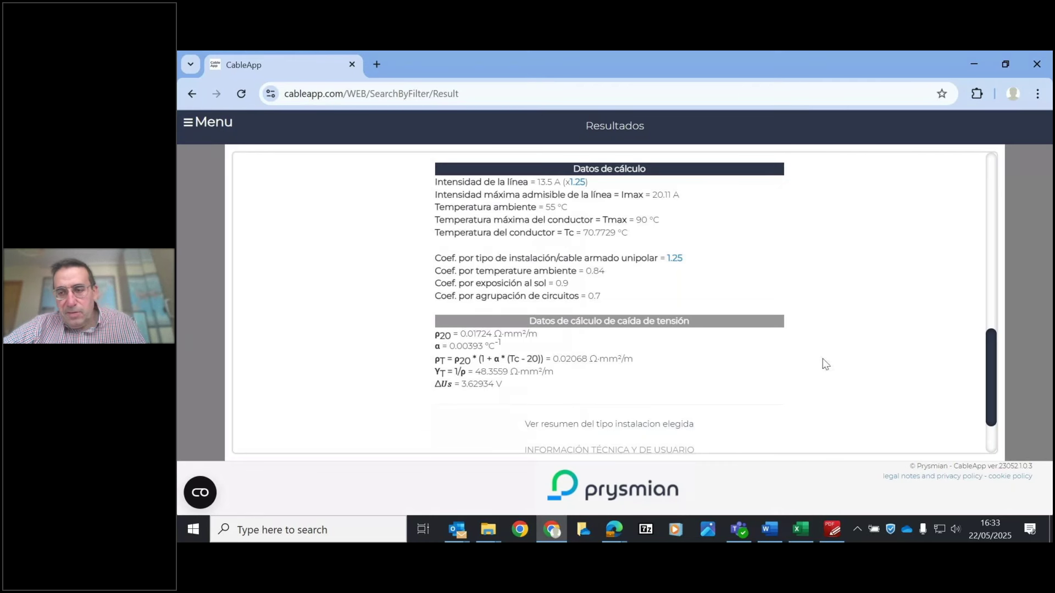
- Scroll to the end of the results to reveal the GUARDAR, FICHA TÉCNICA, INFORME and NUEVO CÁLCULO buttons
{"action": "left_click_drag", "start_coordinate": [995, 369], "coordinate": [993, 428]}
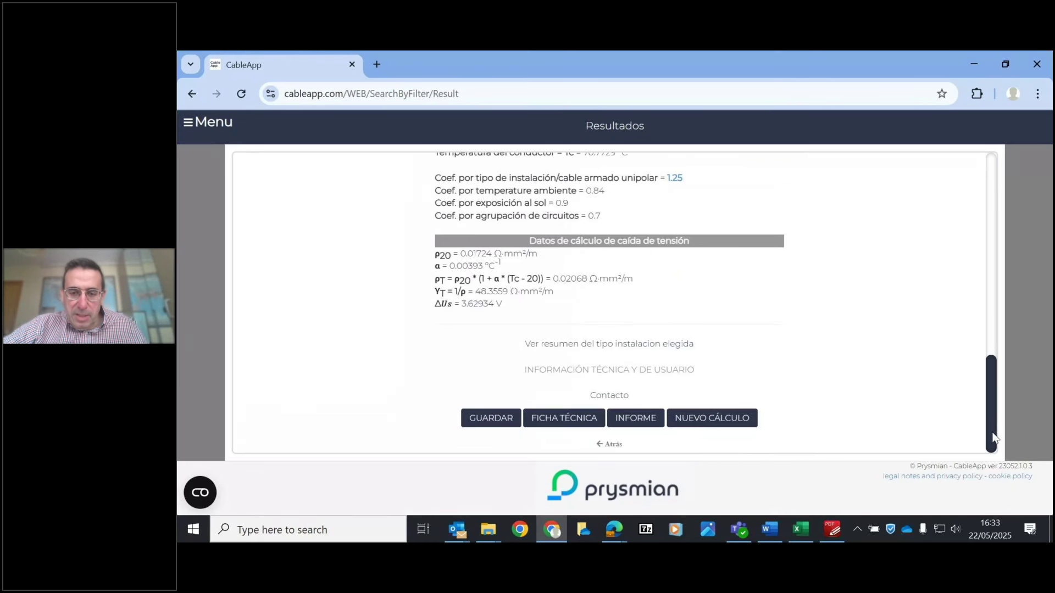
- Generate the i2353.pdf report, read both pages, then go back to the CableApp line data
{"action": "left_click", "coordinate": [639, 419]}
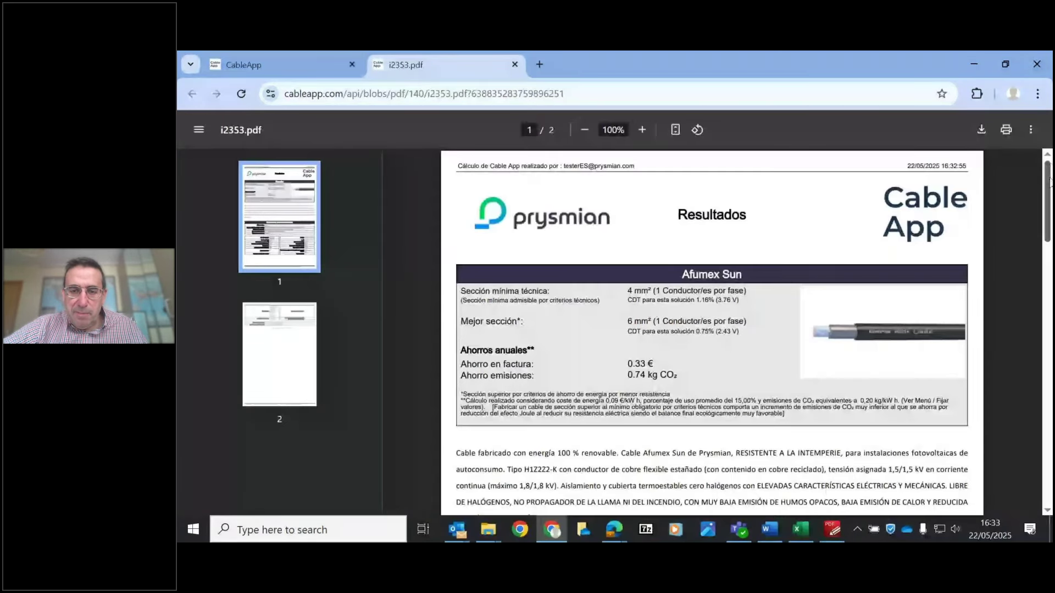
{"action": "scroll", "coordinate": [1050, 181], "scroll_direction": "down", "scroll_amount": 1}
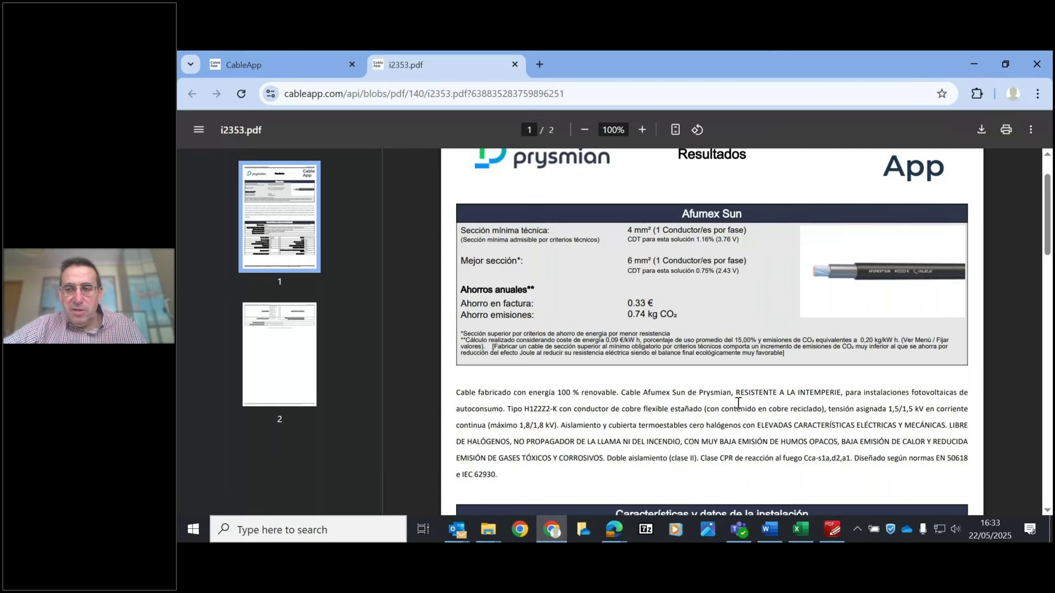
{"action": "scroll", "coordinate": [1048, 246], "scroll_direction": "down", "scroll_amount": 1}
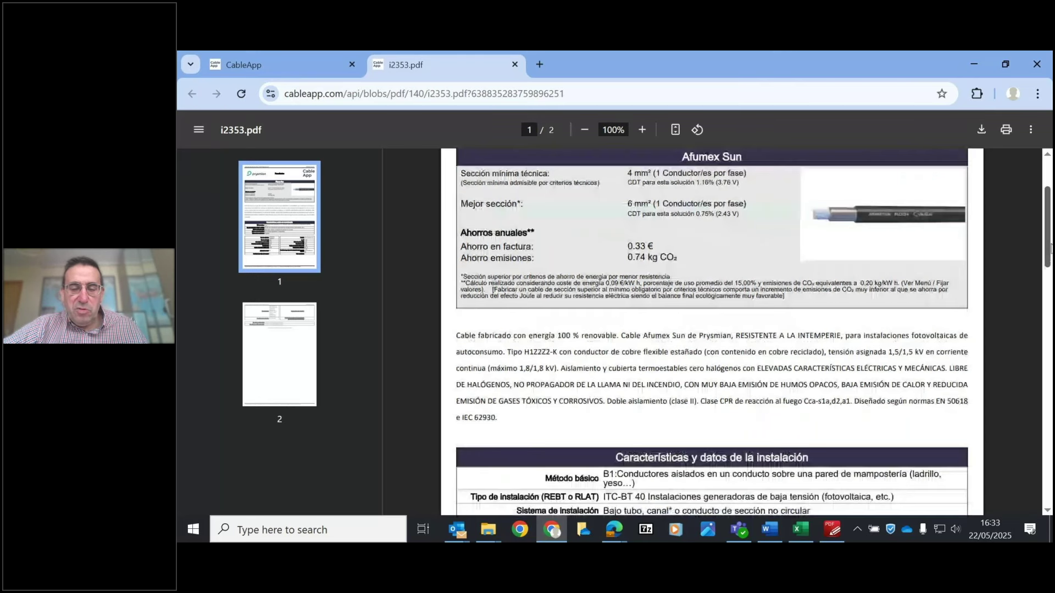
{"action": "scroll", "coordinate": [1049, 247], "scroll_direction": "down", "scroll_amount": 1}
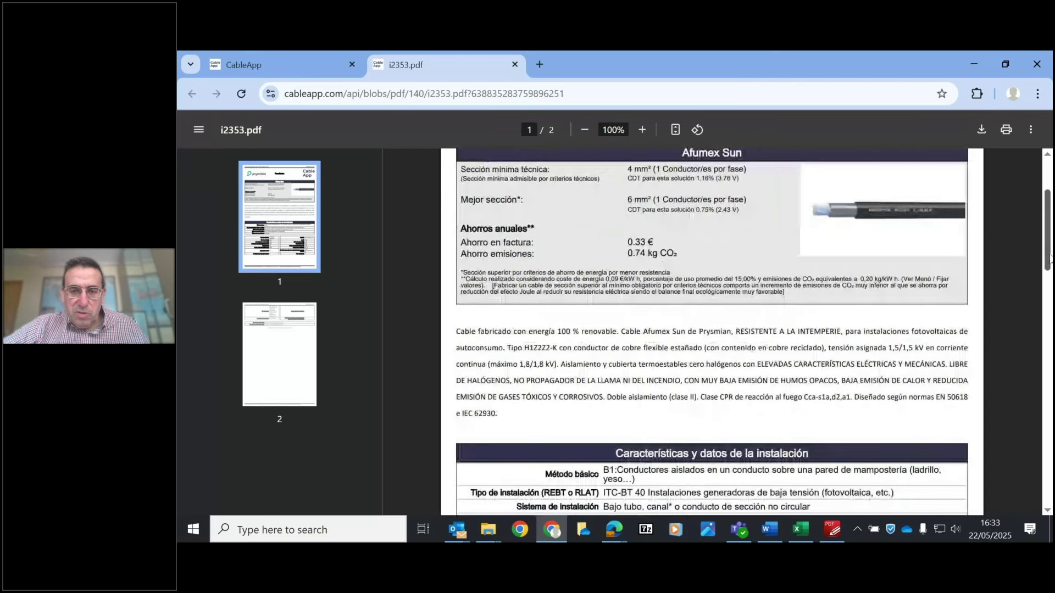
{"action": "left_click_drag", "start_coordinate": [1051, 258], "coordinate": [1051, 313]}
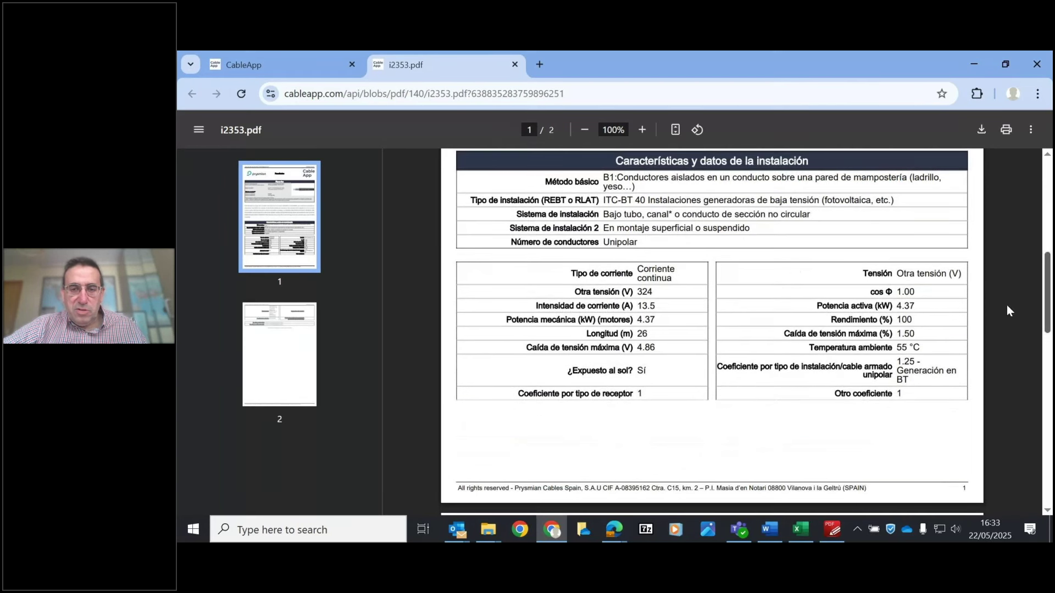
{"action": "scroll", "coordinate": [840, 350], "scroll_direction": "down", "scroll_amount": 10}
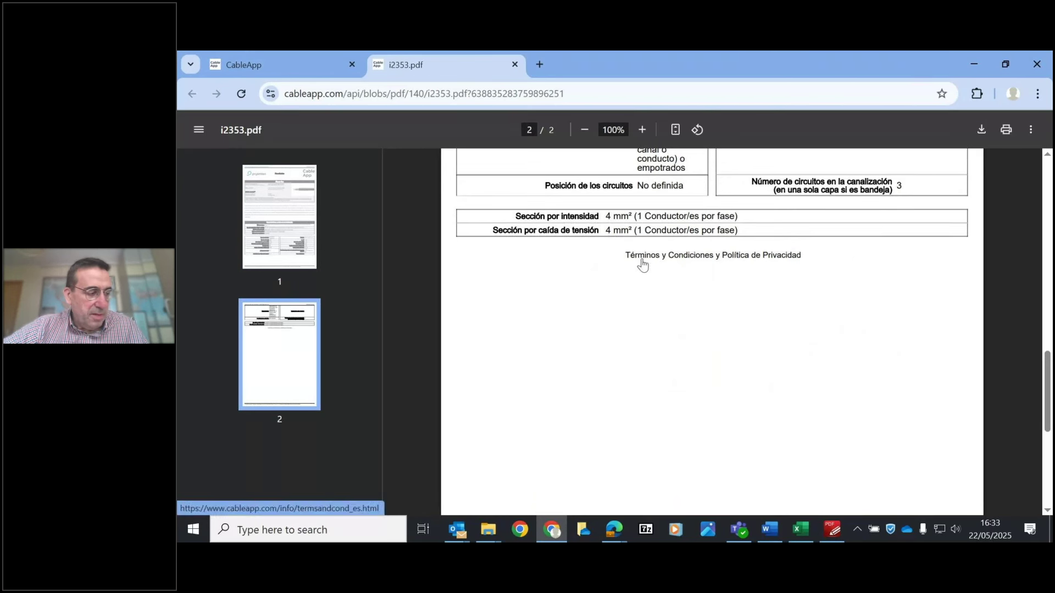
{"action": "left_click_drag", "start_coordinate": [1049, 373], "coordinate": [1048, 215]}
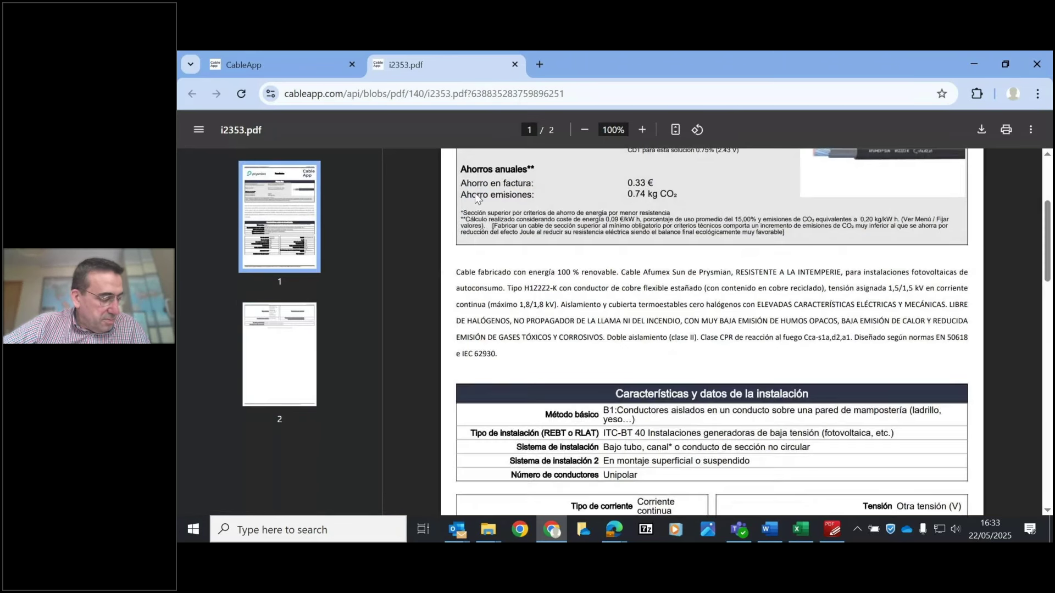
{"action": "left_click", "coordinate": [284, 67]}
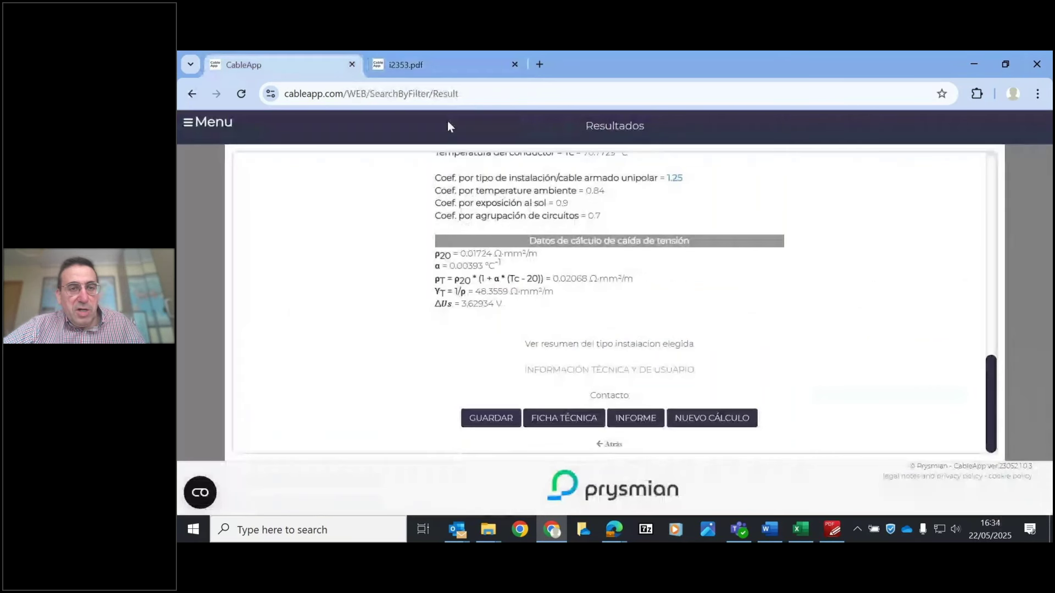
{"action": "left_click", "coordinate": [611, 445]}
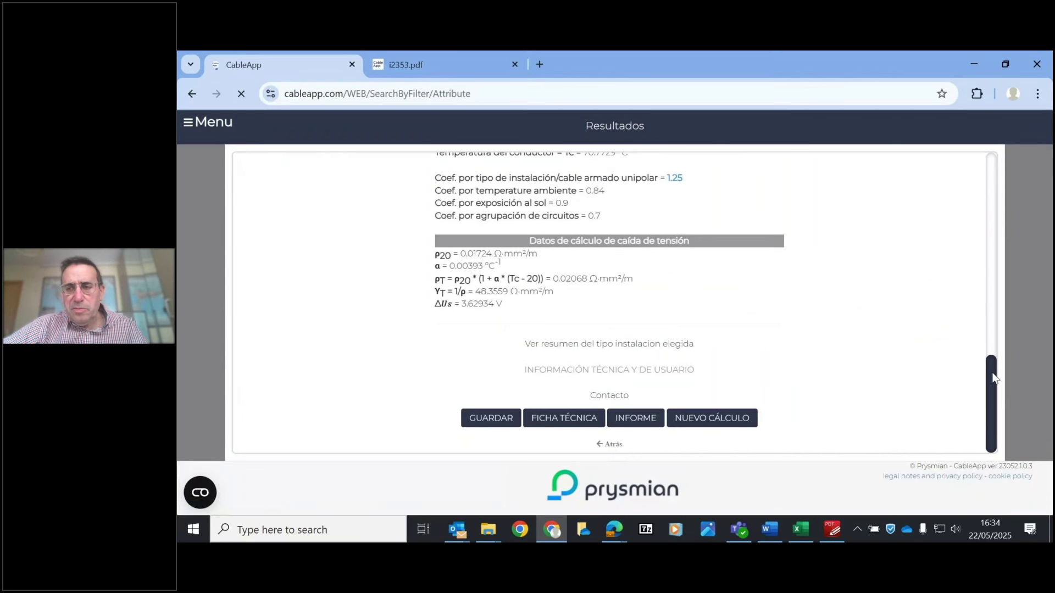
- Enter 0.75 as the Caída de tensión máxima (%) and rerun Calculo de sección
{"action": "left_click_drag", "start_coordinate": [994, 183], "coordinate": [1025, 254]}
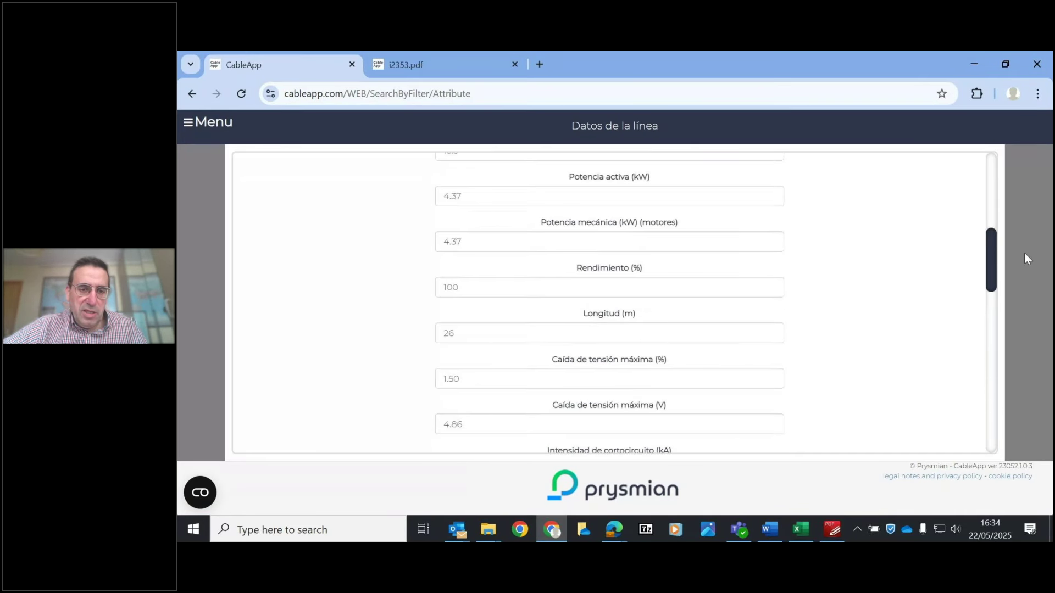
{"action": "left_click", "coordinate": [495, 378]}
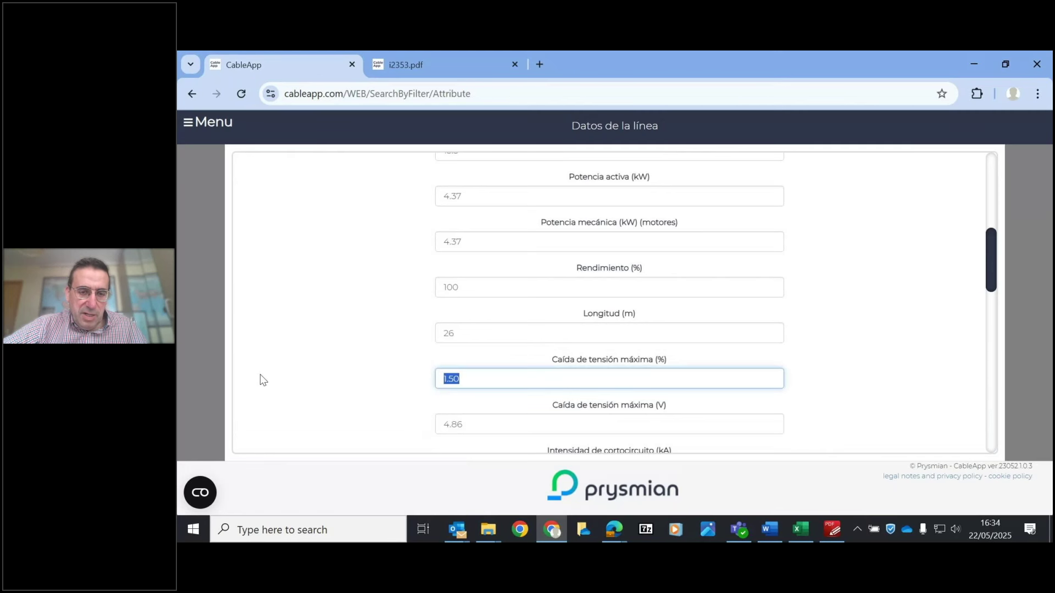
{"action": "type", "text": "0.75"}
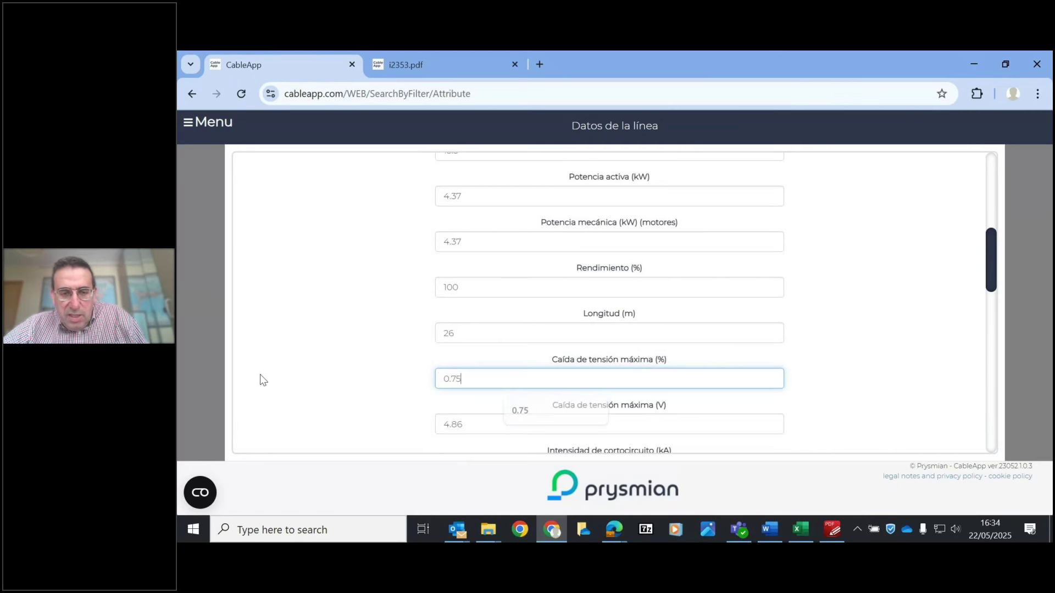
{"action": "left_click", "coordinate": [259, 375]}
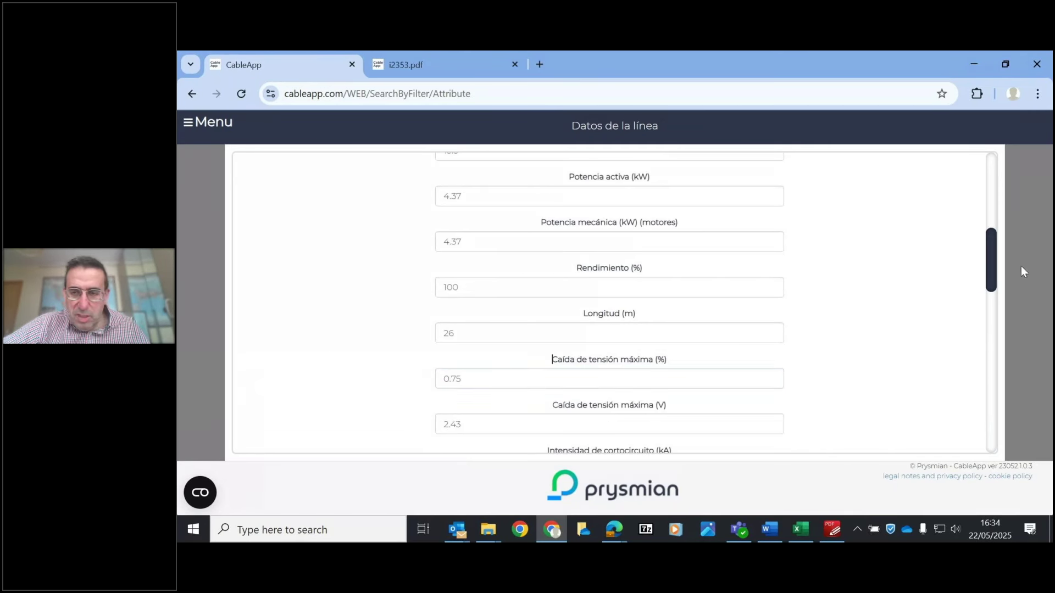
{"action": "left_click_drag", "start_coordinate": [993, 292], "coordinate": [1008, 411]}
{"action": "left_click", "coordinate": [597, 429]}
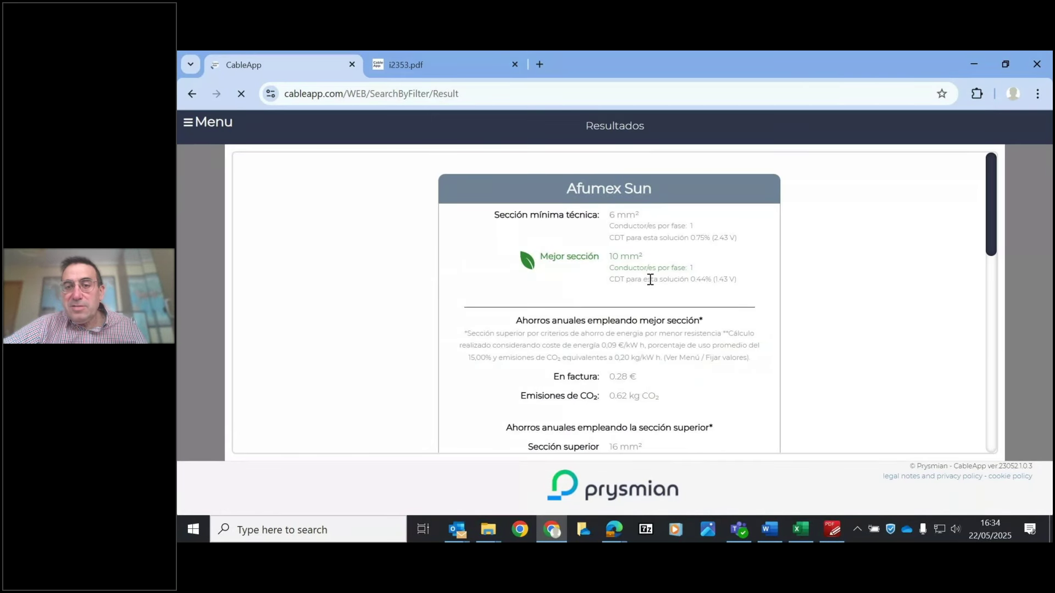
- Review the Afumex Sun results: 6 mm² minimum, 10 mm² best and 16 mm² superior section
{"action": "left_click_drag", "start_coordinate": [997, 205], "coordinate": [999, 213]}
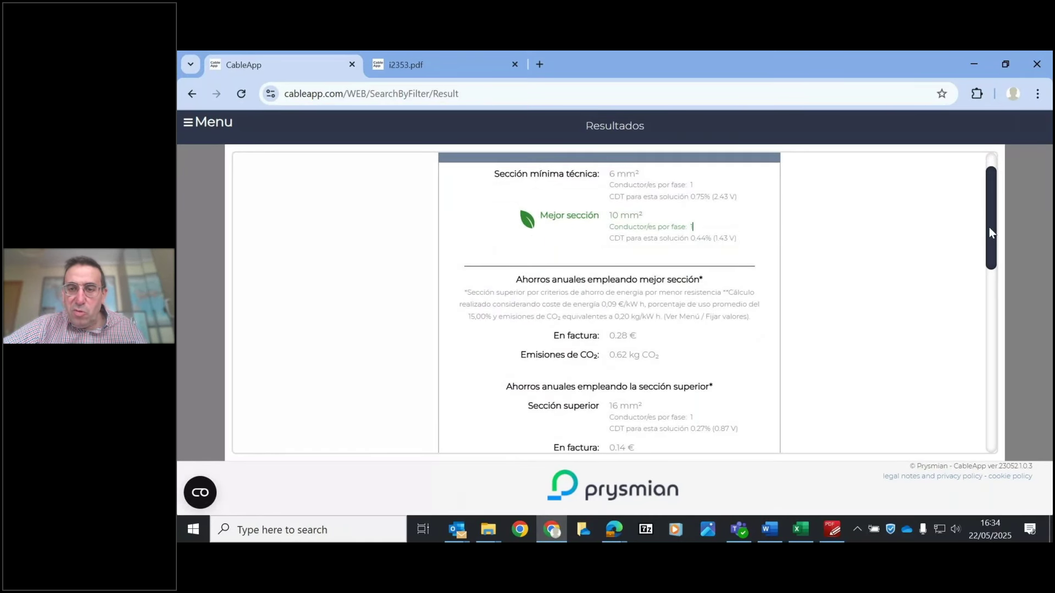
{"action": "scroll", "coordinate": [990, 224], "scroll_direction": "down", "scroll_amount": 2}
{"action": "scroll", "coordinate": [991, 227], "scroll_direction": "down", "scroll_amount": 3}
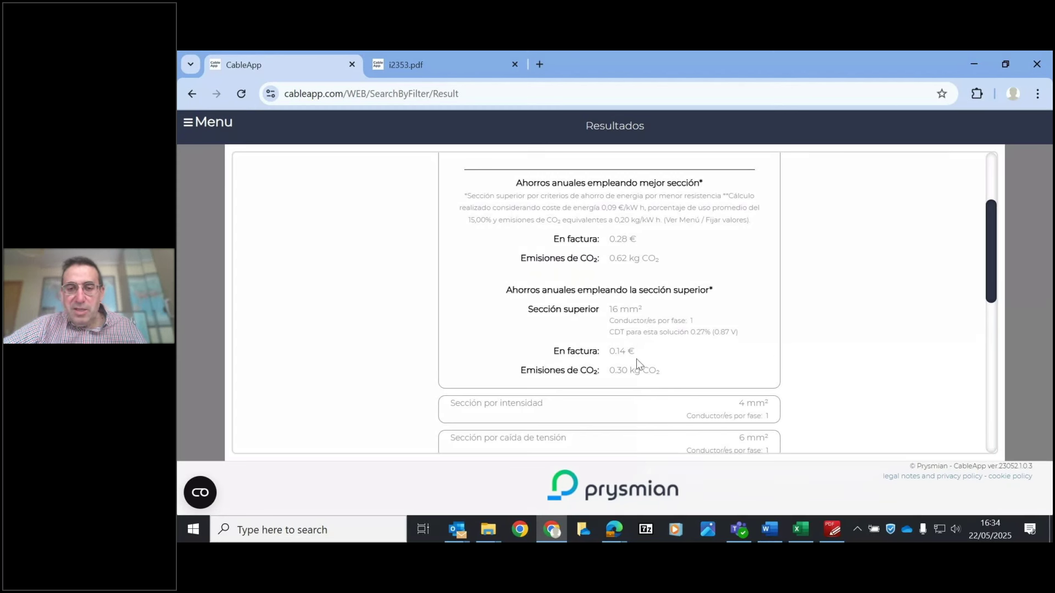
{"action": "left_click_drag", "start_coordinate": [990, 250], "coordinate": [991, 179]}
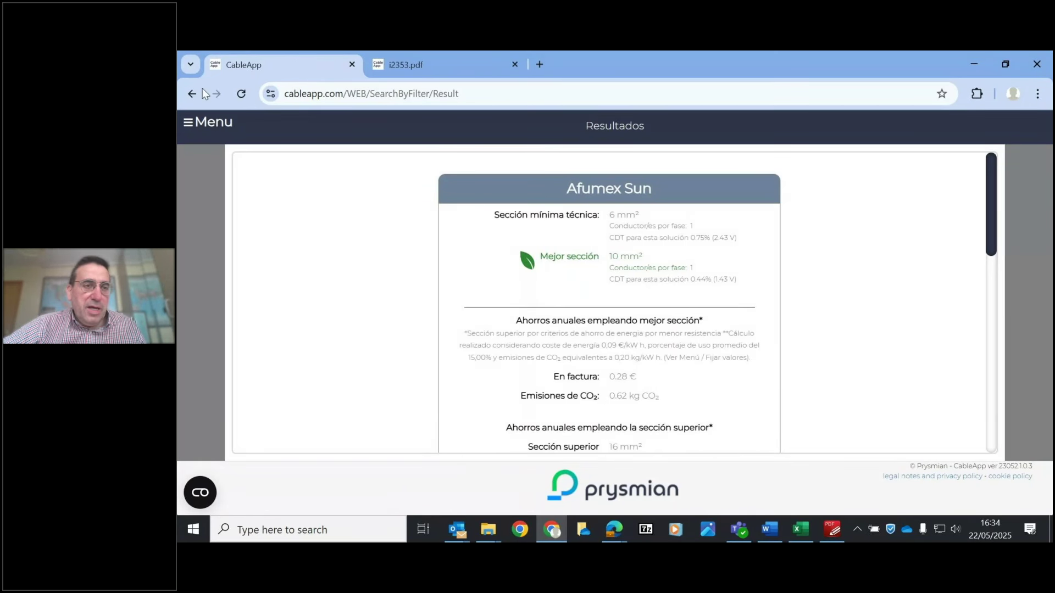
{"action": "left_click", "coordinate": [214, 127]}
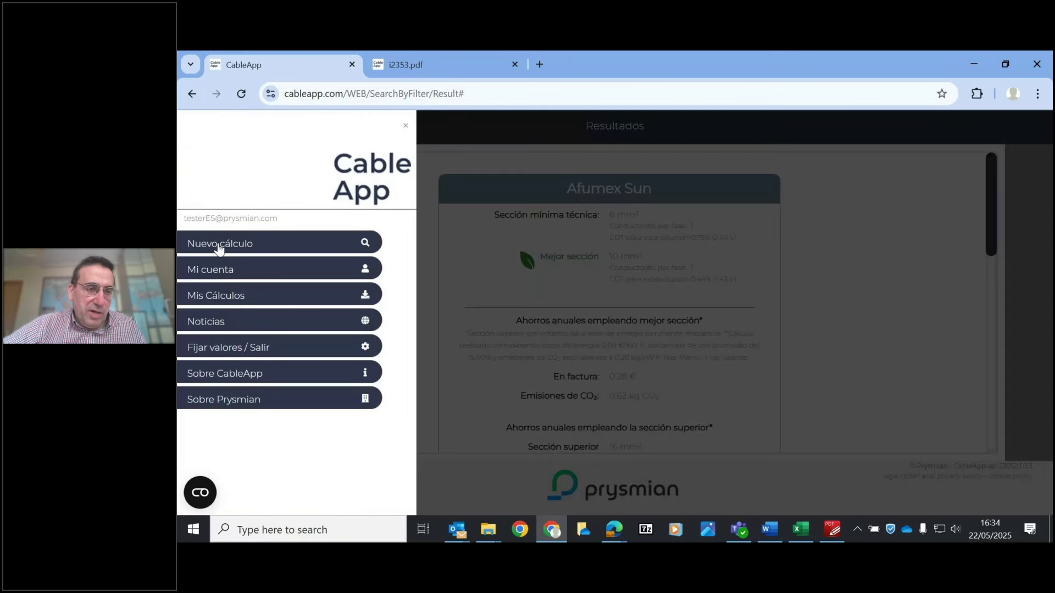
- Start a new calculation using the Por tipo de instalación calculator
{"action": "left_click", "coordinate": [219, 246]}
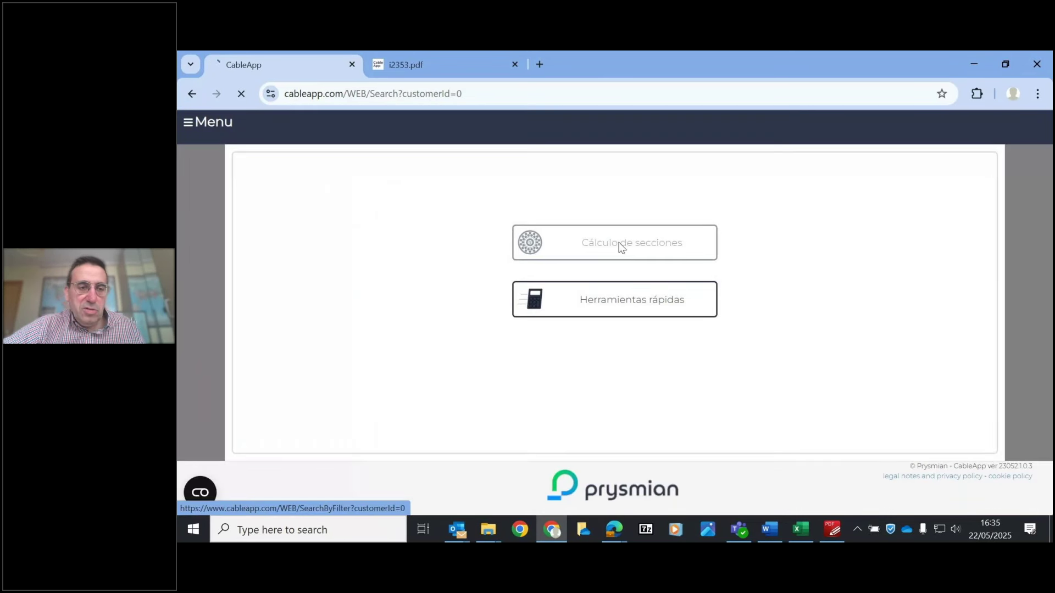
{"action": "left_click", "coordinate": [619, 245]}
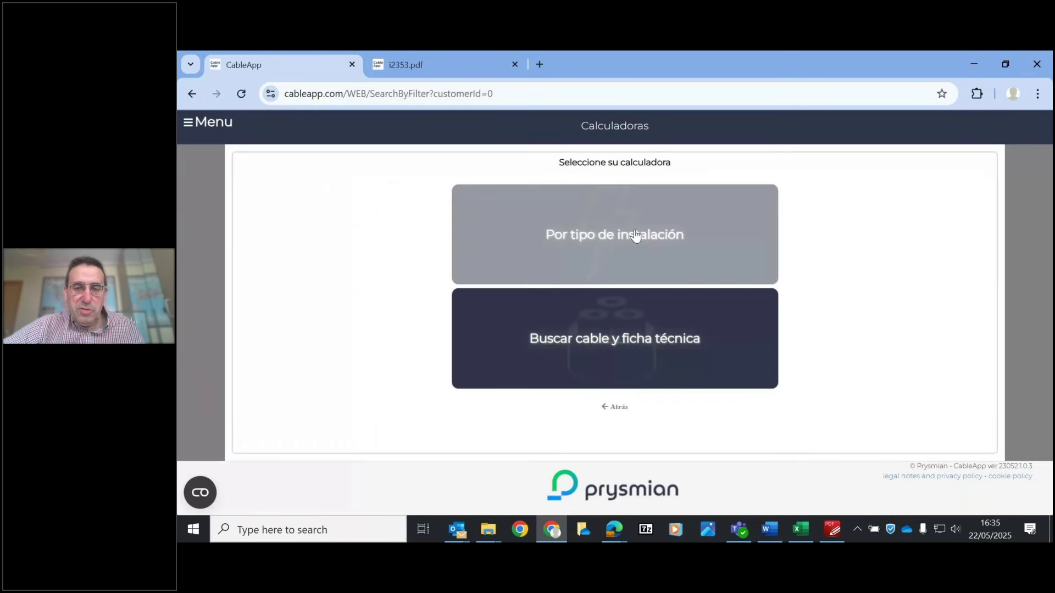
{"action": "left_click", "coordinate": [619, 234]}
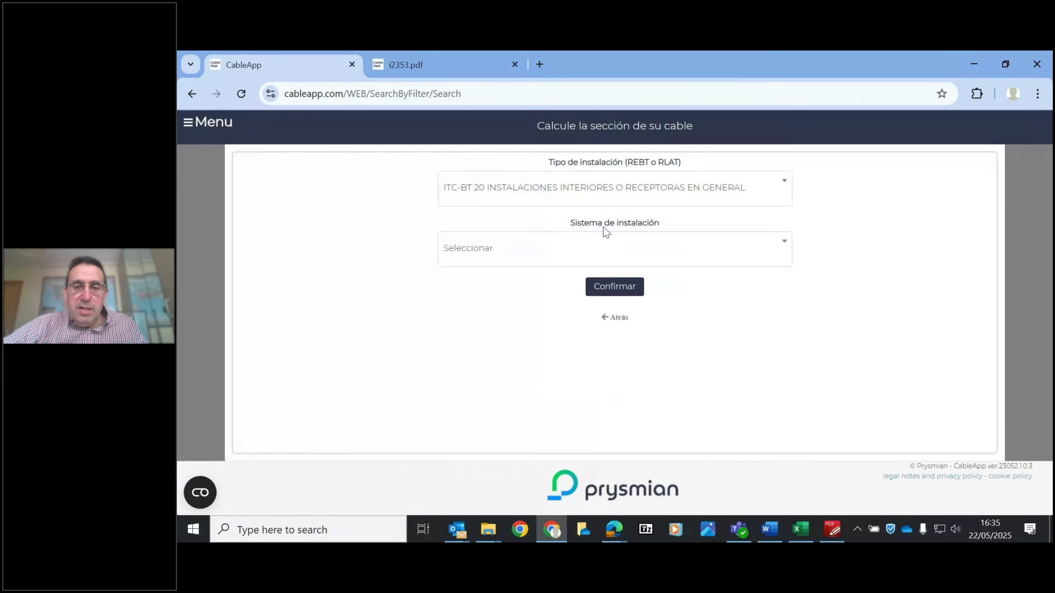
- Set the installation system to Bajo tubo and system 2 to Enterrados, and confirm
{"action": "left_click", "coordinate": [593, 252]}
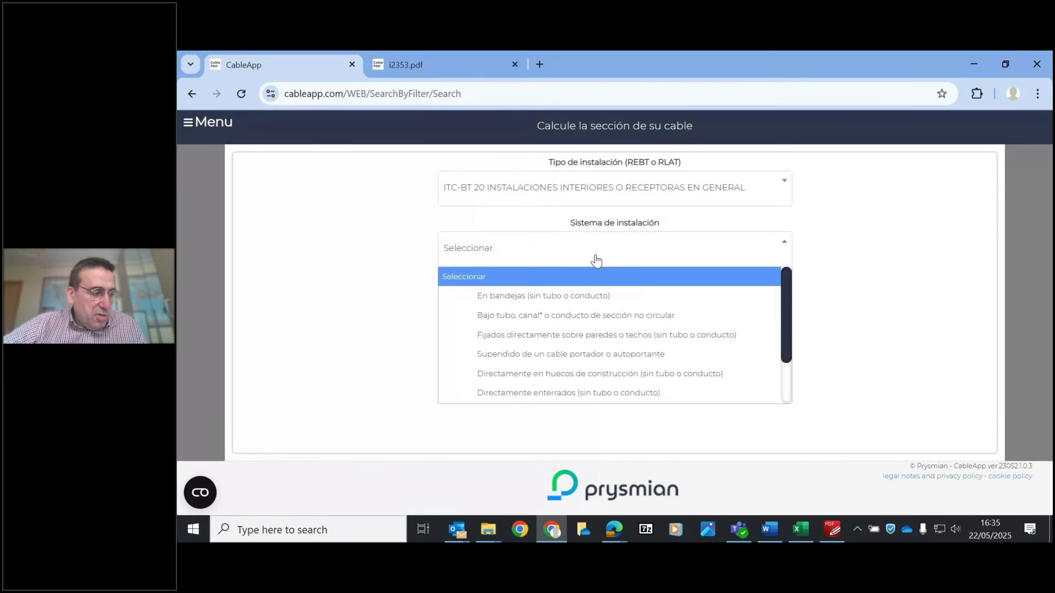
{"action": "left_click", "coordinate": [551, 346]}
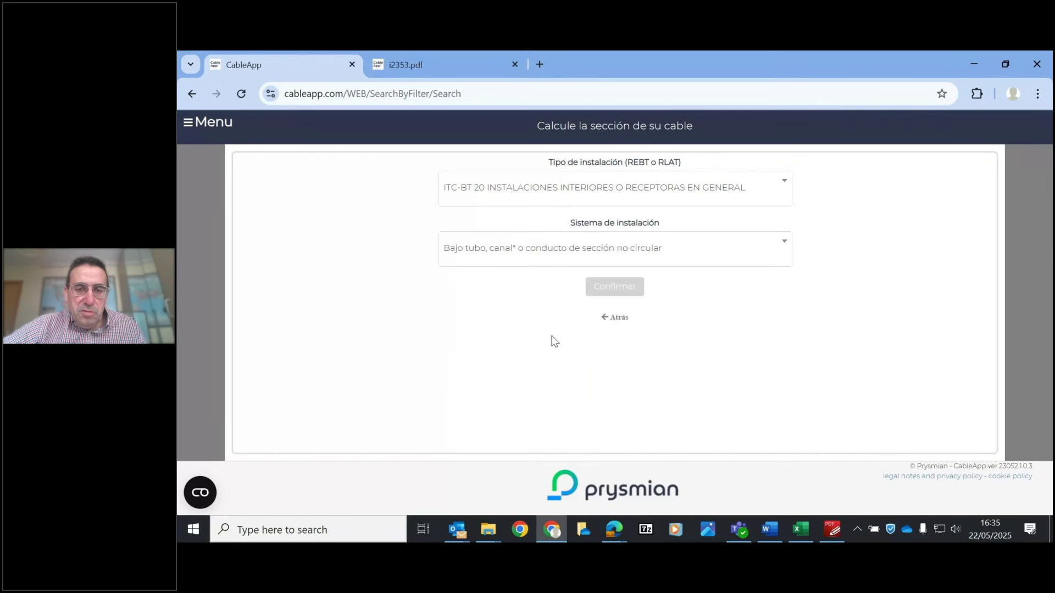
{"action": "left_click", "coordinate": [551, 248]}
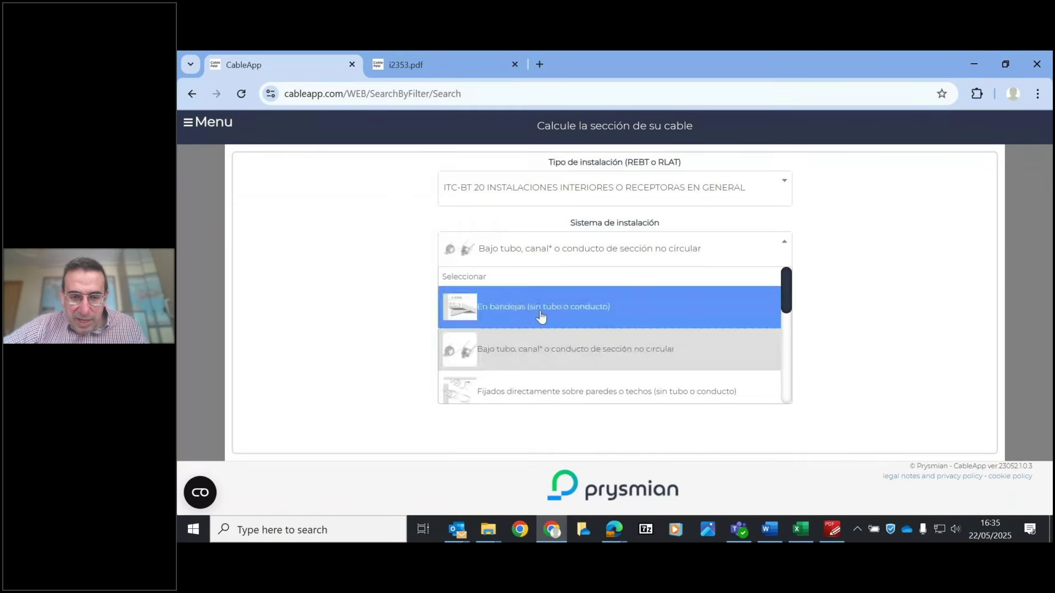
{"action": "left_click_drag", "start_coordinate": [783, 294], "coordinate": [798, 394]}
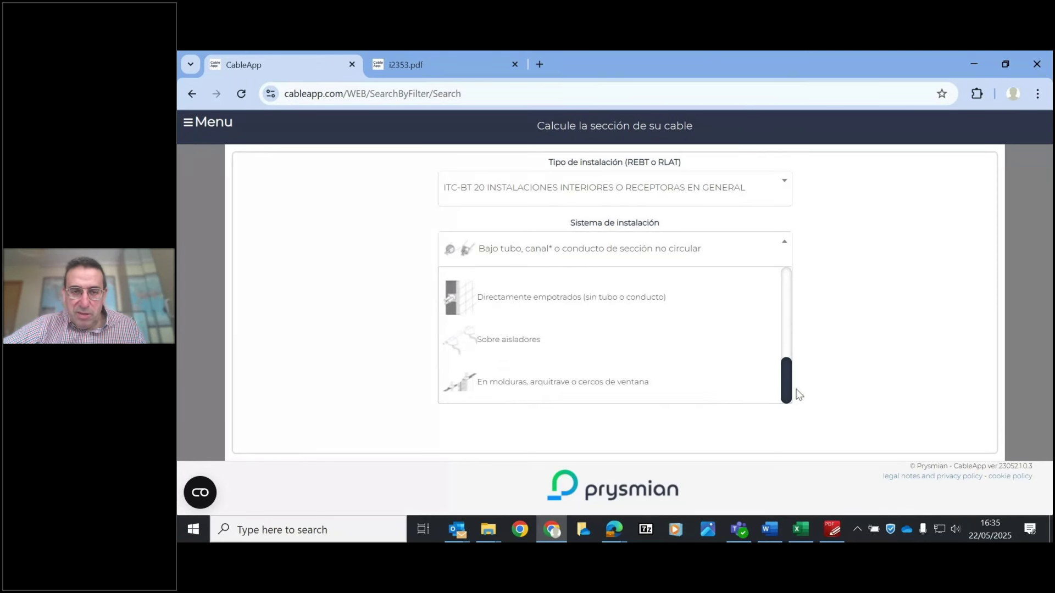
{"action": "scroll", "coordinate": [546, 344], "scroll_direction": "up", "scroll_amount": 5}
{"action": "left_click", "coordinate": [540, 346]}
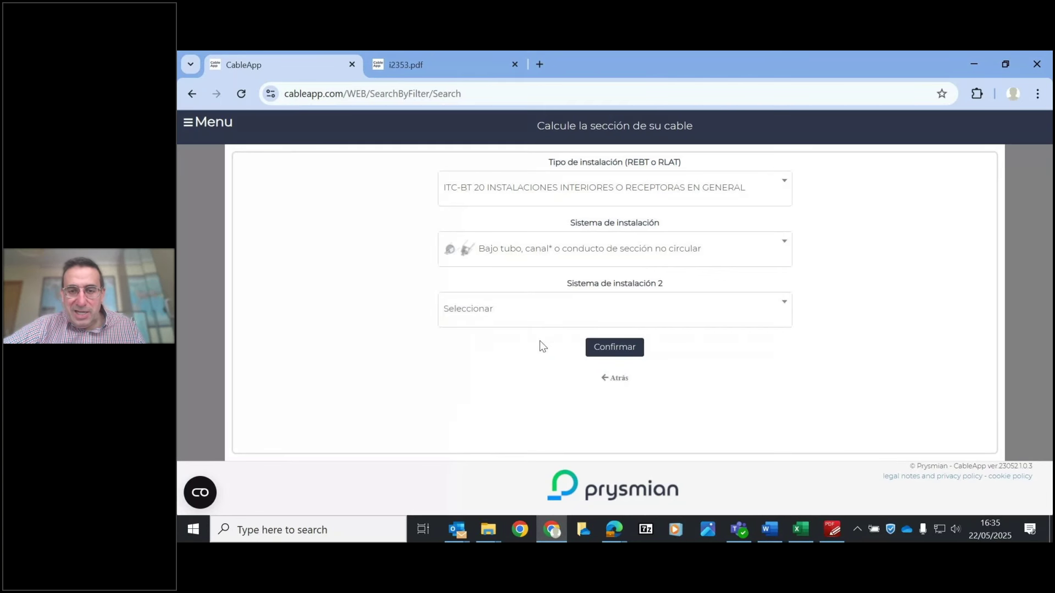
{"action": "left_click", "coordinate": [584, 308]}
{"action": "left_click", "coordinate": [517, 366]}
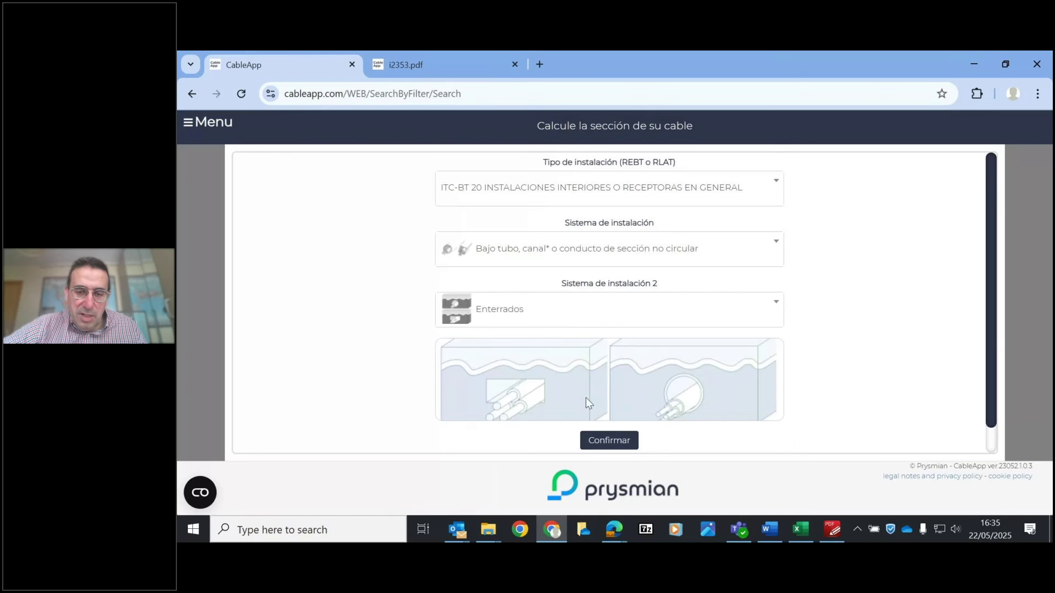
{"action": "left_click", "coordinate": [617, 440]}
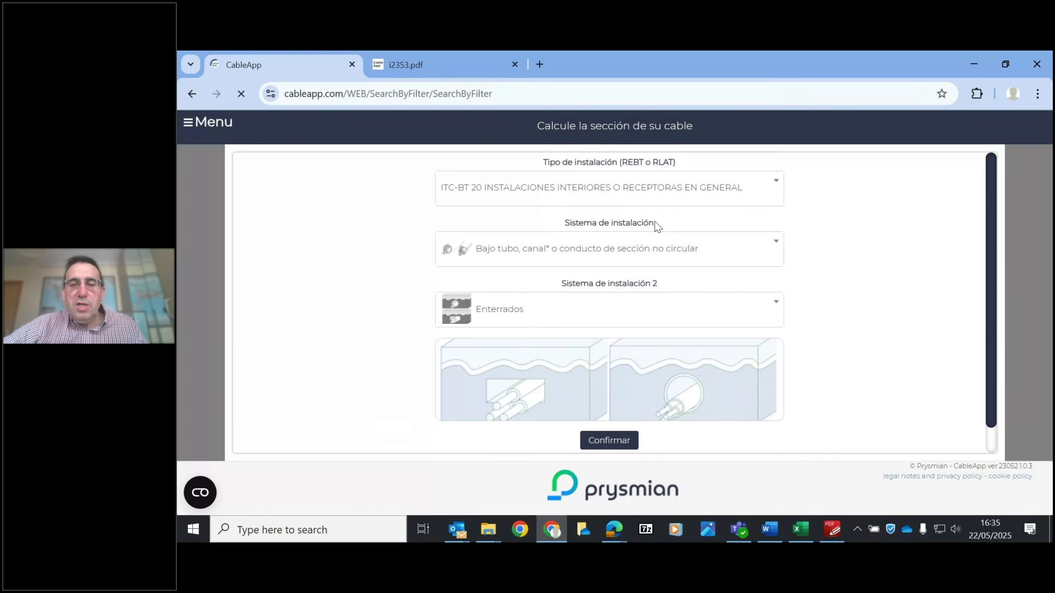
- Choose the alternative cable Al Voltalene e-SenS CPRO (S) and continue to its line data
{"action": "left_click", "coordinate": [655, 193]}
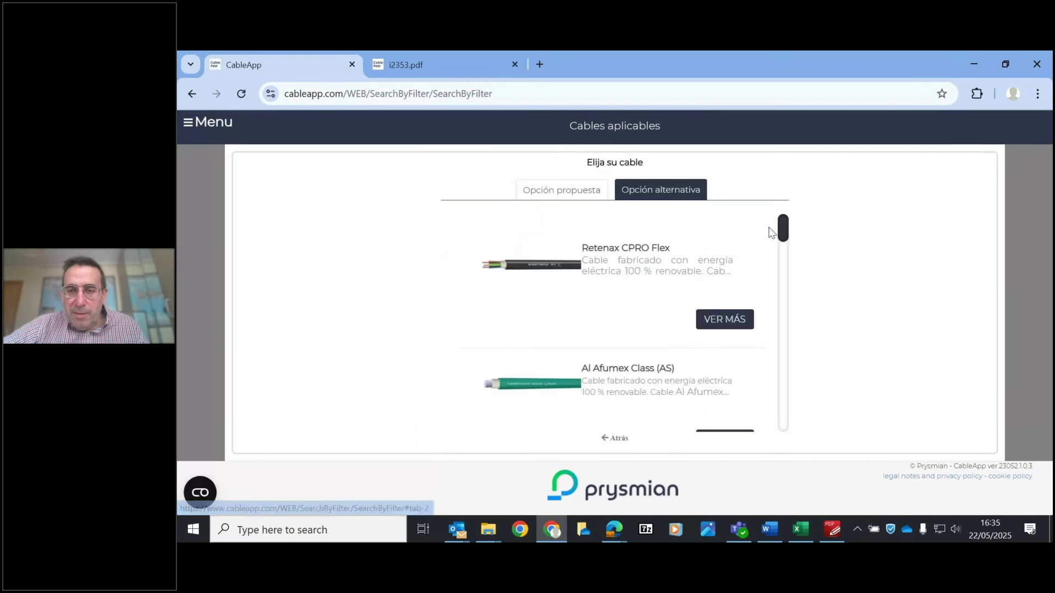
{"action": "left_click_drag", "start_coordinate": [780, 225], "coordinate": [784, 249]}
{"action": "scroll", "coordinate": [784, 249], "scroll_direction": "down", "scroll_amount": 2}
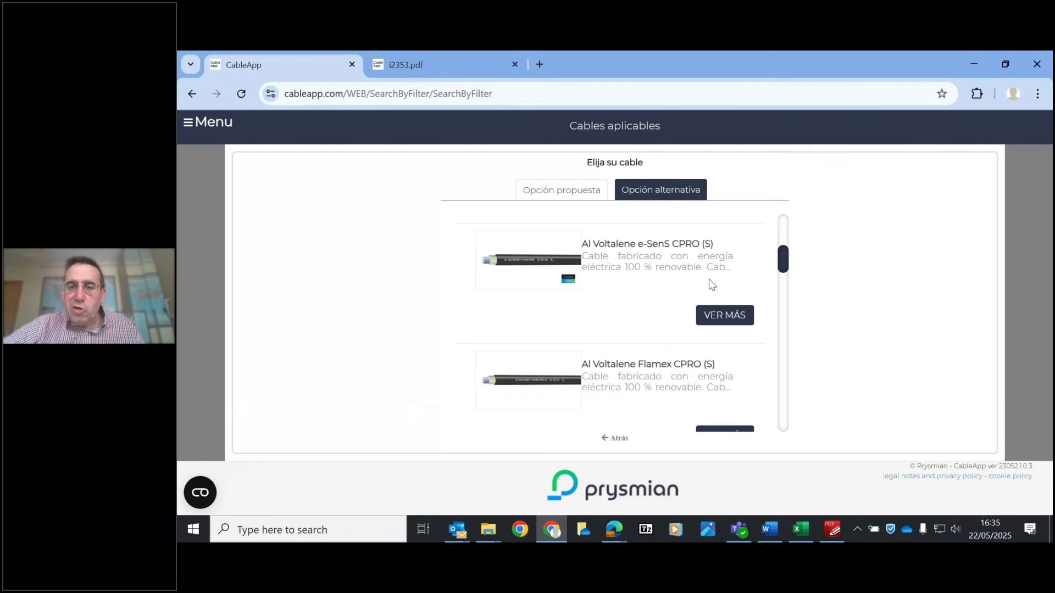
{"action": "left_click", "coordinate": [722, 315]}
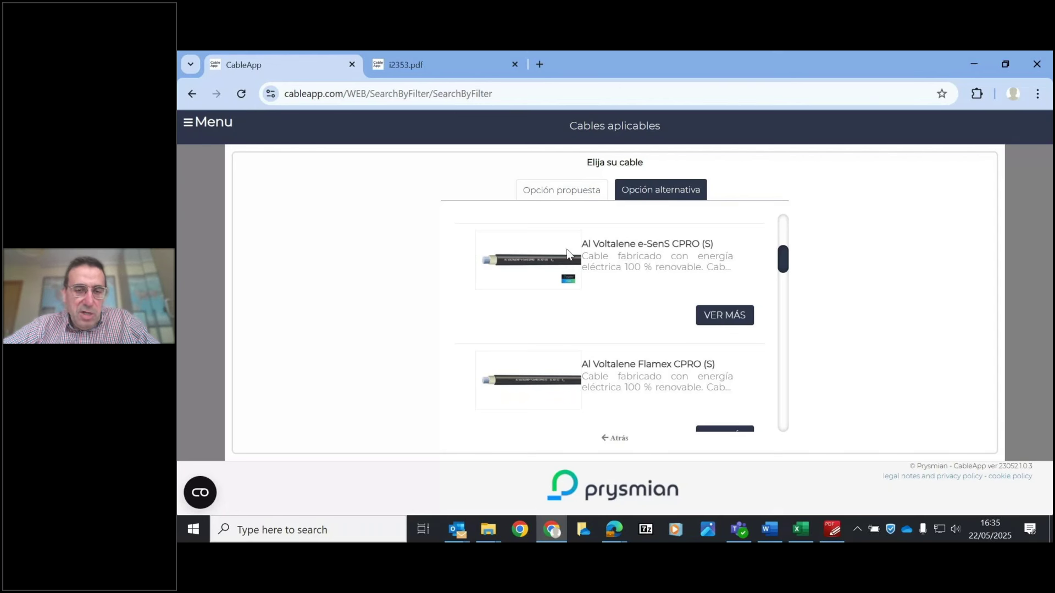
{"action": "left_click", "coordinate": [723, 318]}
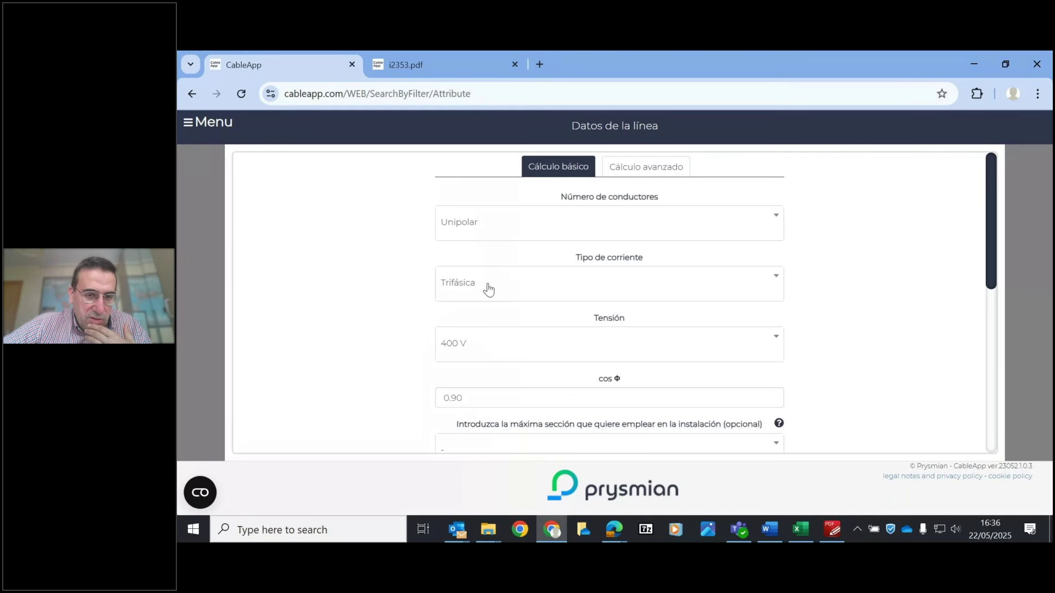
- Keep the conductors as Unipolar and the current type as Trifásica
{"action": "left_click", "coordinate": [483, 236]}
{"action": "left_click", "coordinate": [497, 249]}
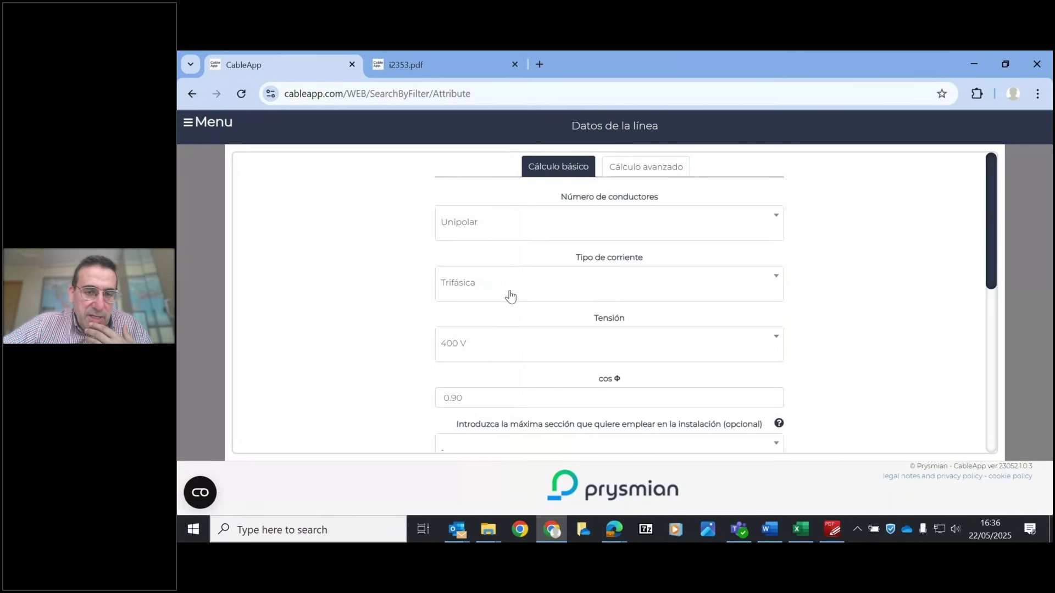
{"action": "left_click", "coordinate": [512, 297]}
{"action": "left_click", "coordinate": [521, 296]}
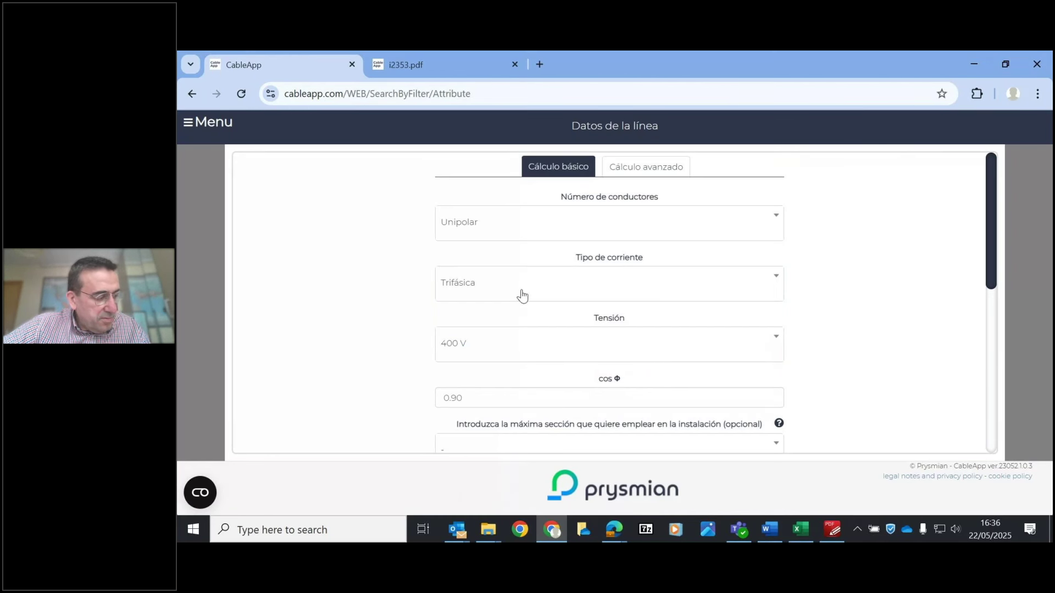
{"action": "left_click_drag", "start_coordinate": [995, 225], "coordinate": [1018, 328]}
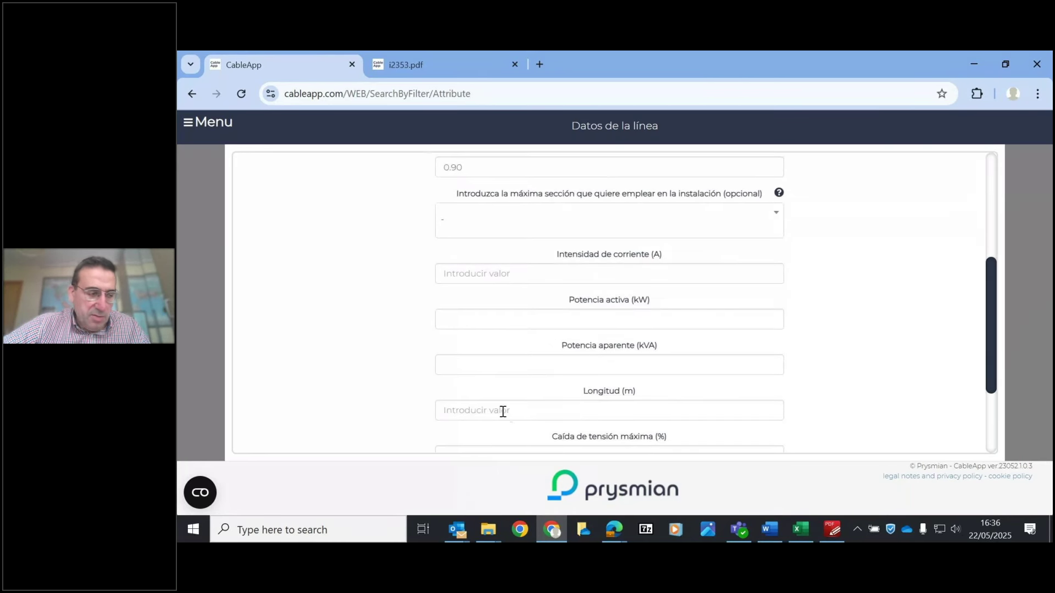
- Enter a 229 m length and 640 A current, then run the section calculation
{"action": "left_click", "coordinate": [502, 412]}
{"action": "type", "text": "229"}
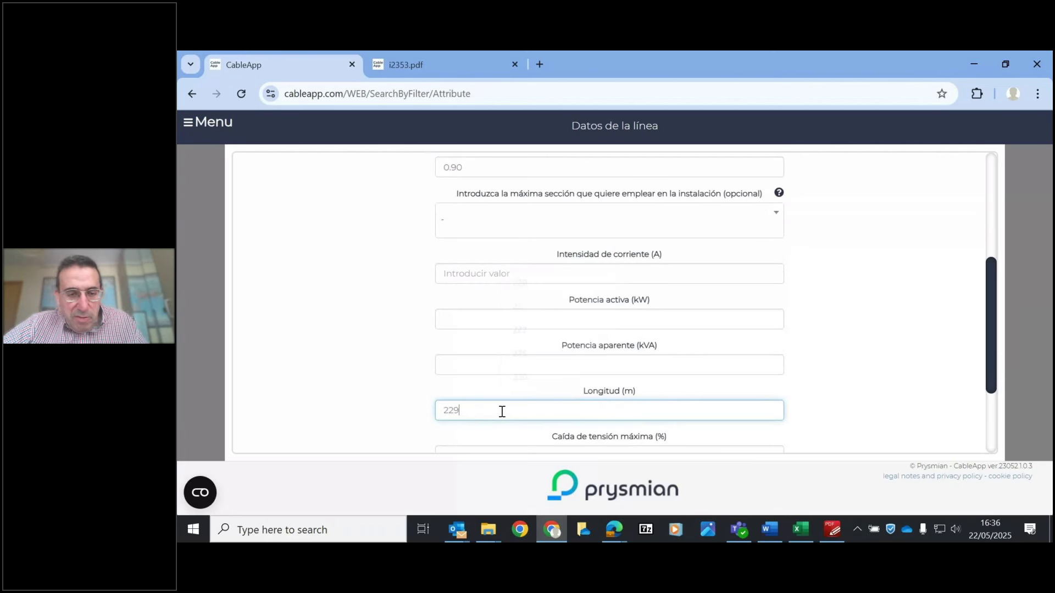
{"action": "left_click", "coordinate": [467, 346]}
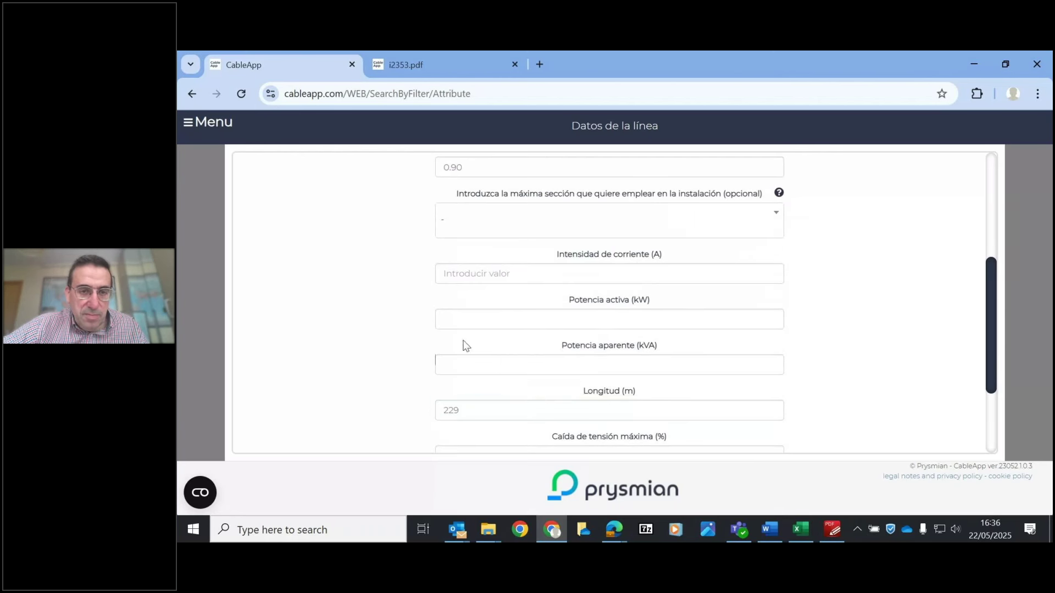
{"action": "left_click", "coordinate": [496, 278]}
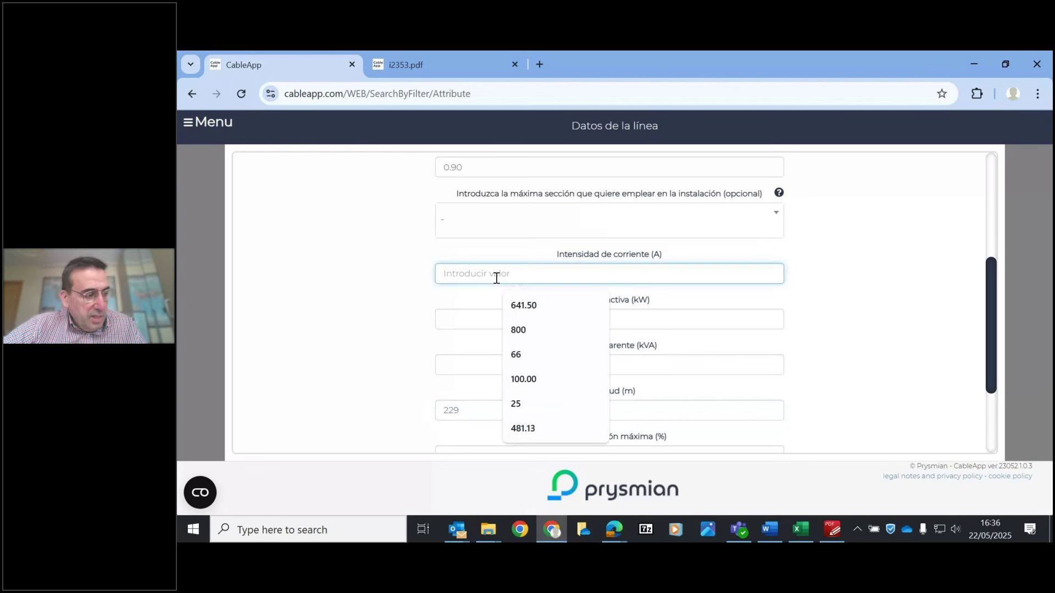
{"action": "type", "text": "640"}
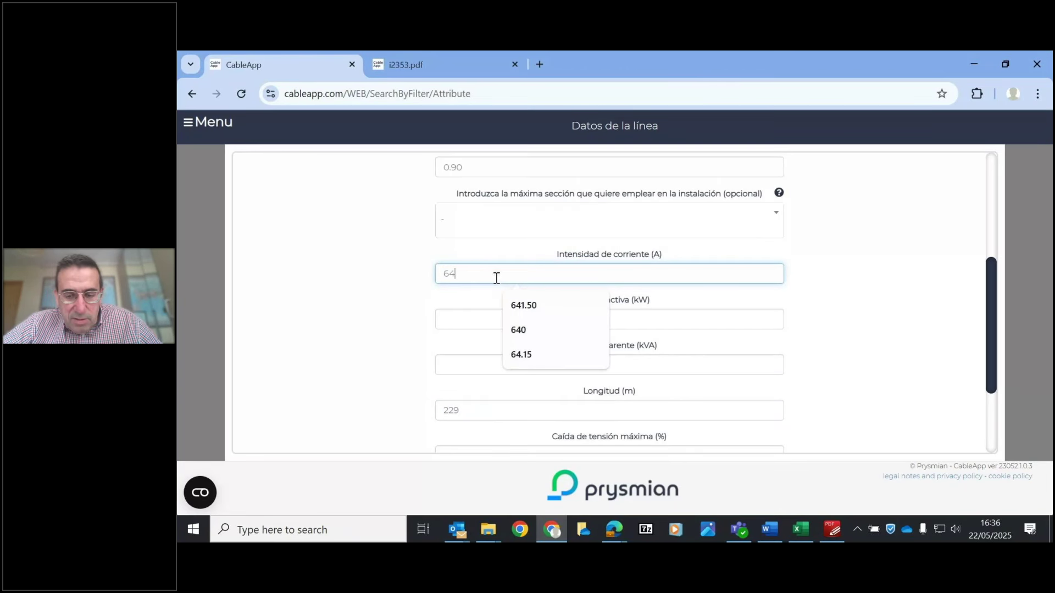
{"action": "left_click", "coordinate": [371, 307]}
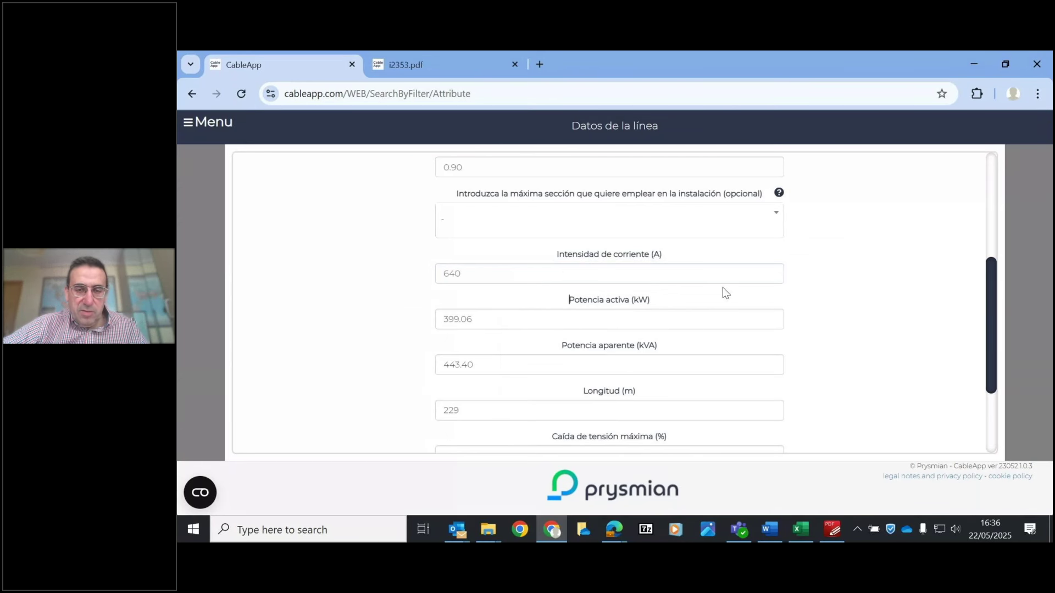
{"action": "left_click_drag", "start_coordinate": [993, 296], "coordinate": [1001, 333]}
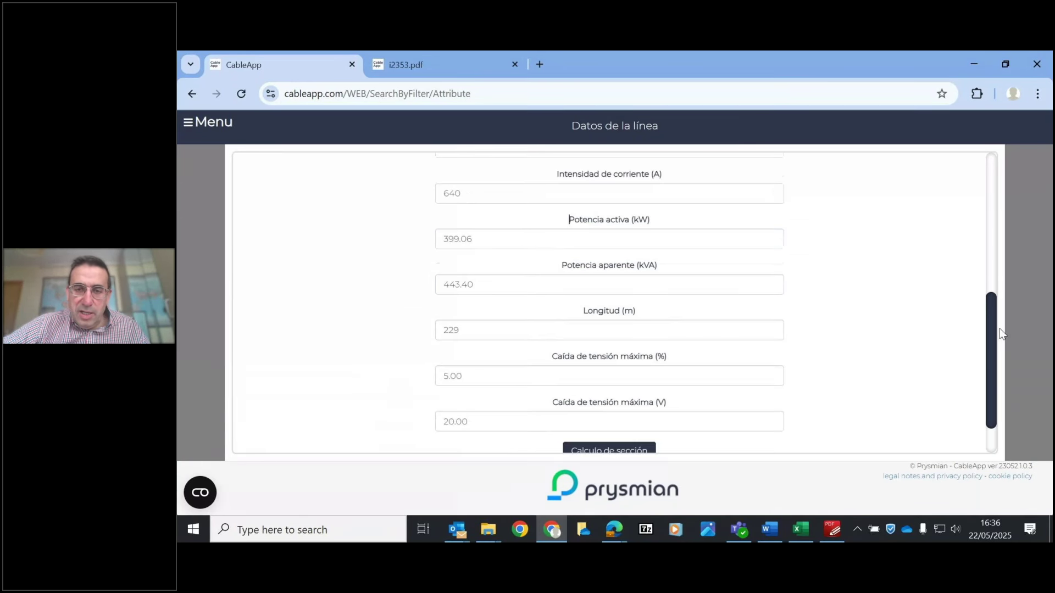
{"action": "scroll", "coordinate": [1001, 334], "scroll_direction": "down", "scroll_amount": 2}
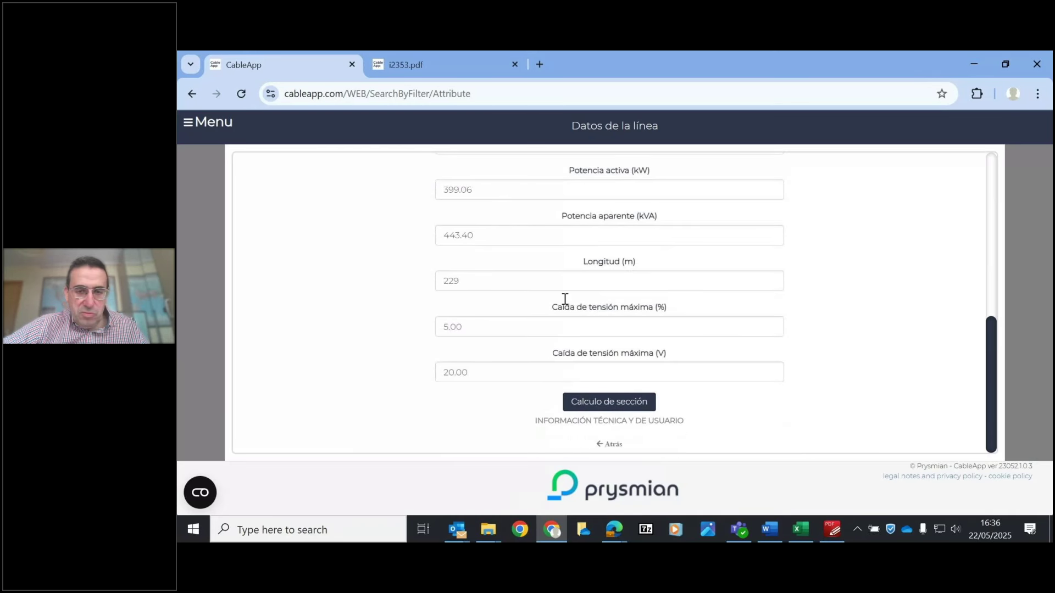
{"action": "left_click", "coordinate": [613, 403]}
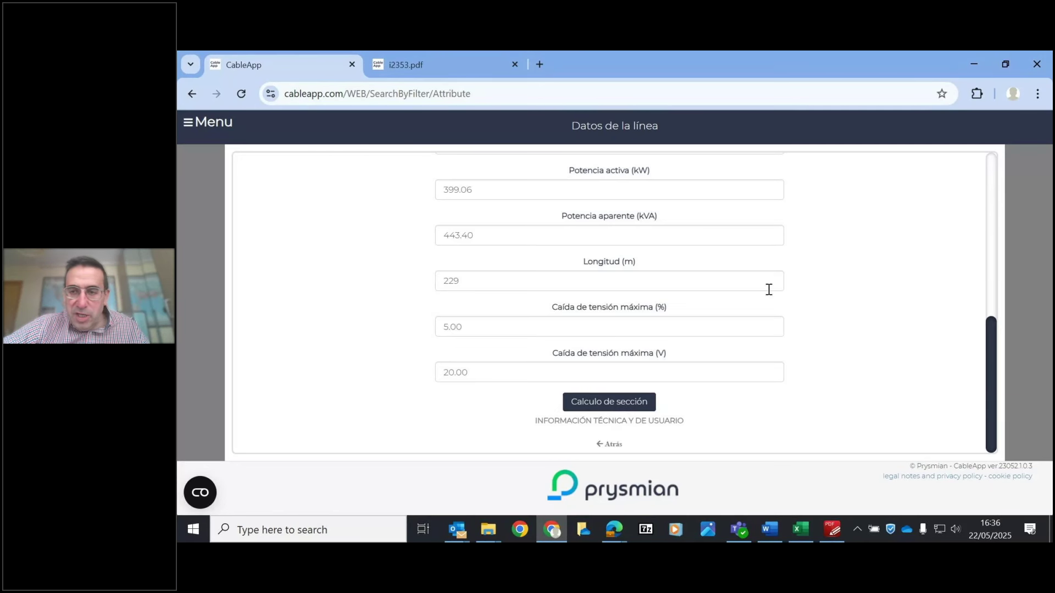
{"action": "scroll", "coordinate": [992, 170], "scroll_direction": "up", "scroll_amount": 10}
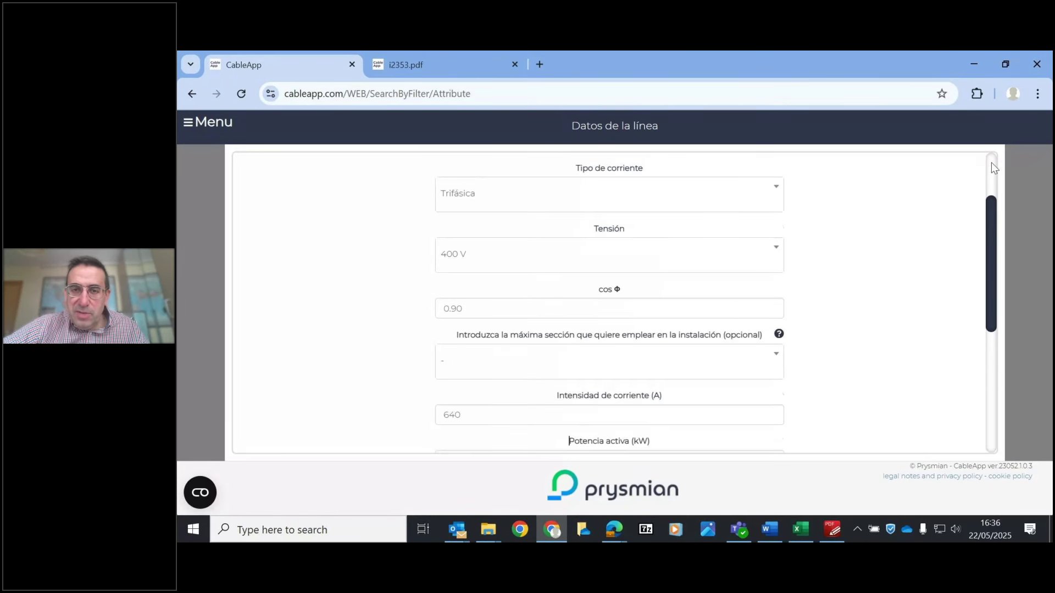
- In Cálculo avanzado, keep 0 m circuit separation and set 3 circuits under Agrupamiento
{"action": "left_click", "coordinate": [646, 166]}
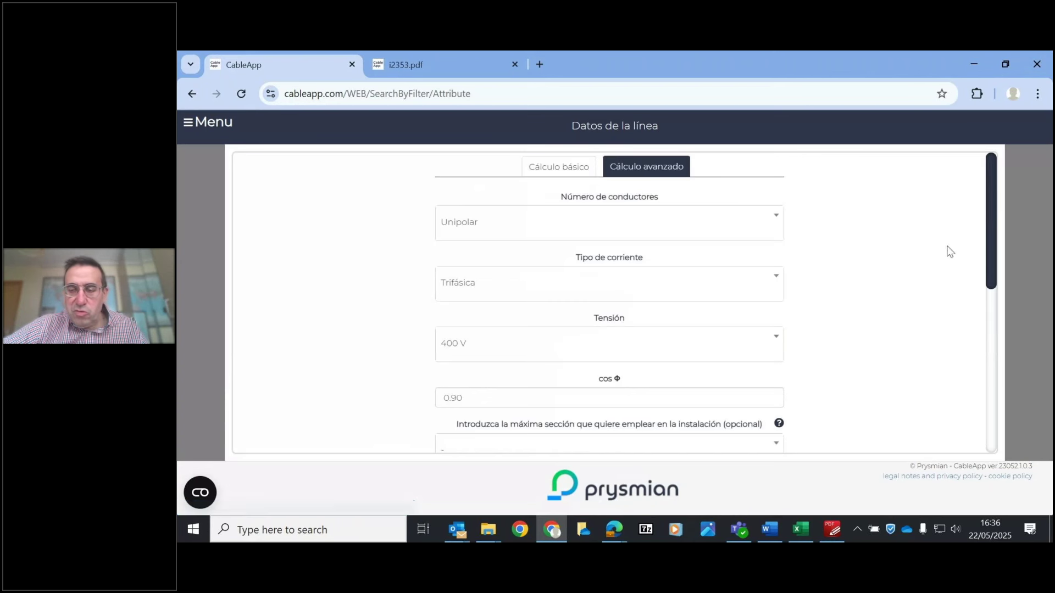
{"action": "scroll", "coordinate": [984, 213], "scroll_direction": "down", "scroll_amount": 15}
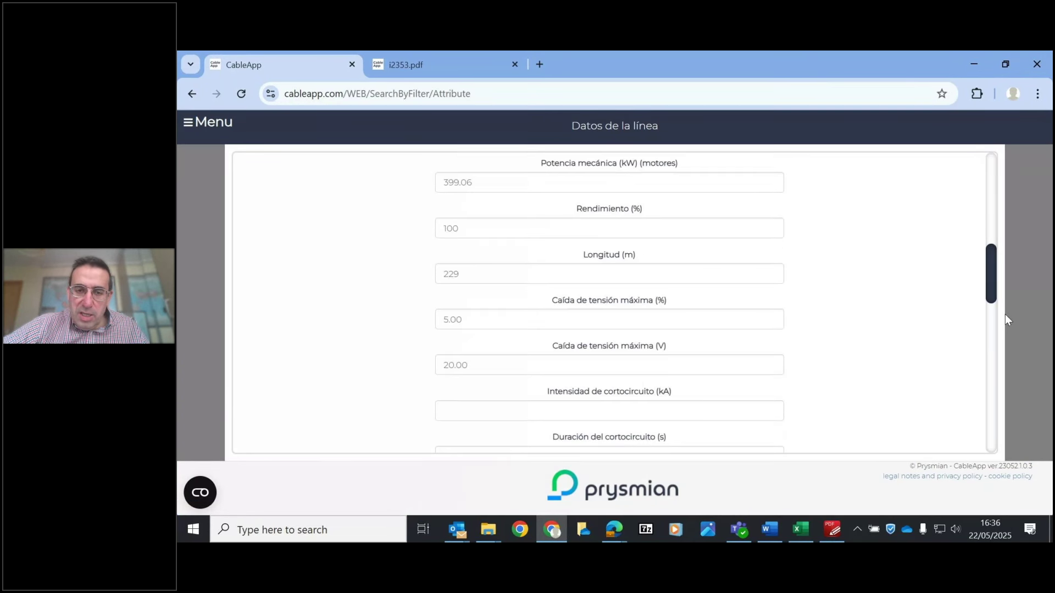
{"action": "scroll", "coordinate": [1005, 342], "scroll_direction": "up", "scroll_amount": 3}
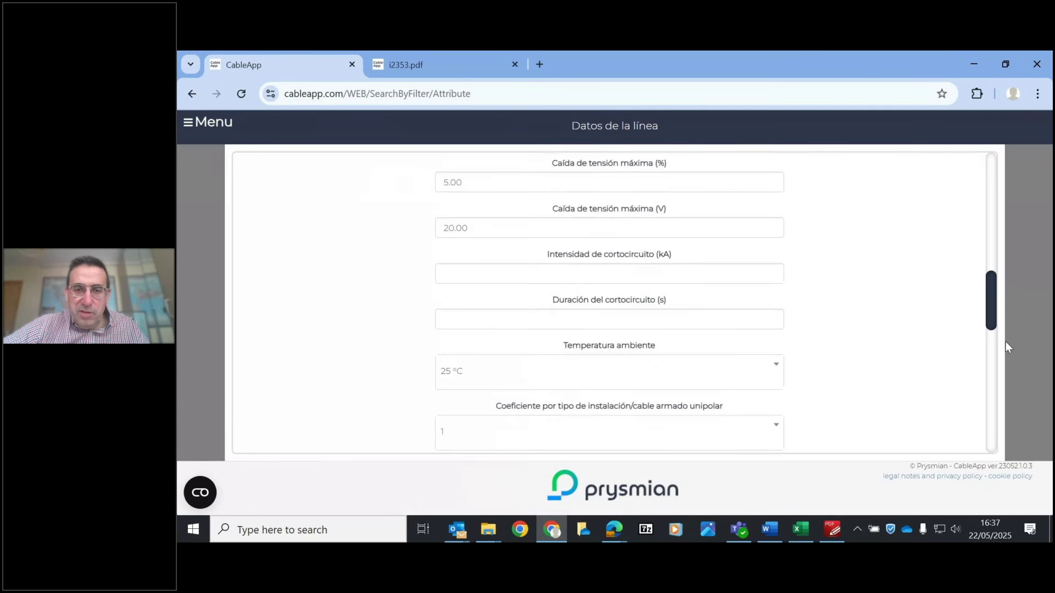
{"action": "scroll", "coordinate": [1005, 333], "scroll_direction": "down", "scroll_amount": 6}
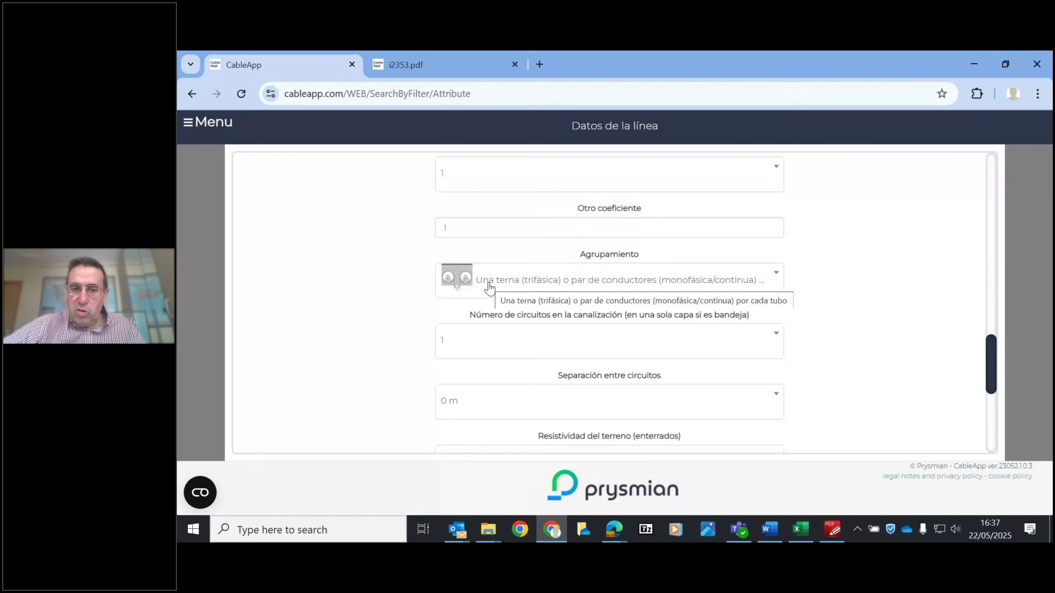
{"action": "left_click", "coordinate": [561, 406]}
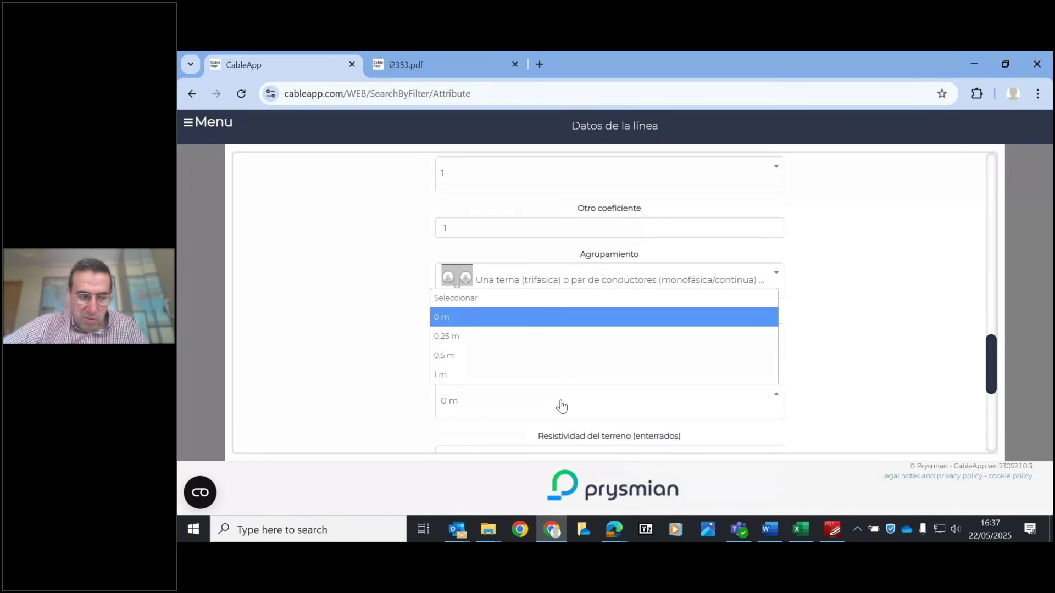
{"action": "left_click", "coordinate": [561, 405]}
{"action": "left_click", "coordinate": [527, 346]}
{"action": "left_click", "coordinate": [471, 415]}
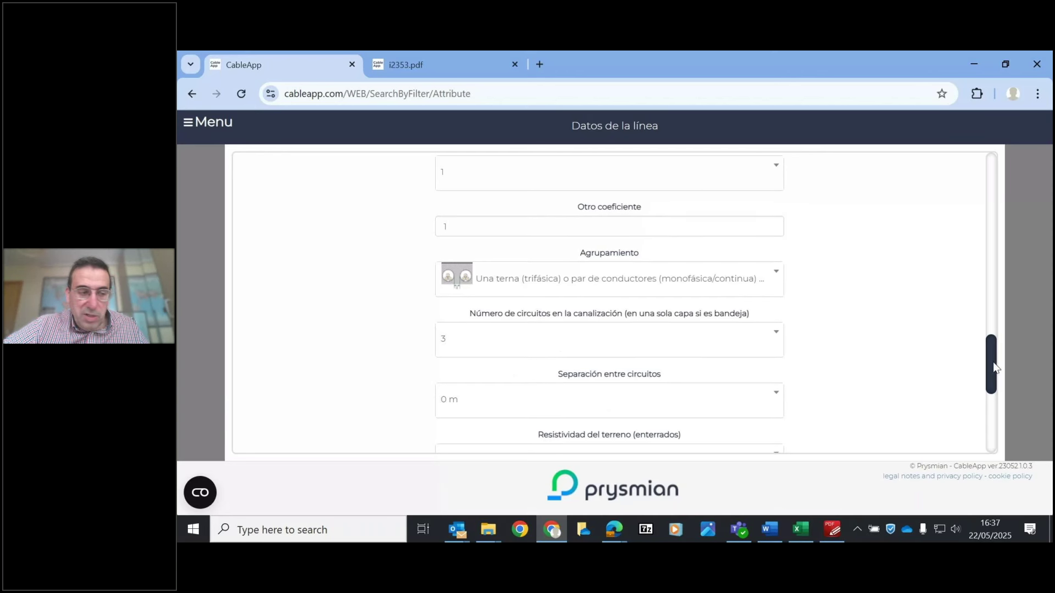
{"action": "left_click_drag", "start_coordinate": [994, 365], "coordinate": [992, 354]}
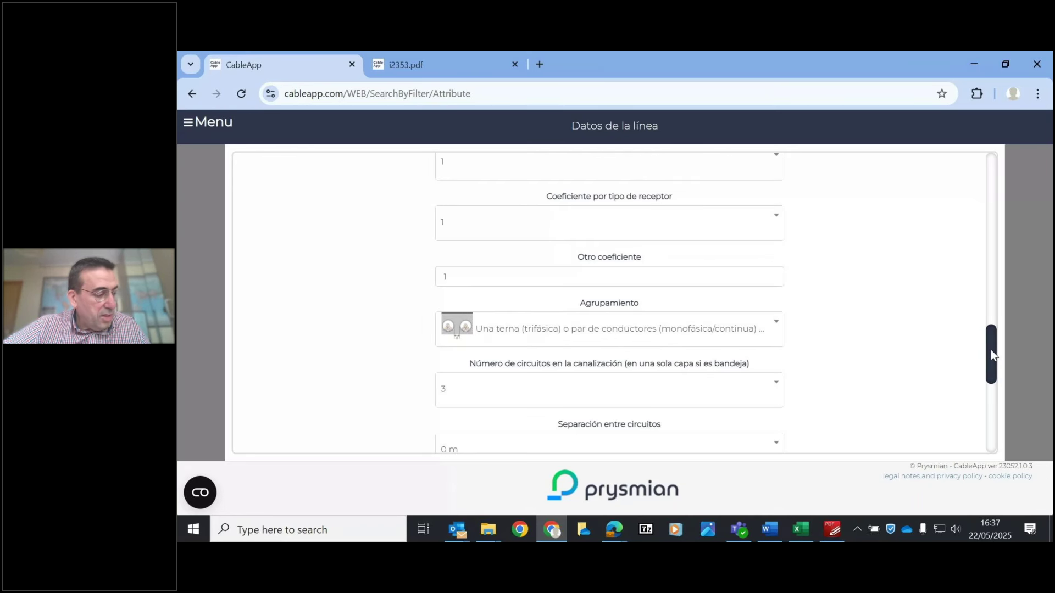
{"action": "left_click_drag", "start_coordinate": [990, 352], "coordinate": [975, 445]}
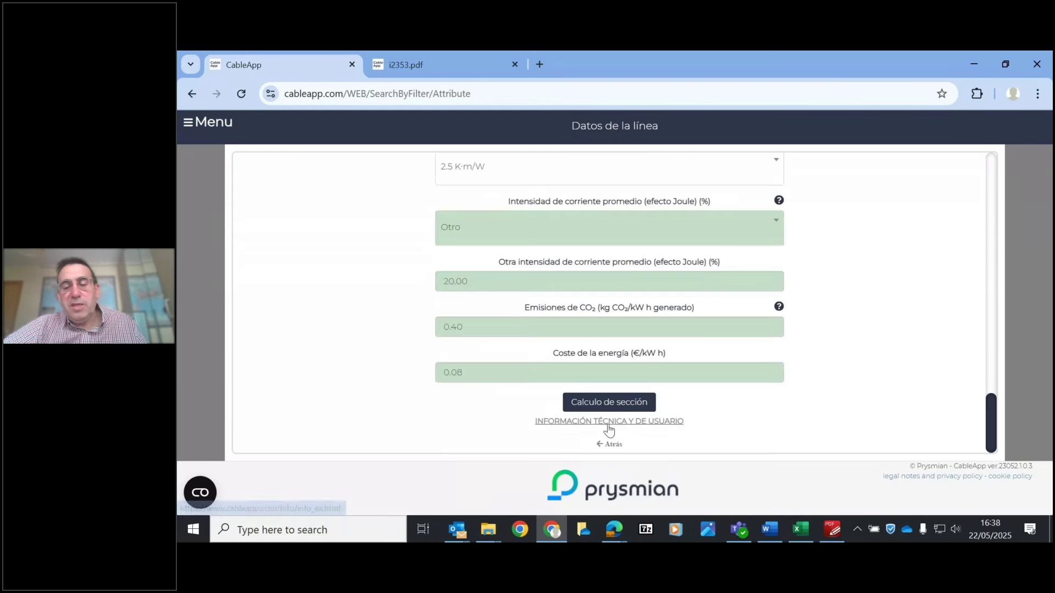
- Calculate the section: Al Voltalene e-SenS CPRO (S) 630 mm² with three conductors per phase
{"action": "left_click", "coordinate": [596, 406]}
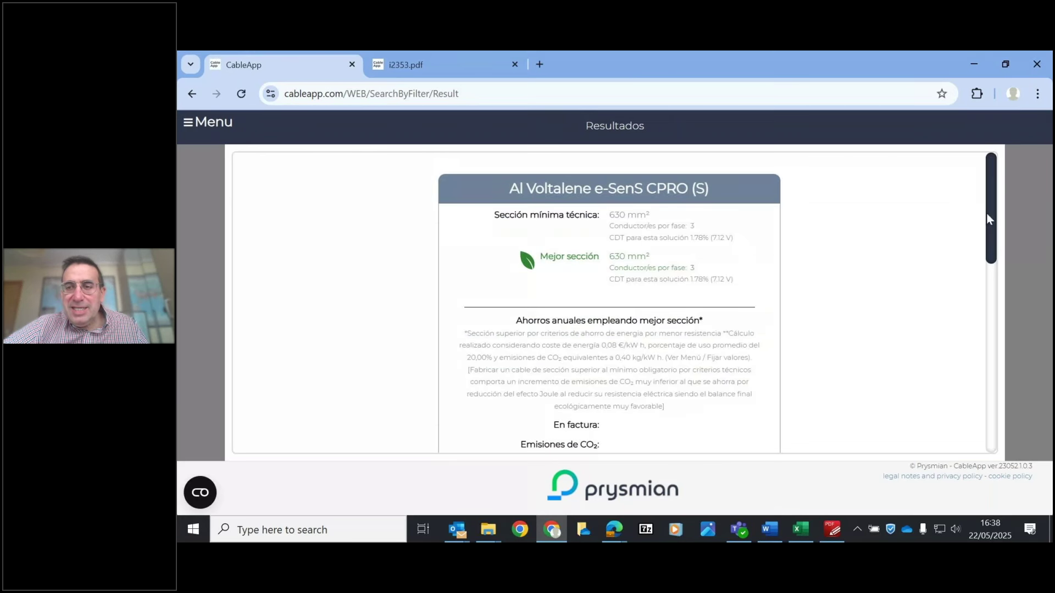
{"action": "left_click_drag", "start_coordinate": [990, 209], "coordinate": [1001, 352]}
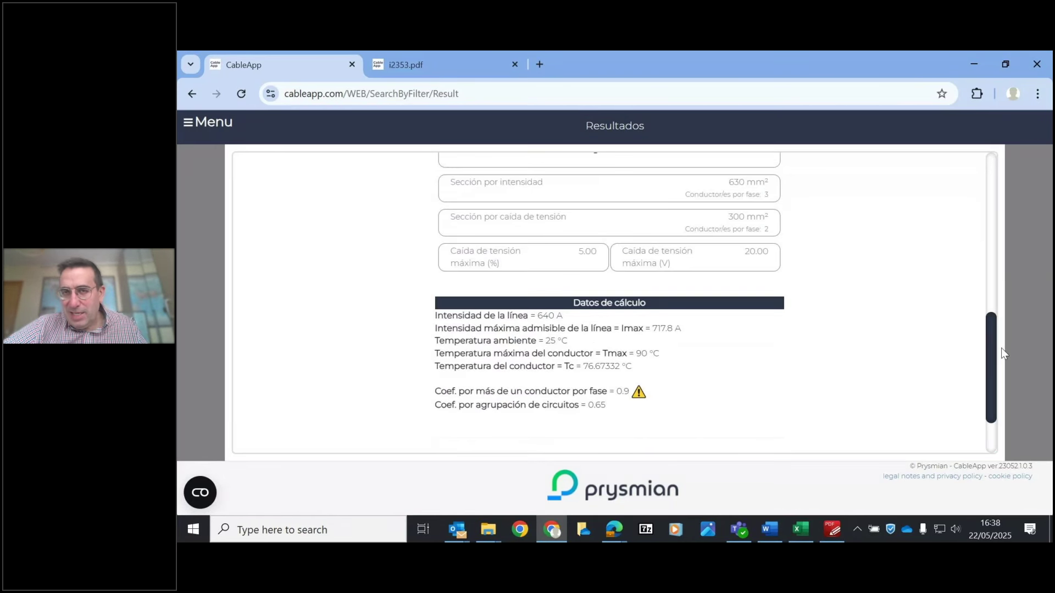
{"action": "scroll", "coordinate": [1001, 349], "scroll_direction": "up", "scroll_amount": 1}
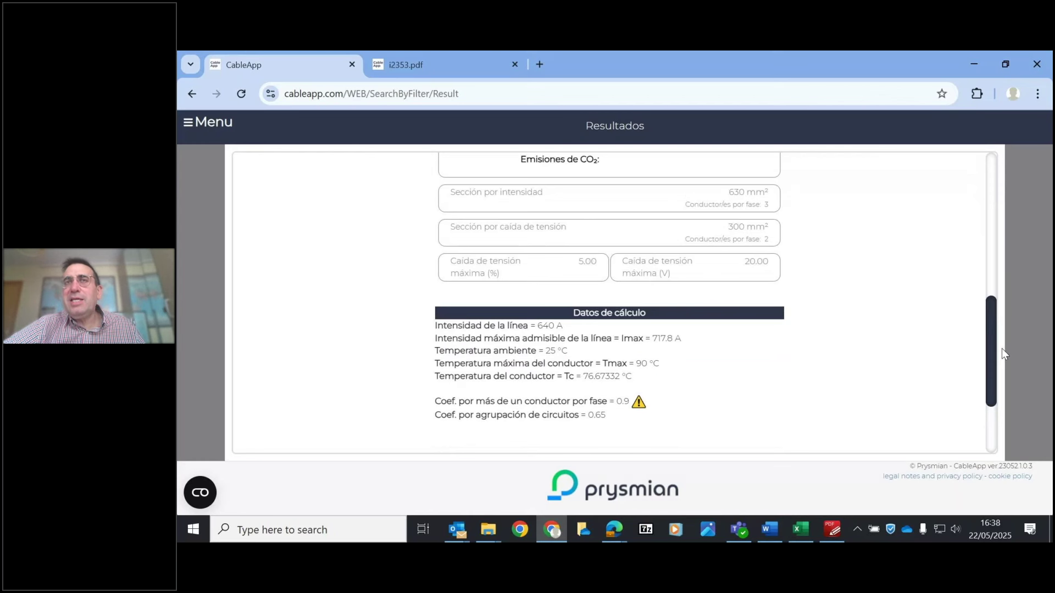
{"action": "scroll", "coordinate": [994, 341], "scroll_direction": "up", "scroll_amount": 1}
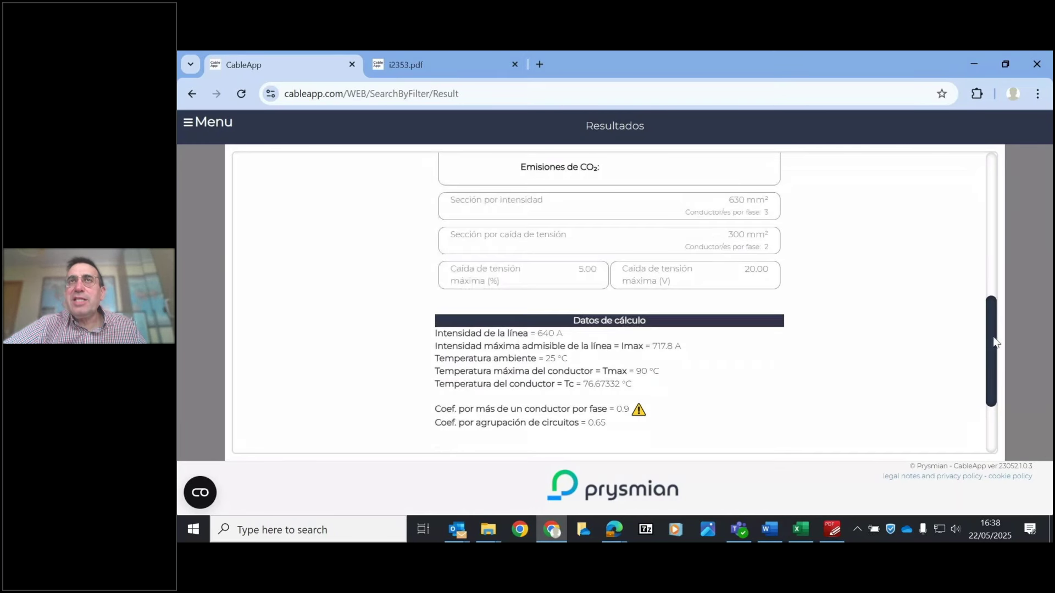
{"action": "scroll", "coordinate": [995, 342], "scroll_direction": "up", "scroll_amount": 10}
{"action": "scroll", "coordinate": [1000, 230], "scroll_direction": "down", "scroll_amount": 7}
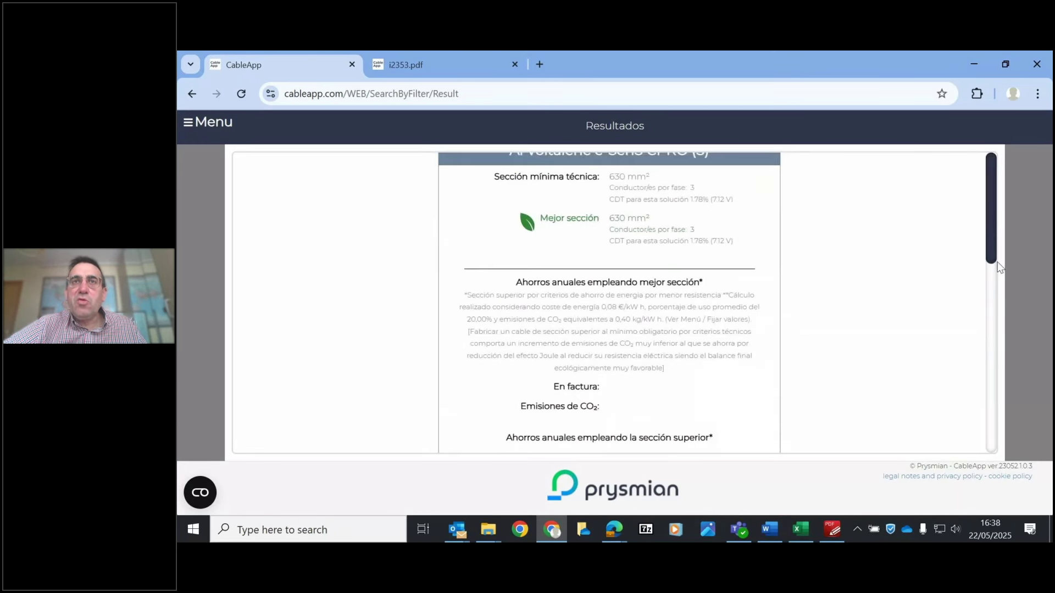
{"action": "scroll", "coordinate": [1001, 380], "scroll_direction": "down", "scroll_amount": 1}
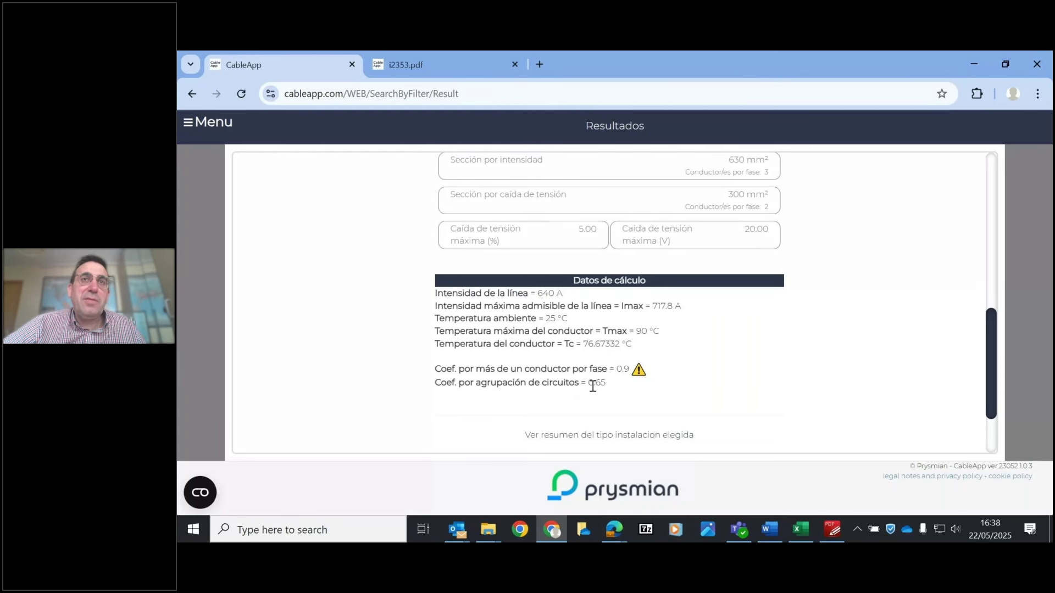
- Check the 0.65 grouping coefficient in Datos de cálculo, then return to the line data
{"action": "double_click", "coordinate": [549, 386]}
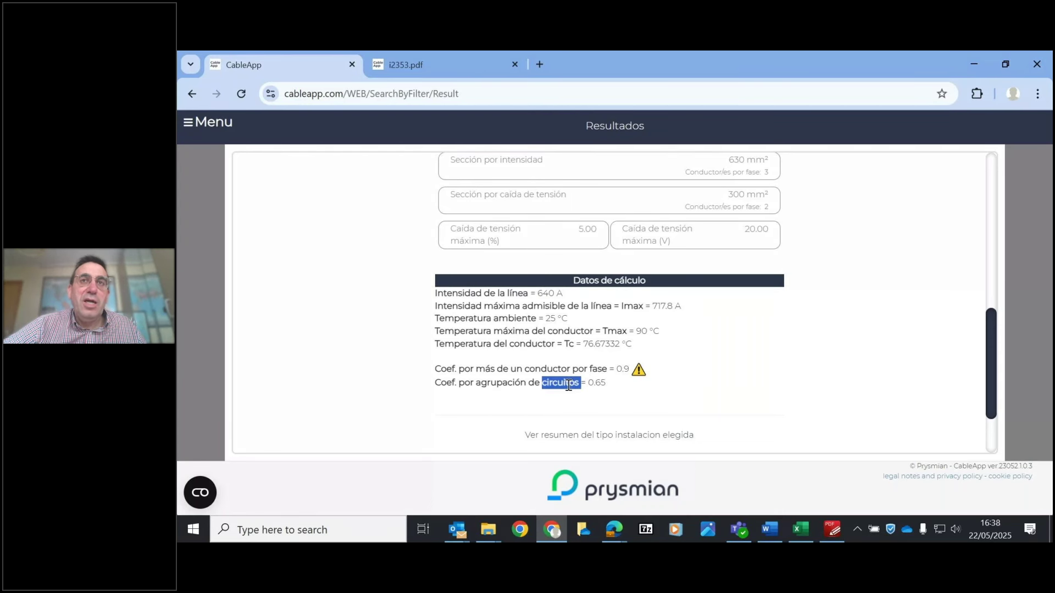
{"action": "left_click", "coordinate": [609, 383]}
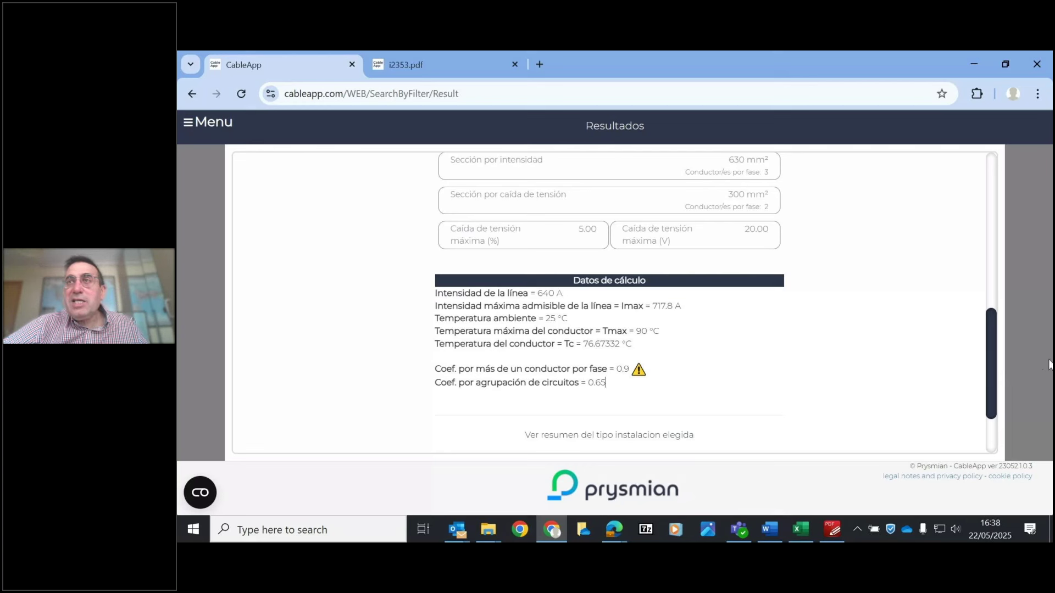
{"action": "left_click_drag", "start_coordinate": [997, 367], "coordinate": [998, 442]}
{"action": "left_click", "coordinate": [610, 444]}
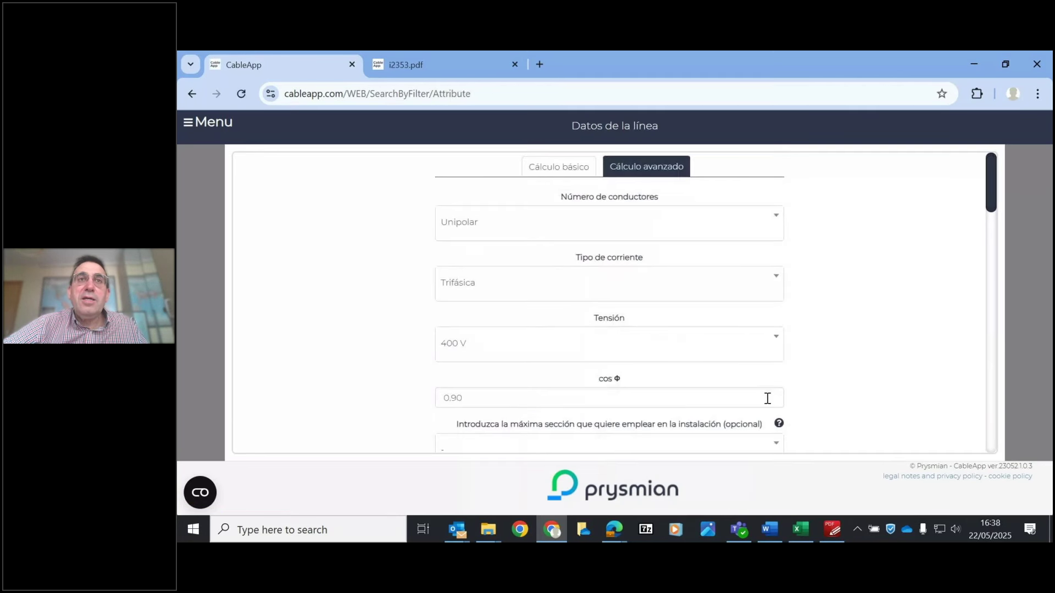
{"action": "left_click", "coordinate": [713, 441]}
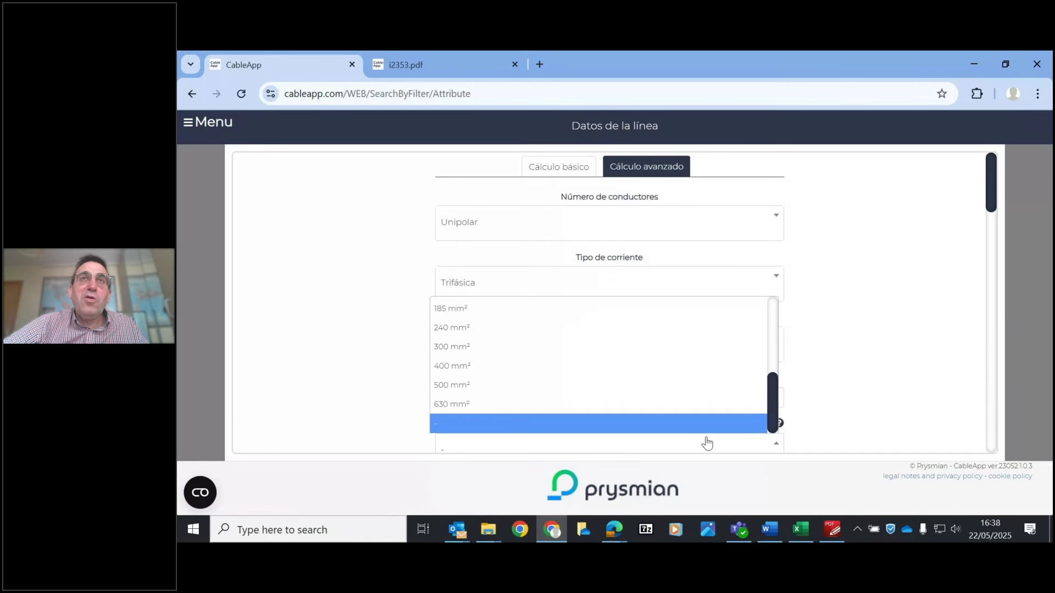
{"action": "left_click", "coordinate": [705, 428]}
{"action": "left_click_drag", "start_coordinate": [989, 193], "coordinate": [997, 423]}
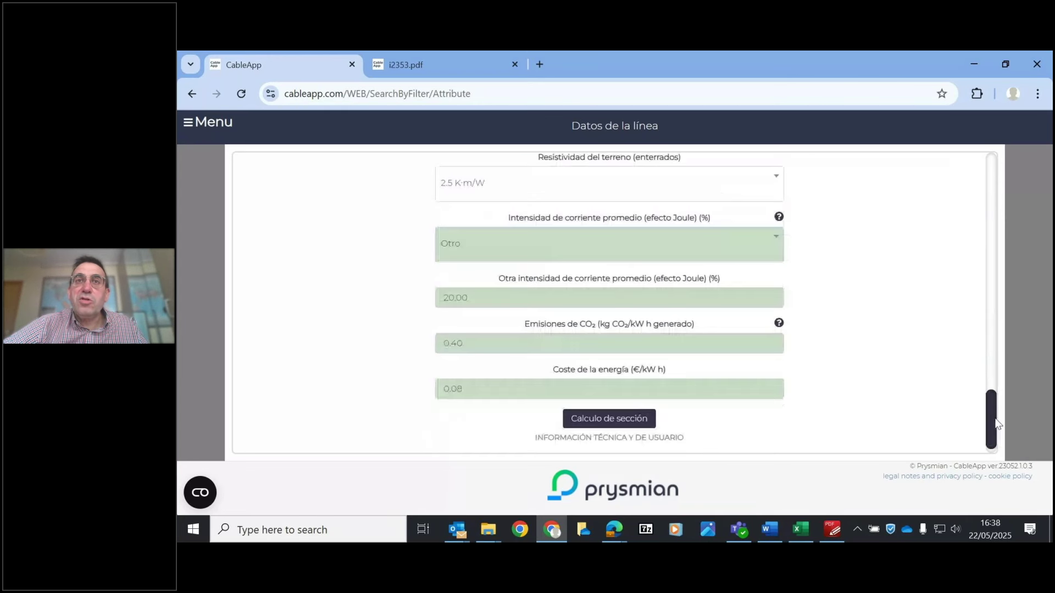
{"action": "left_click", "coordinate": [604, 420]}
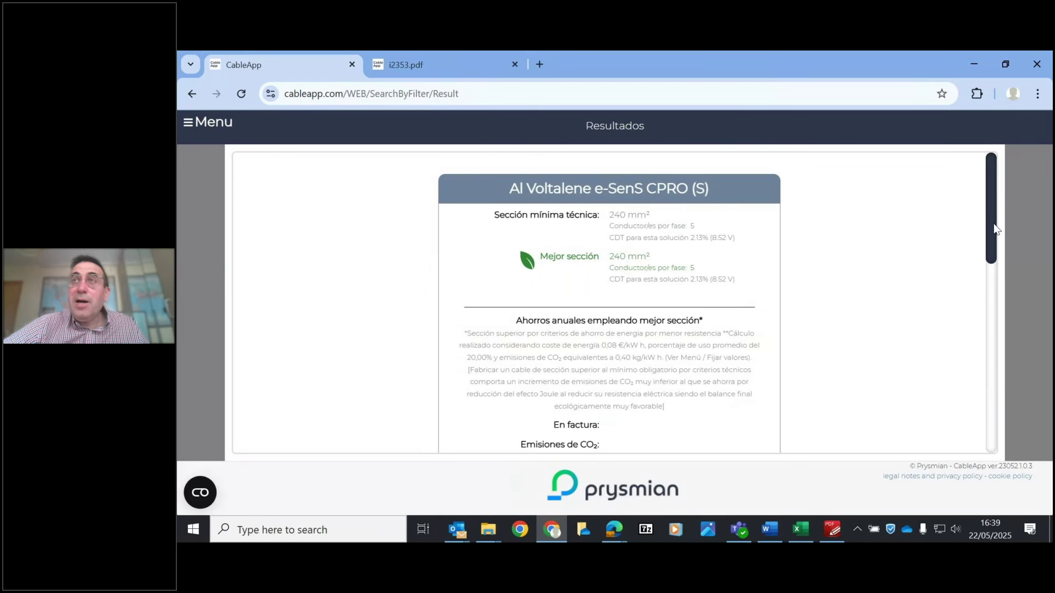
{"action": "left_click_drag", "start_coordinate": [988, 209], "coordinate": [993, 421]}
- Change to 7 circuits and recalculate: 240 mm², 7 conductors per phase, Imax 723.49 A
{"action": "left_click", "coordinate": [636, 449]}
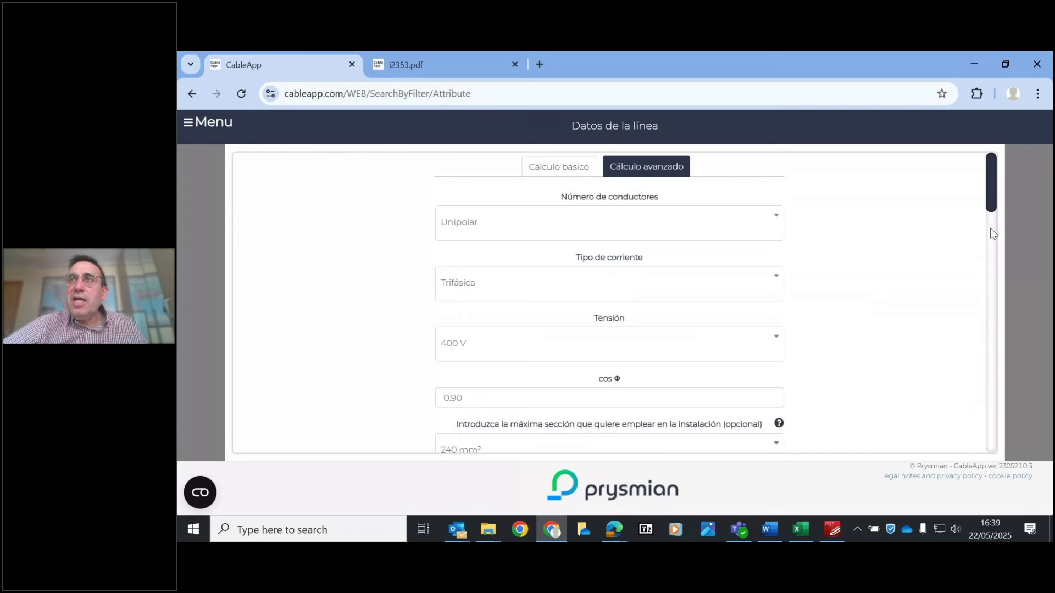
{"action": "left_click_drag", "start_coordinate": [990, 195], "coordinate": [985, 384]}
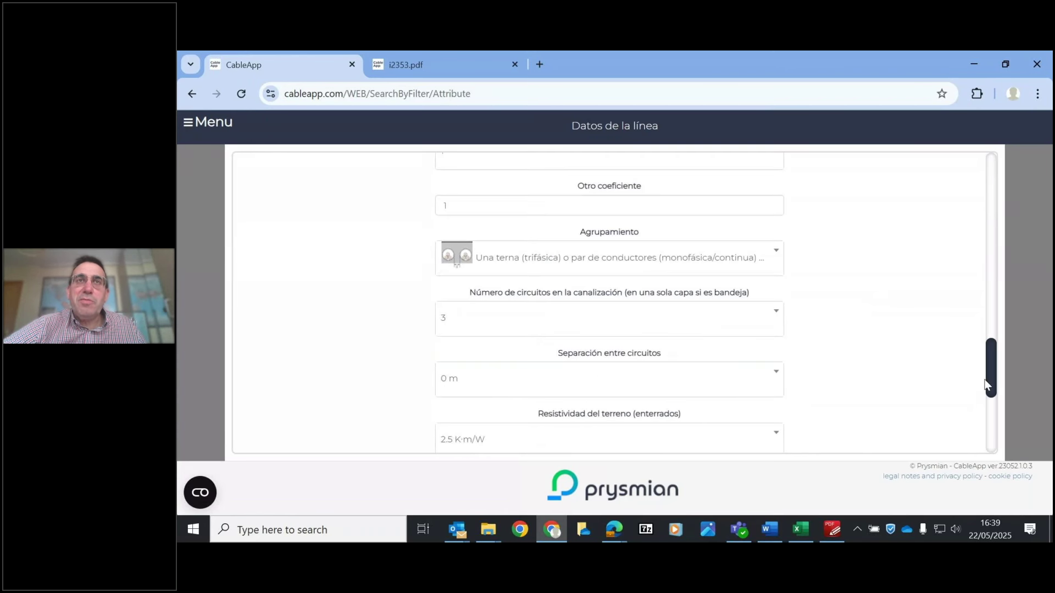
{"action": "left_click", "coordinate": [520, 322]}
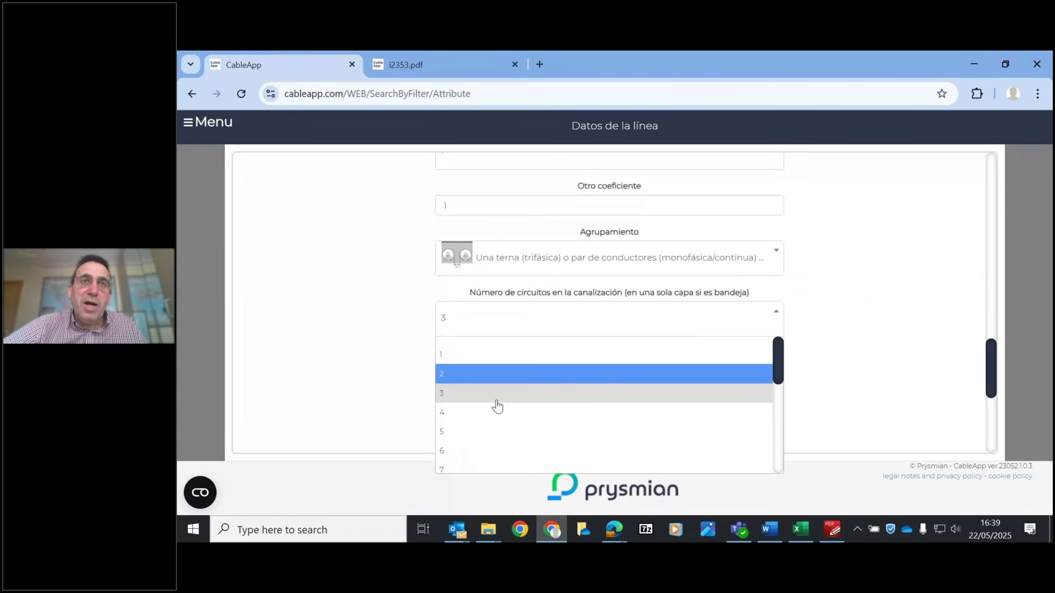
{"action": "left_click", "coordinate": [462, 468]}
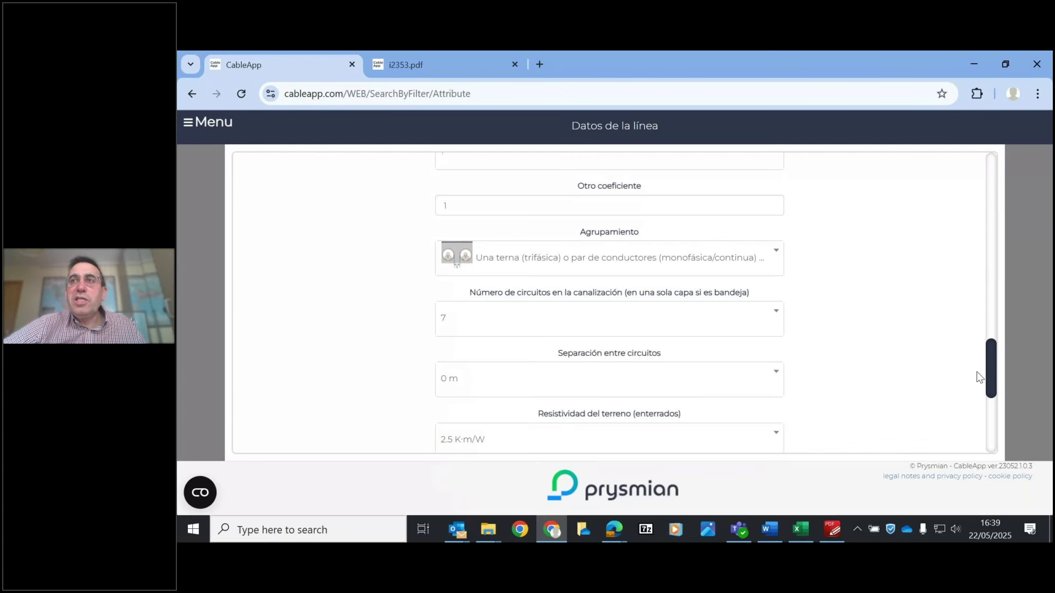
{"action": "left_click_drag", "start_coordinate": [989, 365], "coordinate": [989, 421]}
{"action": "left_click", "coordinate": [598, 406]}
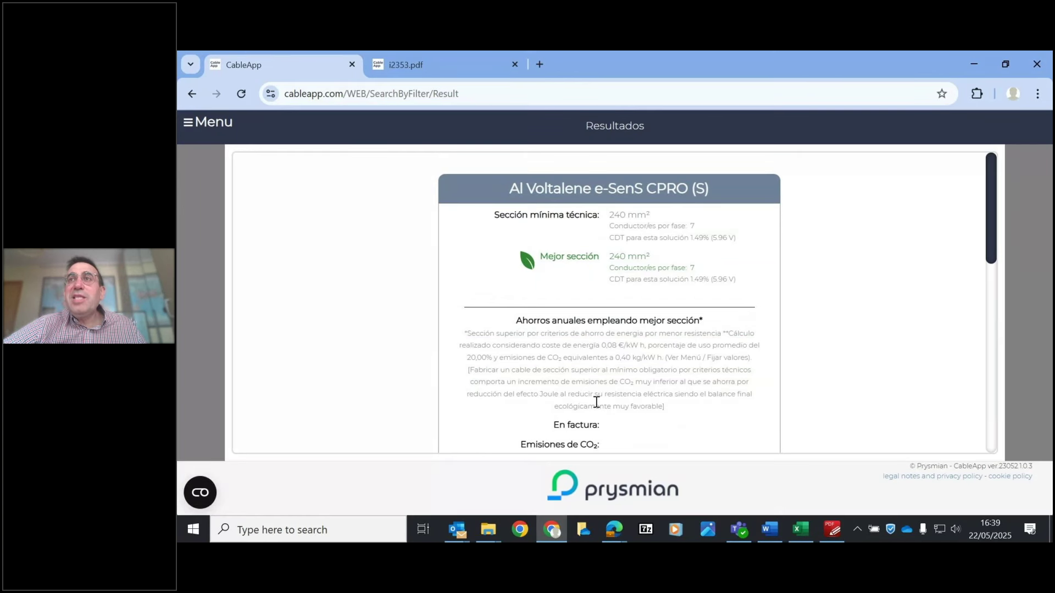
{"action": "left_click_drag", "start_coordinate": [992, 250], "coordinate": [1013, 440]}
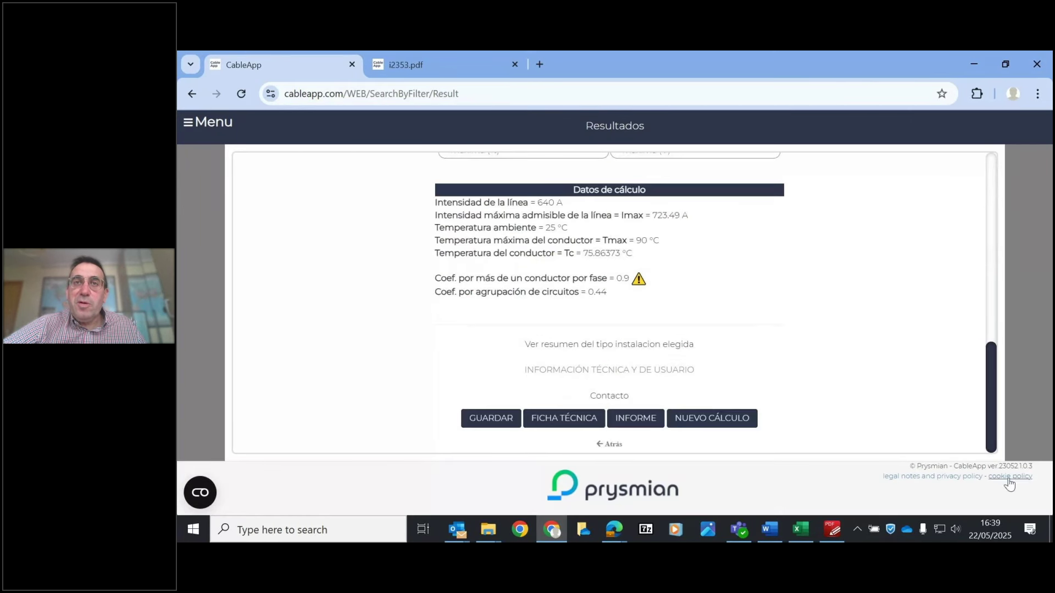
{"action": "left_click", "coordinate": [615, 445]}
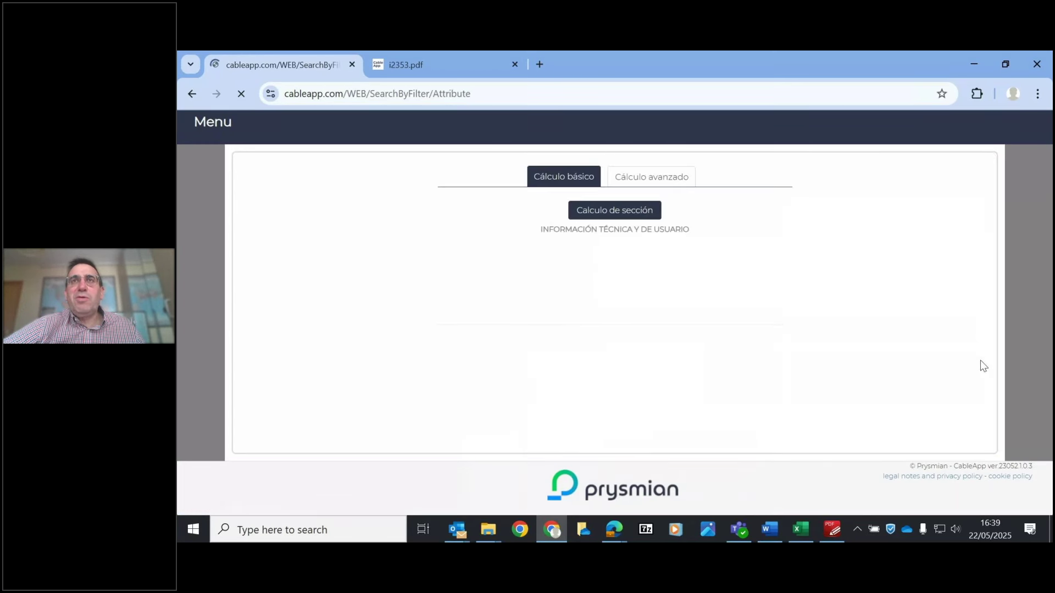
- Limit the maximum section to 400 mm² and recalculate the cable section
{"action": "left_click", "coordinate": [610, 442]}
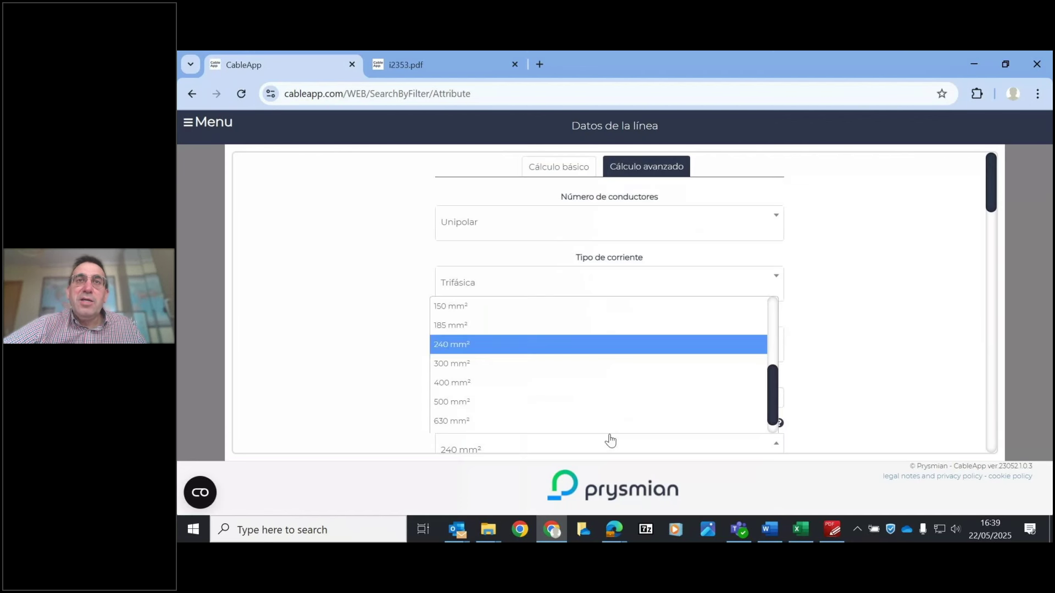
{"action": "left_click", "coordinate": [489, 383]}
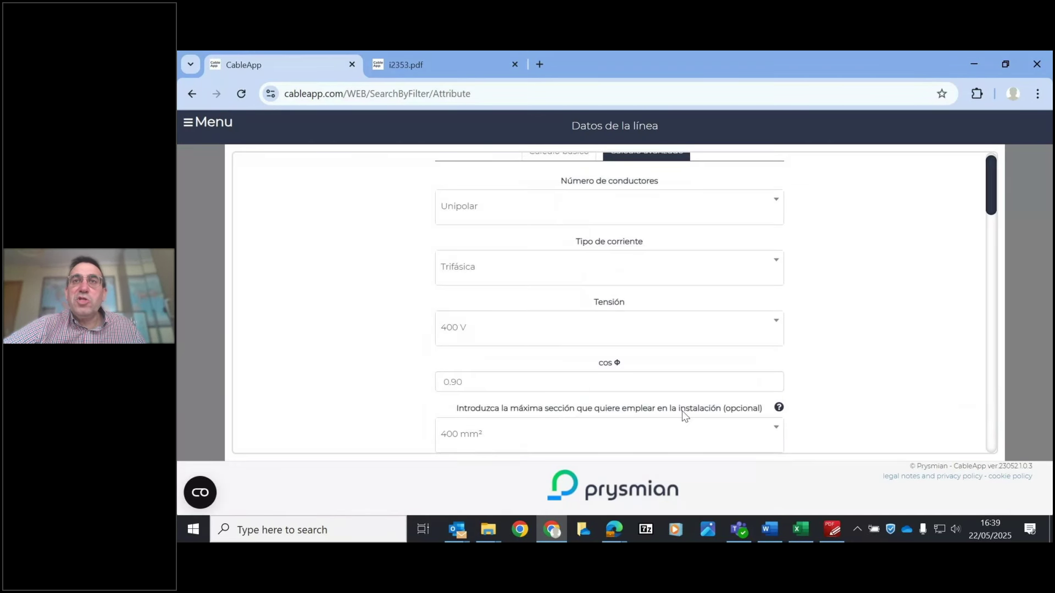
{"action": "left_click_drag", "start_coordinate": [990, 206], "coordinate": [990, 434]}
{"action": "left_click", "coordinate": [601, 404]}
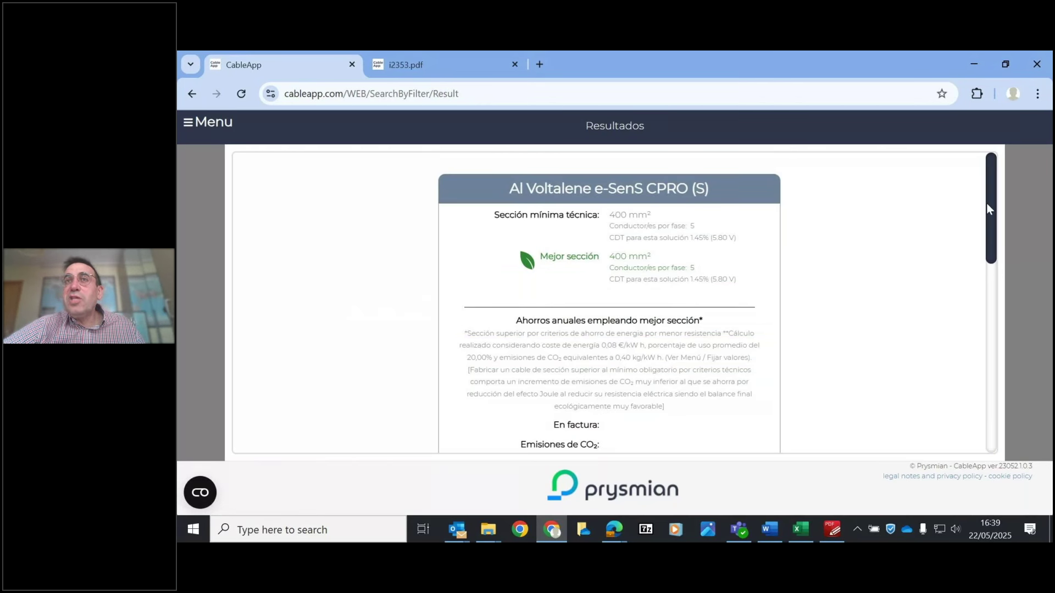
{"action": "left_click_drag", "start_coordinate": [987, 205], "coordinate": [975, 470]}
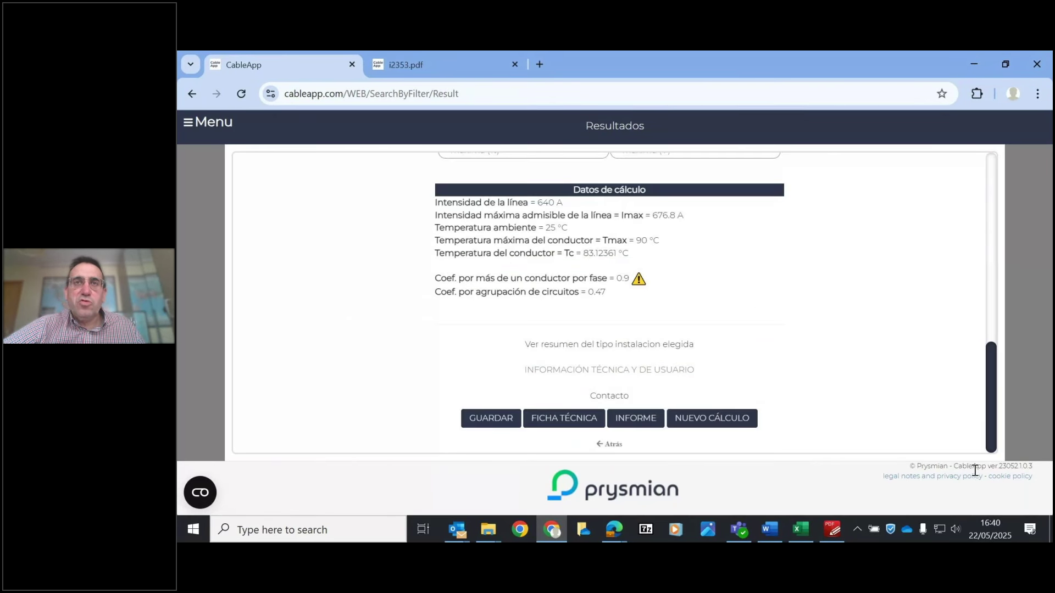
- Raise the maximum section to 630 mm² and recalculate, giving 4 conductors per phase at 1.34% drop
{"action": "left_click", "coordinate": [615, 444]}
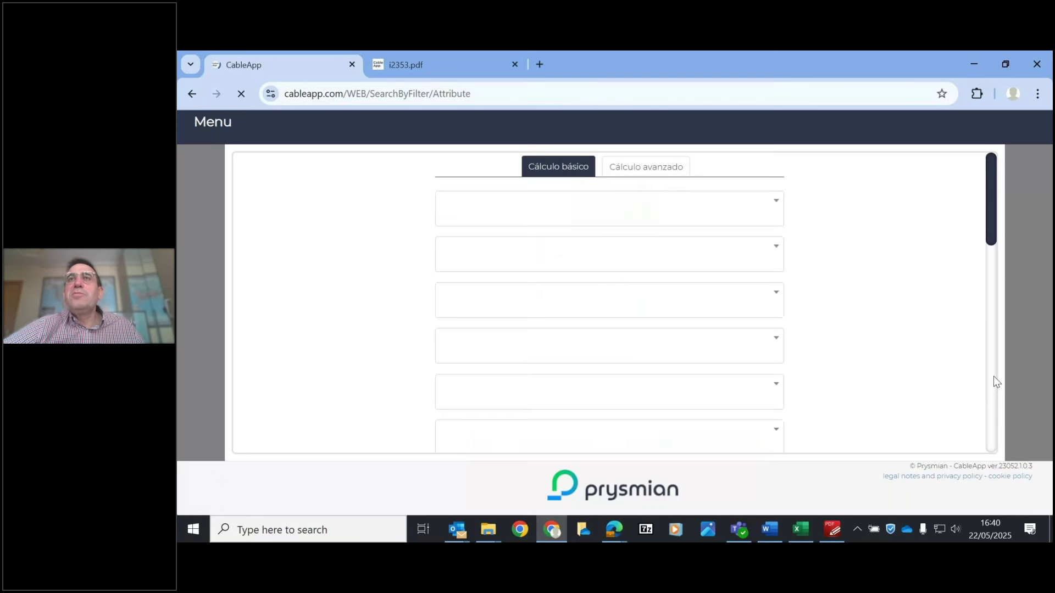
{"action": "left_click", "coordinate": [622, 447]}
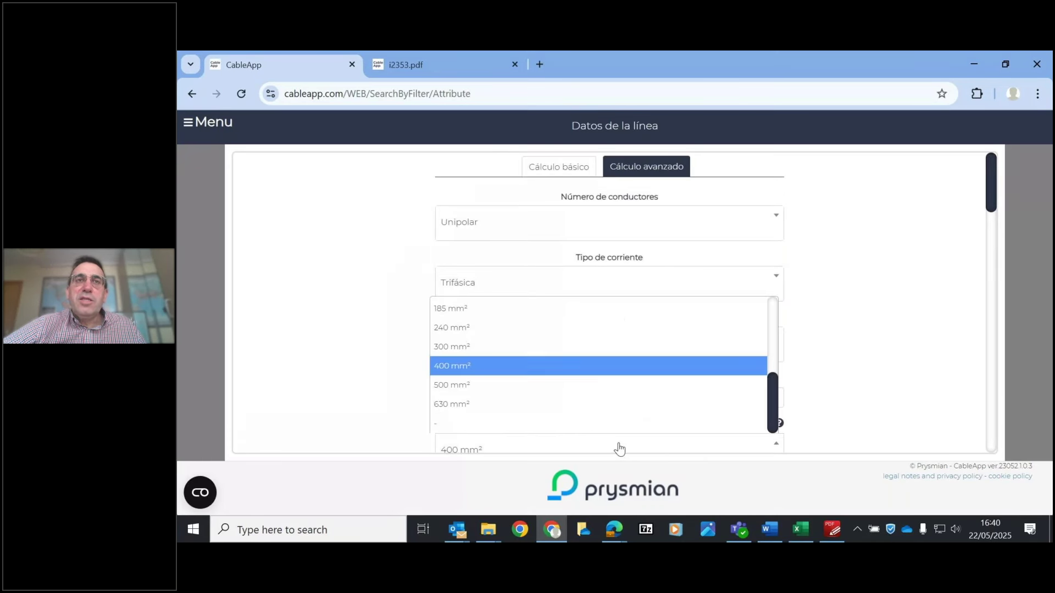
{"action": "left_click", "coordinate": [465, 411]}
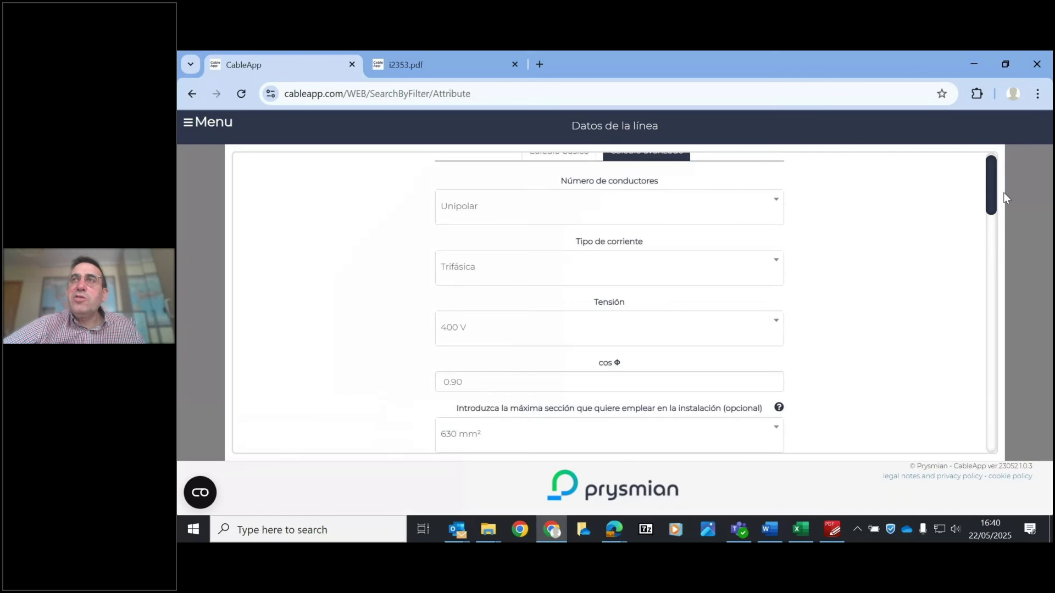
{"action": "left_click_drag", "start_coordinate": [991, 185], "coordinate": [992, 467]}
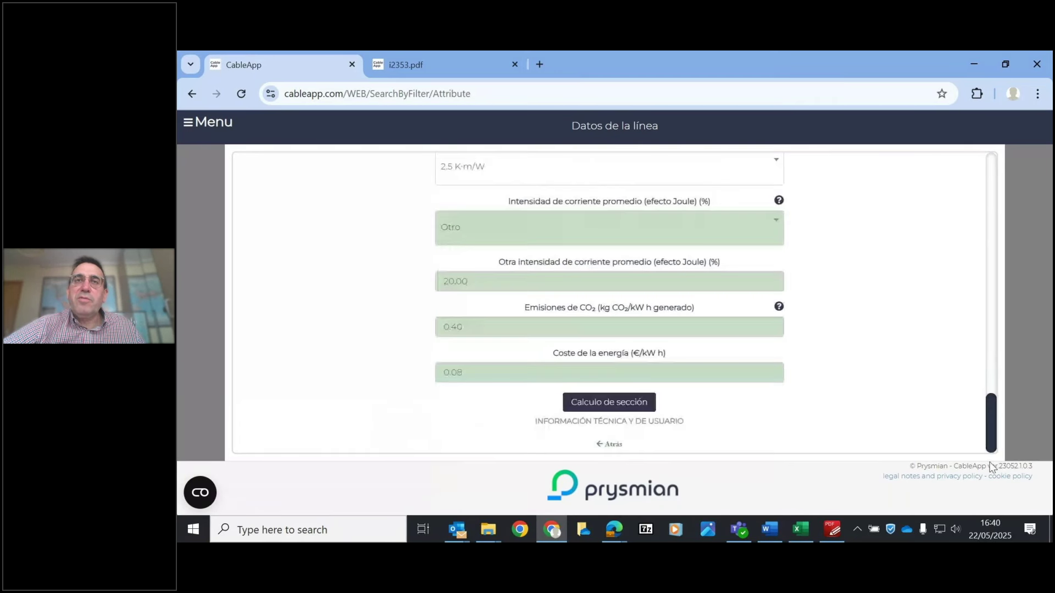
{"action": "left_click", "coordinate": [594, 405]}
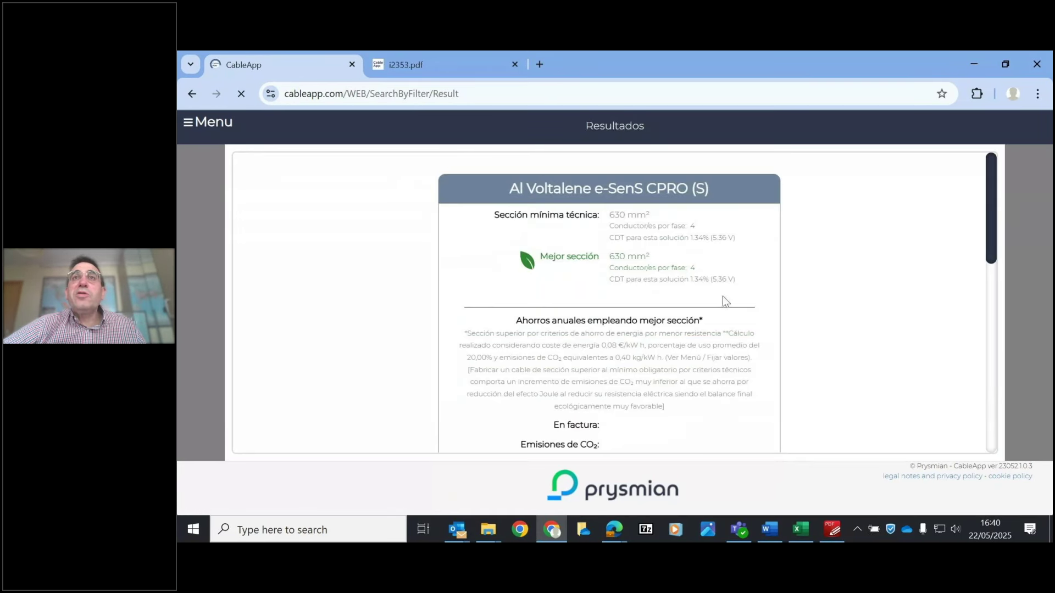
{"action": "left_click_drag", "start_coordinate": [993, 215], "coordinate": [1015, 199]}
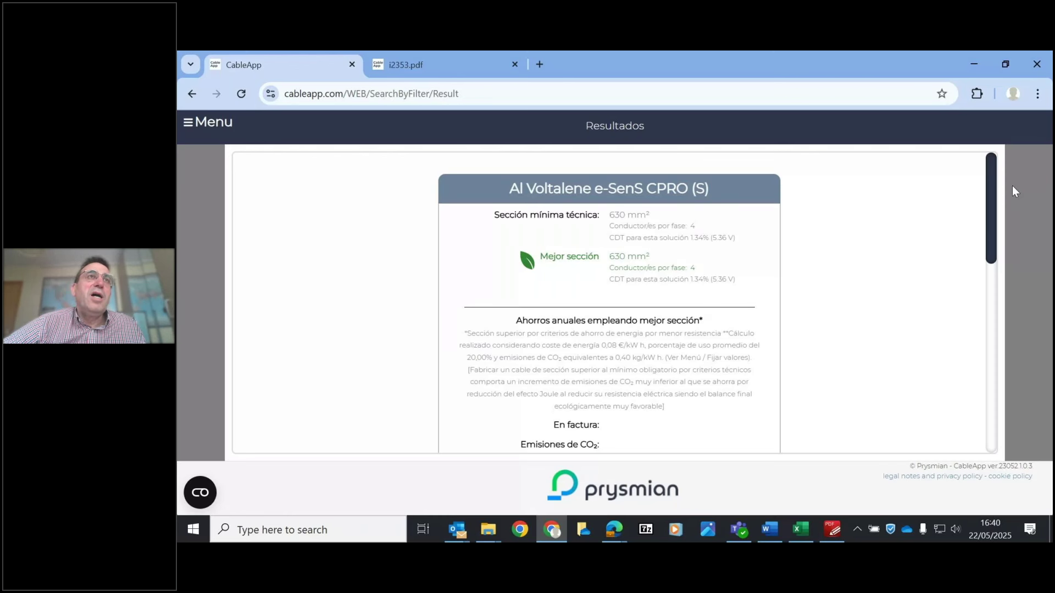
{"action": "left_click", "coordinate": [220, 124]}
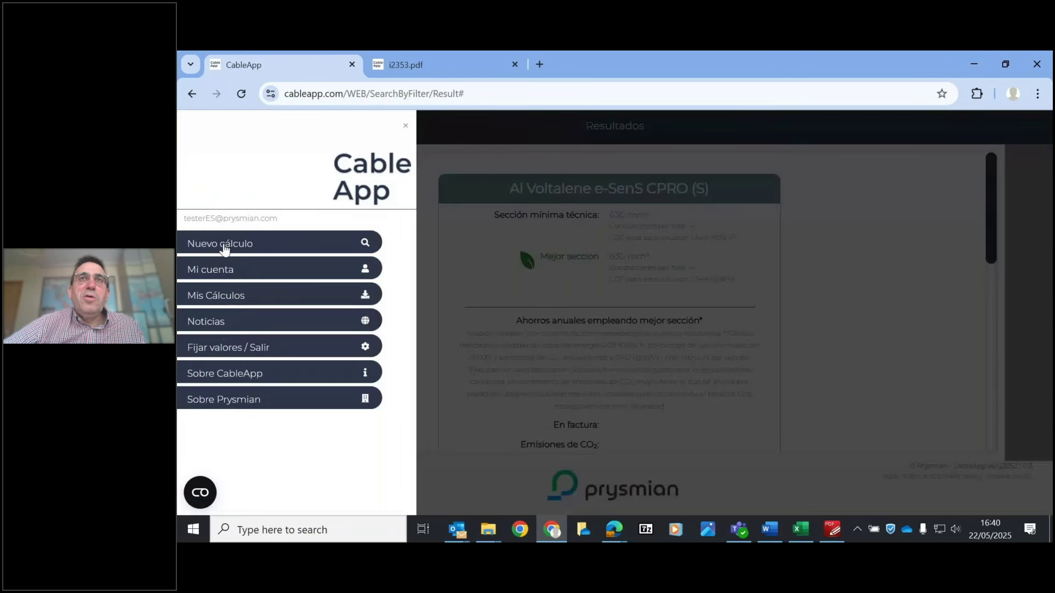
- Start a new installation-type calculation for ITC-LAT 06 medium voltage, under tube or duct
{"action": "left_click", "coordinate": [229, 241]}
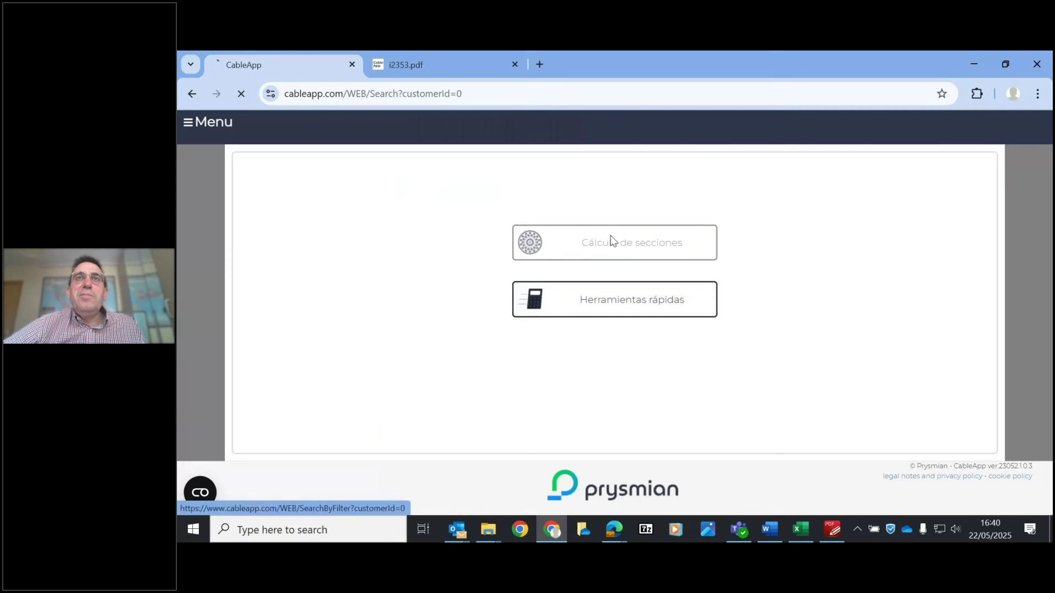
{"action": "left_click", "coordinate": [609, 238]}
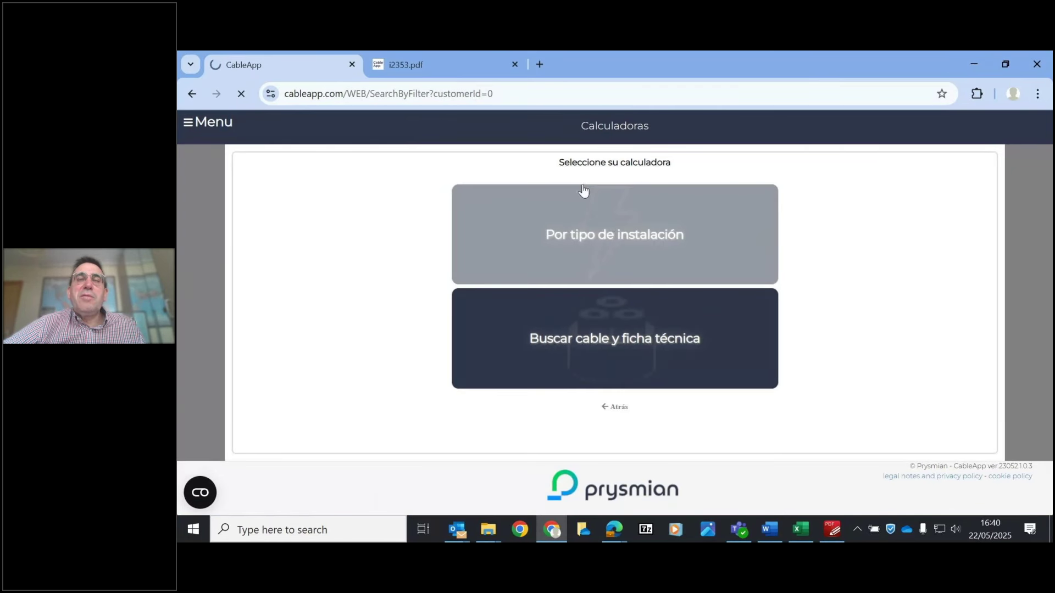
{"action": "left_click", "coordinate": [617, 193]}
{"action": "left_click_drag", "start_coordinate": [786, 242], "coordinate": [785, 351]}
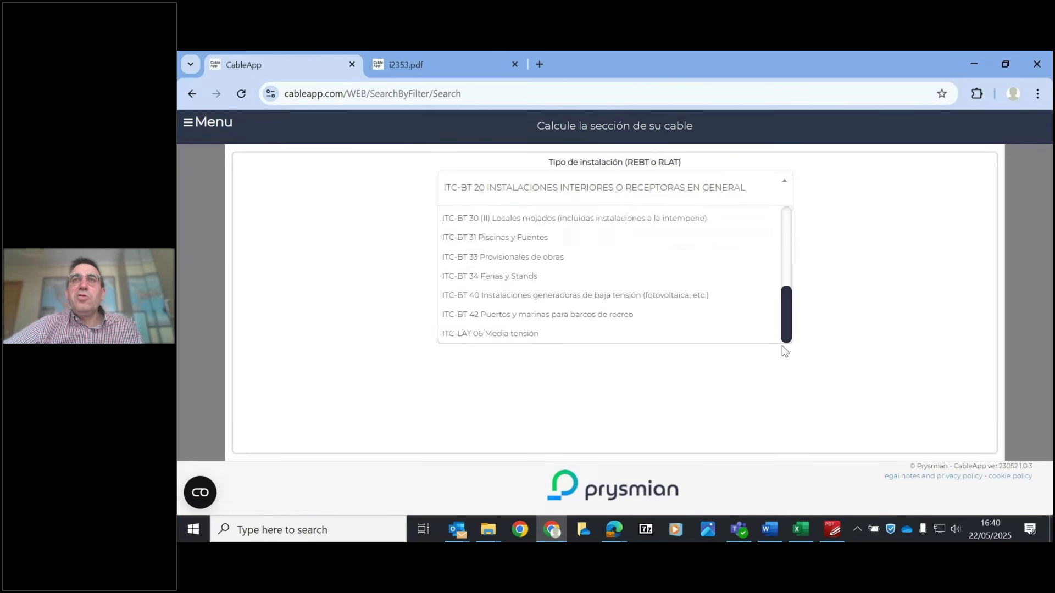
{"action": "left_click", "coordinate": [522, 340]}
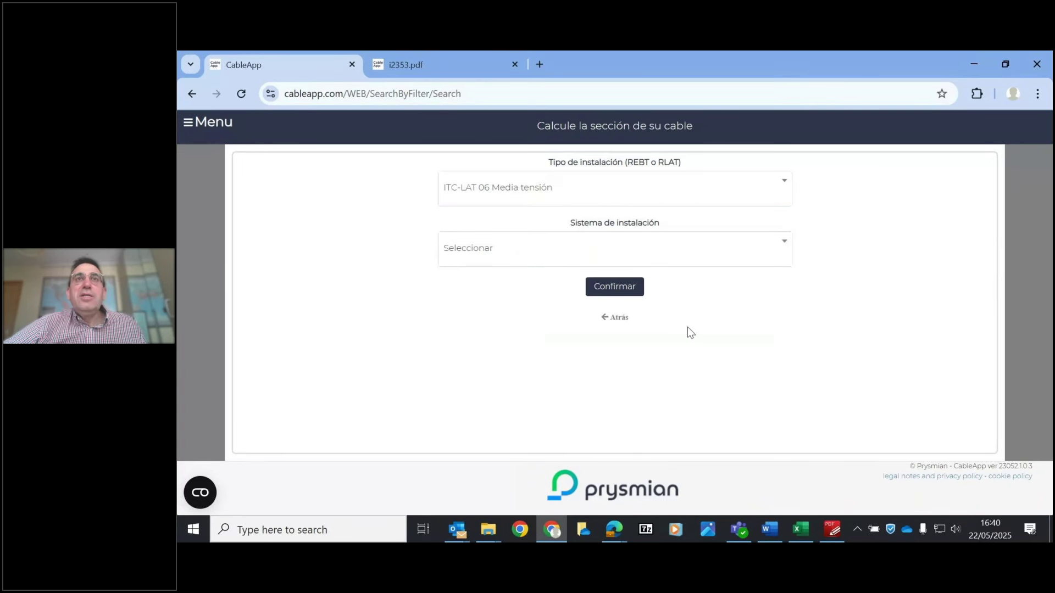
{"action": "left_click", "coordinate": [554, 259]}
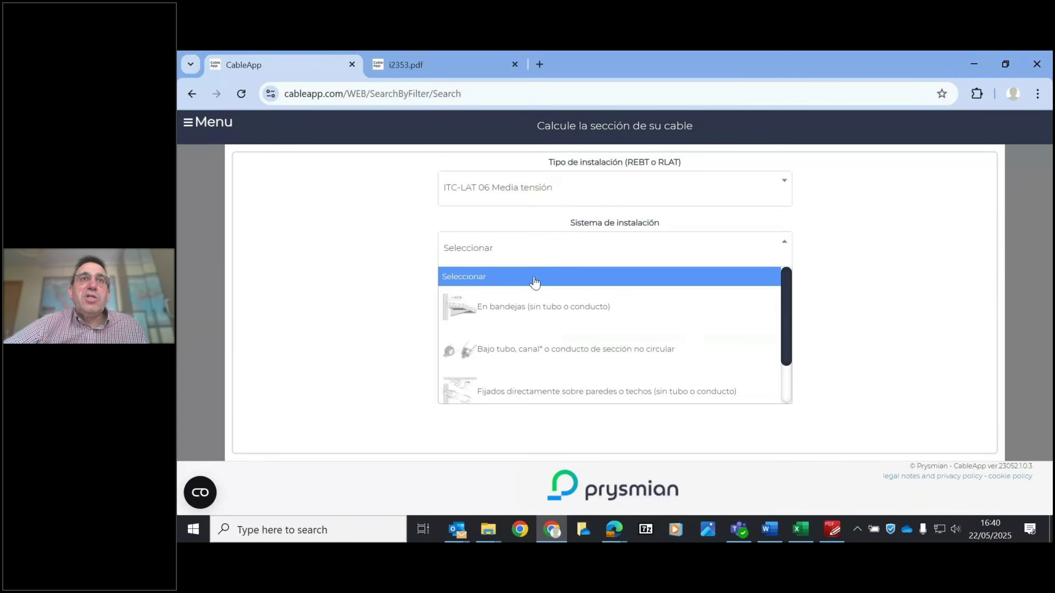
{"action": "left_click", "coordinate": [497, 343]}
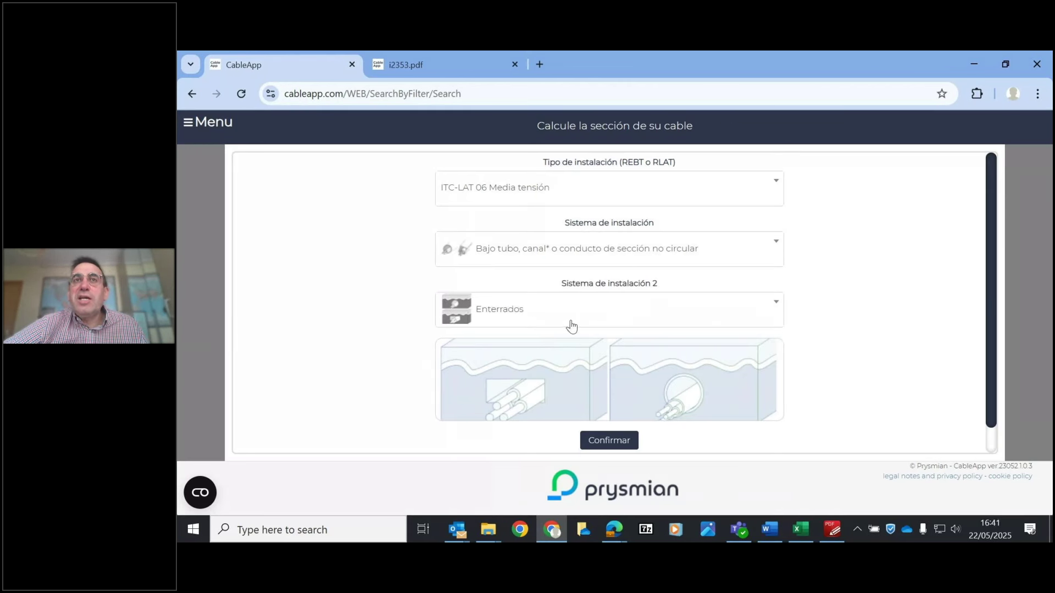
{"action": "left_click", "coordinate": [608, 438]}
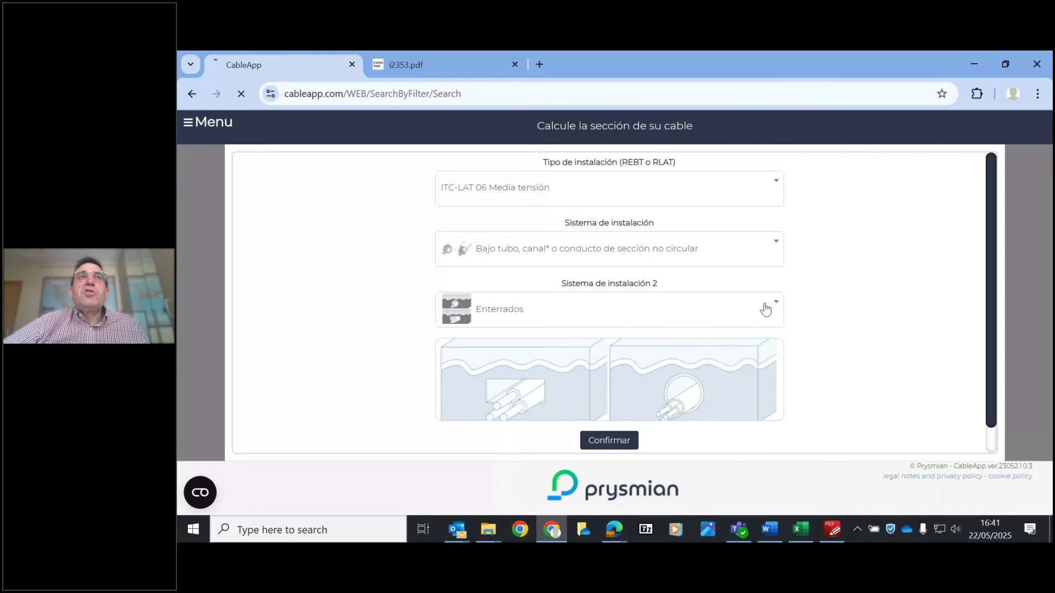
- Select the alternative cable Al Voltalene H Compact for the calculation
{"action": "left_click", "coordinate": [656, 190]}
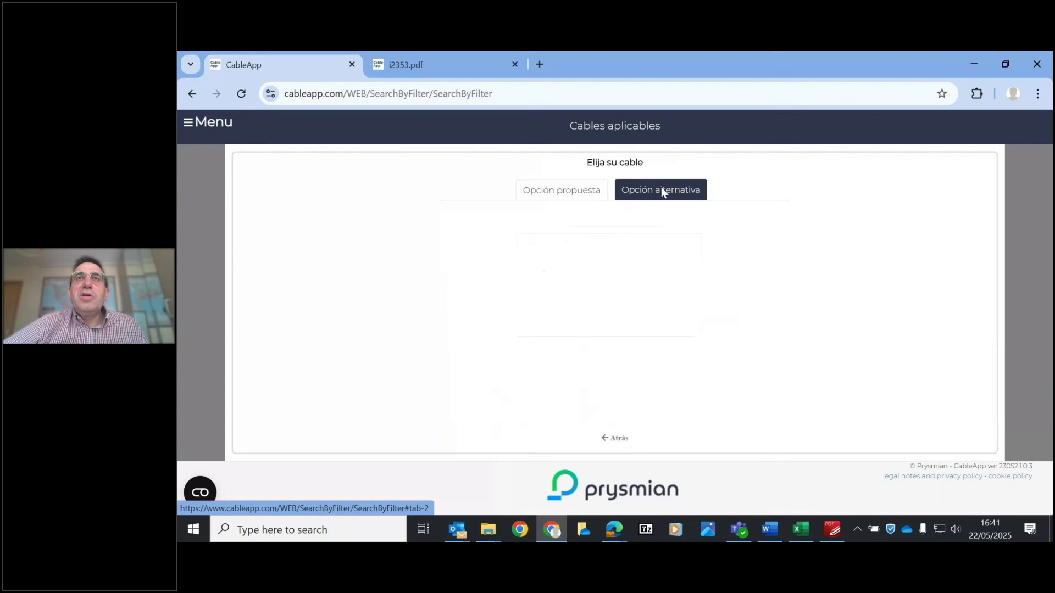
{"action": "scroll", "coordinate": [782, 250], "scroll_direction": "down", "scroll_amount": 1}
{"action": "scroll", "coordinate": [783, 256], "scroll_direction": "down", "scroll_amount": 1}
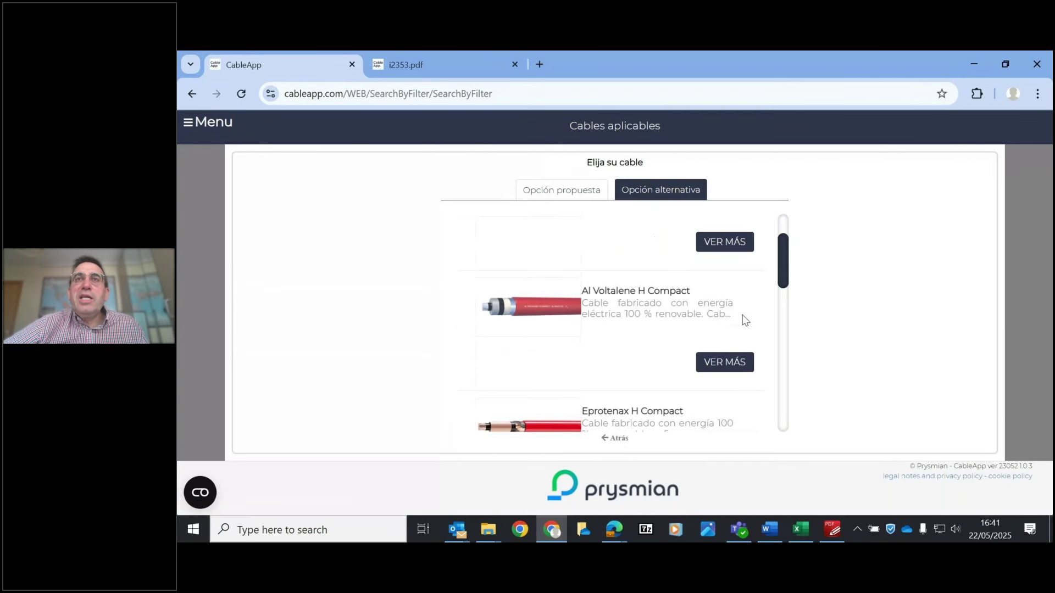
{"action": "left_click", "coordinate": [736, 363]}
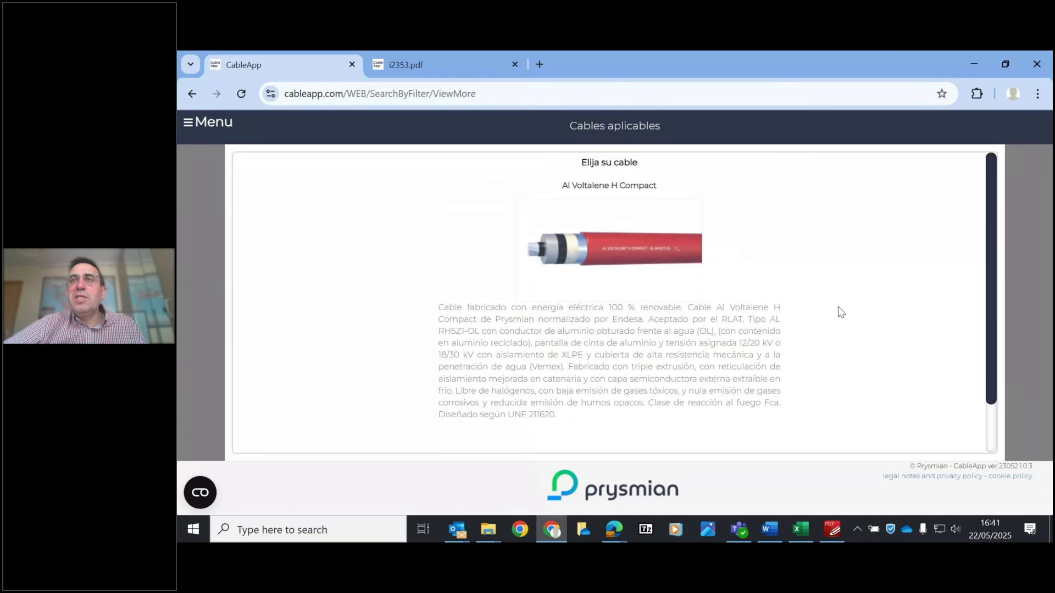
{"action": "scroll", "coordinate": [626, 413], "scroll_direction": "down", "scroll_amount": 1}
{"action": "left_click", "coordinate": [625, 413]}
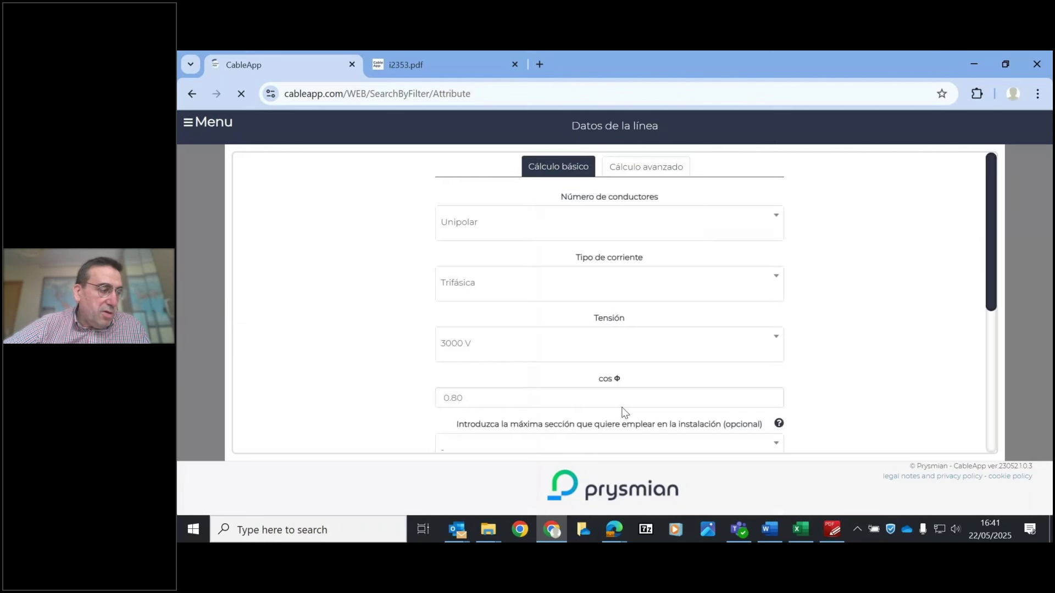
- Set the line voltage to a custom 12000 V
{"action": "left_click", "coordinate": [527, 353]}
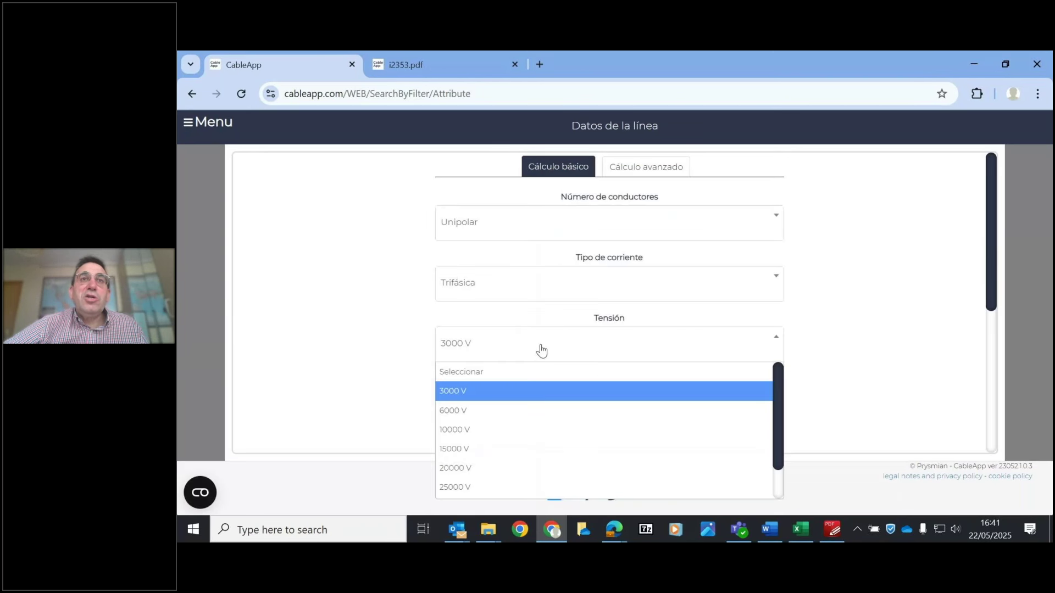
{"action": "left_click_drag", "start_coordinate": [777, 432], "coordinate": [777, 461]}
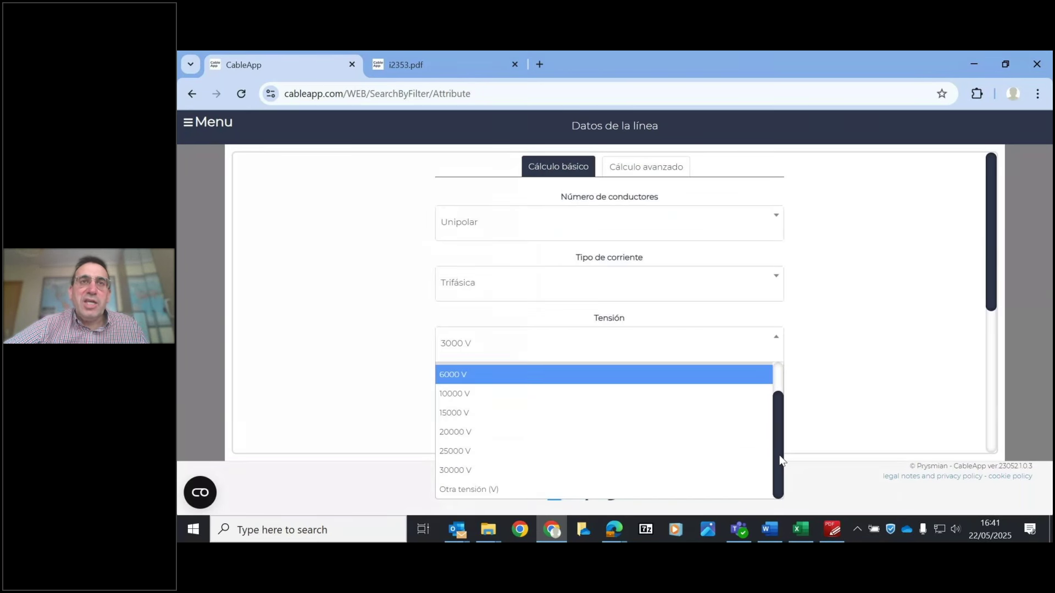
{"action": "left_click", "coordinate": [512, 487]}
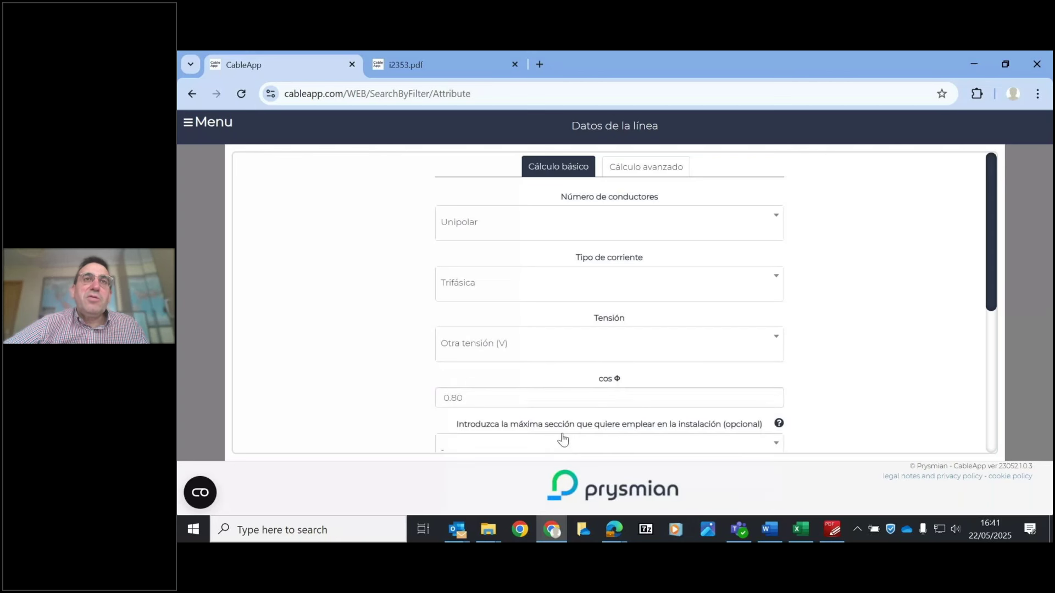
{"action": "left_click", "coordinate": [528, 395]}
{"action": "type", "text": "12000"}
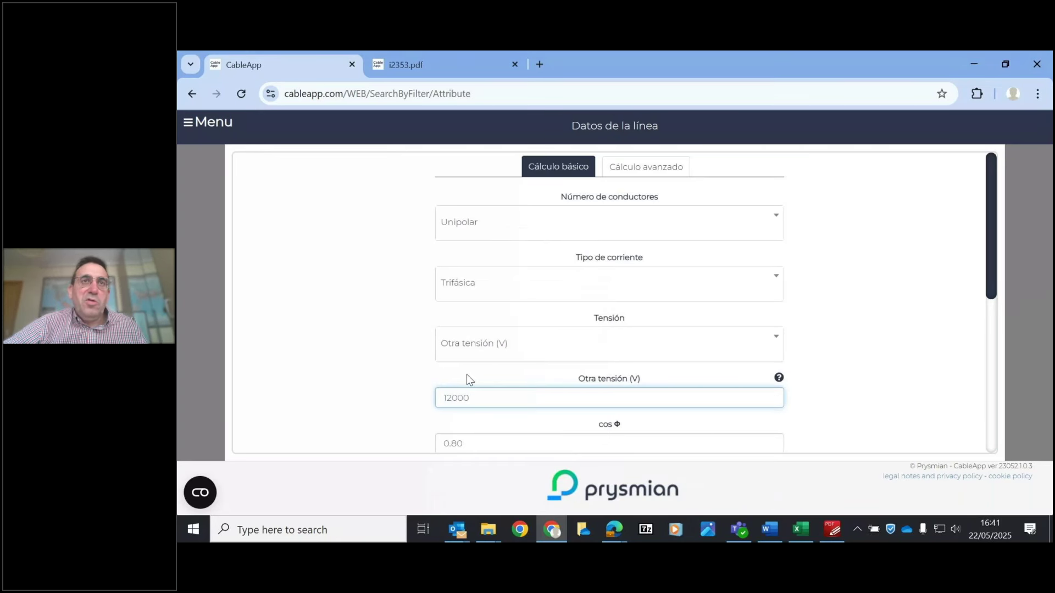
{"action": "left_click", "coordinate": [374, 342]}
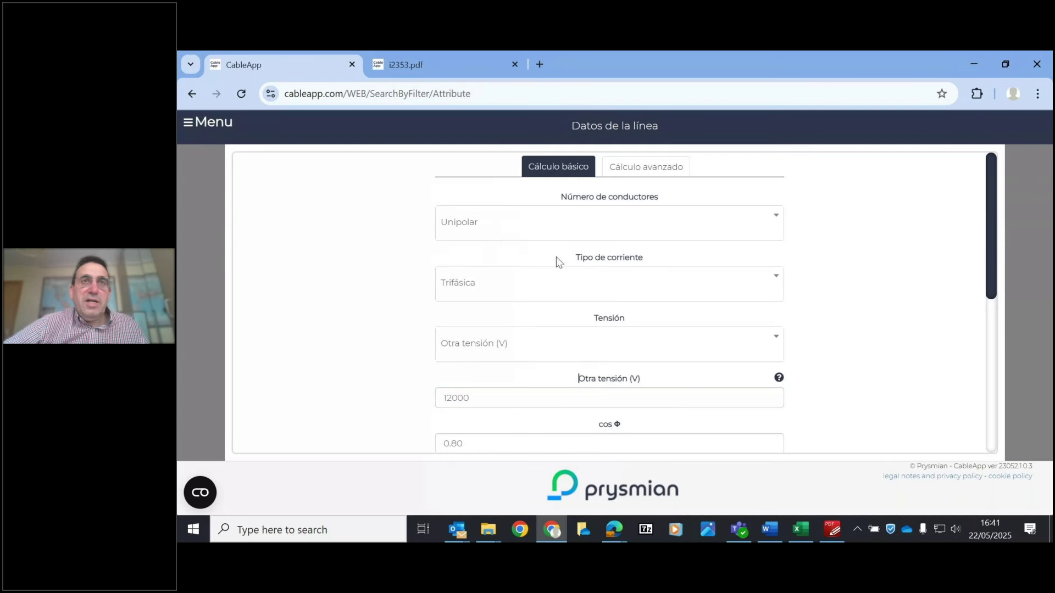
- Enter a 710 A current and 844 m length, then calculate the section
{"action": "scroll", "coordinate": [989, 231], "scroll_direction": "down", "scroll_amount": 3}
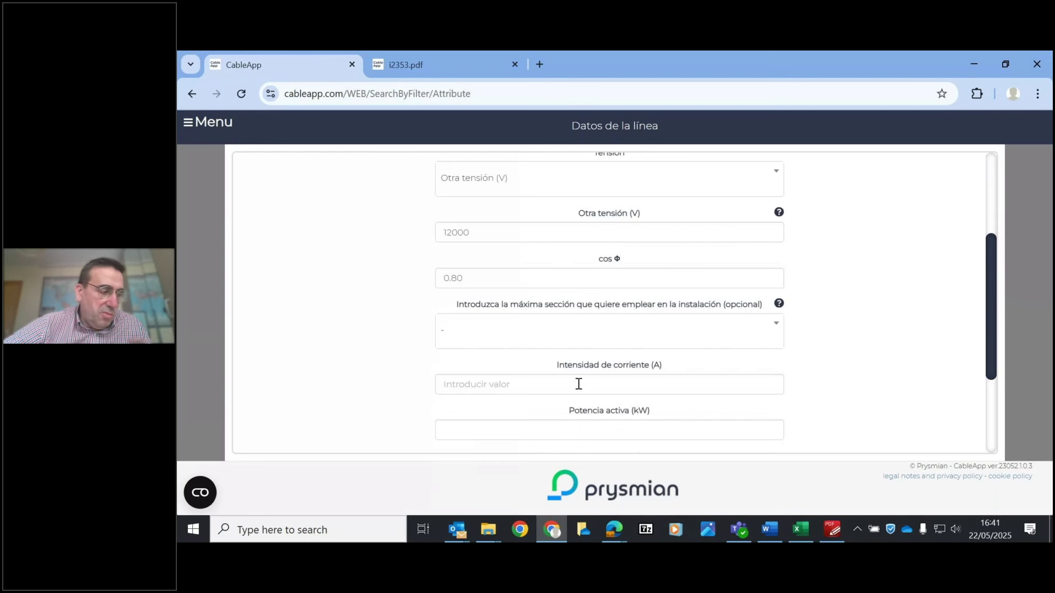
{"action": "left_click", "coordinate": [579, 384]}
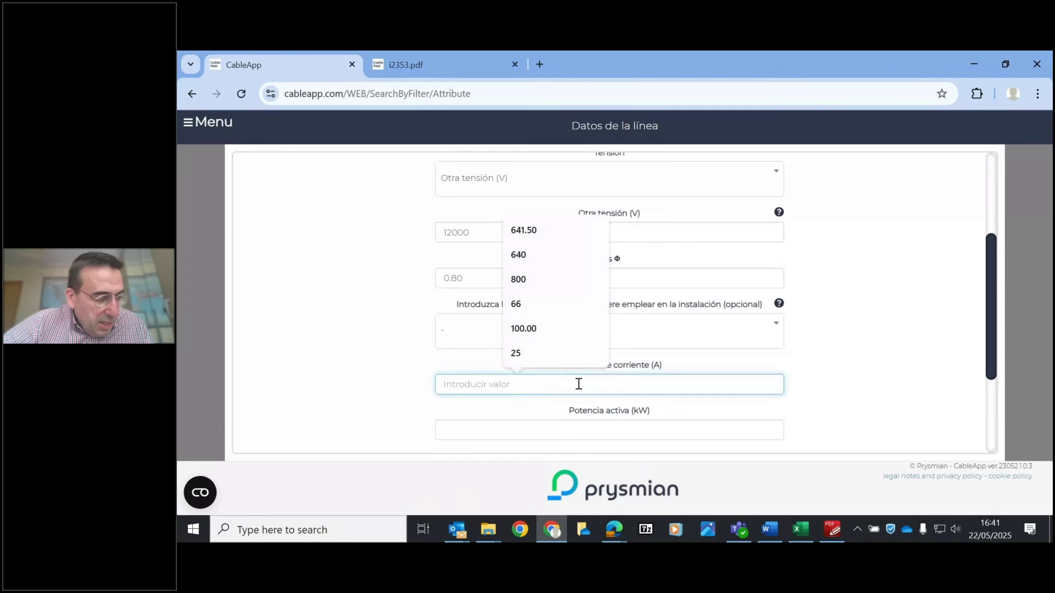
{"action": "type", "text": "710"}
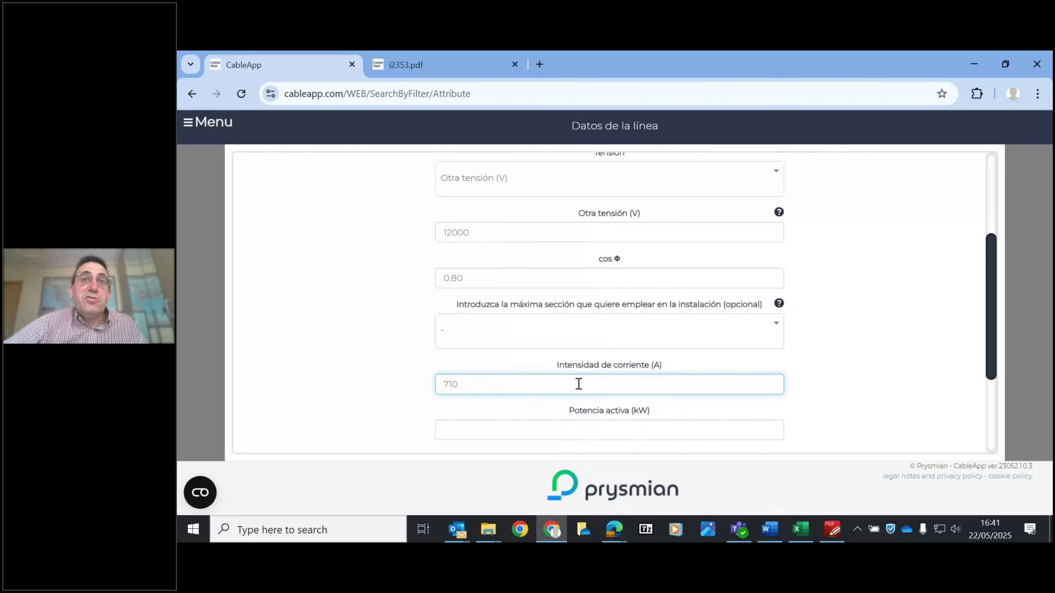
{"action": "left_click", "coordinate": [812, 373]}
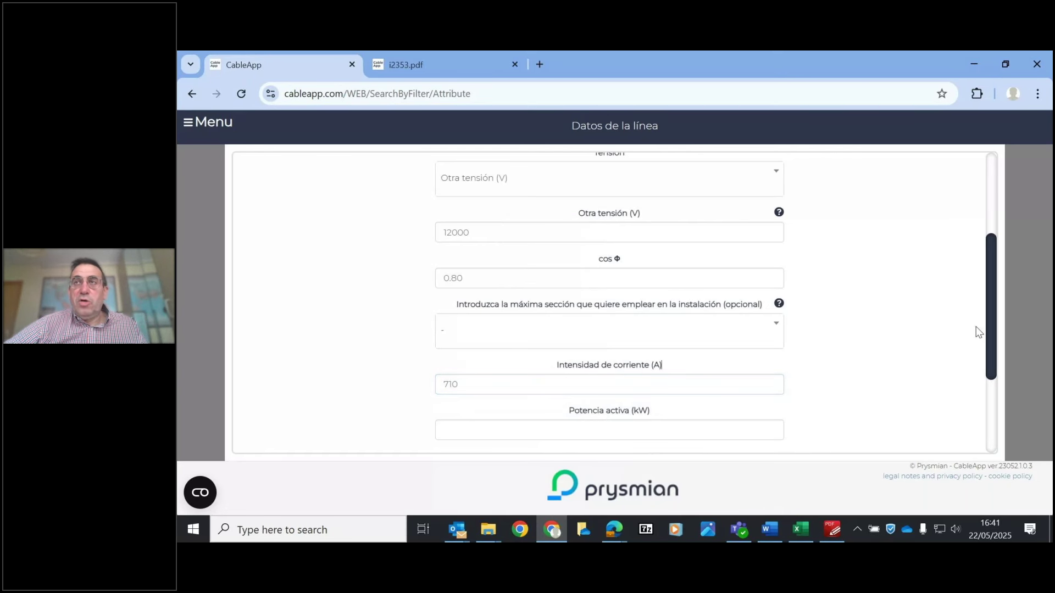
{"action": "left_click_drag", "start_coordinate": [990, 332], "coordinate": [991, 395]}
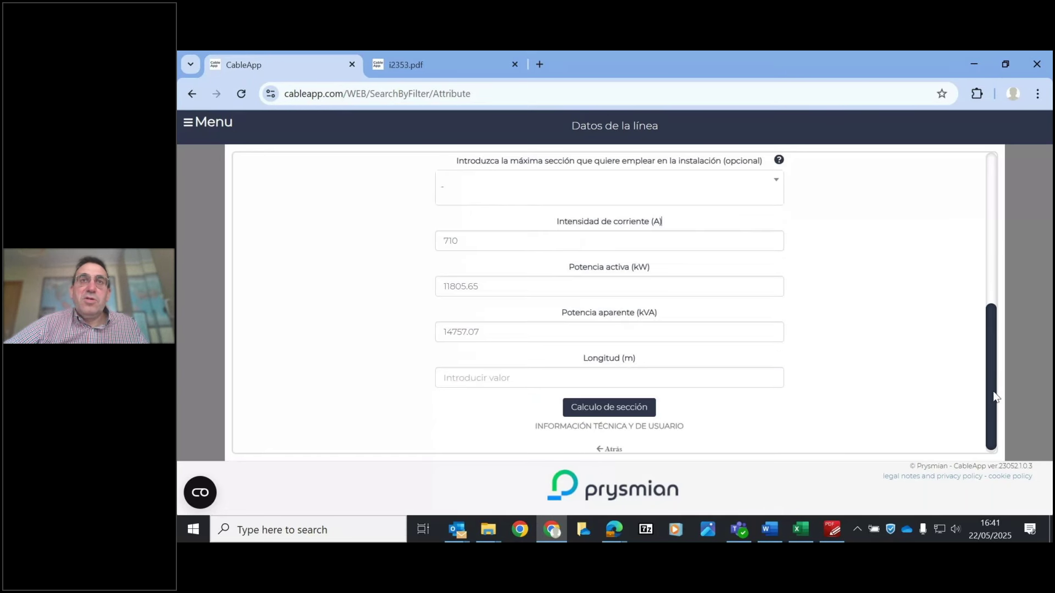
{"action": "left_click", "coordinate": [489, 378]}
{"action": "type", "text": "844"}
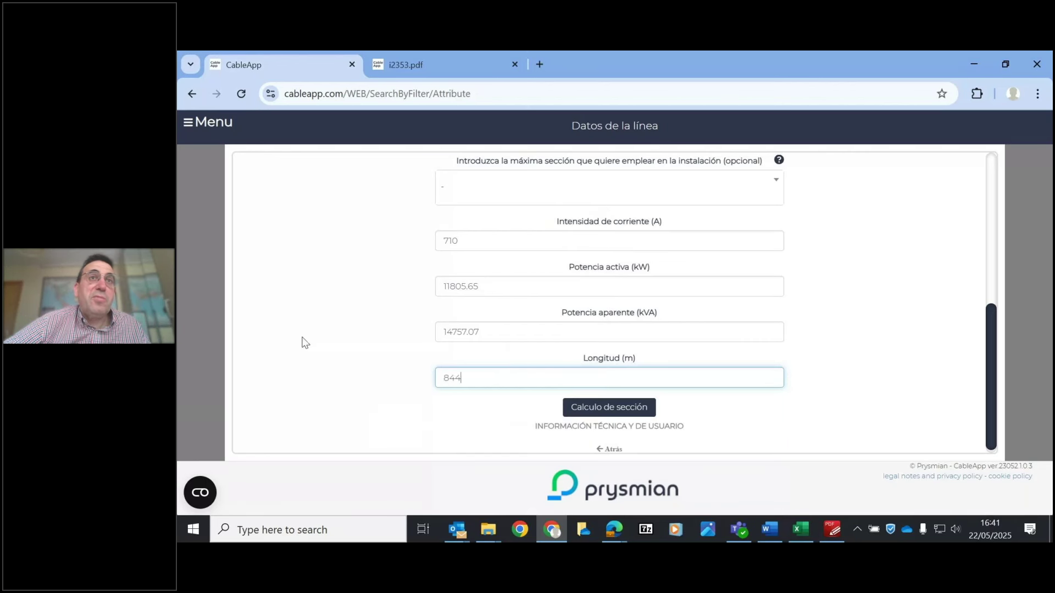
{"action": "left_click", "coordinate": [576, 358]}
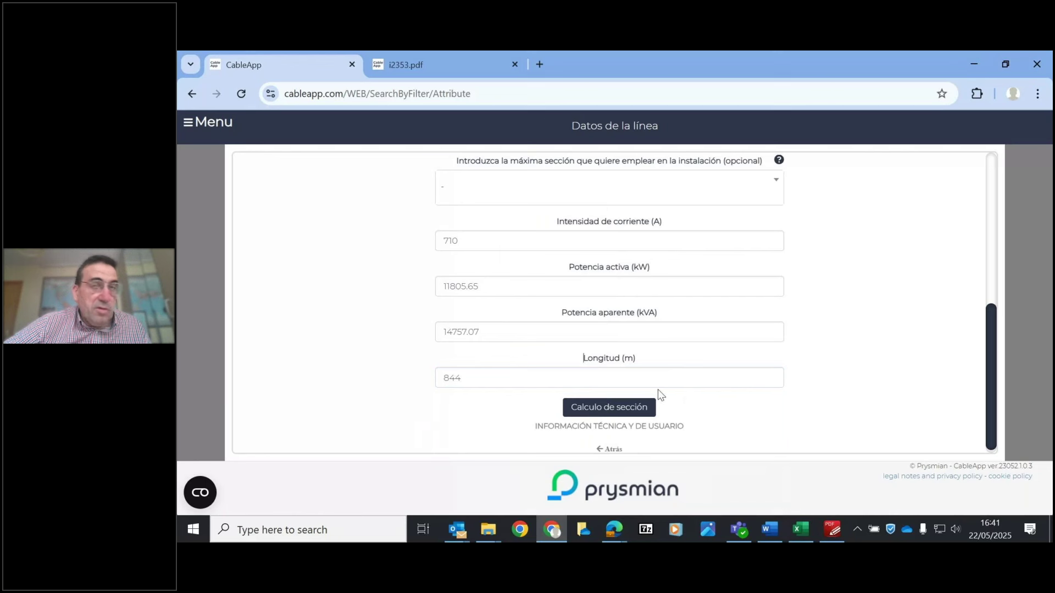
{"action": "left_click", "coordinate": [641, 407]}
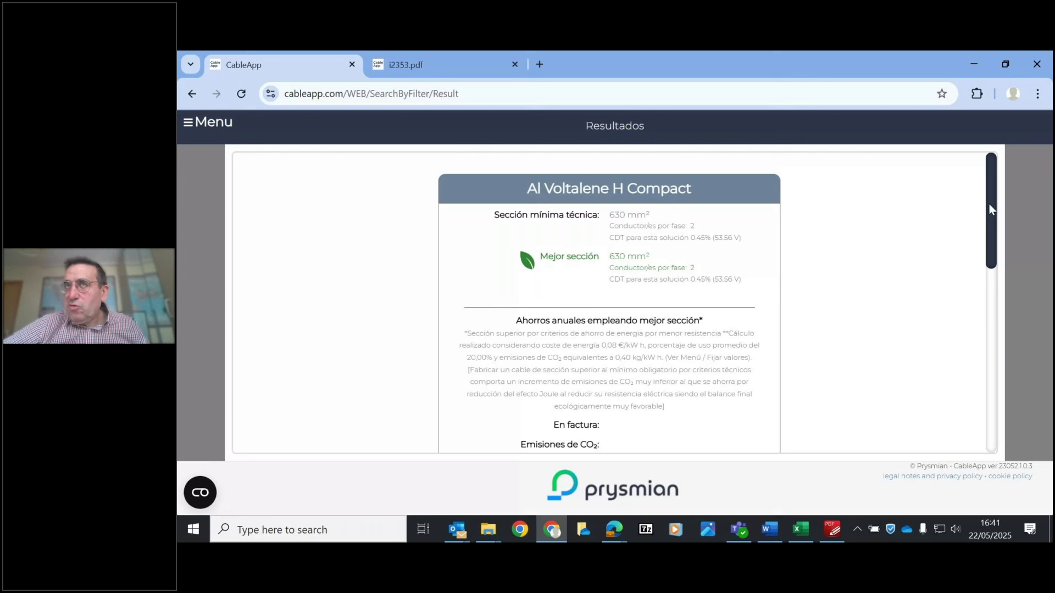
- Review the 630 mm², two-conductors-per-phase results, then return to Datos de la línea
{"action": "left_click_drag", "start_coordinate": [989, 203], "coordinate": [1007, 429]}
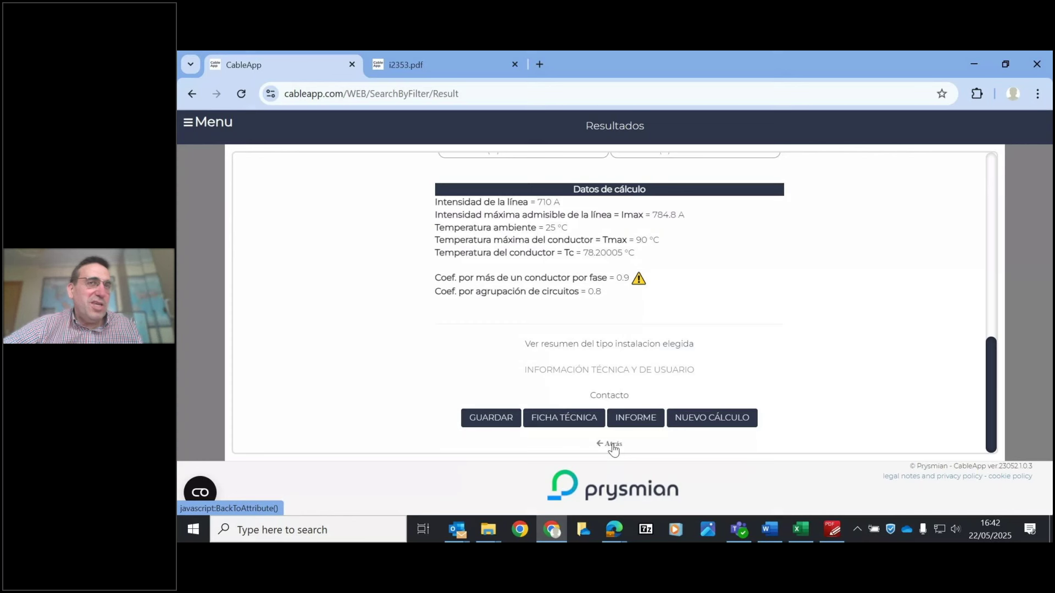
{"action": "left_click", "coordinate": [613, 449]}
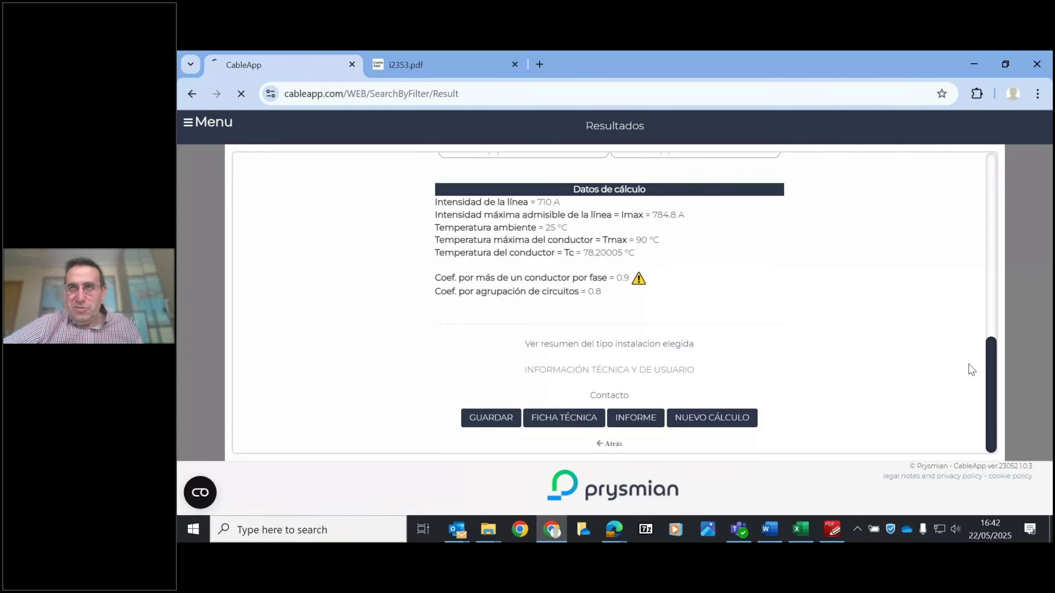
{"action": "left_click_drag", "start_coordinate": [988, 280], "coordinate": [1008, 396]}
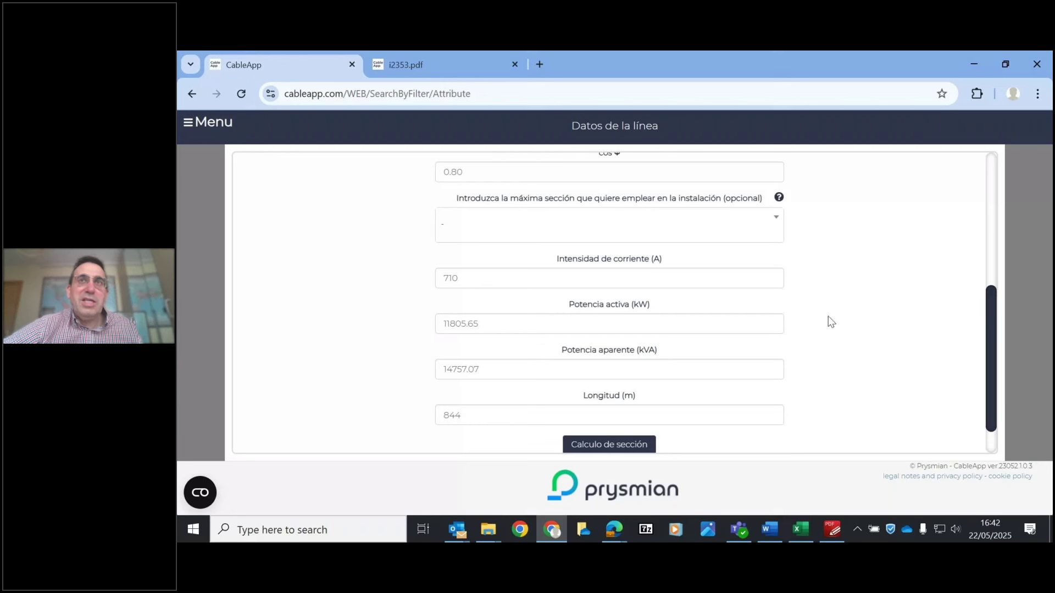
- Recalculate with a 400 mm² maximum section, giving 3 conductors per phase at 0.42% drop, then return
{"action": "left_click", "coordinate": [548, 234]}
{"action": "left_click", "coordinate": [479, 310]}
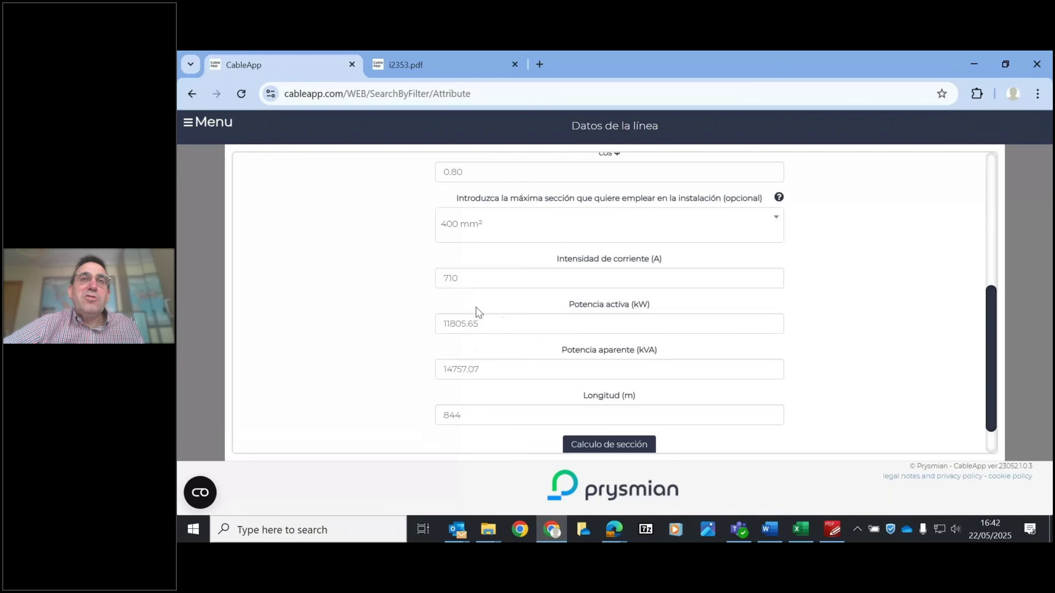
{"action": "left_click", "coordinate": [613, 441]}
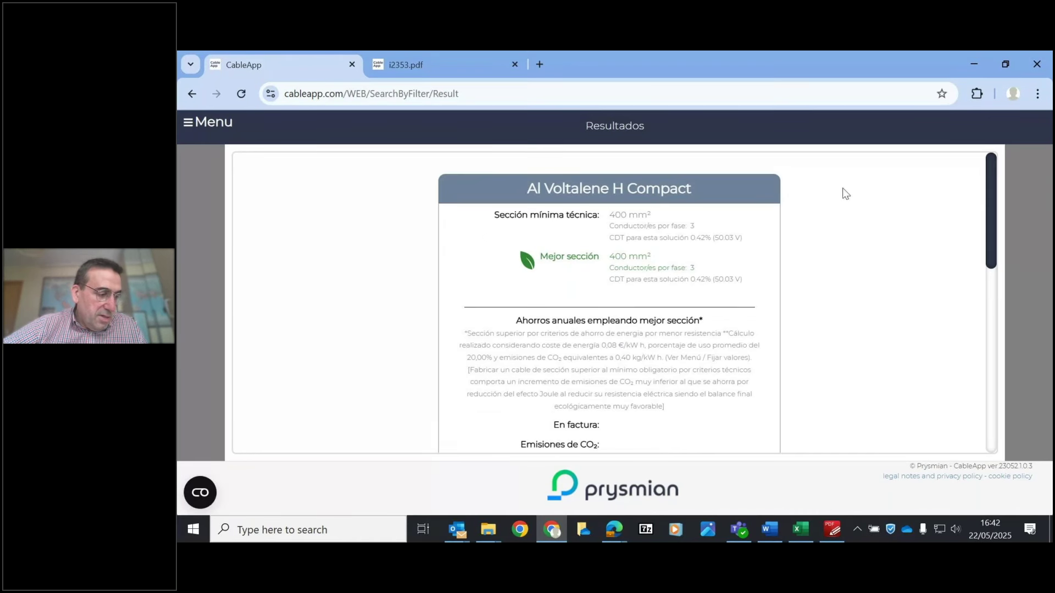
{"action": "scroll", "coordinate": [993, 209], "scroll_direction": "down", "scroll_amount": 3}
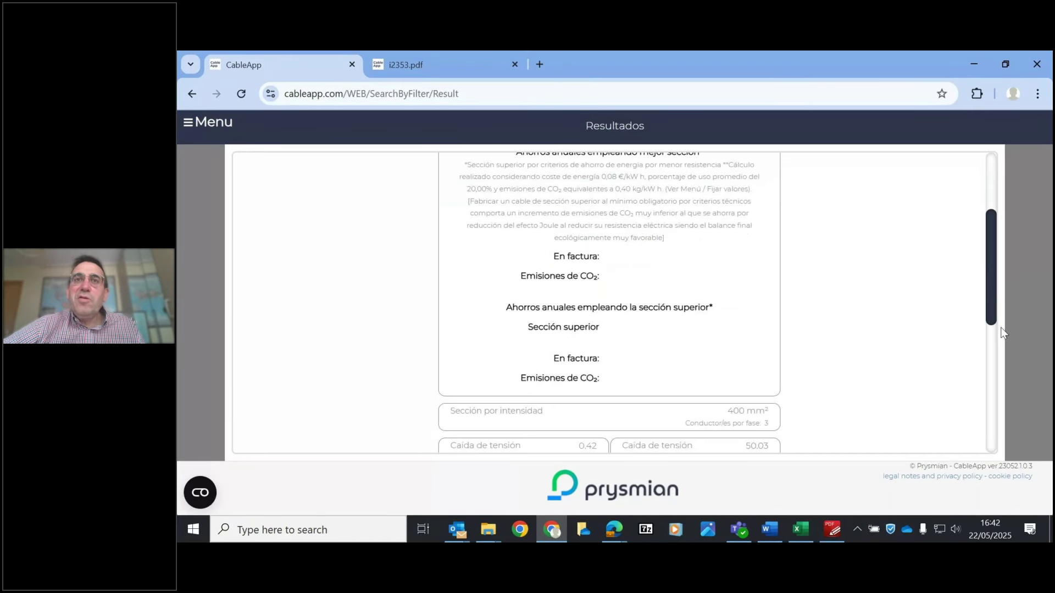
{"action": "scroll", "coordinate": [1001, 332], "scroll_direction": "down", "scroll_amount": 5}
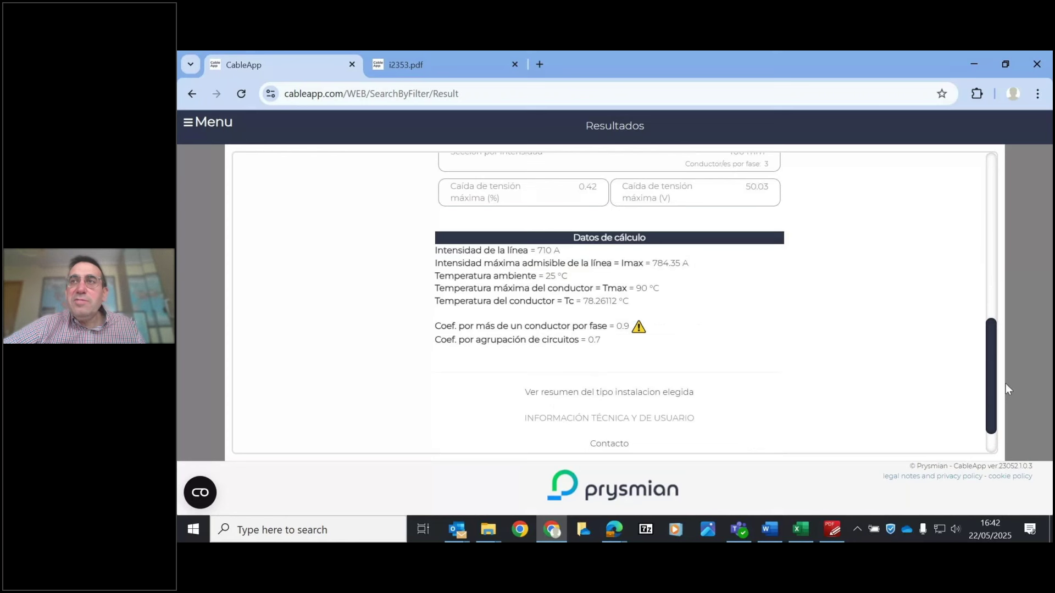
{"action": "scroll", "coordinate": [618, 449], "scroll_direction": "down", "scroll_amount": 1}
{"action": "left_click", "coordinate": [620, 443]}
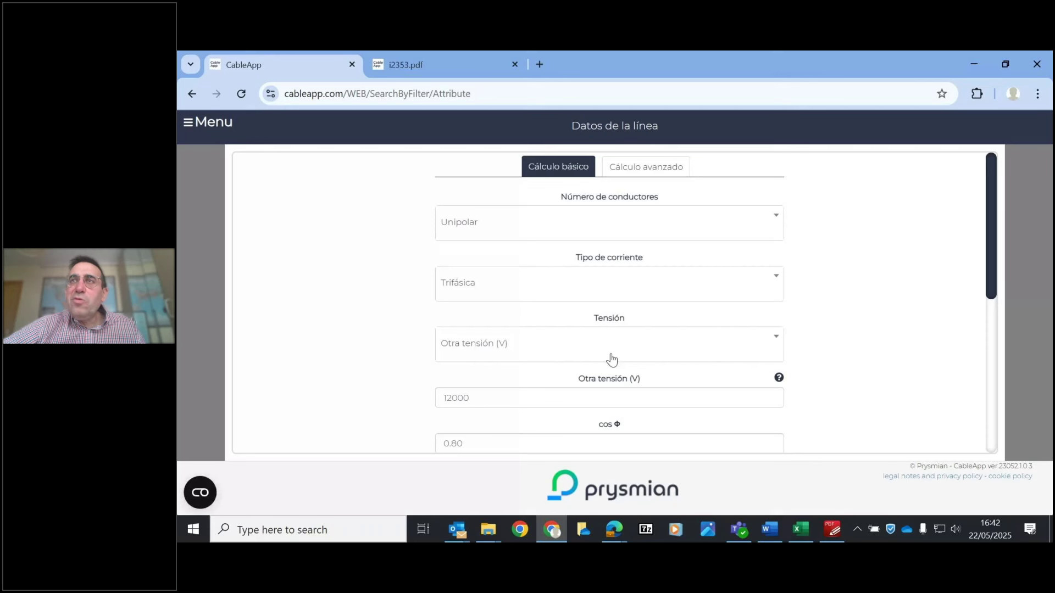
- Set Otro coeficiente to 1.25 in Cálculo avanzado and recalculate: 400 mm², 4 conductors per phase, 0.31% drop
{"action": "scroll", "coordinate": [1011, 370], "scroll_direction": "down", "scroll_amount": 8}
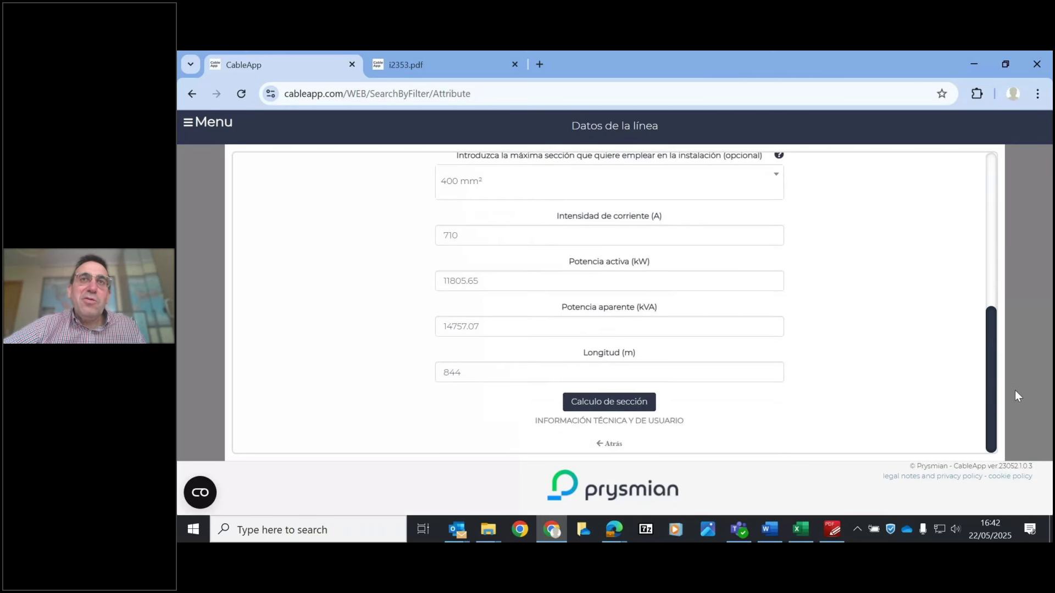
{"action": "scroll", "coordinate": [1014, 390], "scroll_direction": "up", "scroll_amount": 8}
{"action": "left_click", "coordinate": [658, 168]}
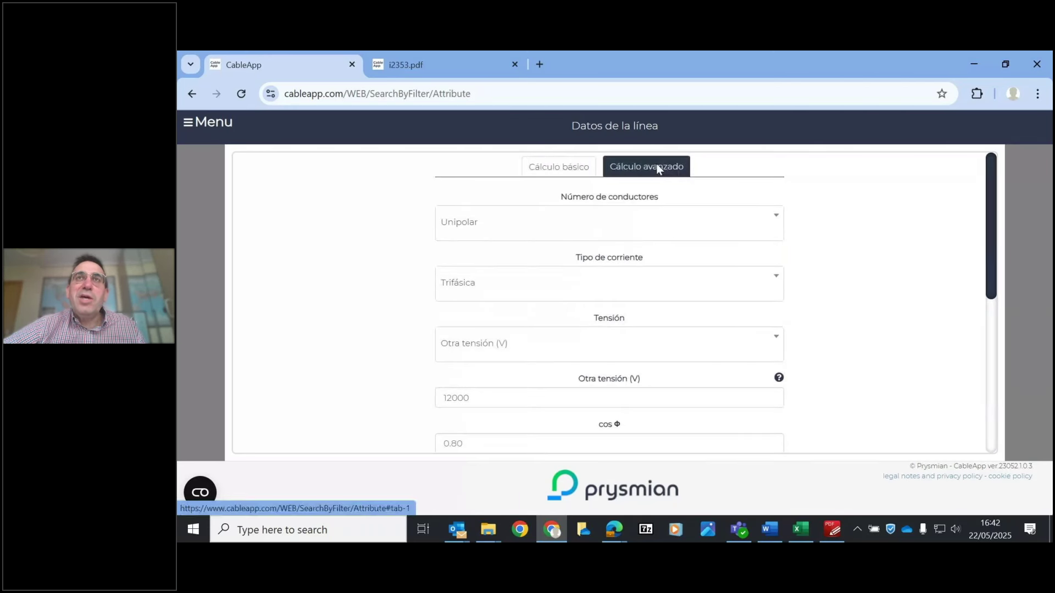
{"action": "left_click_drag", "start_coordinate": [991, 174], "coordinate": [1003, 287]}
{"action": "left_click", "coordinate": [480, 409]}
{"action": "type", "text": ".25"}
{"action": "left_click", "coordinate": [395, 365]}
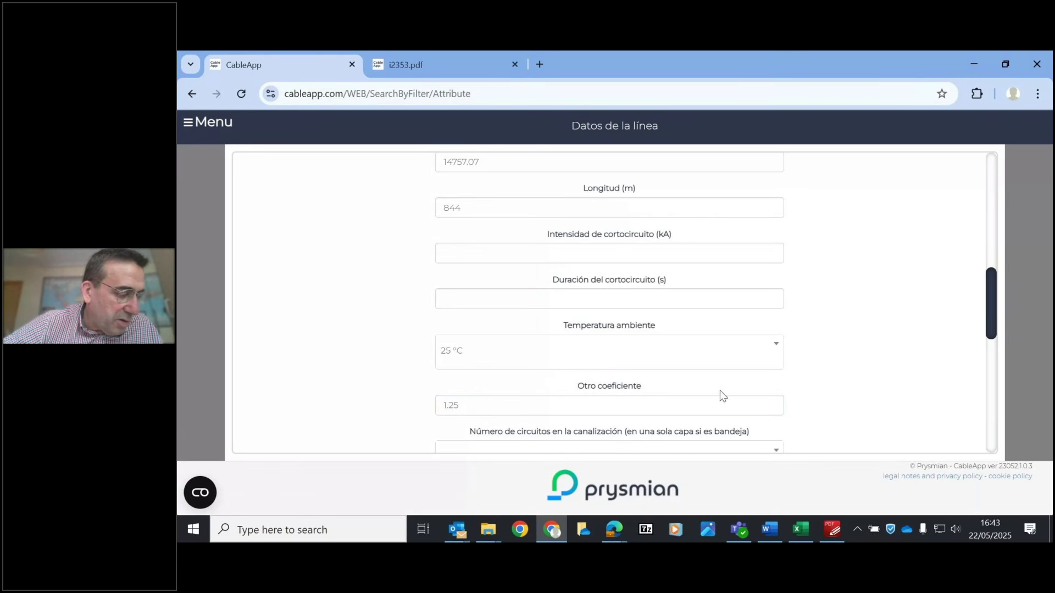
{"action": "left_click_drag", "start_coordinate": [994, 324], "coordinate": [993, 452]}
{"action": "left_click", "coordinate": [609, 404]}
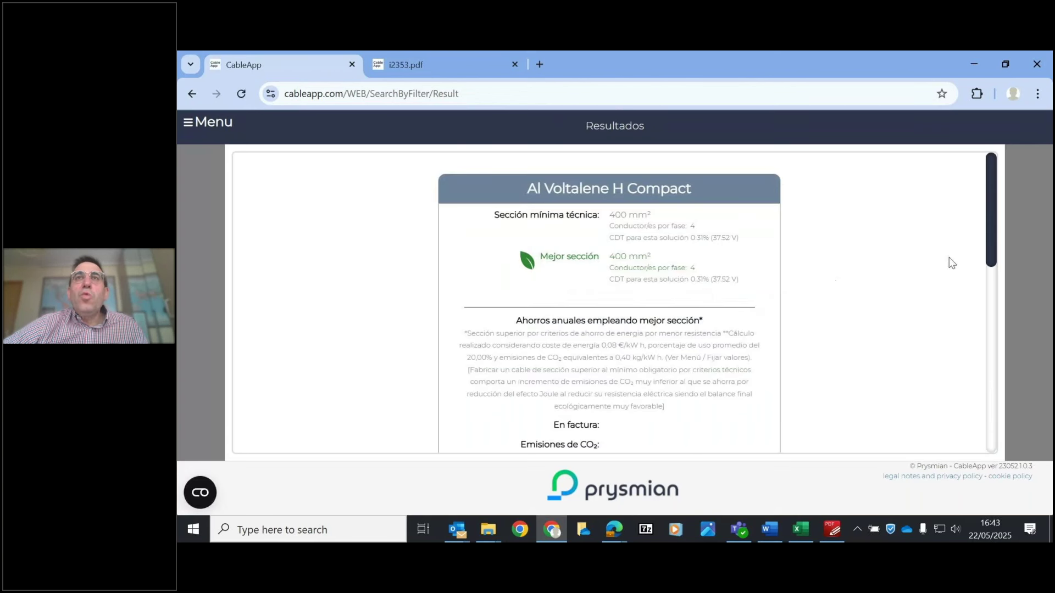
{"action": "left_click_drag", "start_coordinate": [984, 228], "coordinate": [1000, 377]}
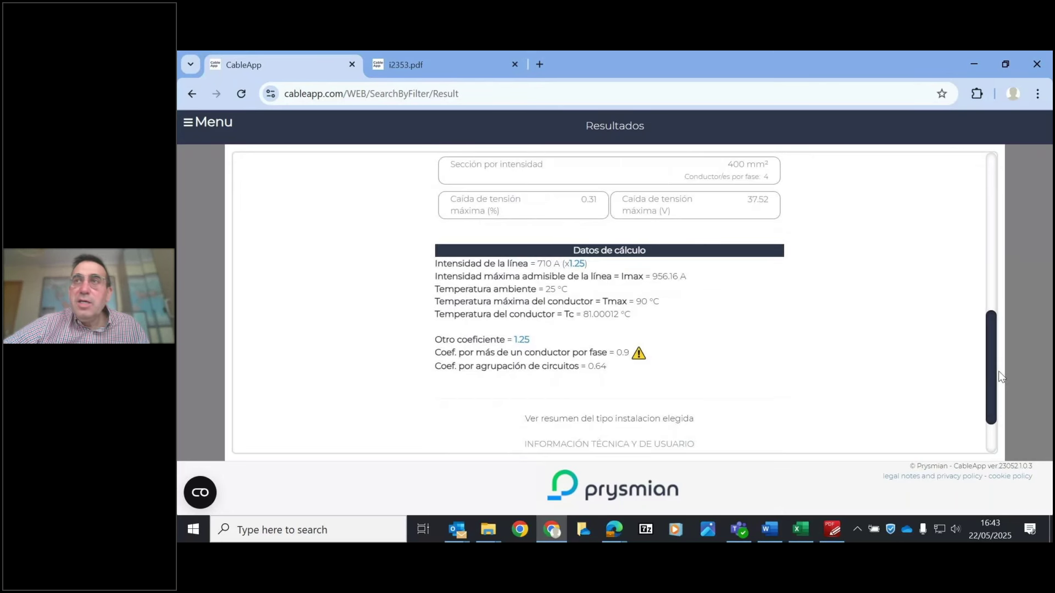
{"action": "left_click_drag", "start_coordinate": [990, 377], "coordinate": [994, 451]}
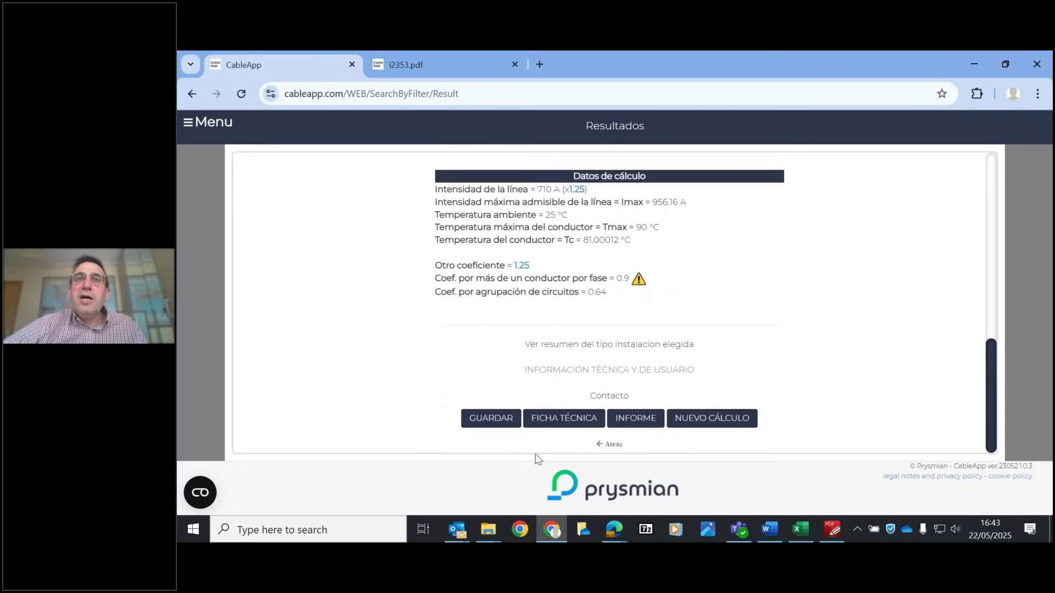
- Back on the line data form, set four circuits in the duct with 0.4 m spacing
{"action": "left_click", "coordinate": [607, 446]}
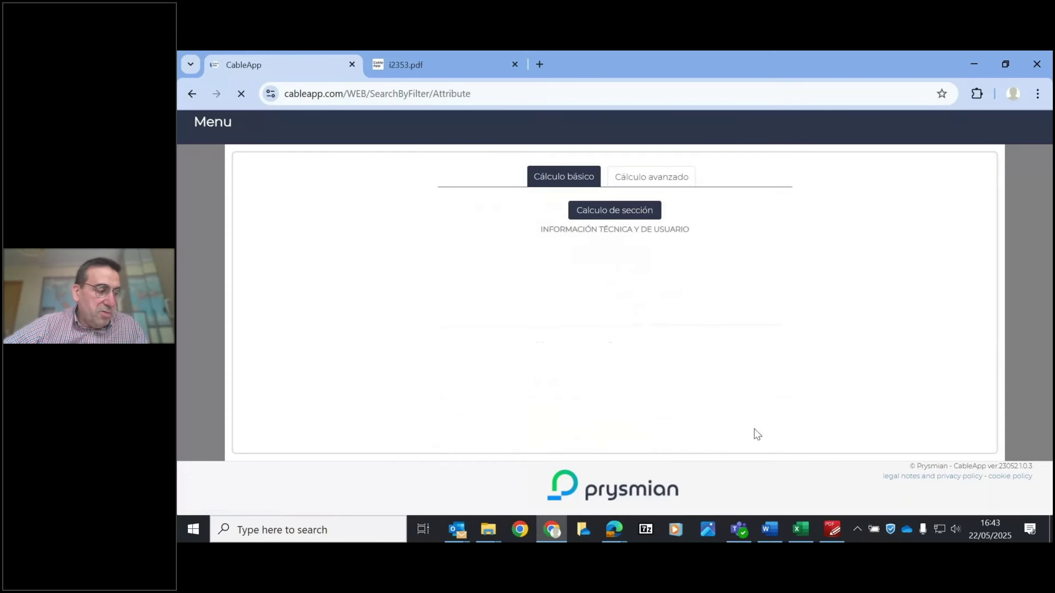
{"action": "left_click_drag", "start_coordinate": [990, 196], "coordinate": [989, 353]}
{"action": "left_click", "coordinate": [516, 295]}
{"action": "left_click", "coordinate": [444, 389]}
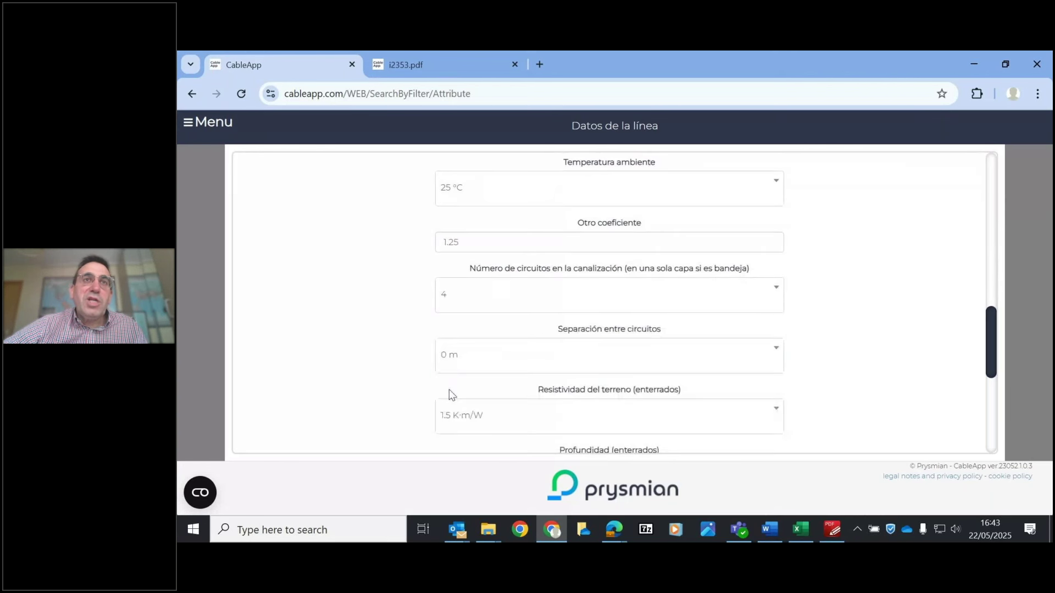
{"action": "left_click", "coordinate": [592, 368]}
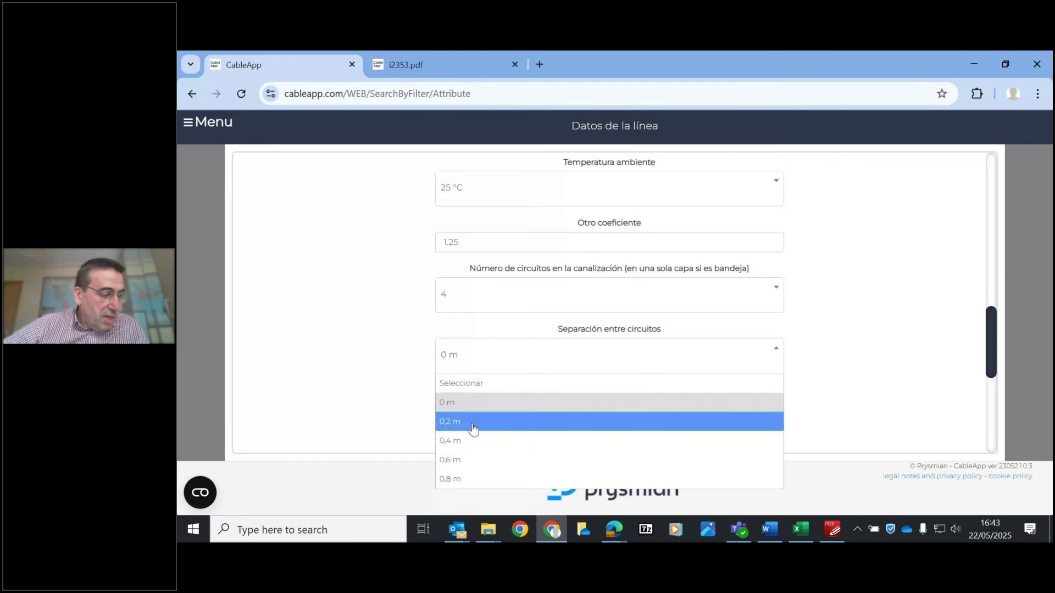
{"action": "left_click", "coordinate": [470, 441]}
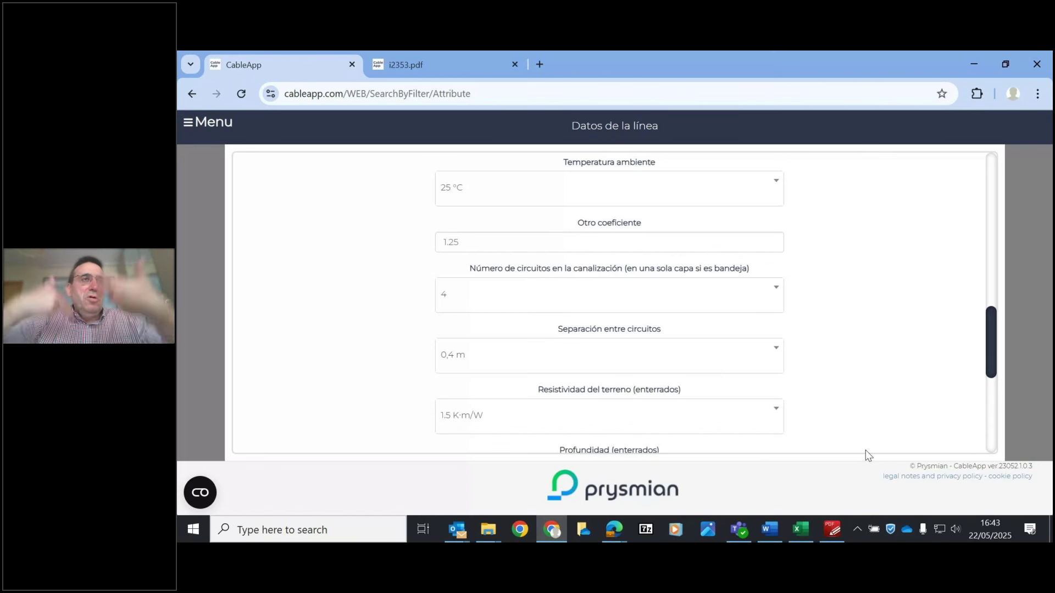
- Set soil resistivity to 2 K·m/W and burial depth to 1.50 m, then recalculate
{"action": "left_click", "coordinate": [654, 424]}
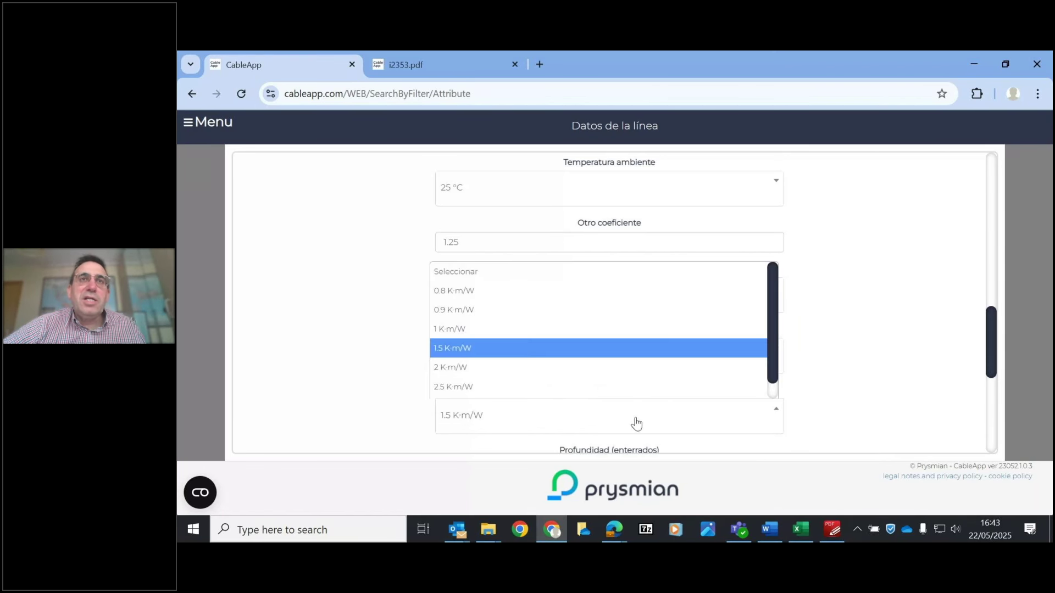
{"action": "left_click", "coordinate": [483, 368]}
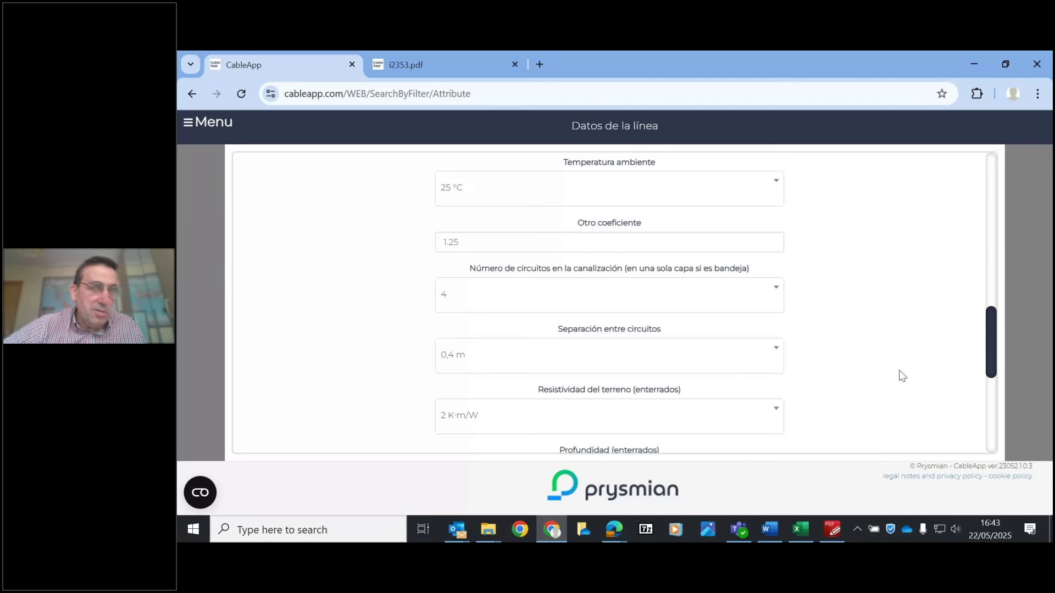
{"action": "left_click_drag", "start_coordinate": [991, 346], "coordinate": [990, 382]}
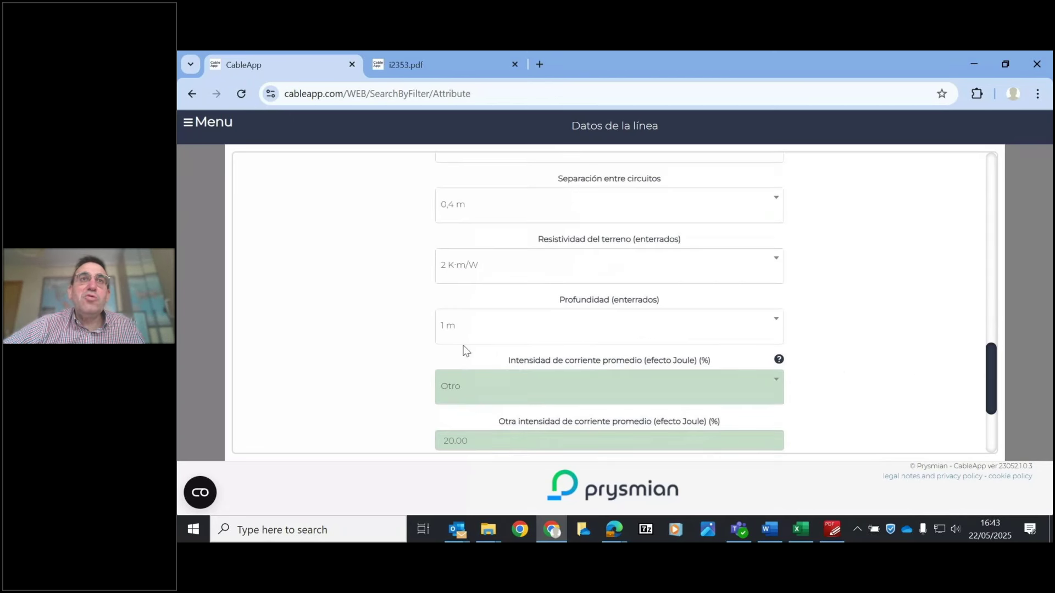
{"action": "left_click", "coordinate": [486, 339]}
{"action": "left_click", "coordinate": [460, 470]}
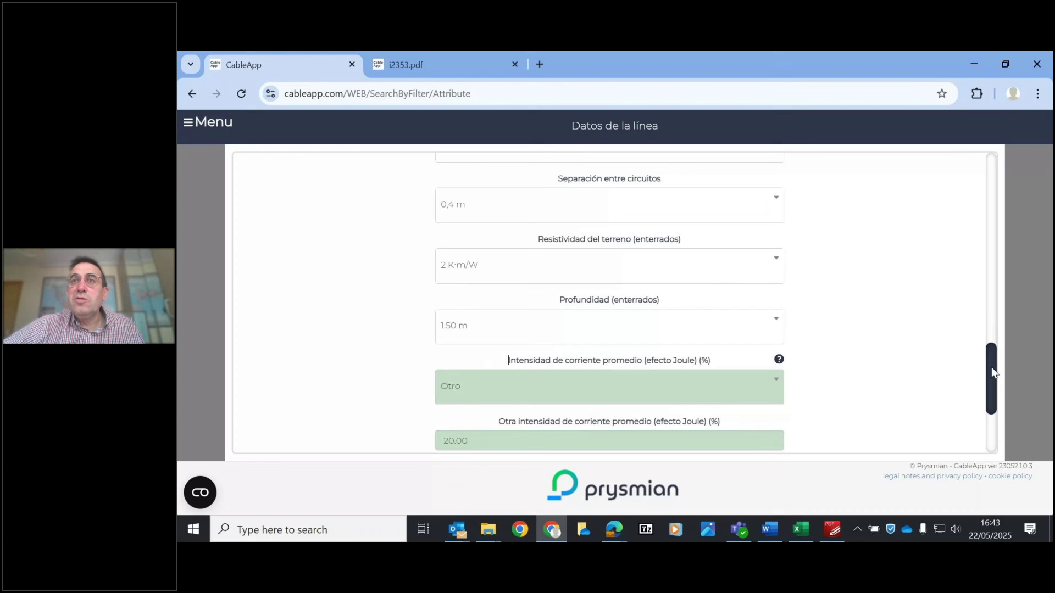
{"action": "left_click_drag", "start_coordinate": [991, 367], "coordinate": [989, 455]}
{"action": "left_click", "coordinate": [594, 406]}
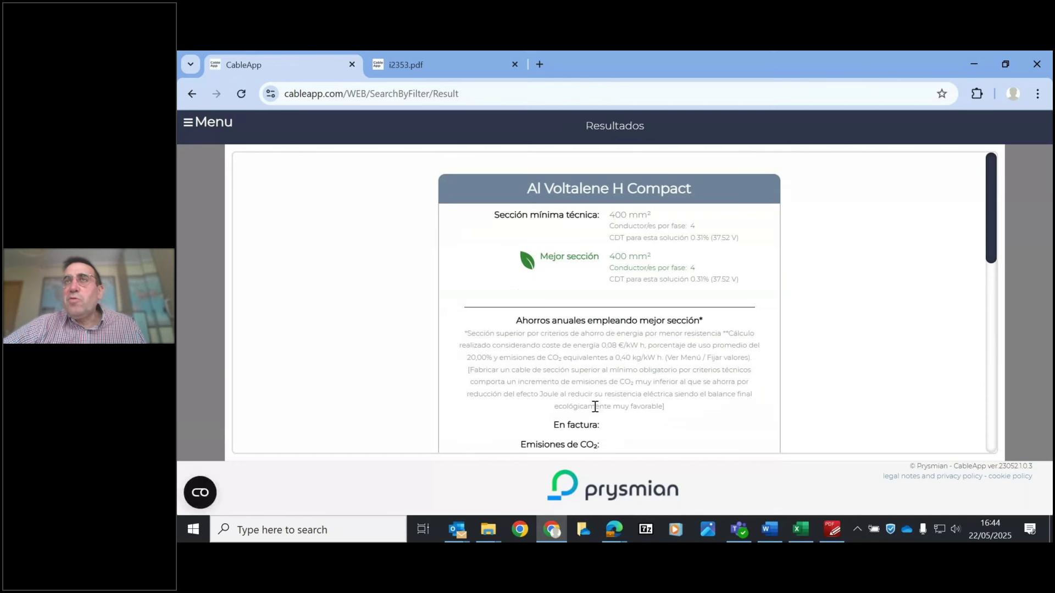
- Scroll the Al Voltalene H Compact results to Datos de cálculo and select the 0.71 grouping coefficient
{"action": "left_click_drag", "start_coordinate": [987, 224], "coordinate": [997, 366]}
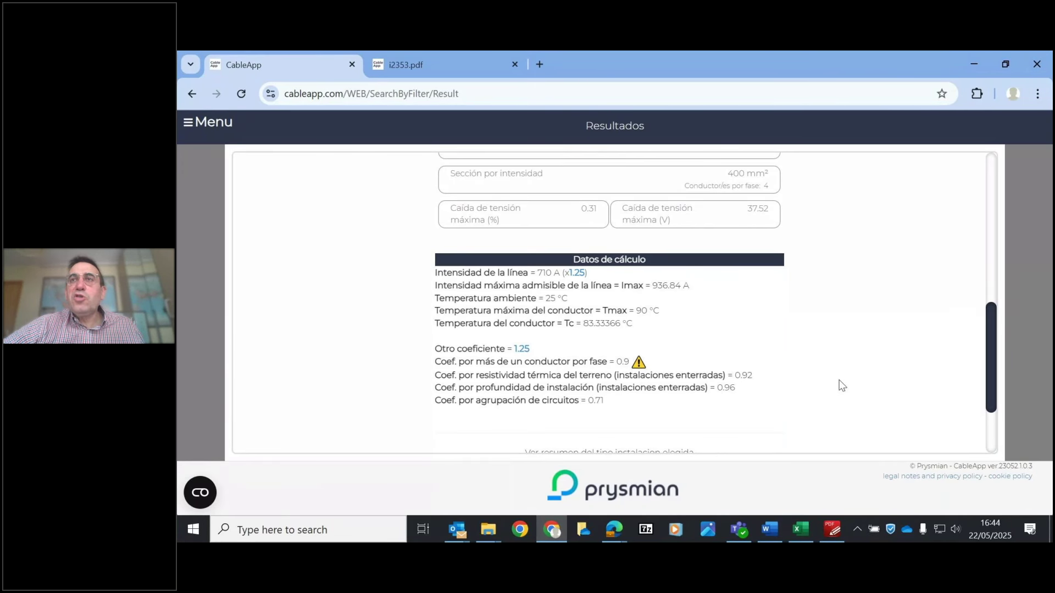
{"action": "double_click", "coordinate": [591, 401]}
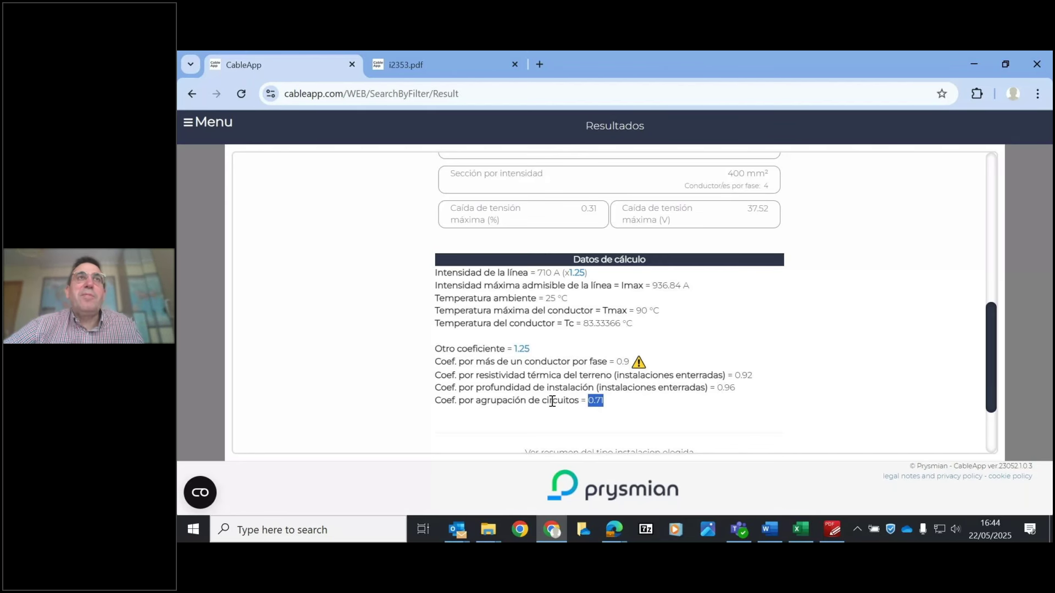
- Start a new installation-type calculation with type ITC-BT 28 Locales de pública concurrencia
{"action": "left_click", "coordinate": [213, 120]}
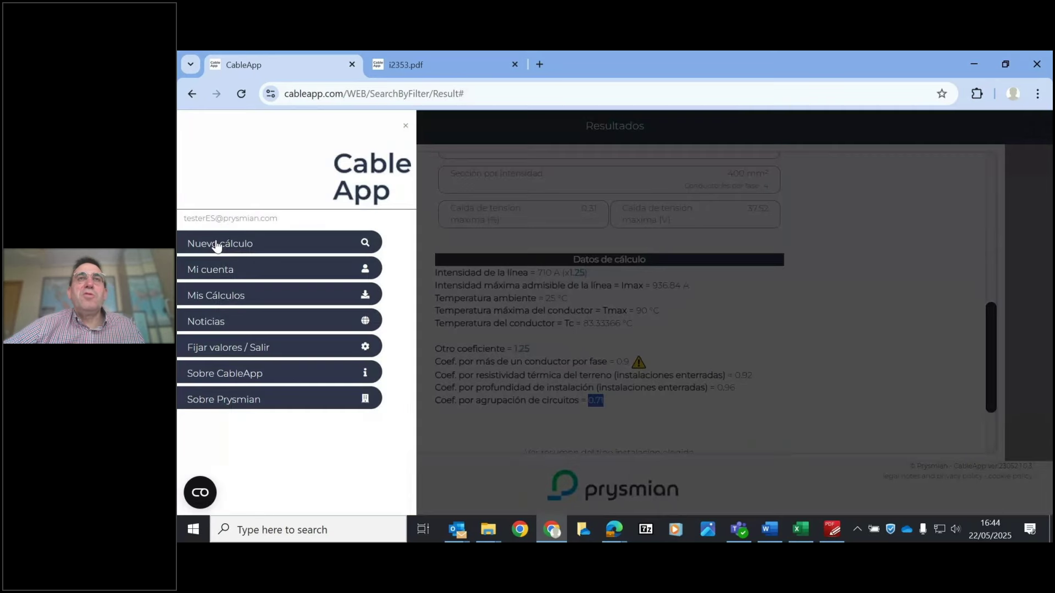
{"action": "left_click", "coordinate": [217, 242]}
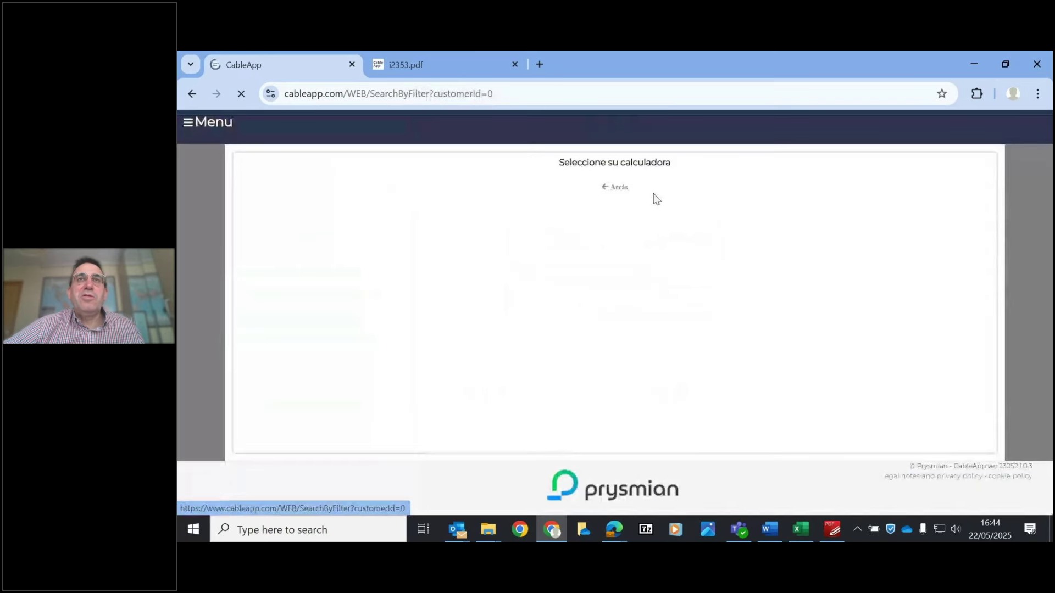
{"action": "left_click", "coordinate": [683, 339]}
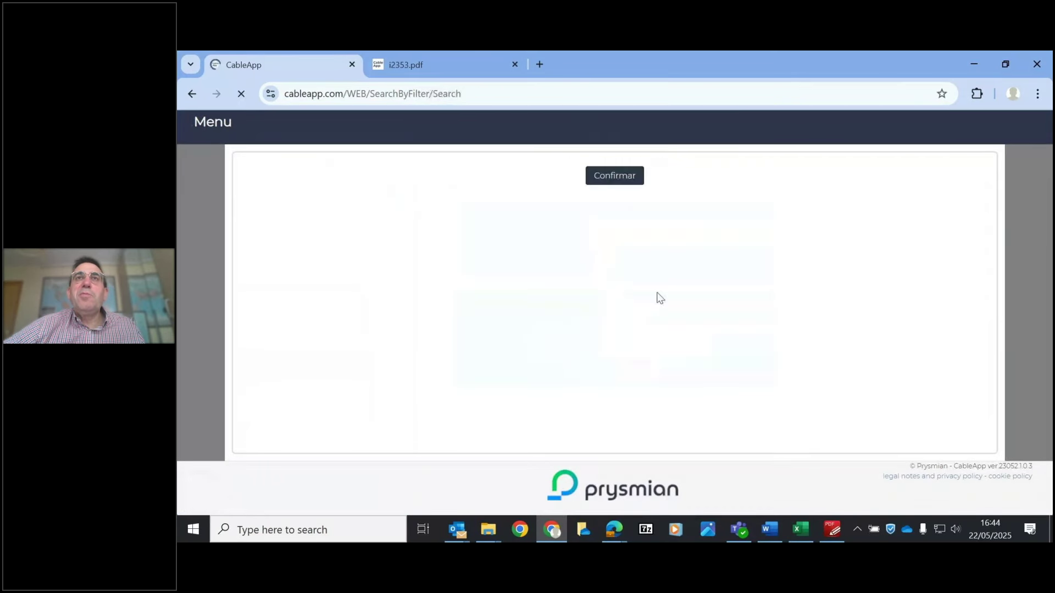
{"action": "left_click", "coordinate": [591, 196]}
{"action": "left_click_drag", "start_coordinate": [787, 244], "coordinate": [790, 312]}
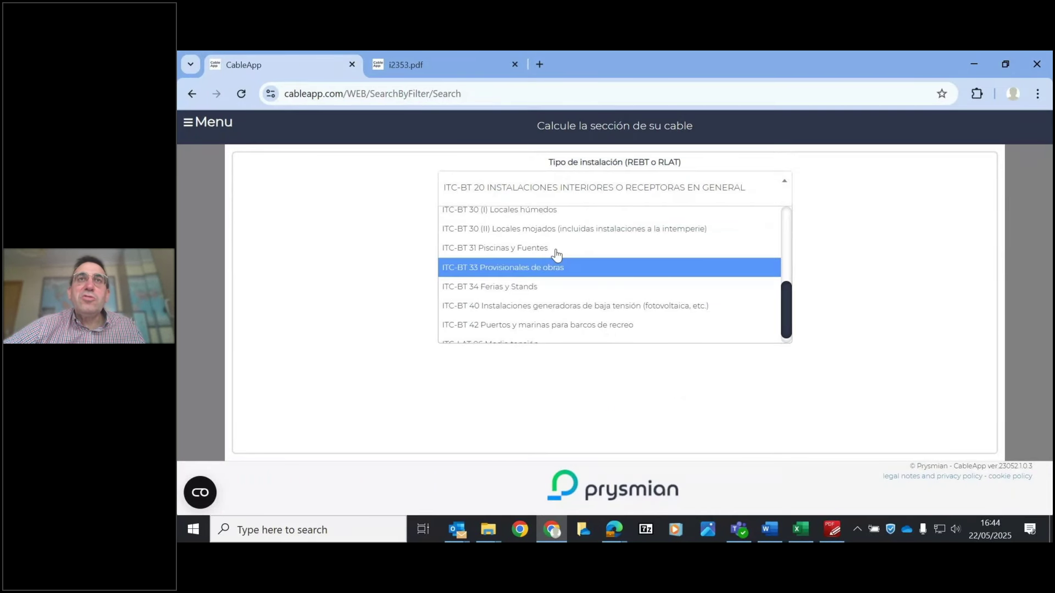
{"action": "left_click", "coordinate": [550, 228]}
{"action": "left_click", "coordinate": [565, 184]}
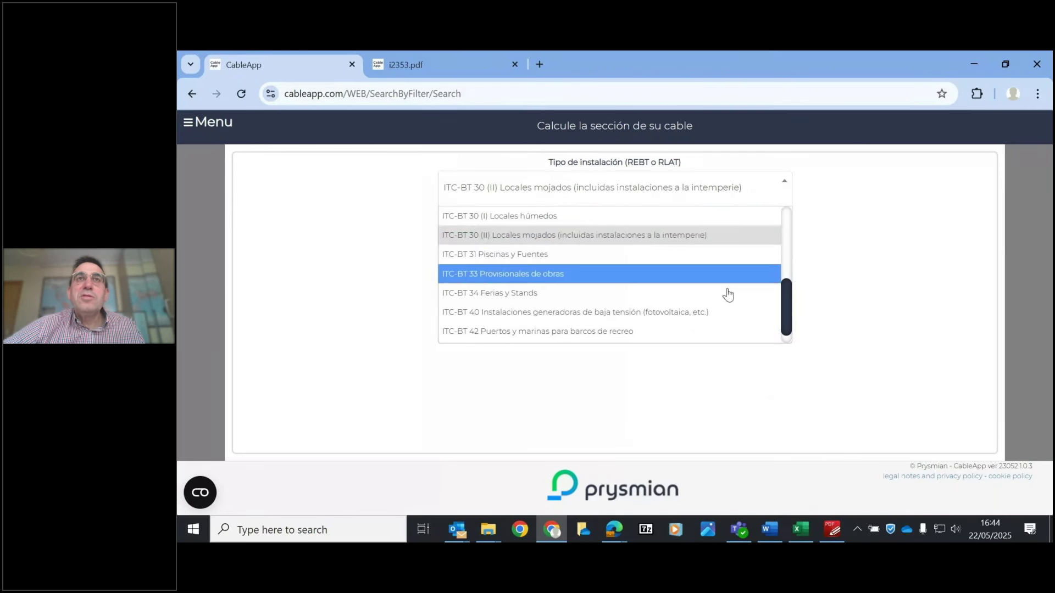
{"action": "scroll", "coordinate": [783, 290], "scroll_direction": "up", "scroll_amount": 1}
{"action": "left_click", "coordinate": [537, 238]}
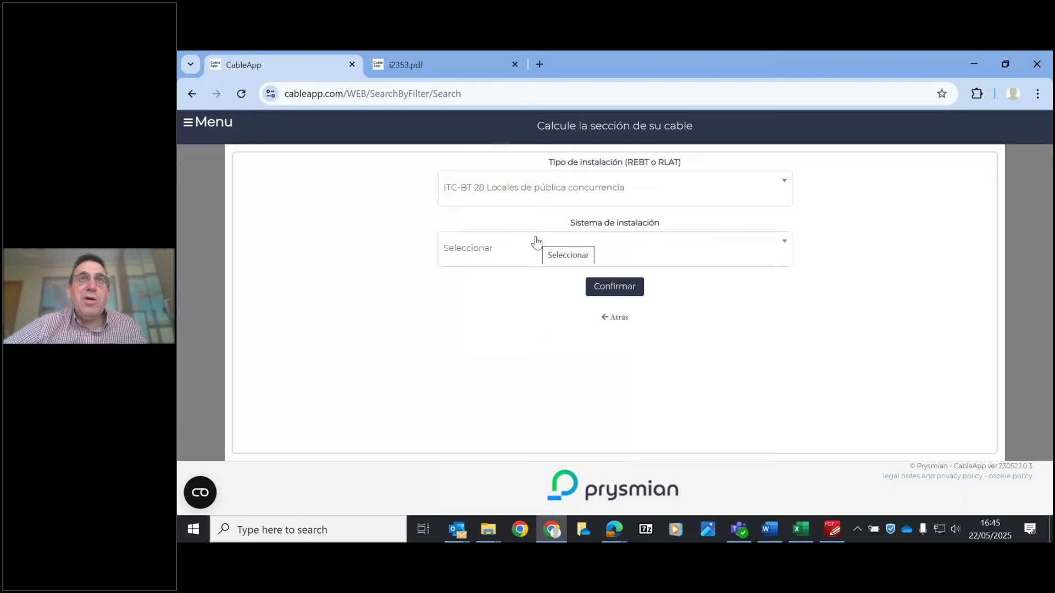
{"action": "left_click", "coordinate": [537, 242]}
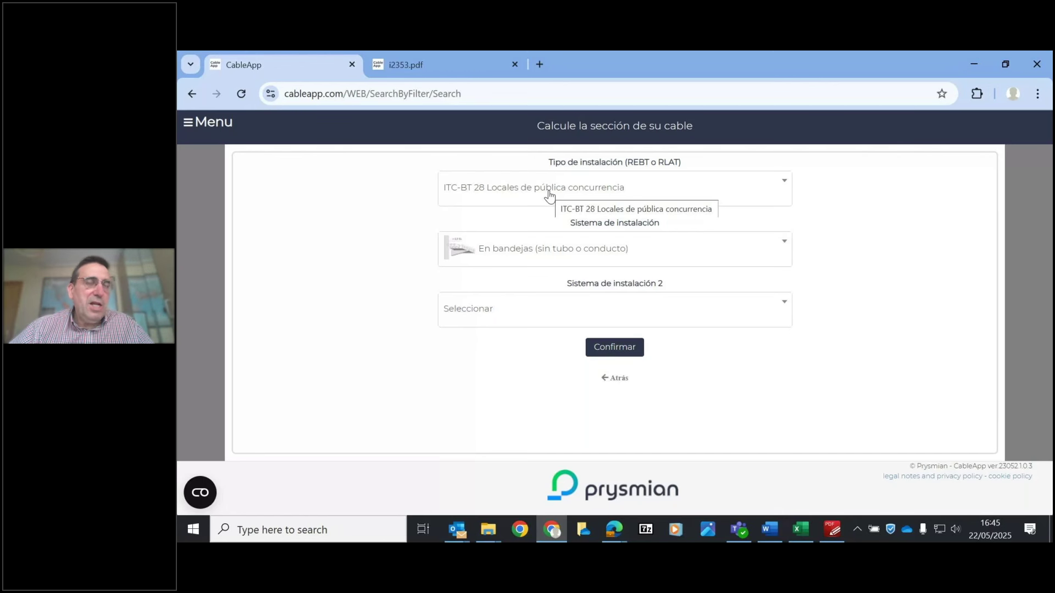
- Keep En bandejas as the system, choose 'Perforadas, rejilla' trays, and confirm to list cables
{"action": "left_click", "coordinate": [583, 261]}
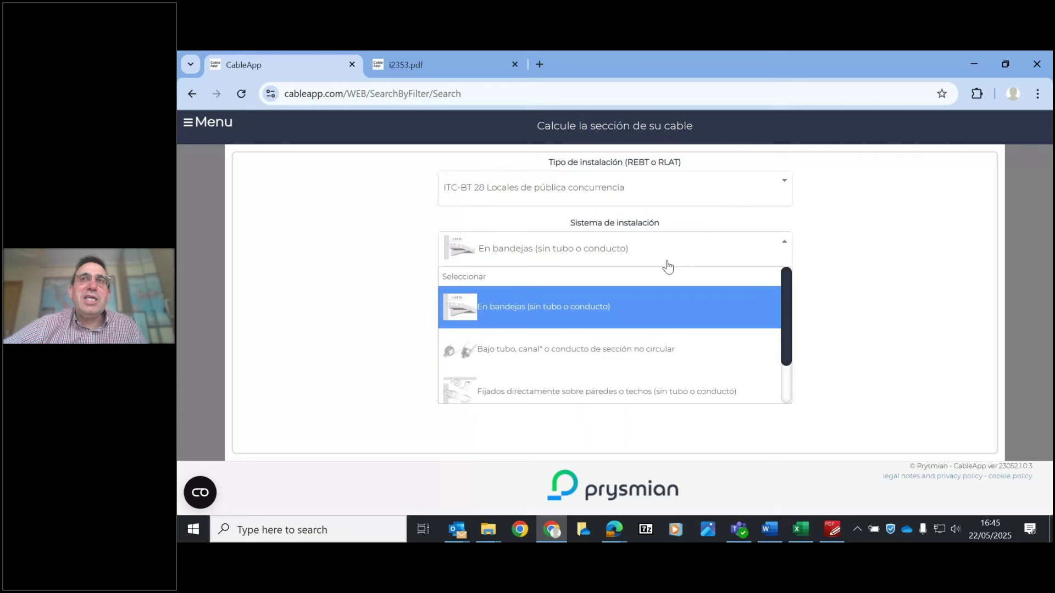
{"action": "left_click_drag", "start_coordinate": [786, 301], "coordinate": [774, 368]}
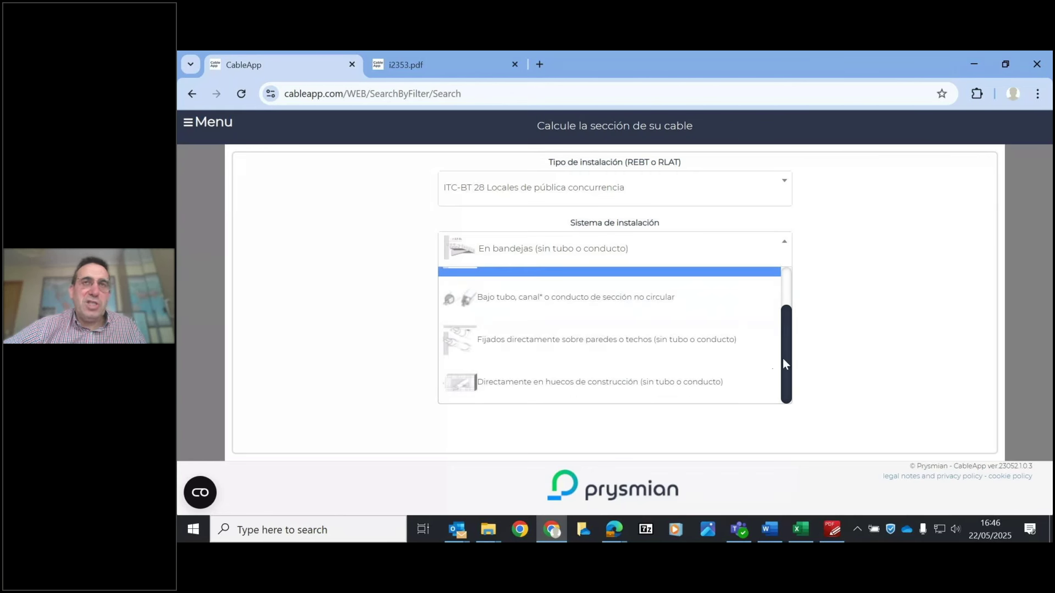
{"action": "scroll", "coordinate": [789, 332], "scroll_direction": "up", "scroll_amount": 1}
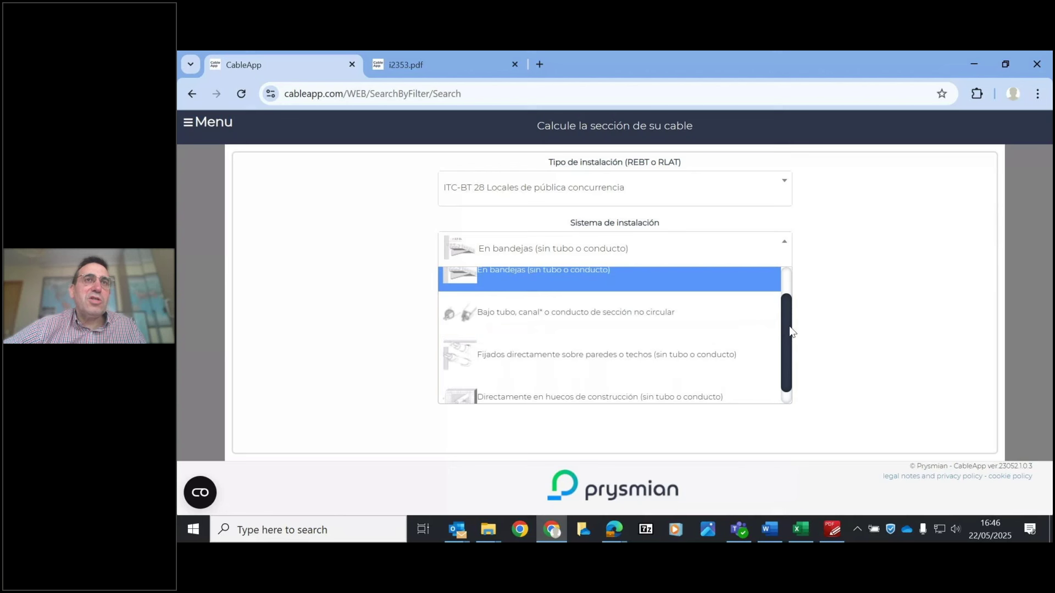
{"action": "left_click_drag", "start_coordinate": [790, 331], "coordinate": [789, 293]}
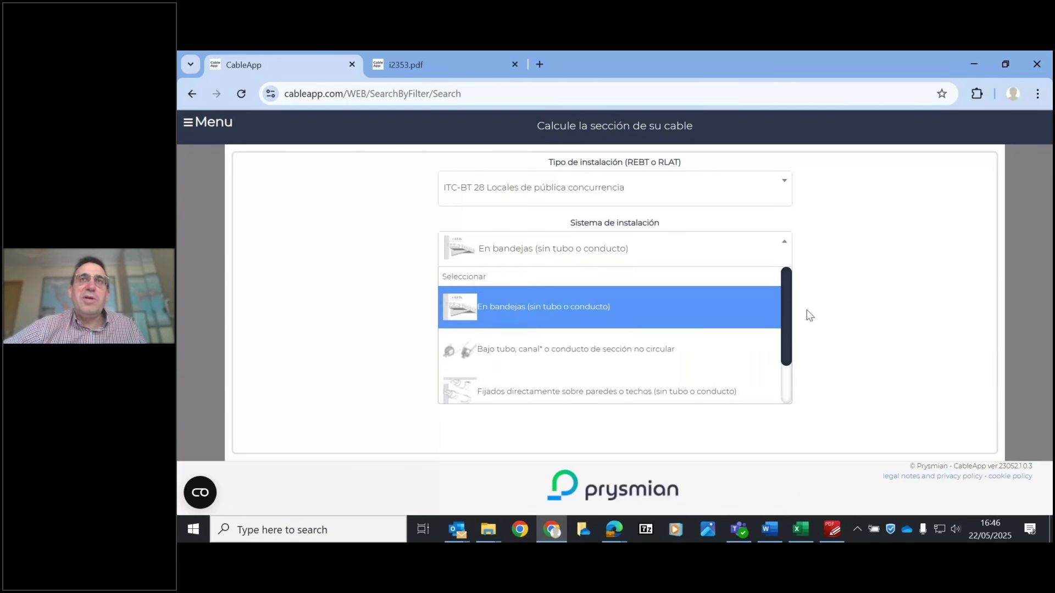
{"action": "left_click", "coordinate": [533, 308]}
{"action": "left_click", "coordinate": [587, 310]}
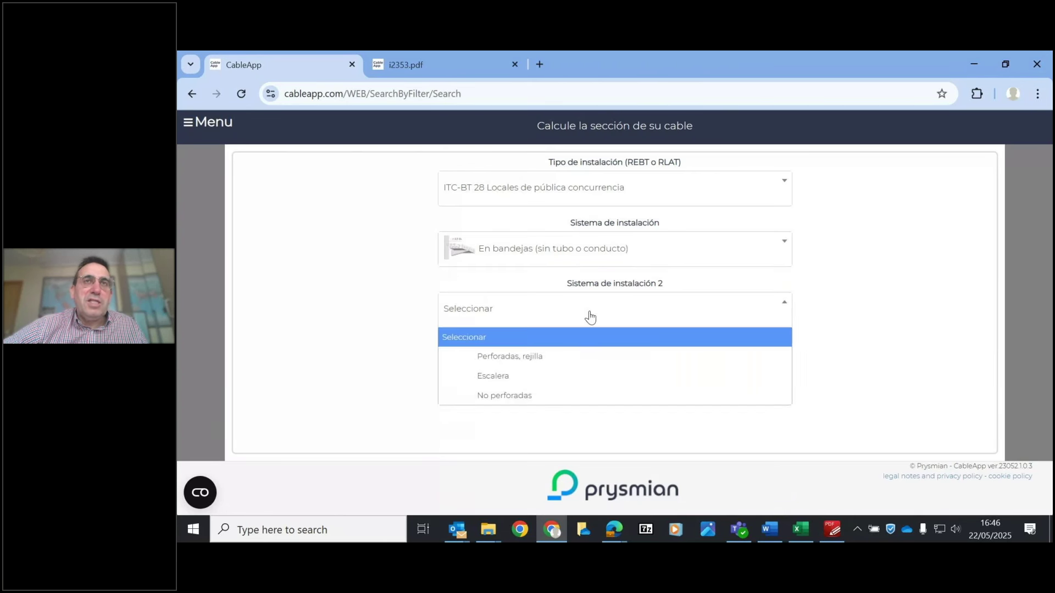
{"action": "left_click", "coordinate": [517, 367]}
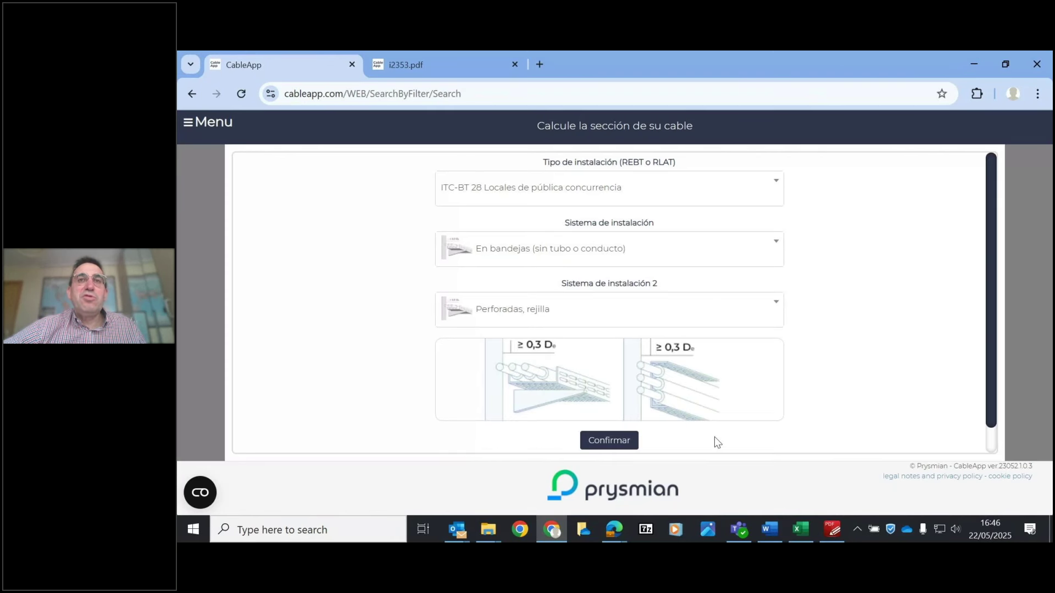
{"action": "left_click", "coordinate": [618, 440]}
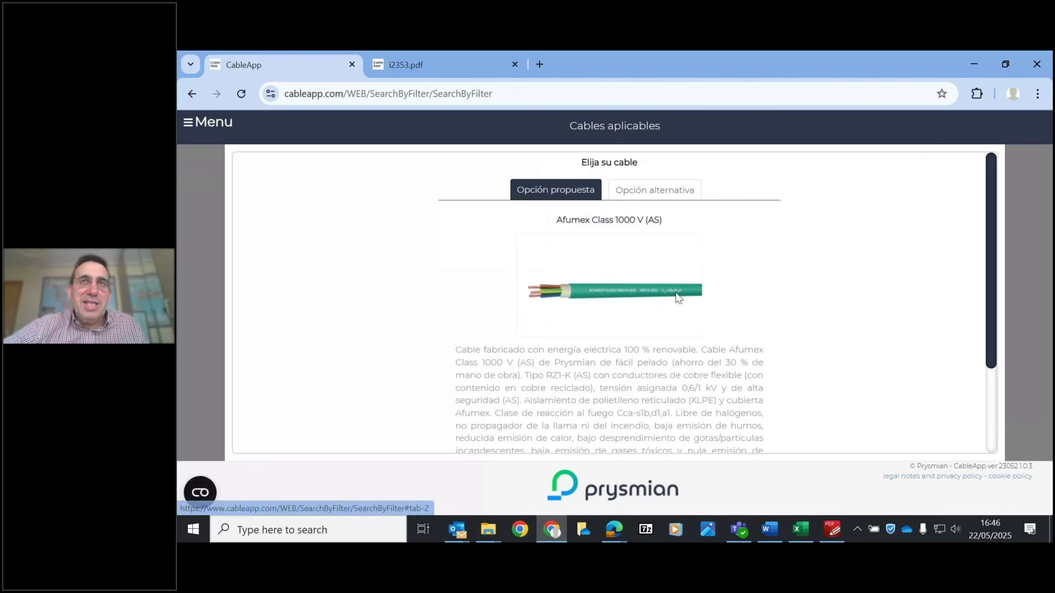
- Review the alternative option, then select the proposed Afumex Class 1000 V (AS) cable for 400 V three-phase
{"action": "left_click", "coordinate": [654, 190]}
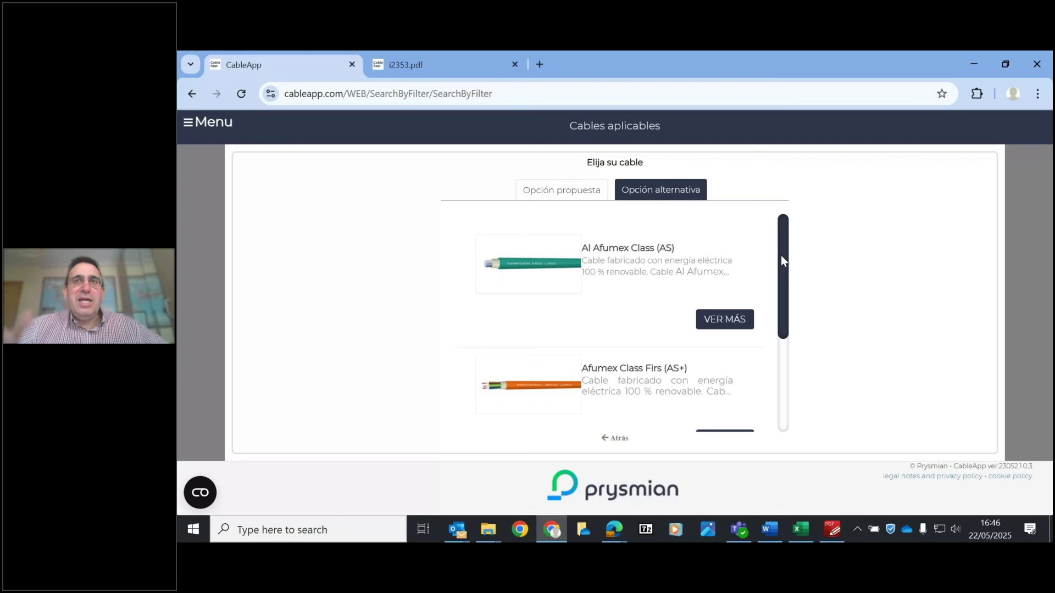
{"action": "mouse_move", "coordinate": [782, 260]}
{"action": "left_mouse_down"}
{"action": "mouse_move", "coordinate": [788, 401]}
{"action": "mouse_move", "coordinate": [788, 241]}
{"action": "left_mouse_up"}
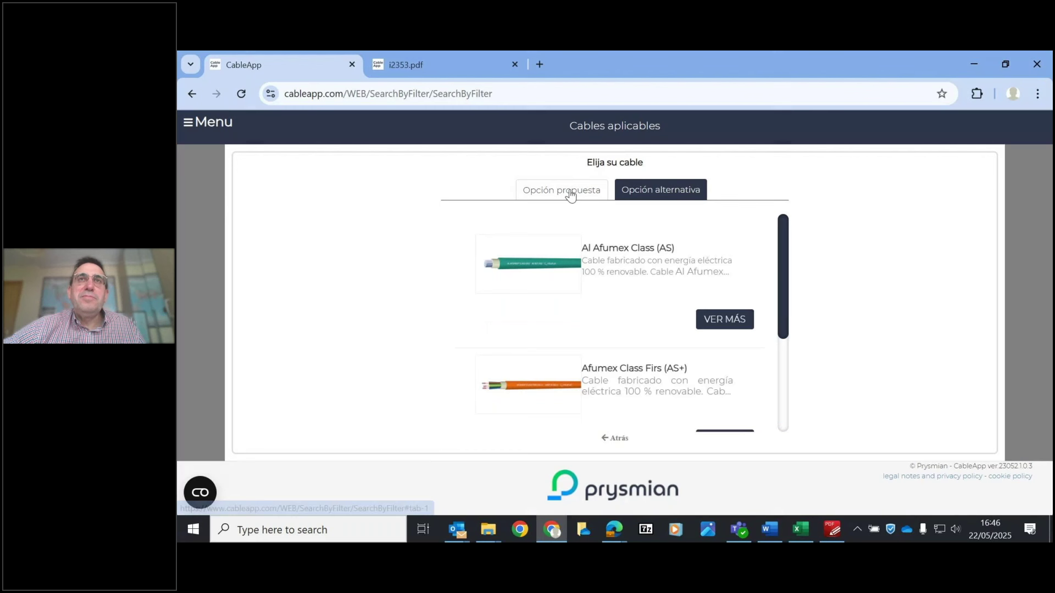
{"action": "left_click", "coordinate": [571, 194]}
{"action": "left_click_drag", "start_coordinate": [989, 309], "coordinate": [990, 405]}
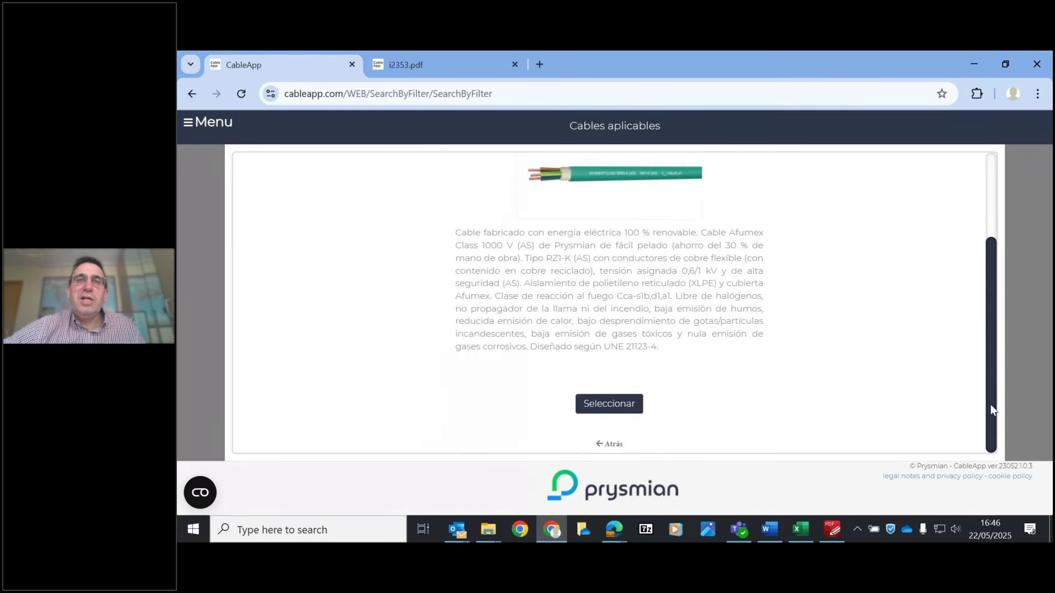
{"action": "left_click", "coordinate": [614, 399]}
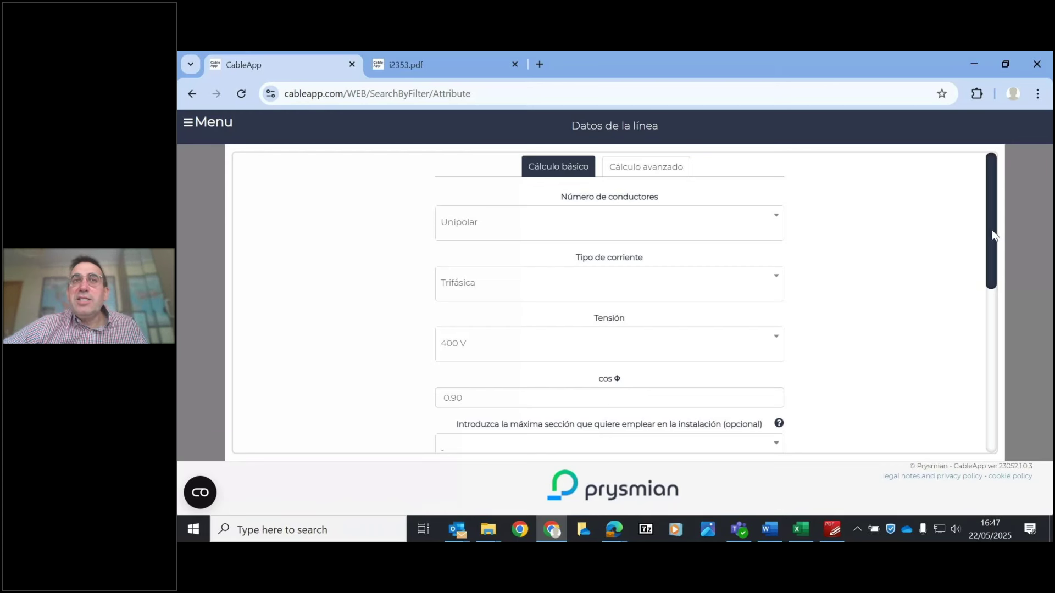
- Enter a line current of 16 A and a line length of 83 m
{"action": "left_click_drag", "start_coordinate": [994, 237], "coordinate": [997, 265]}
{"action": "scroll", "coordinate": [930, 299], "scroll_direction": "down", "scroll_amount": 1}
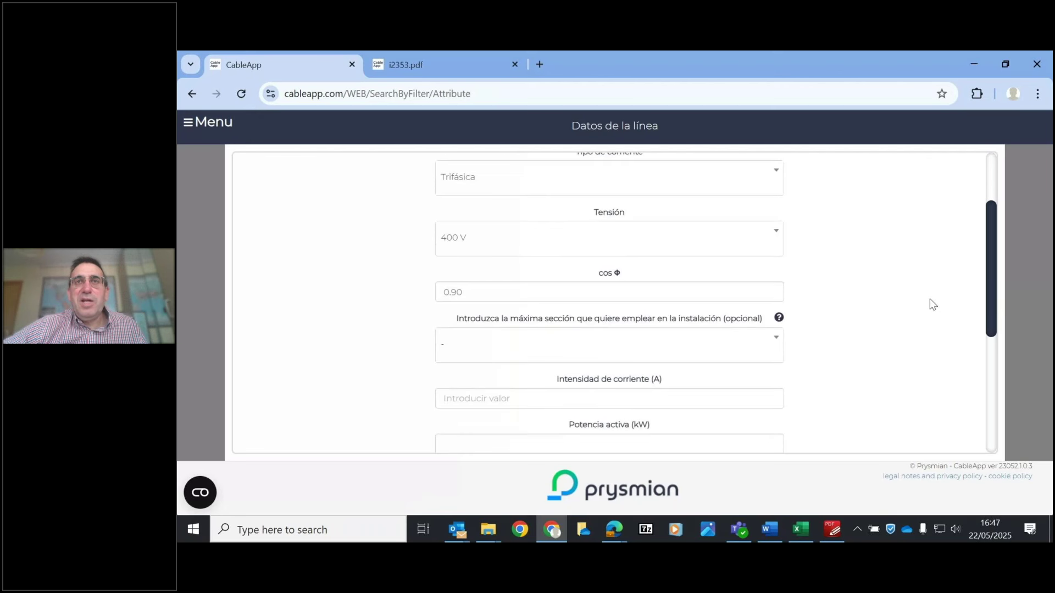
{"action": "left_click", "coordinate": [493, 403]}
{"action": "type", "text": "16"}
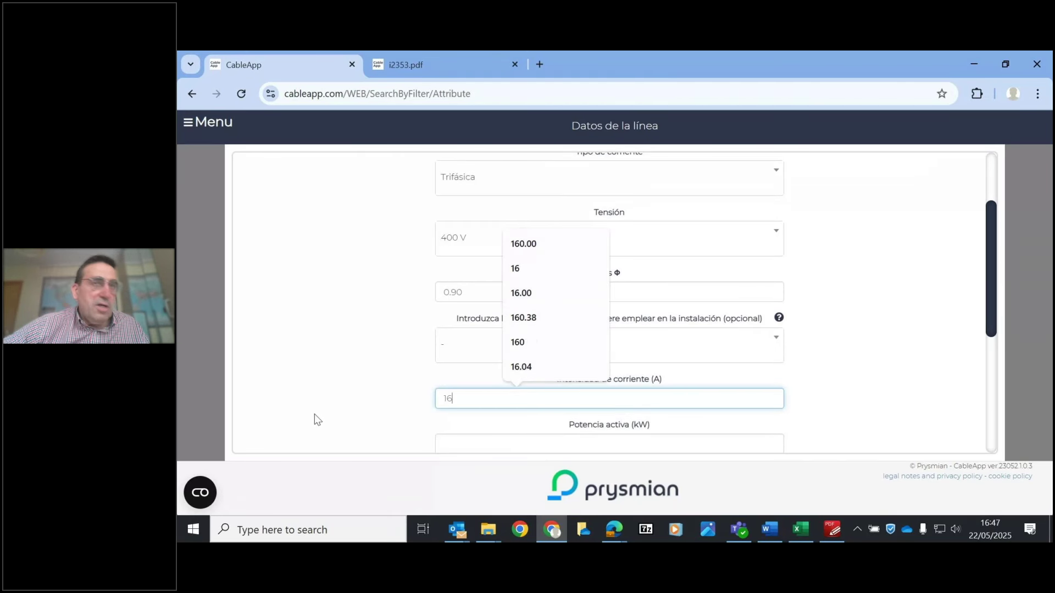
{"action": "left_click", "coordinate": [353, 397]}
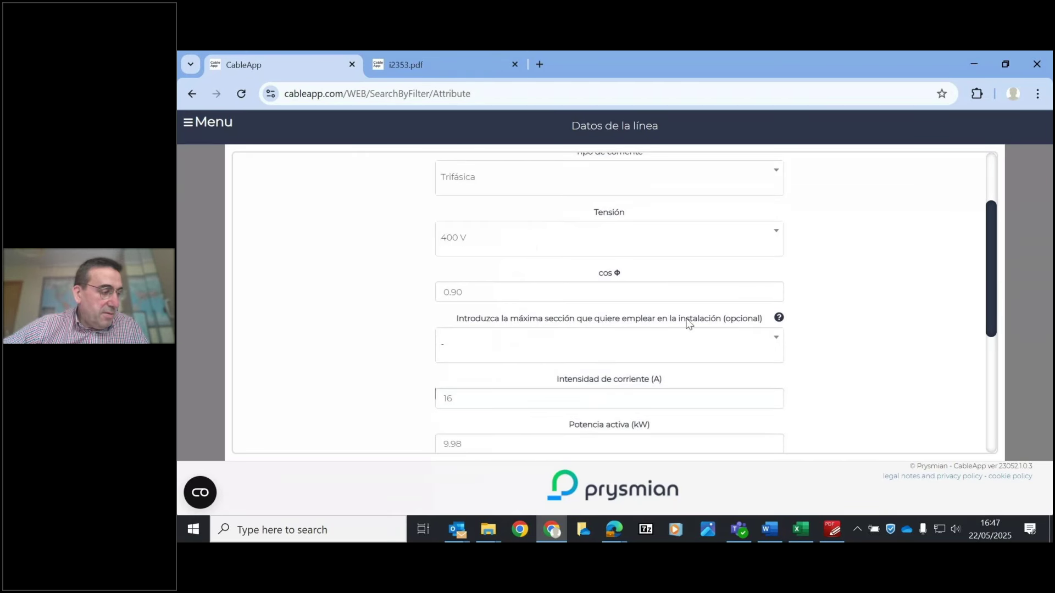
{"action": "scroll", "coordinate": [866, 295], "scroll_direction": "down", "scroll_amount": 4}
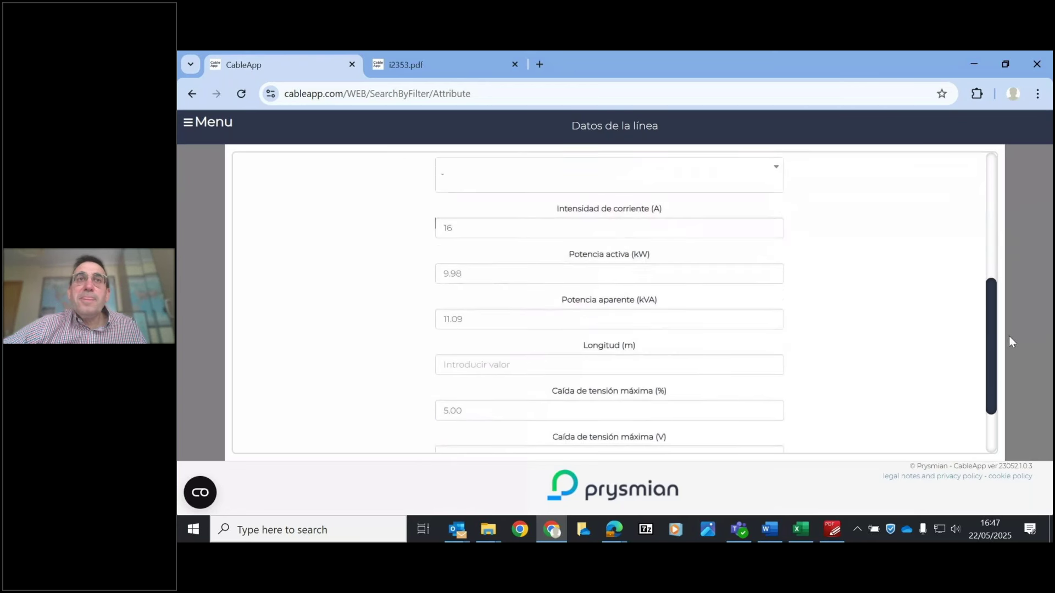
{"action": "left_click", "coordinate": [542, 364]}
{"action": "type", "text": "83"}
{"action": "left_click", "coordinate": [369, 407]}
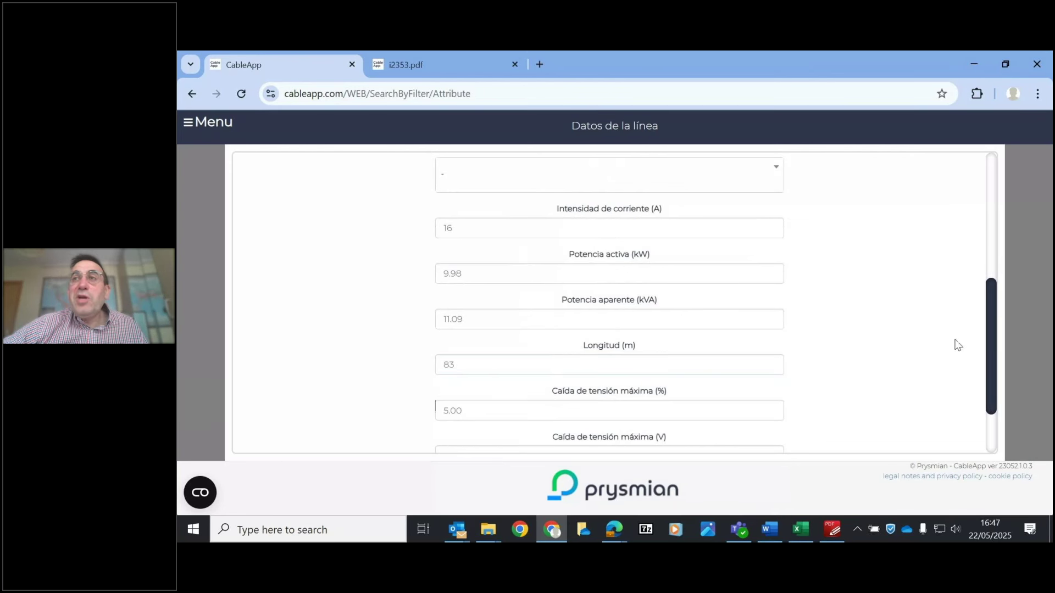
- Change the maximum voltage drop from 5.00% to 3%, giving 12.00 V and 9.98 kW
{"action": "left_click", "coordinate": [474, 415]}
{"action": "key", "text": "BackSpace"}
{"action": "key", "text": "BackSpace"}
{"action": "key", "text": "BackSpace"}
{"action": "key", "text": "BackSpace"}
{"action": "type", "text": "3"}
{"action": "left_click", "coordinate": [349, 417]}
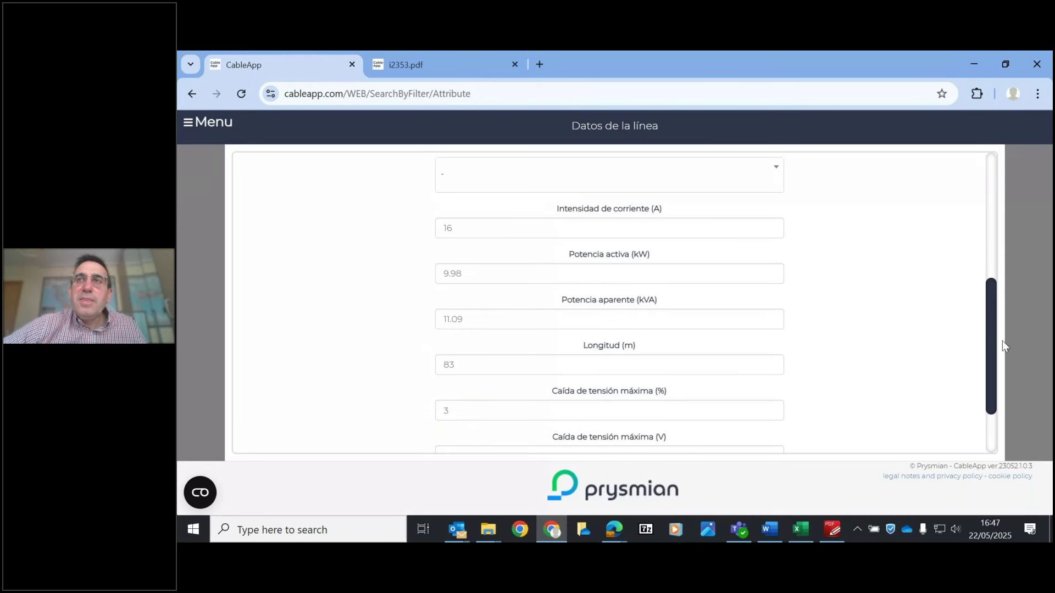
{"action": "left_click_drag", "start_coordinate": [993, 350], "coordinate": [994, 364]}
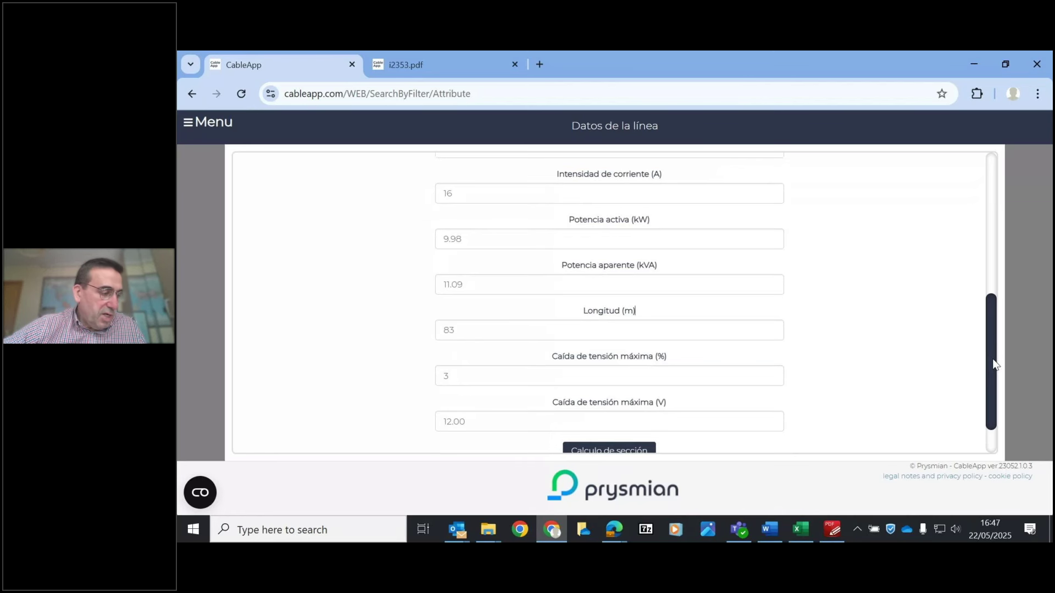
{"action": "scroll", "coordinate": [987, 363], "scroll_direction": "down", "scroll_amount": 1}
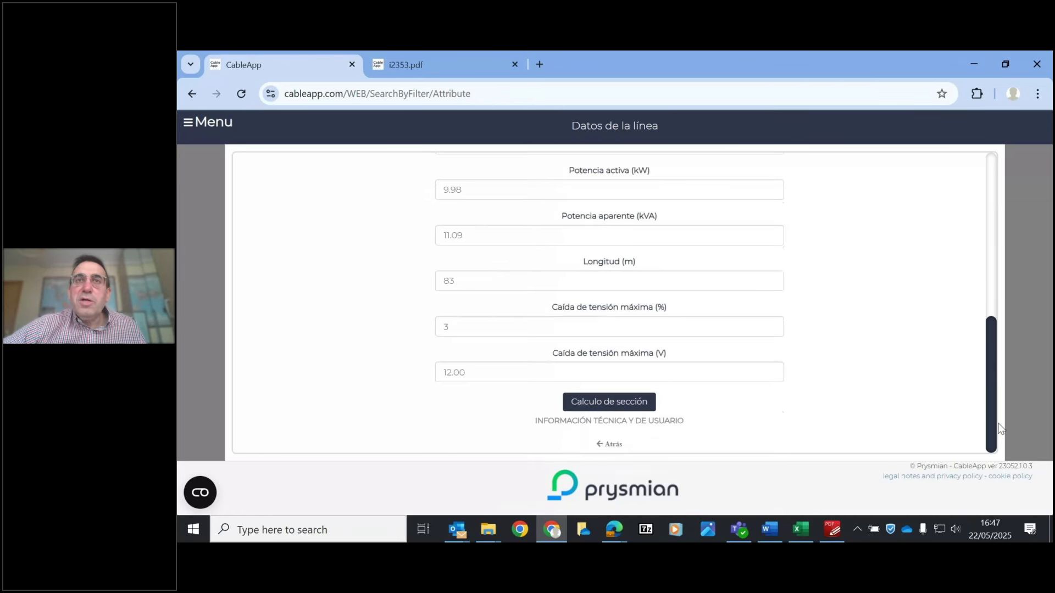
- Run the section calculation and review results: 4 mm² minimum, 6 mm² best, 10 mm² superior
{"action": "left_click", "coordinate": [593, 408]}
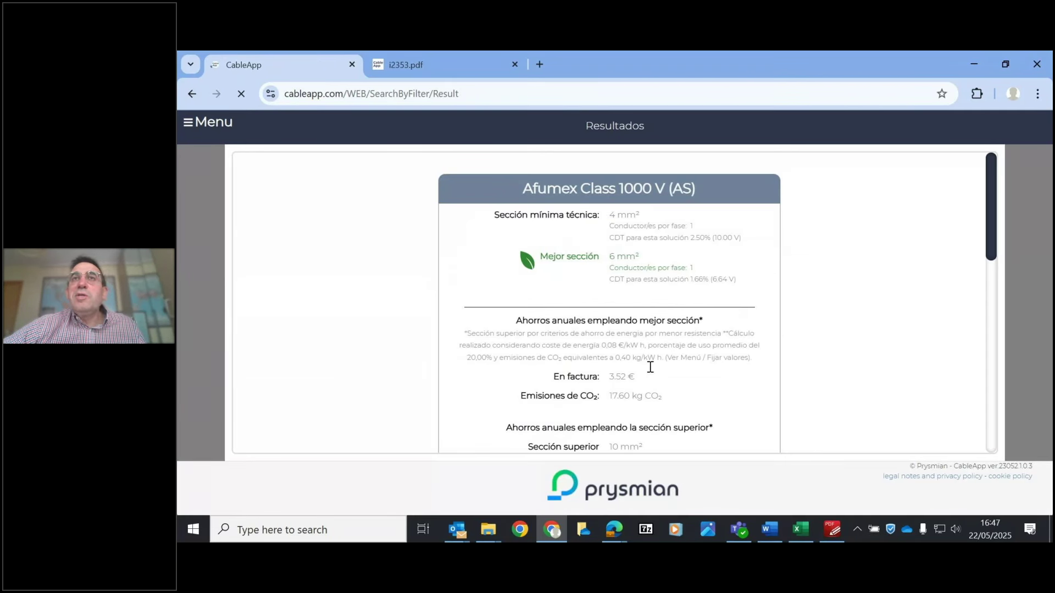
{"action": "scroll", "coordinate": [999, 235], "scroll_direction": "down", "scroll_amount": 2}
{"action": "scroll", "coordinate": [1000, 235], "scroll_direction": "down", "scroll_amount": 2}
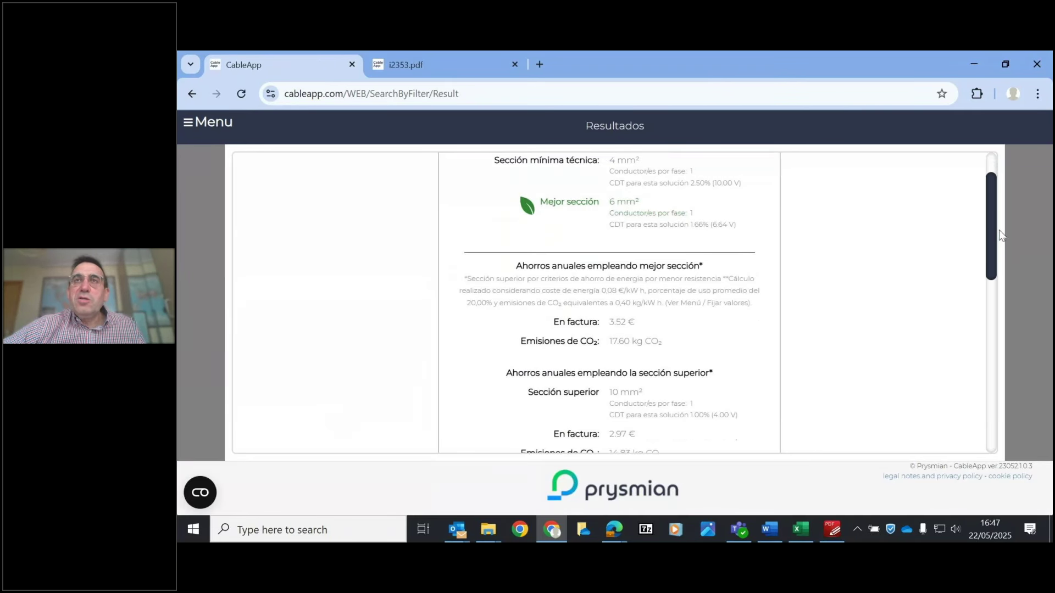
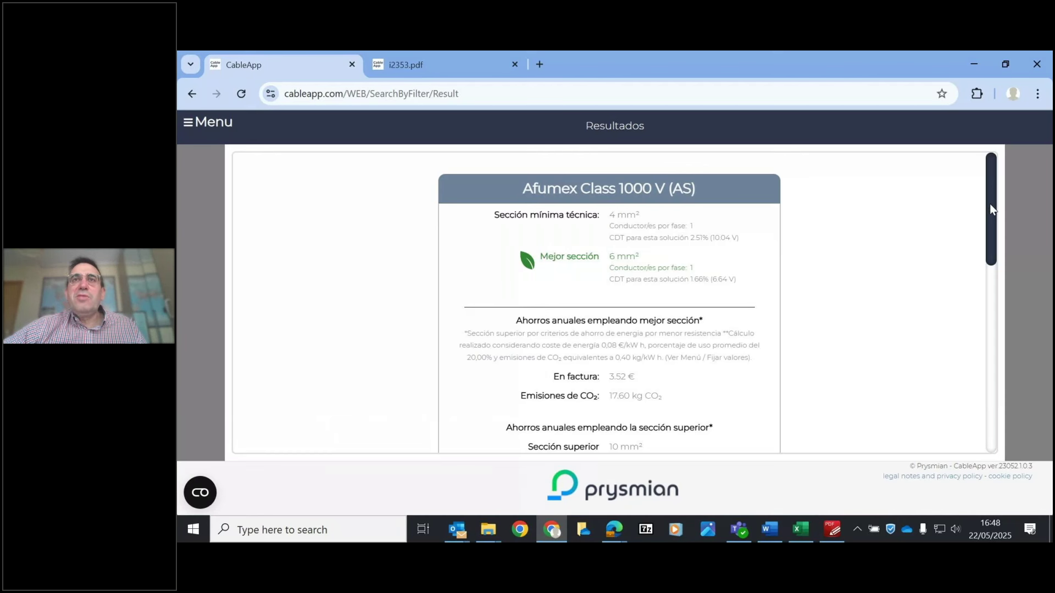
- Scroll the Resultados page down to the action buttons below the 4 mm² and 6 mm² results
{"action": "scroll", "coordinate": [991, 209], "scroll_direction": "down", "scroll_amount": 1}
{"action": "left_click_drag", "start_coordinate": [991, 238], "coordinate": [998, 356]}
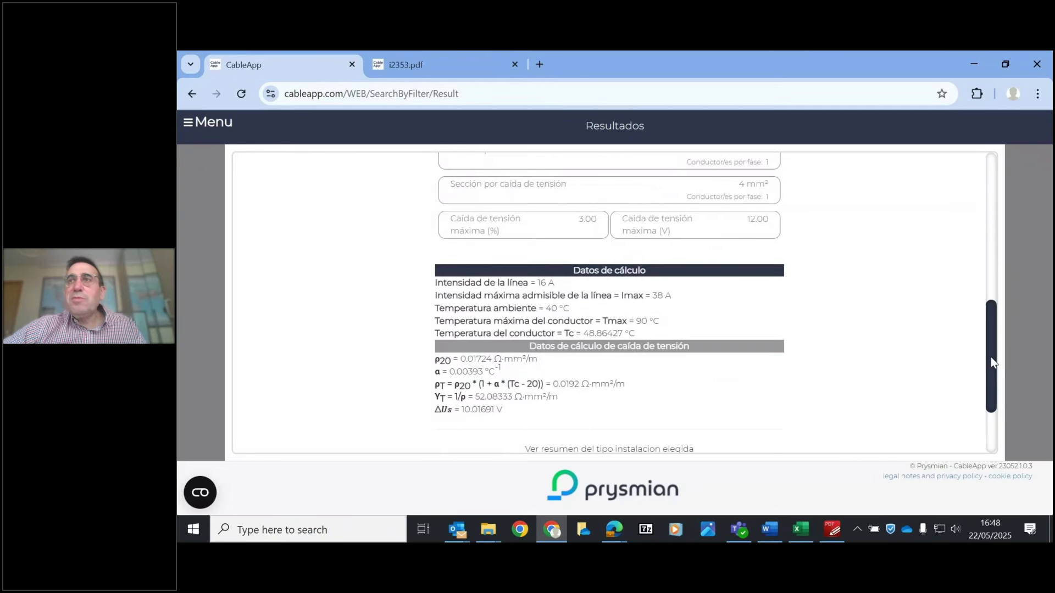
{"action": "scroll", "coordinate": [915, 385], "scroll_direction": "down", "scroll_amount": 2}
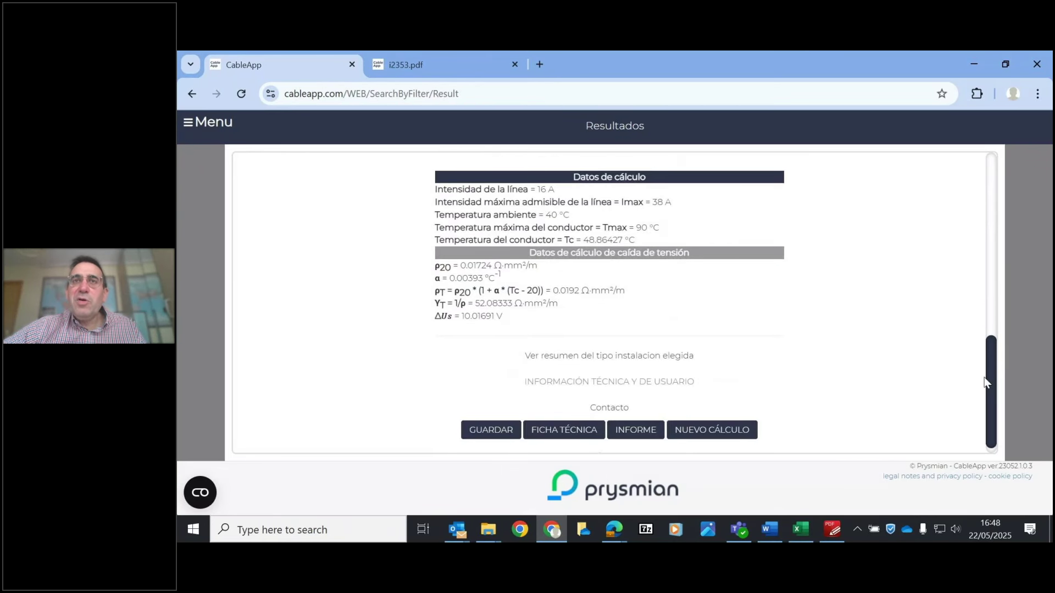
{"action": "scroll", "coordinate": [989, 406], "scroll_direction": "down", "scroll_amount": 1}
- Go back to Datos de la línea and switch to the Cálculo avanzado tab, keeping 3% drop and 40 °C
{"action": "left_click", "coordinate": [634, 438]}
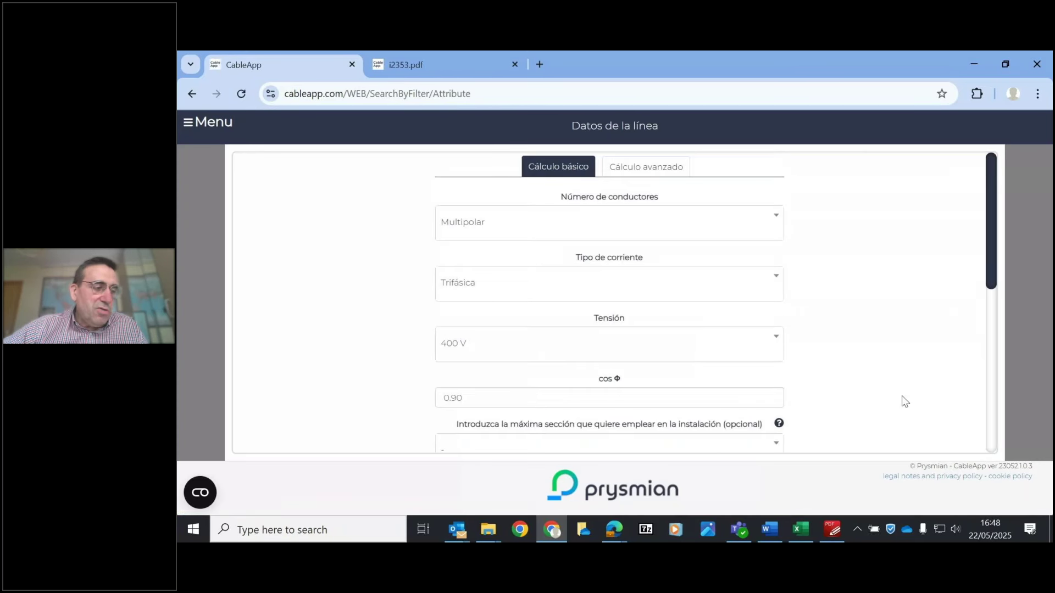
{"action": "left_click_drag", "start_coordinate": [995, 216], "coordinate": [1009, 362]}
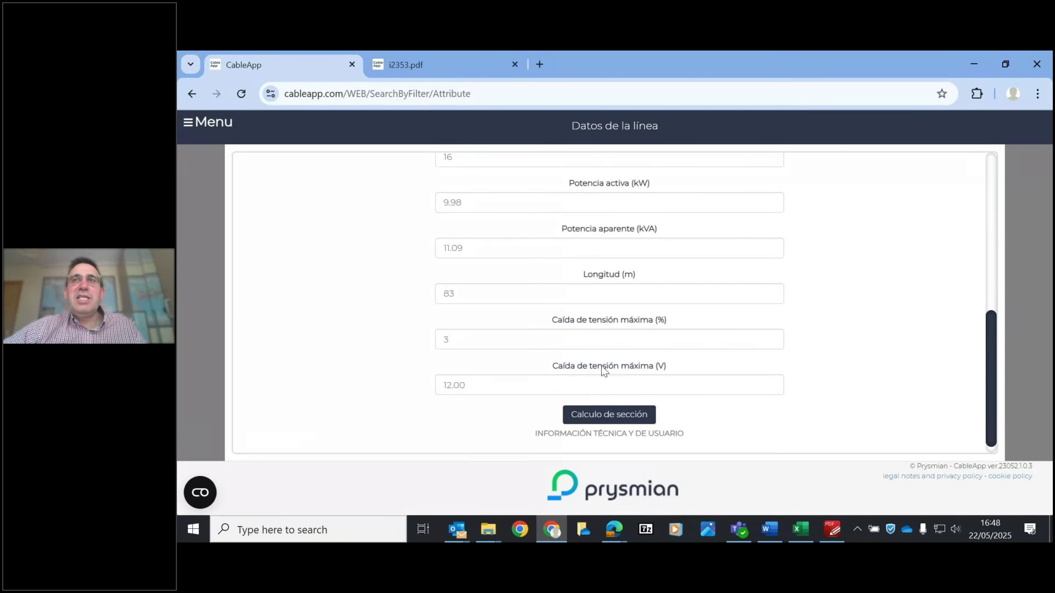
{"action": "left_click_drag", "start_coordinate": [995, 379], "coordinate": [994, 222]}
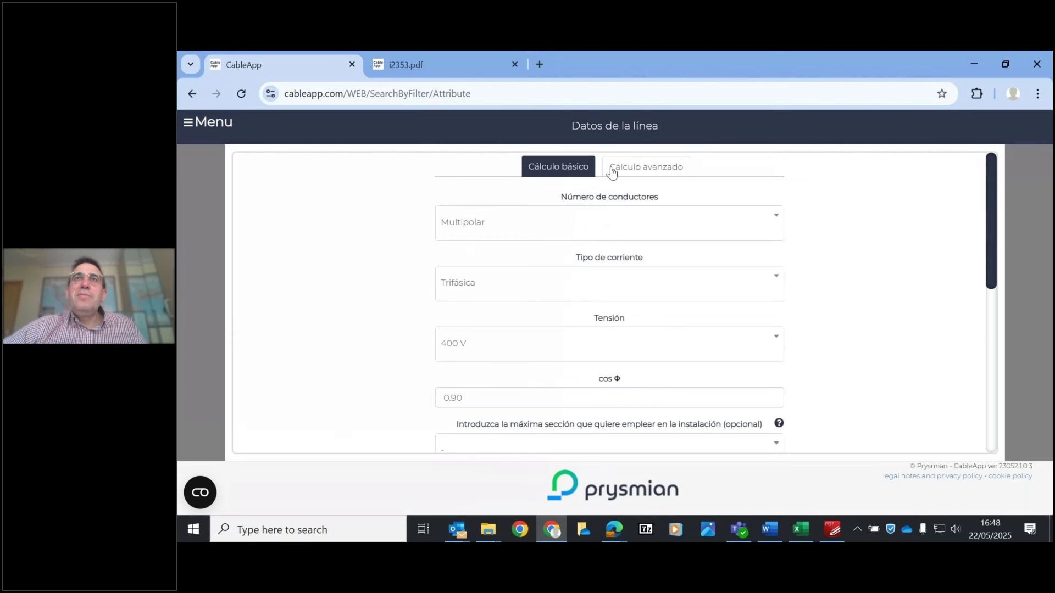
{"action": "left_click", "coordinate": [632, 168]}
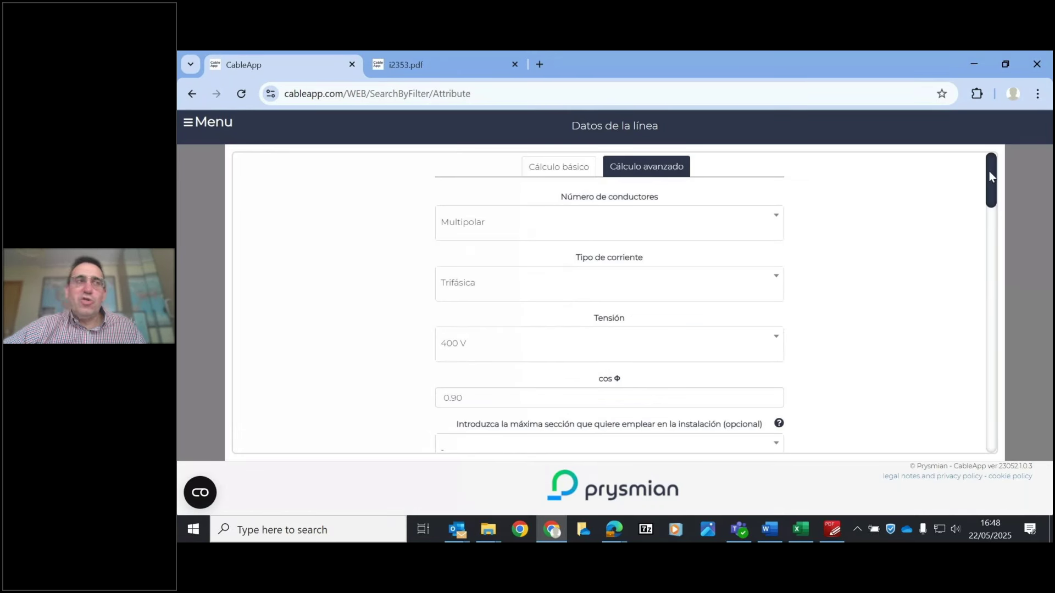
{"action": "left_click_drag", "start_coordinate": [989, 169], "coordinate": [996, 260]}
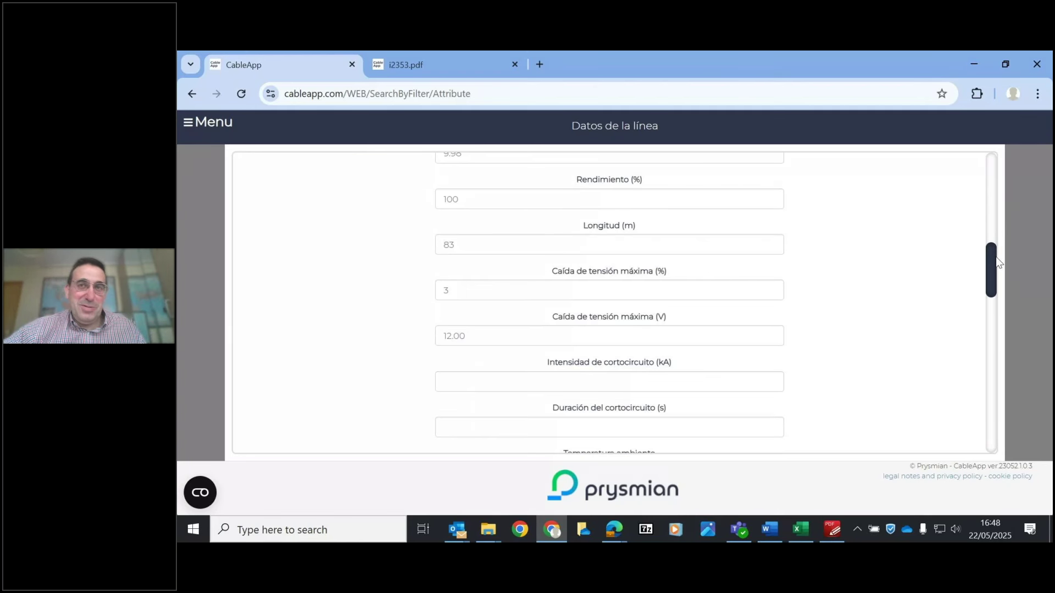
{"action": "left_click_drag", "start_coordinate": [997, 263], "coordinate": [998, 277]}
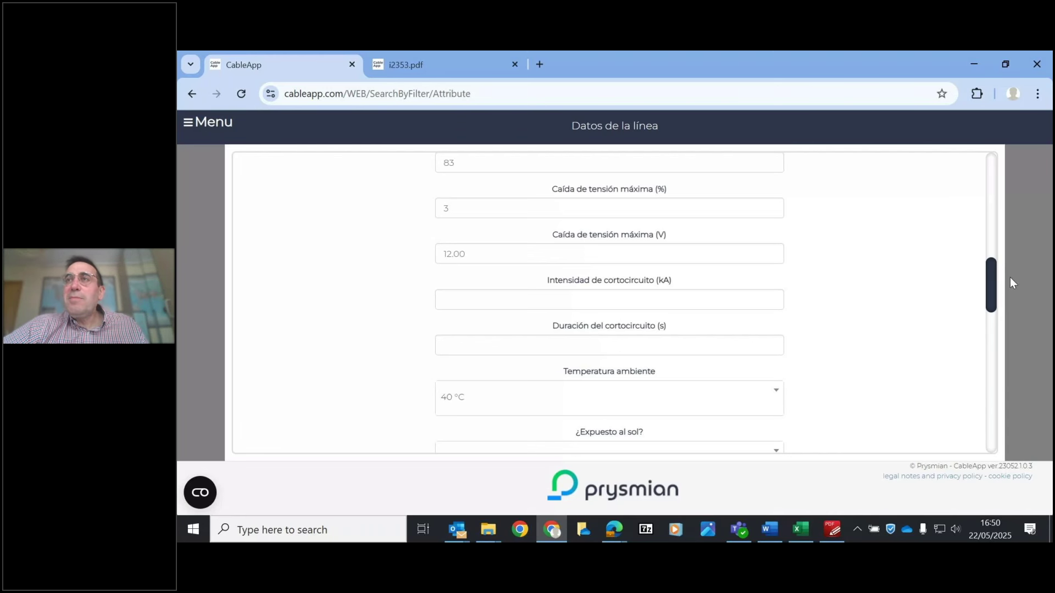
- Set Número de capas en bandeja to 2 and Número de circuitos en la canalización to 10
{"action": "left_click_drag", "start_coordinate": [986, 276], "coordinate": [971, 318]}
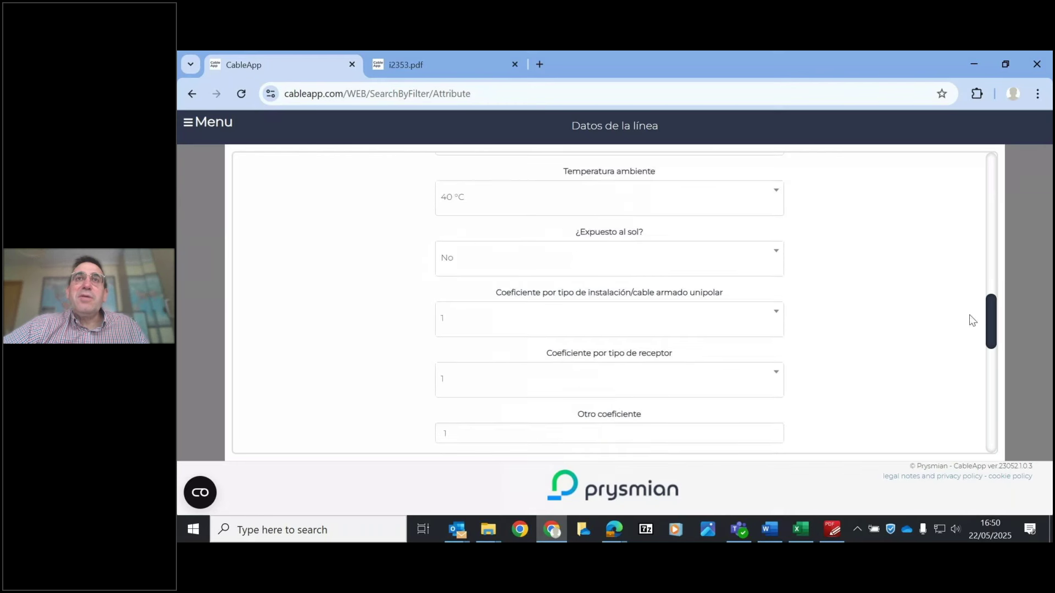
{"action": "left_click_drag", "start_coordinate": [990, 320], "coordinate": [994, 373]}
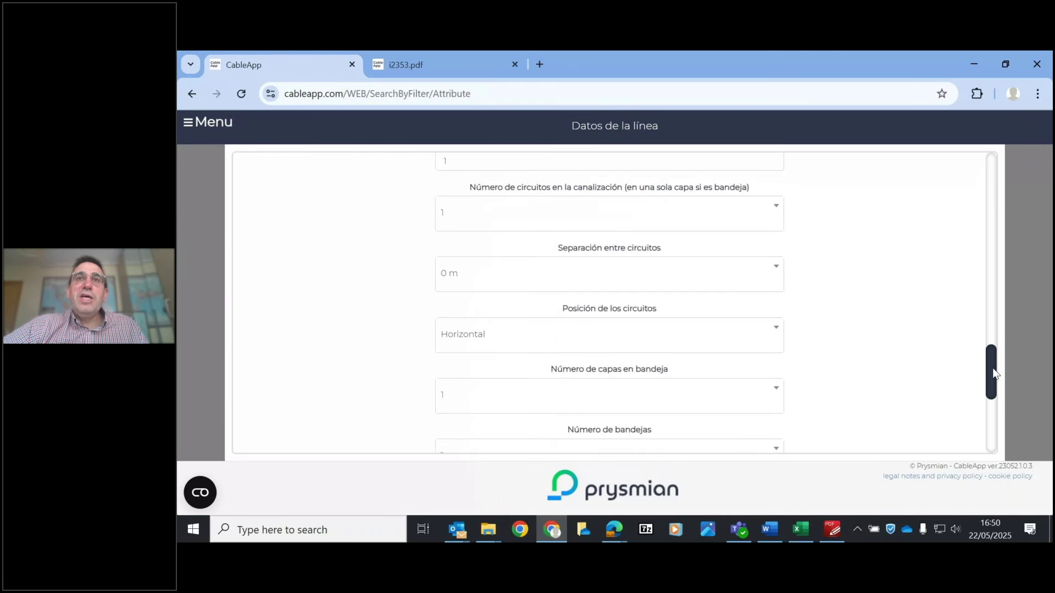
{"action": "left_click", "coordinate": [614, 396]}
{"action": "left_click", "coordinate": [452, 292]}
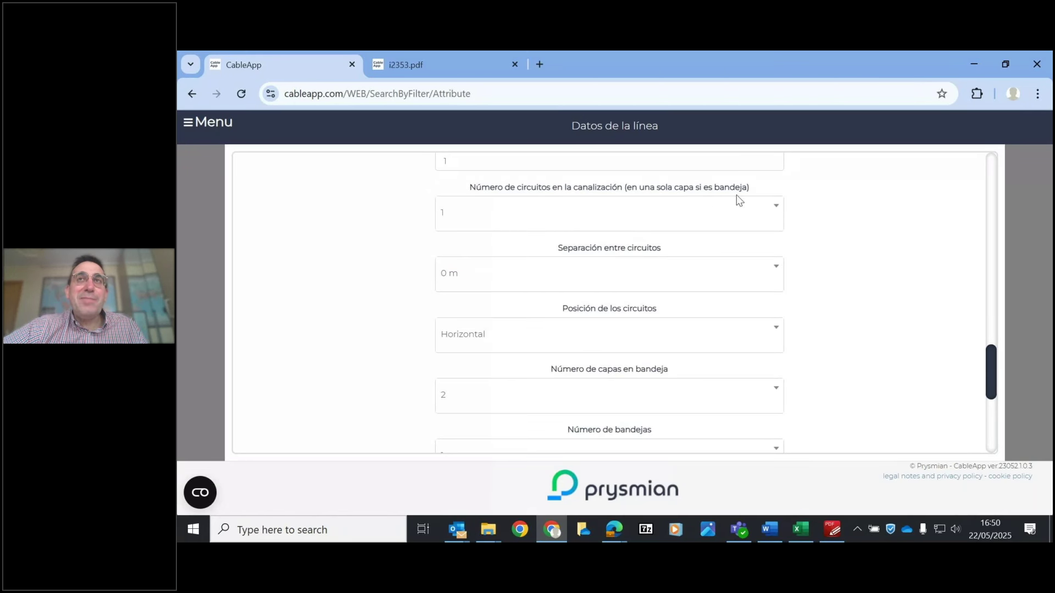
{"action": "left_click", "coordinate": [632, 212]}
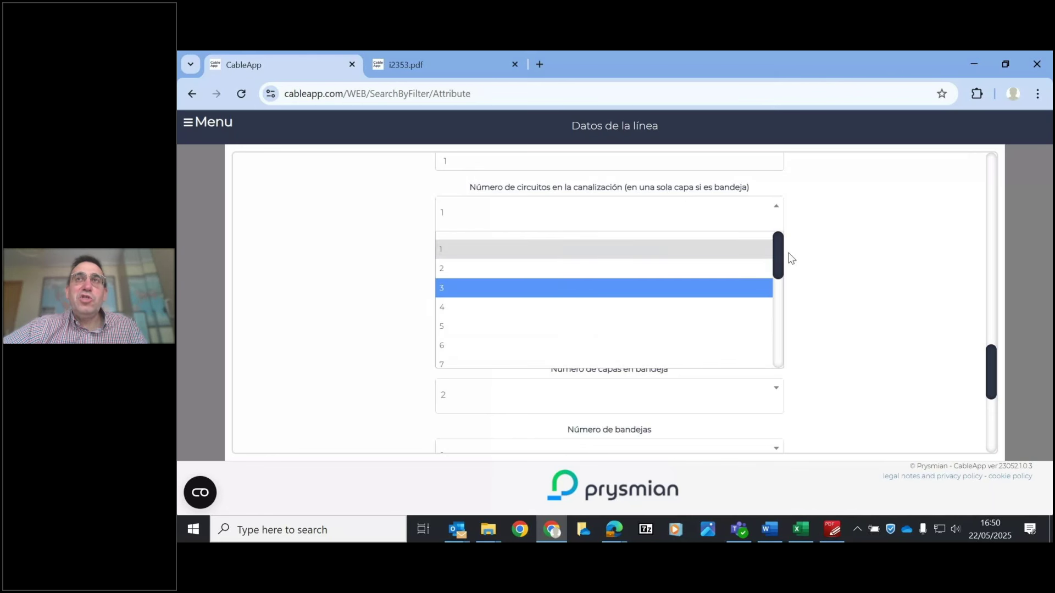
{"action": "scroll", "coordinate": [525, 297], "scroll_direction": "down", "scroll_amount": 3}
{"action": "left_click", "coordinate": [507, 287]}
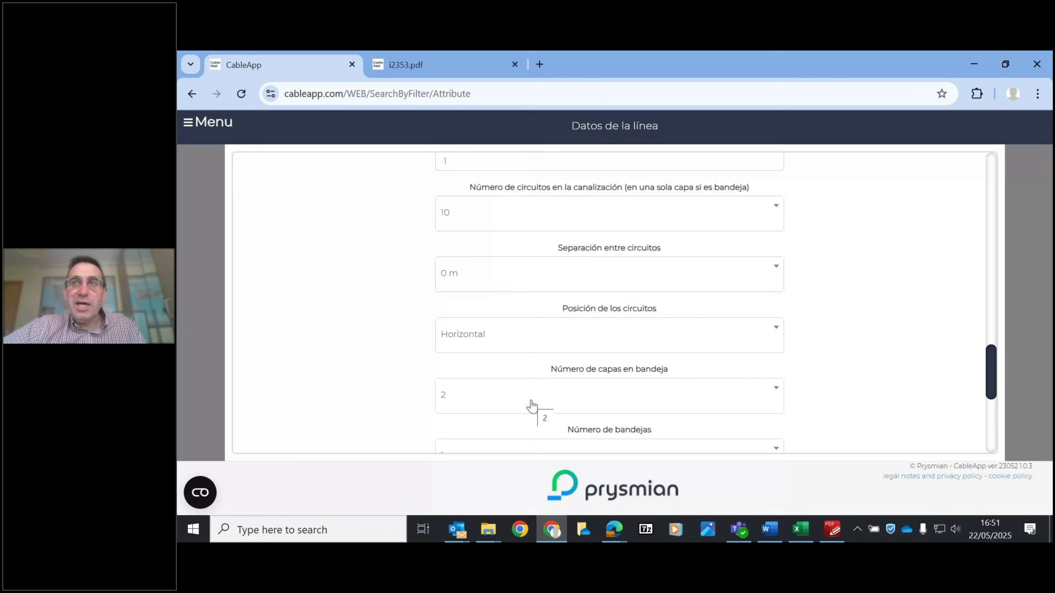
{"action": "left_click_drag", "start_coordinate": [989, 372], "coordinate": [988, 434]}
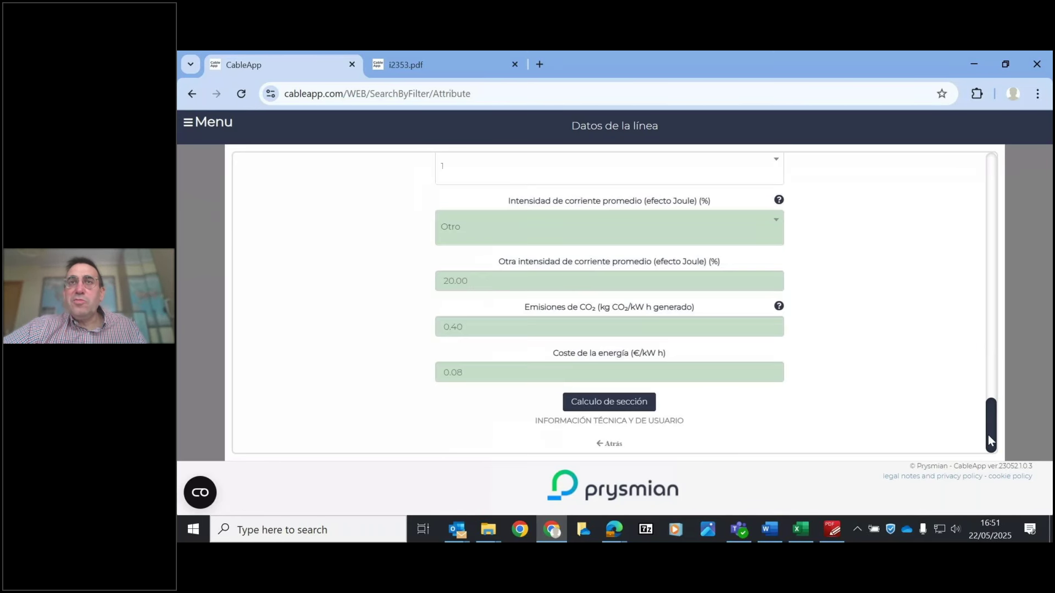
- Recalculate and review results: 4 mm² by voltage drop, 10 mm² superior, 0.73 grouping coefficient, 10.61725 V drop
{"action": "left_click", "coordinate": [603, 402]}
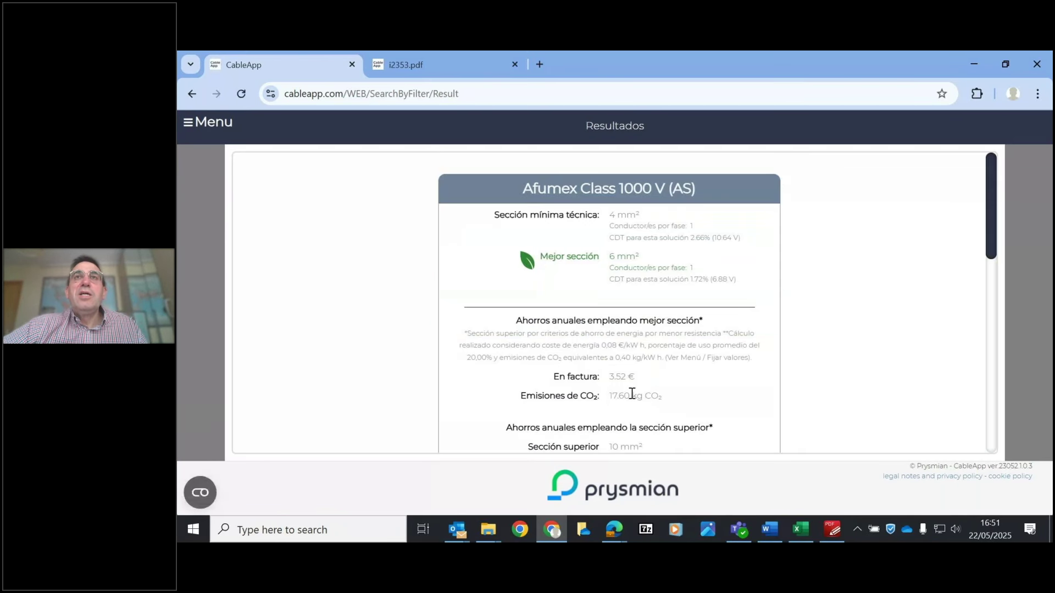
{"action": "left_click_drag", "start_coordinate": [1001, 220], "coordinate": [1013, 368]}
{"action": "scroll", "coordinate": [1011, 365], "scroll_direction": "down", "scroll_amount": 1}
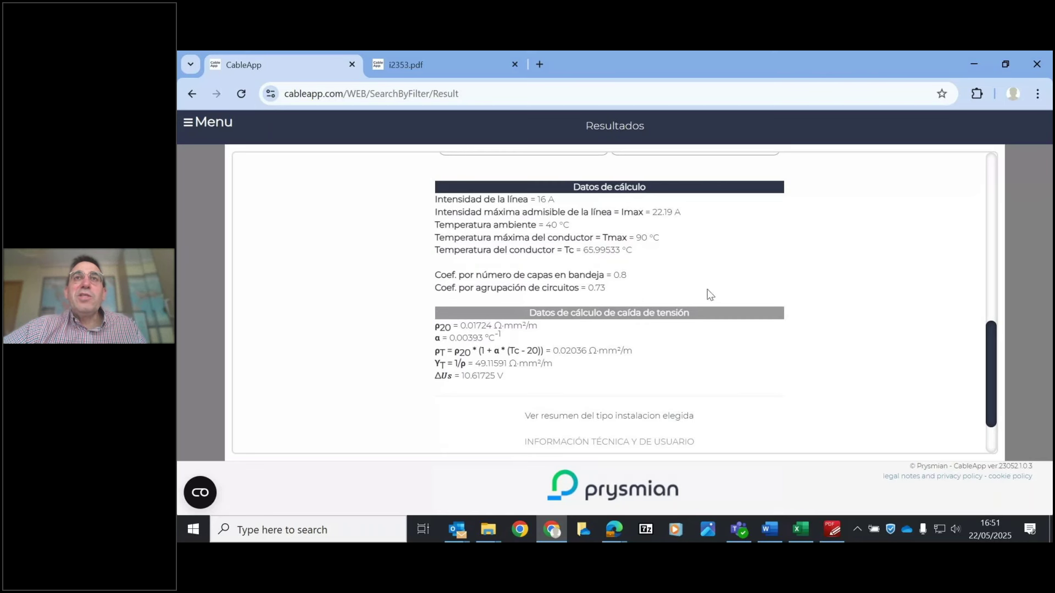
{"action": "left_click_drag", "start_coordinate": [996, 381], "coordinate": [997, 332]}
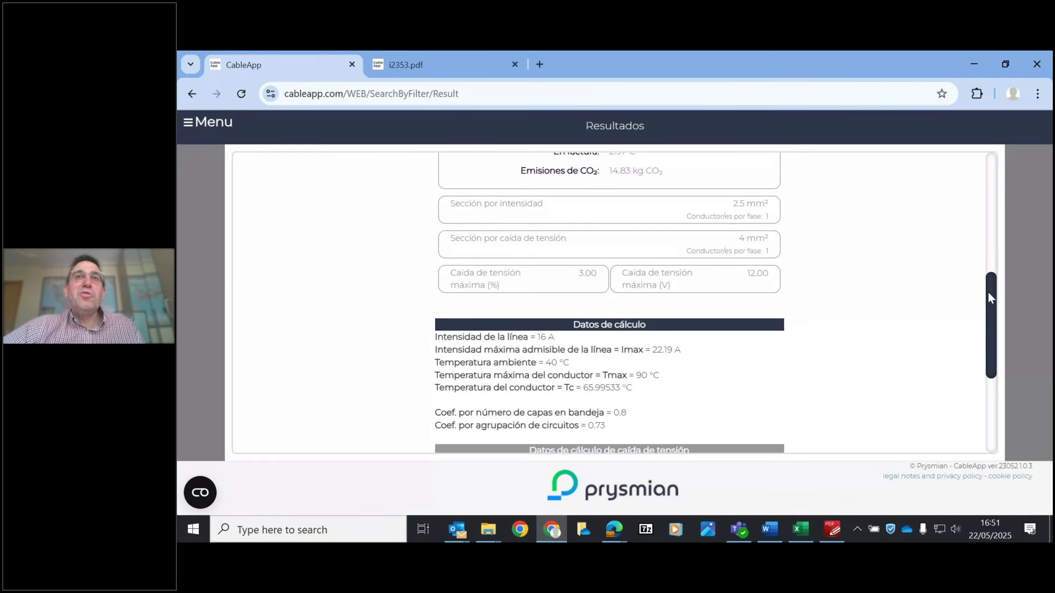
{"action": "mouse_move", "coordinate": [988, 293]}
{"action": "left_mouse_down"}
{"action": "mouse_move", "coordinate": [989, 329]}
{"action": "mouse_move", "coordinate": [988, 294]}
{"action": "left_mouse_up"}
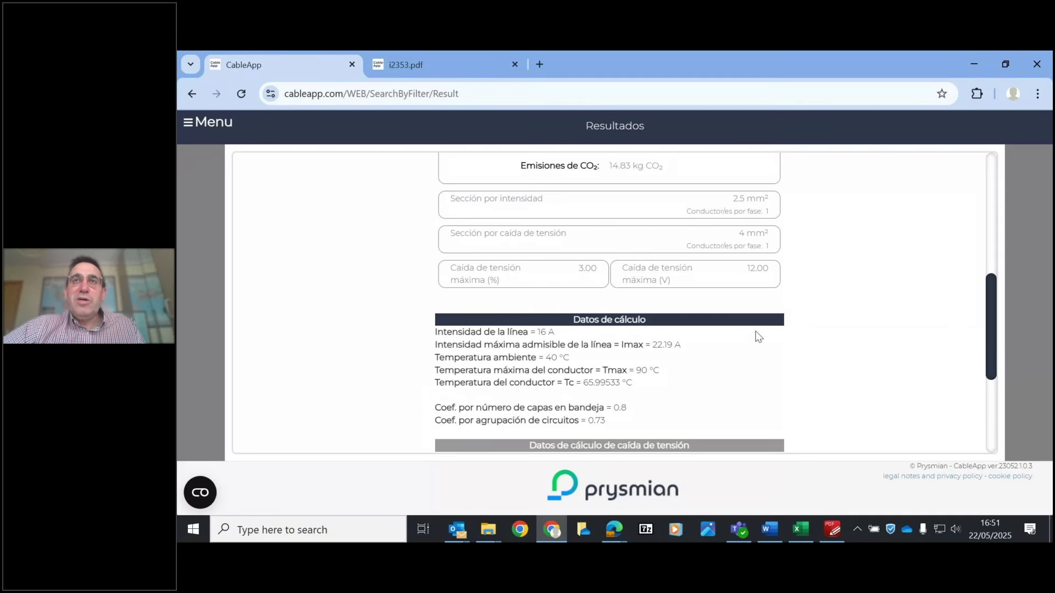
{"action": "scroll", "coordinate": [993, 348], "scroll_direction": "down", "scroll_amount": 2}
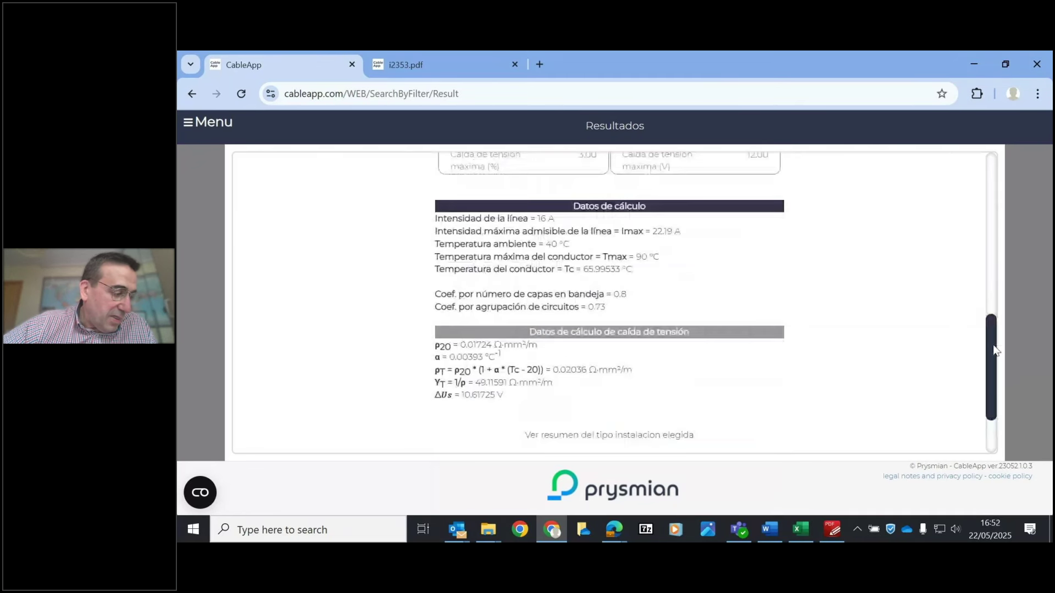
{"action": "scroll", "coordinate": [992, 346], "scroll_direction": "up", "scroll_amount": 1}
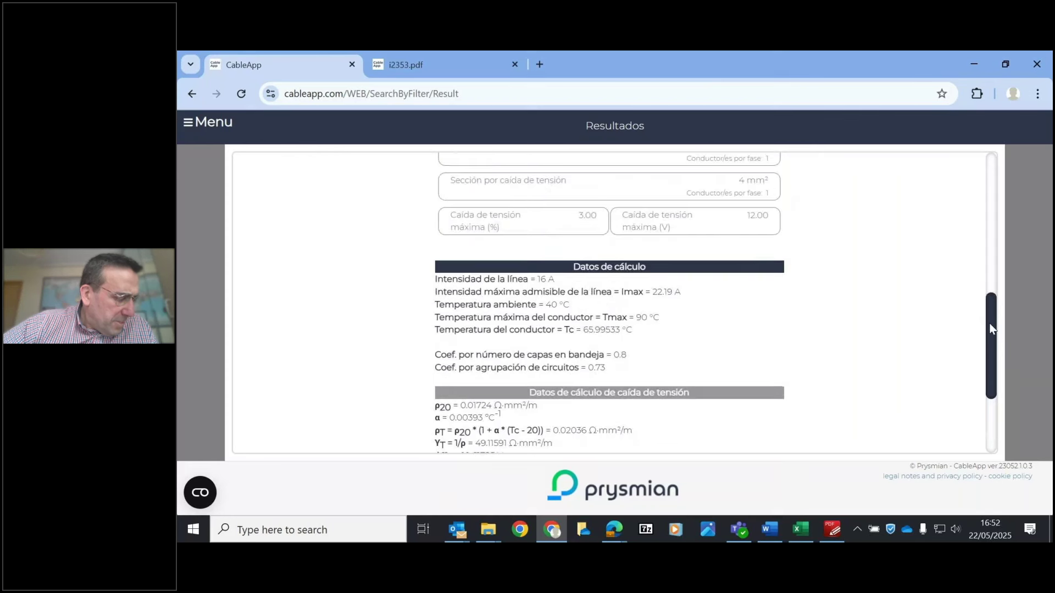
{"action": "scroll", "coordinate": [988, 319], "scroll_direction": "up", "scroll_amount": 1}
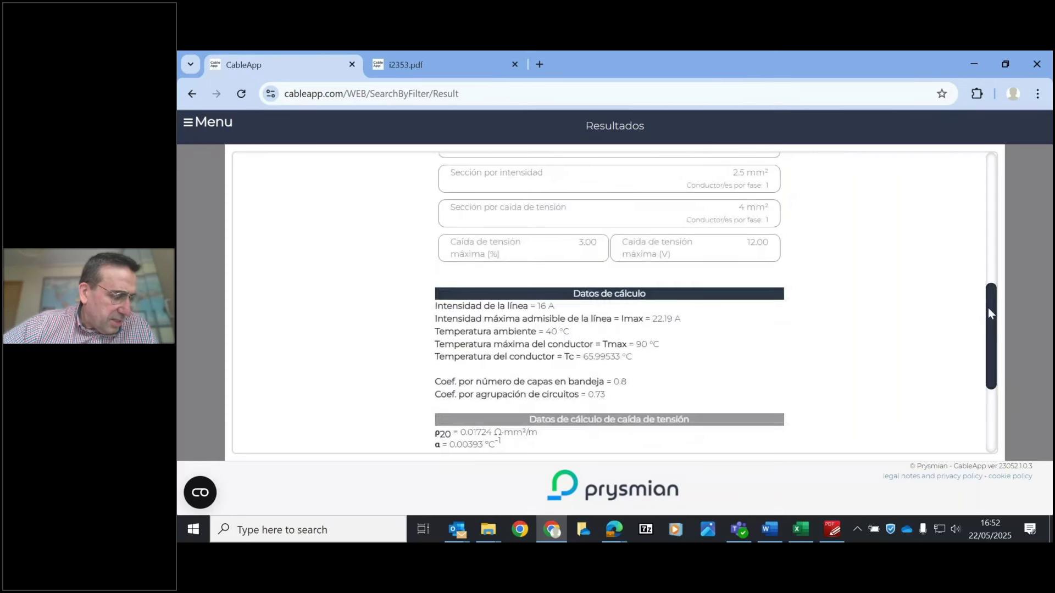
{"action": "left_click_drag", "start_coordinate": [988, 314], "coordinate": [988, 406]}
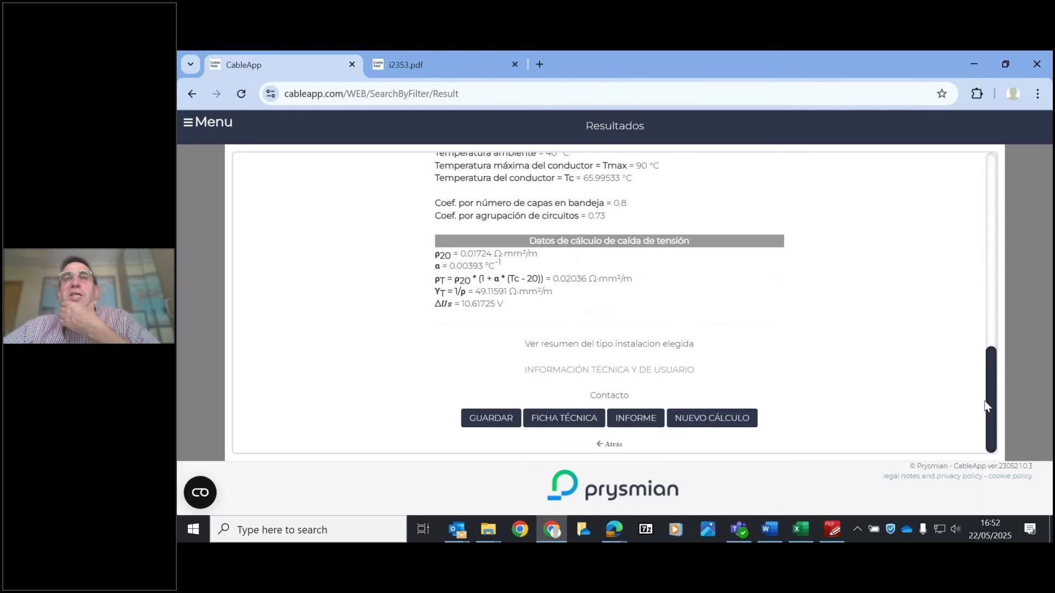
- Open the i38.pdf INFORME report and review its 10 circuits, 2 tray layers and section results
{"action": "left_click", "coordinate": [831, 372]}
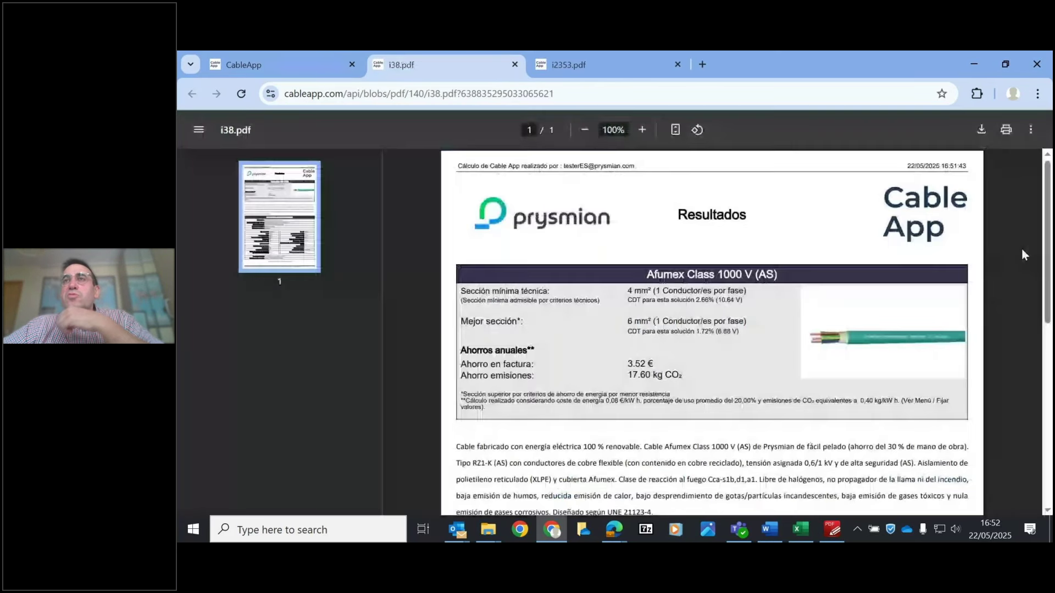
{"action": "scroll", "coordinate": [712, 330], "scroll_direction": "down", "scroll_amount": 3}
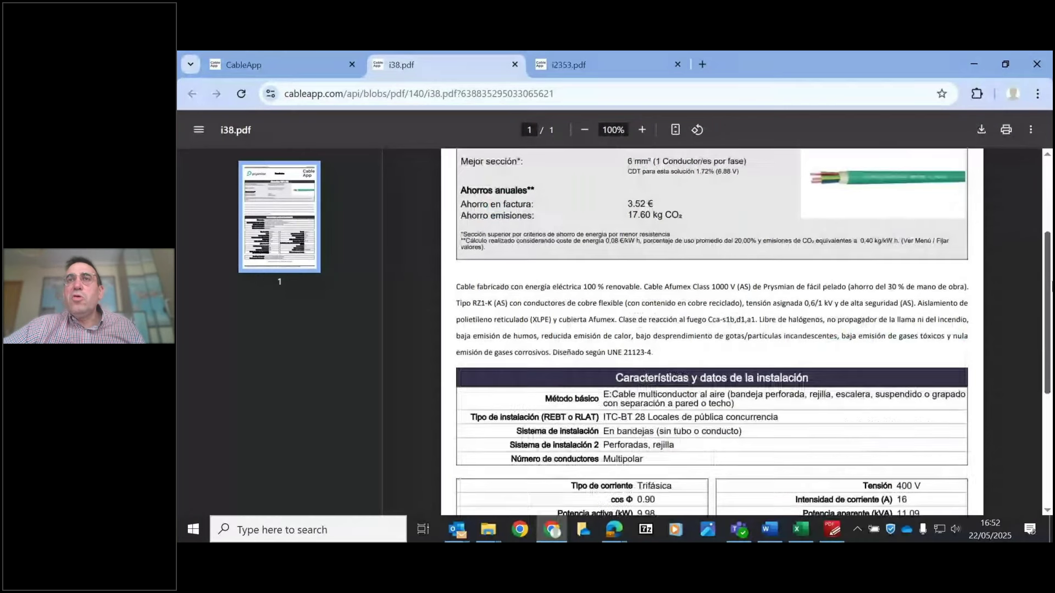
{"action": "scroll", "coordinate": [702, 423], "scroll_direction": "down", "scroll_amount": 5}
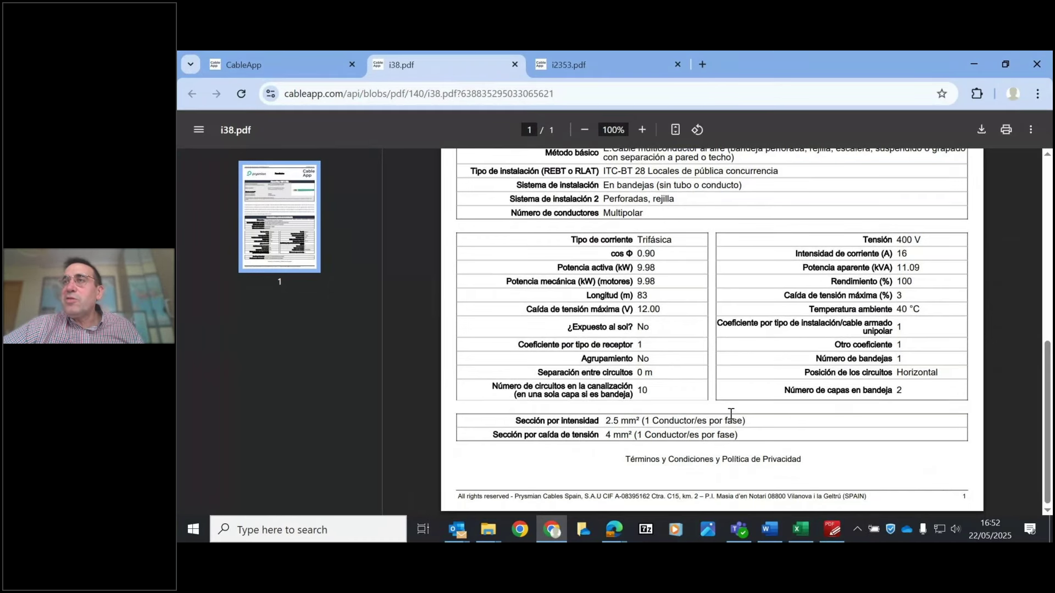
{"action": "scroll", "coordinate": [1048, 351], "scroll_direction": "up", "scroll_amount": 3}
{"action": "scroll", "coordinate": [1049, 351], "scroll_direction": "up", "scroll_amount": 1}
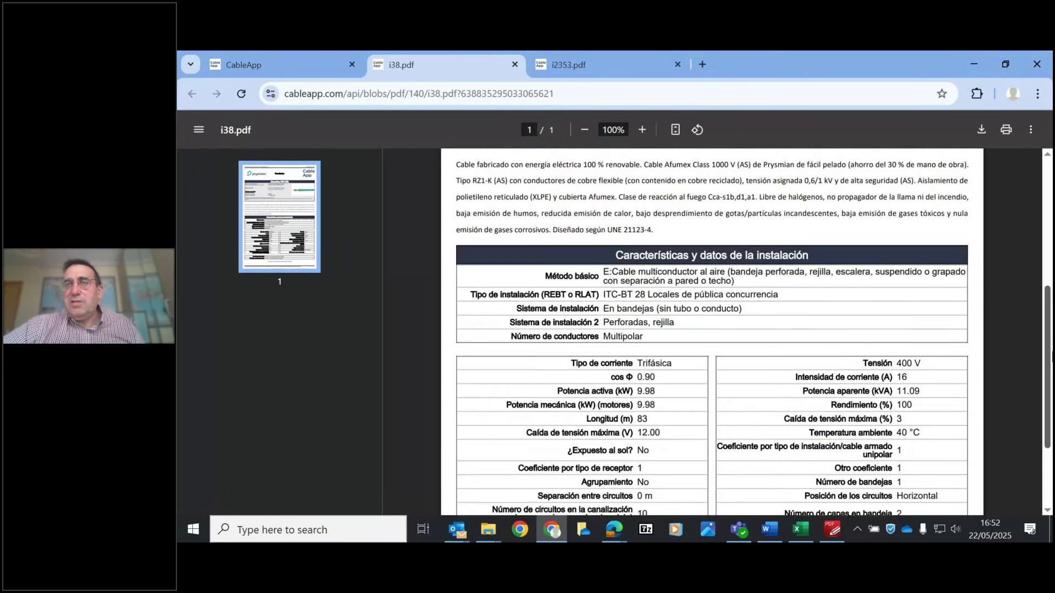
{"action": "left_click_drag", "start_coordinate": [1050, 357], "coordinate": [1050, 374]}
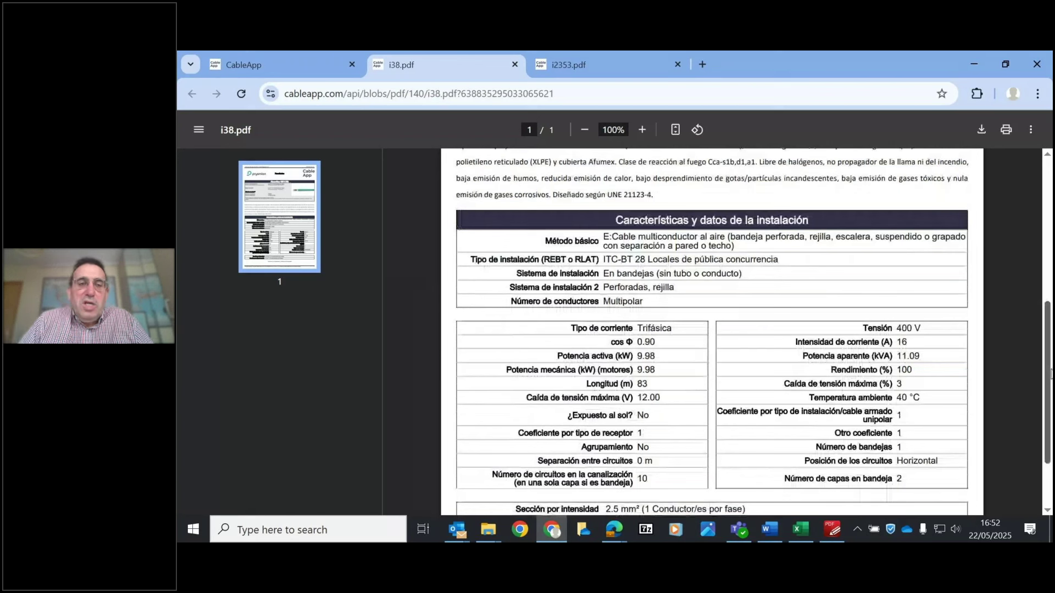